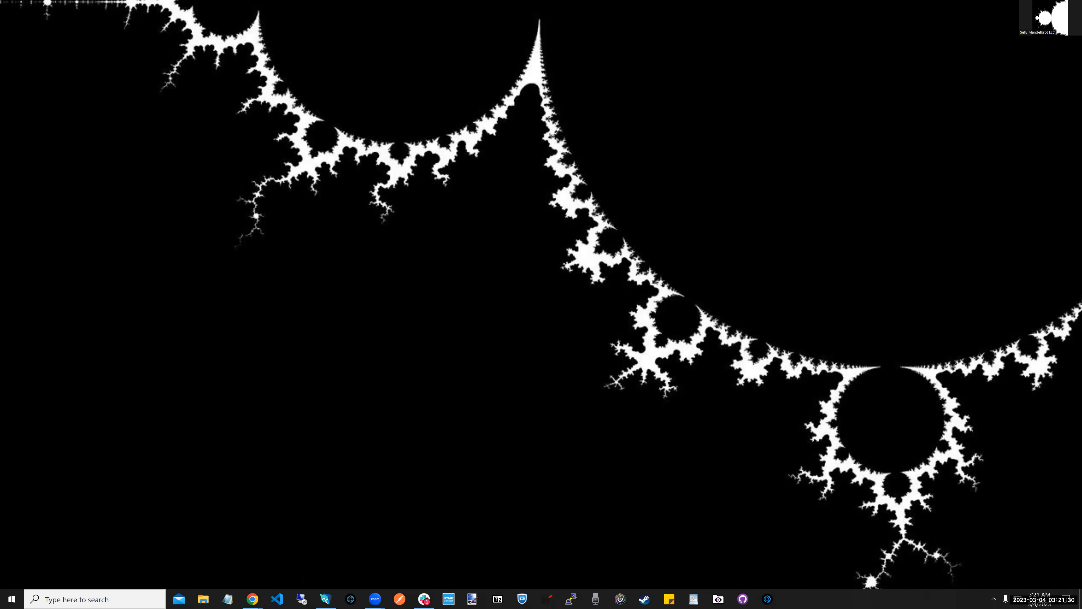
Open Chrome maximized and go to the AWS Management Console shortcut
left_click(252, 599)
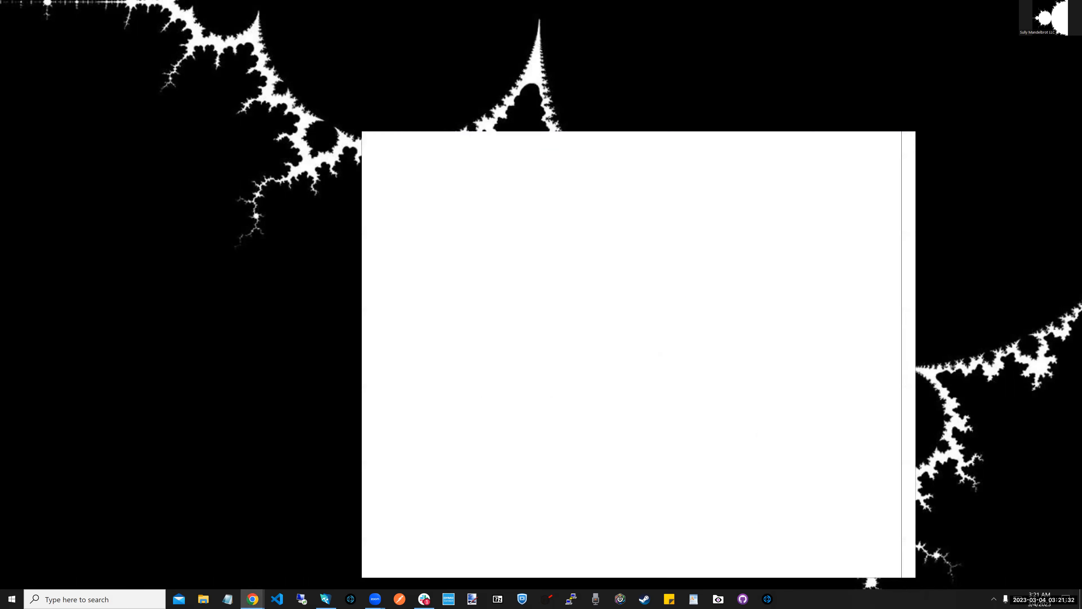
double_click(765, 145)
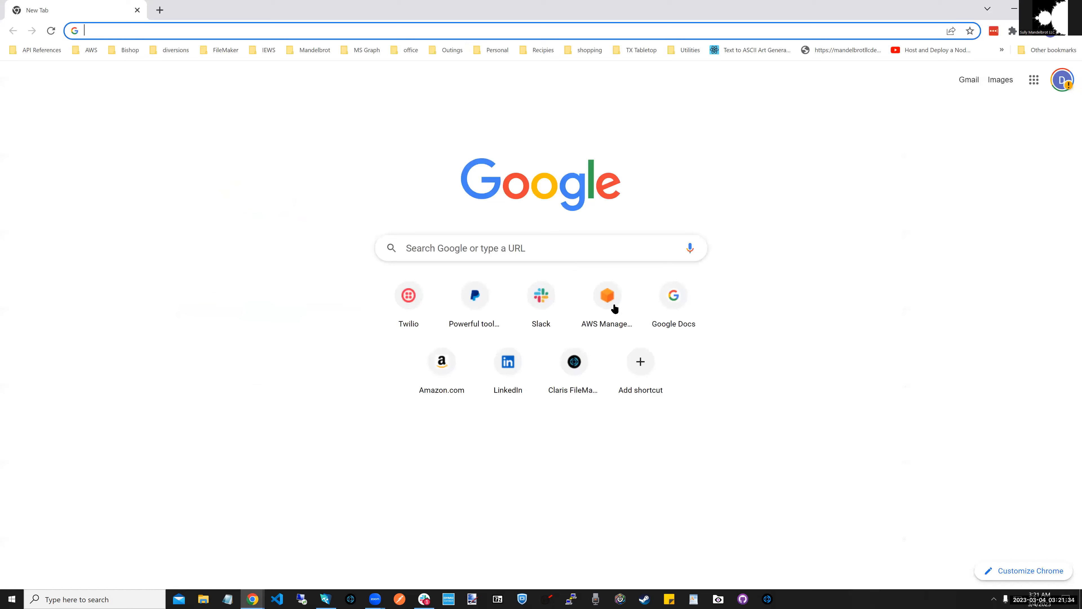
left_click(613, 302)
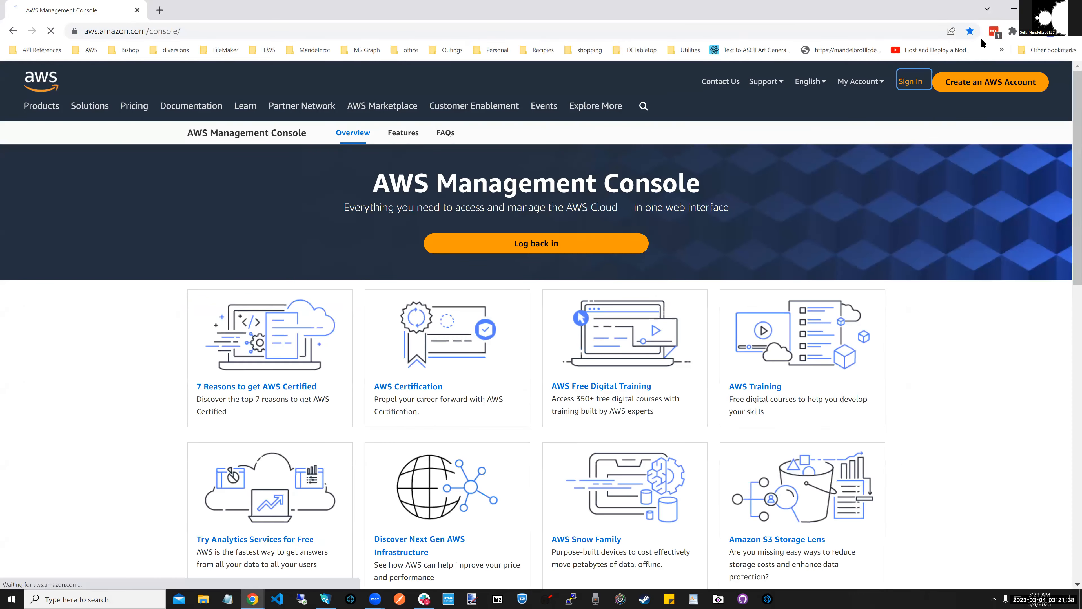
Sign in to the console as the root user with the saved email address
left_click(911, 81)
left_click(342, 328)
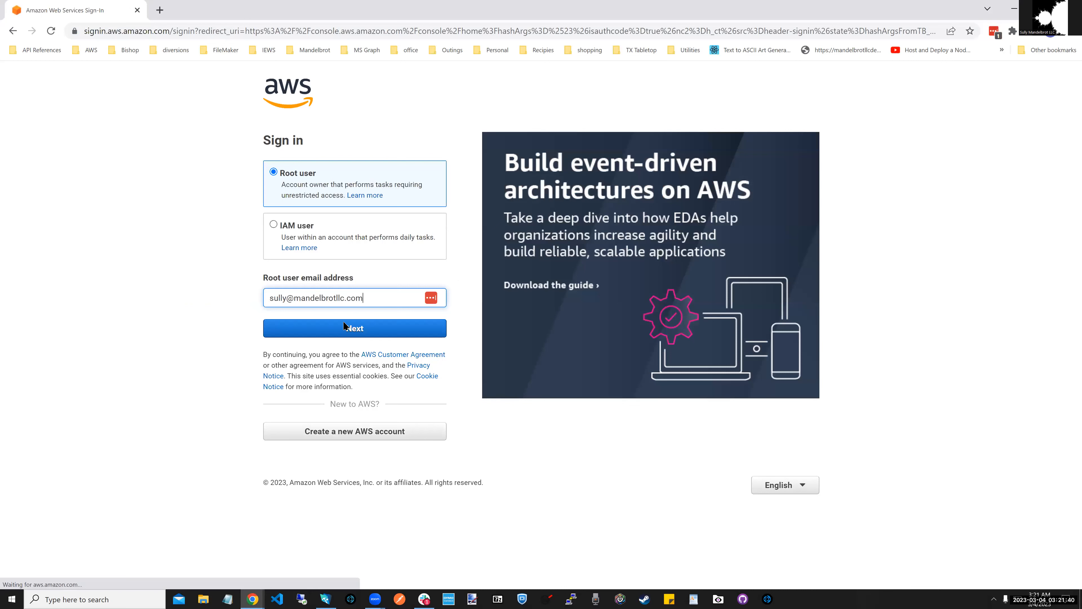
left_click(400, 248)
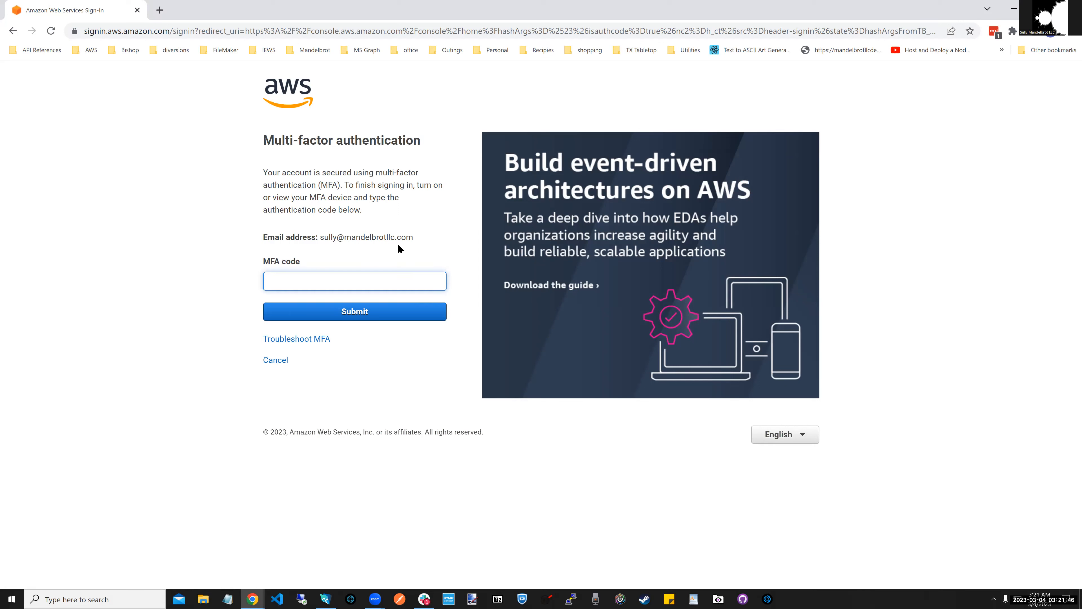
Enter the MFA verification code to finish signing in
key("Return")
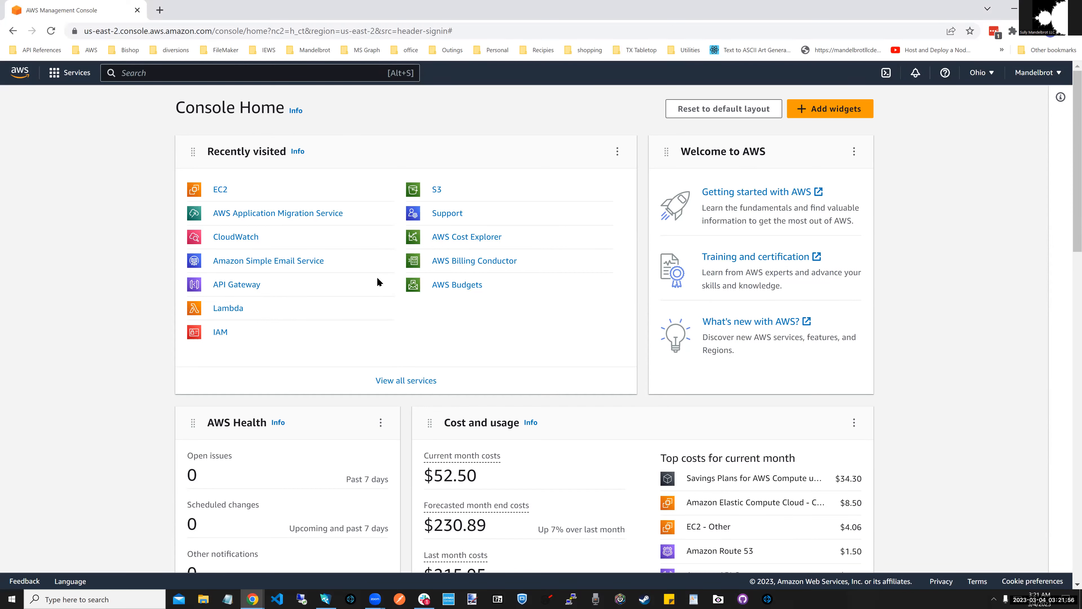
Open EC2 and start launching a new instance
left_click(220, 192)
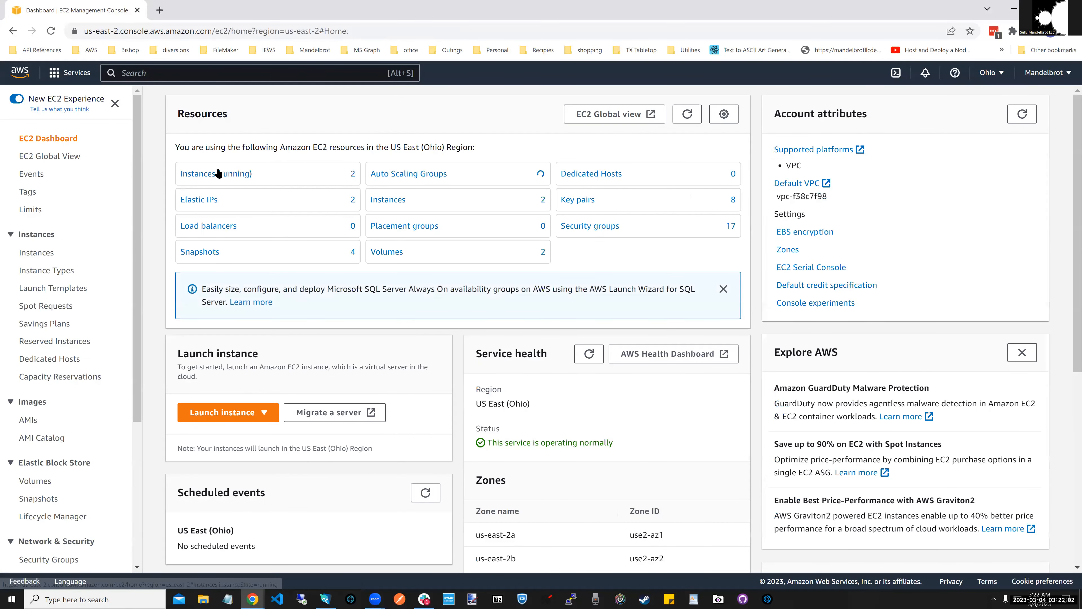
left_click(217, 416)
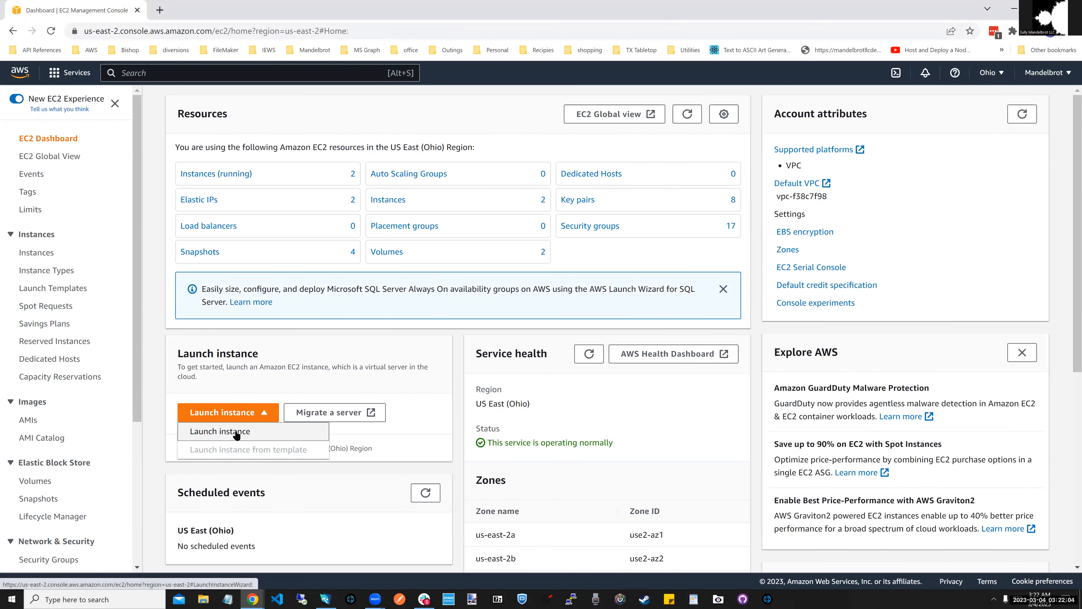
left_click(236, 432)
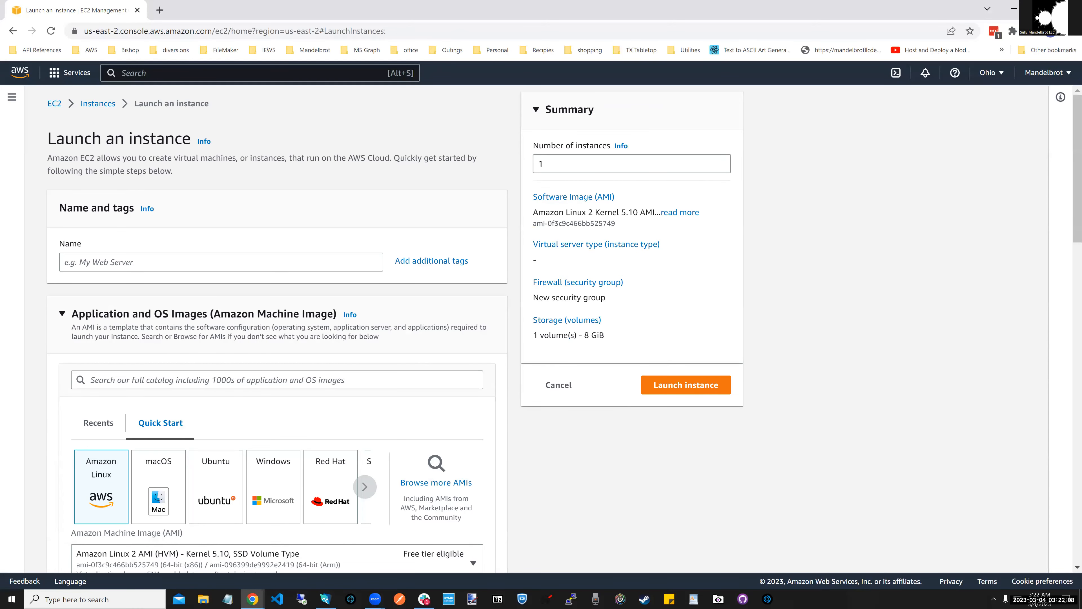
Choose Ubuntu and pick the Ubuntu Server 20.04 LTS (HVM), SSD Volume Type image
left_click(230, 476)
scroll(256, 426, "down", 4)
left_click(274, 376)
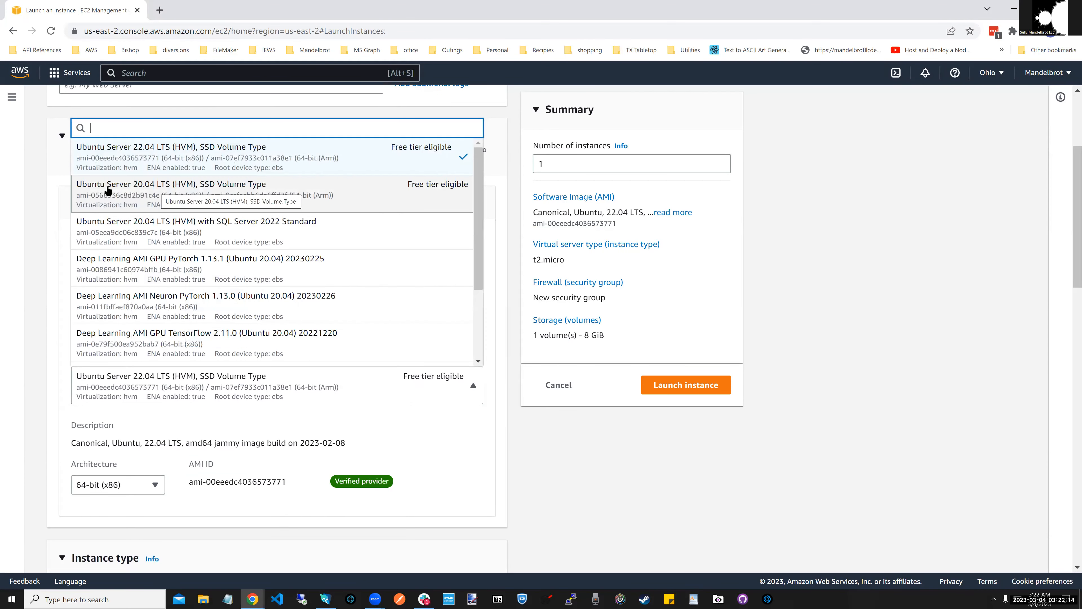
left_click(153, 193)
scroll(225, 421, "down", 4)
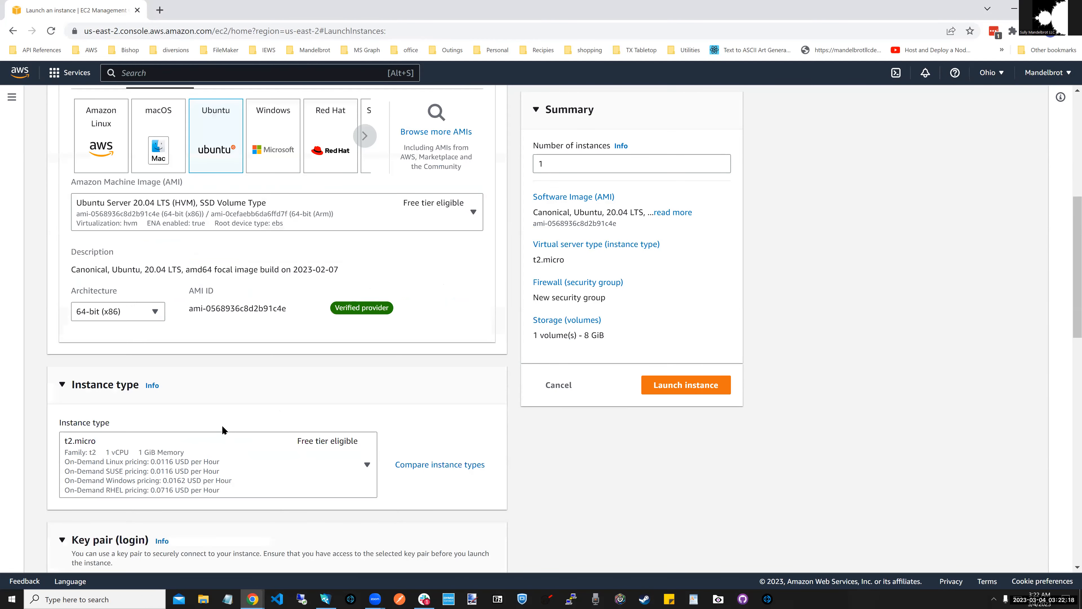
scroll(236, 398, "down", 2)
scroll(237, 398, "up", 2)
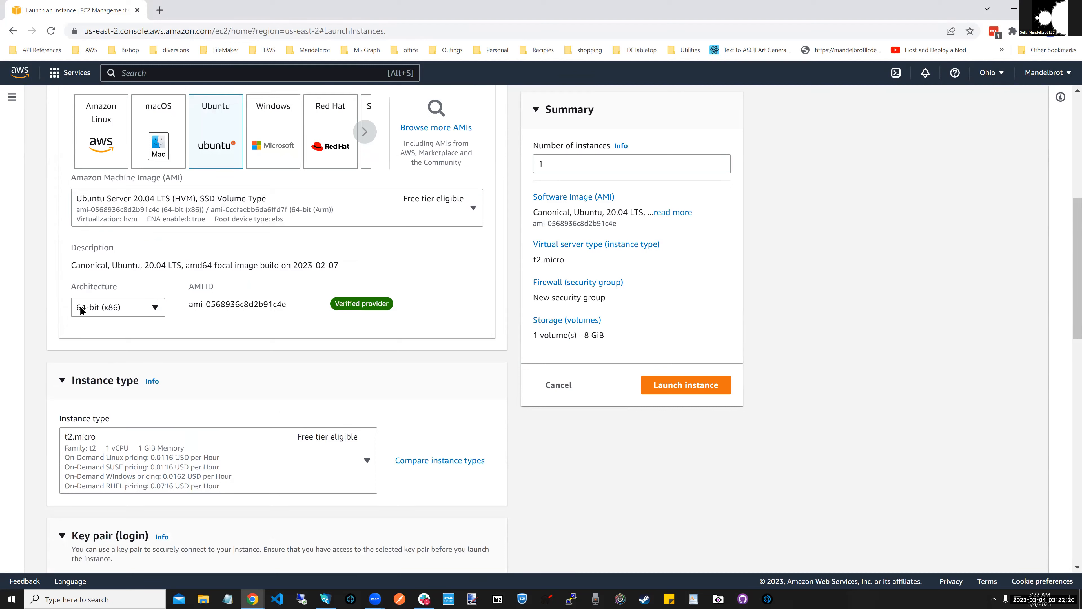
left_click(122, 309)
left_click(254, 366)
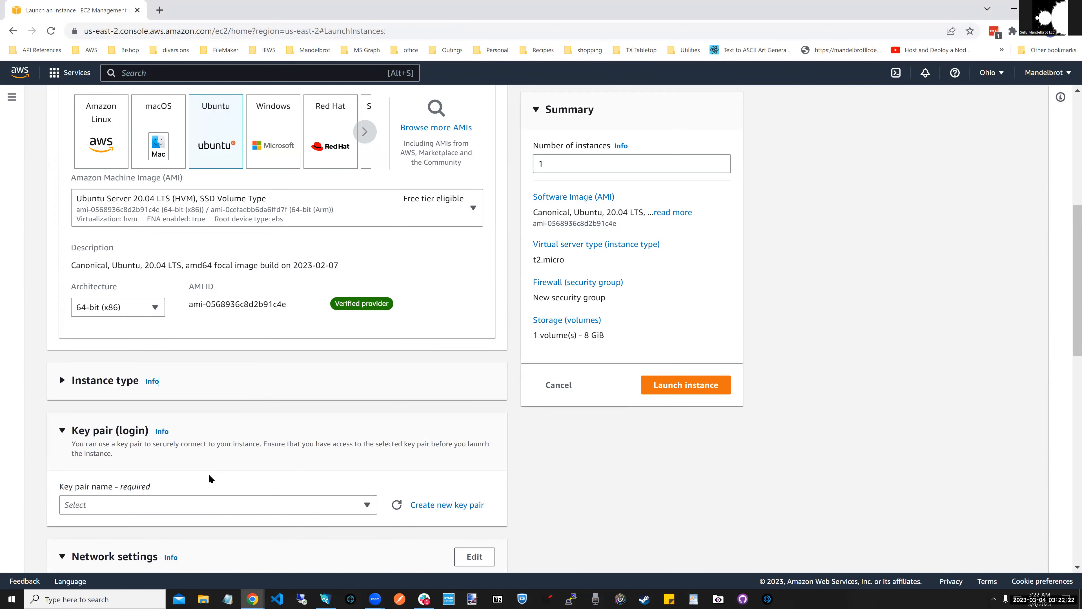
left_click(95, 381)
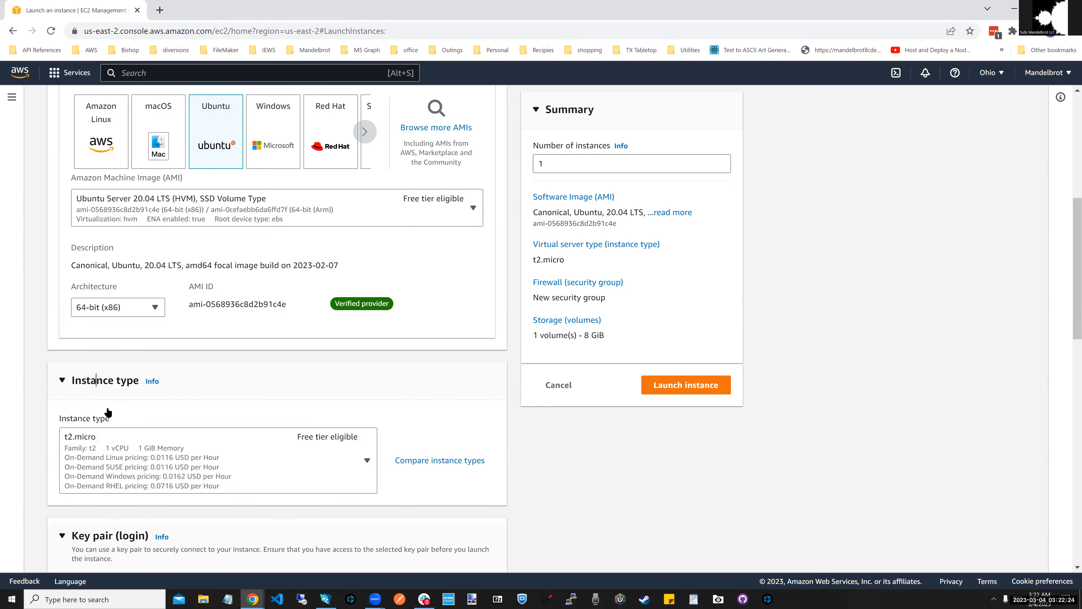
Set the instance type to t2.xlarge
left_click(183, 470)
scroll(187, 314, "down", 3)
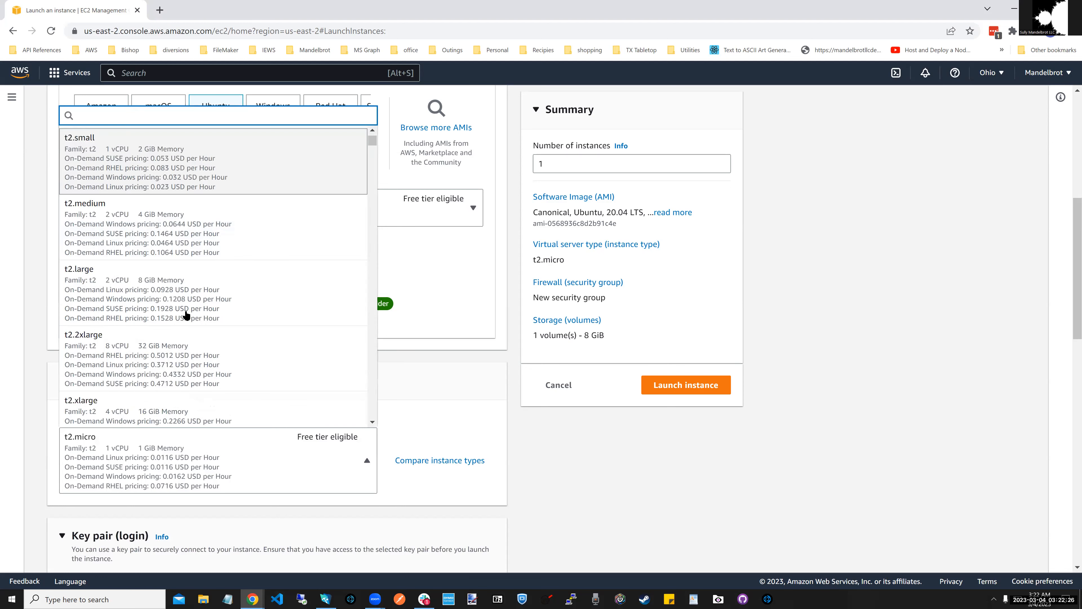
scroll(186, 315, "down", 3)
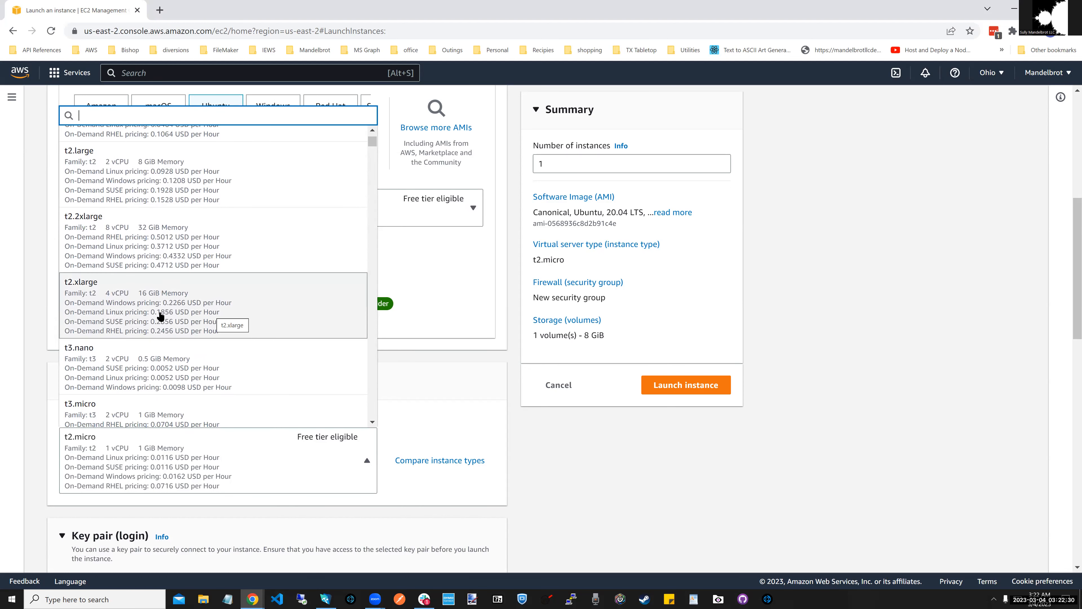
left_click(114, 301)
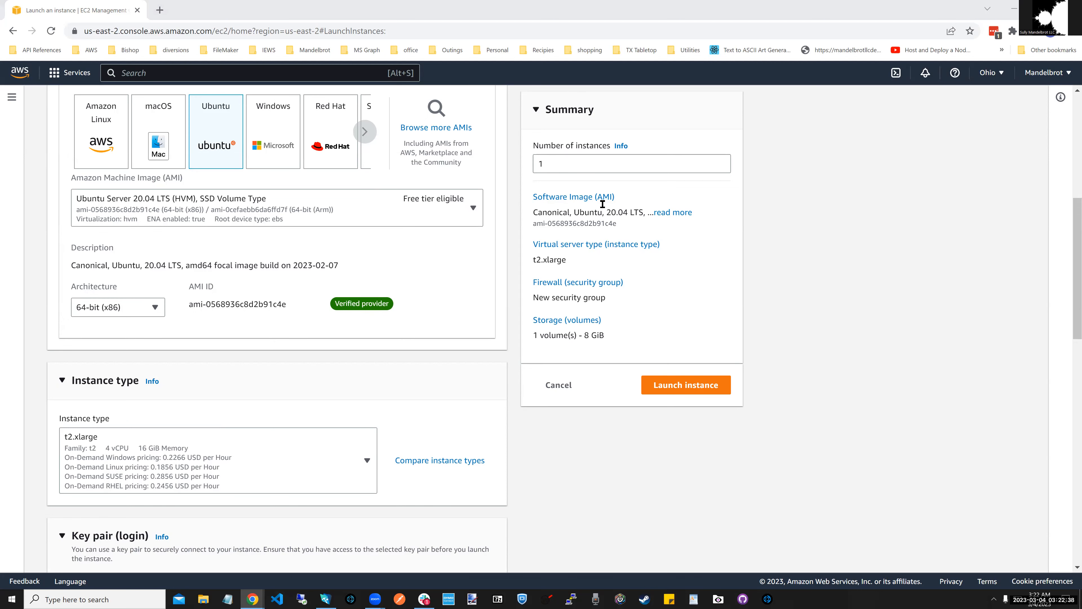
Review the FileMaker Server hardware requirements on the Claris technical specifications page
double_click(552, 133)
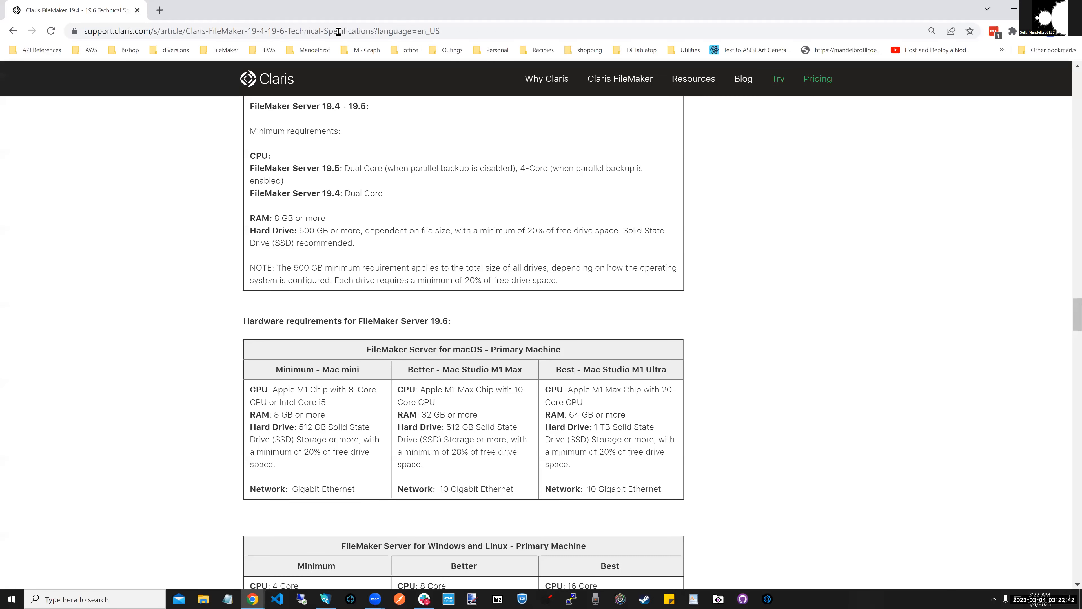
left_click(338, 30)
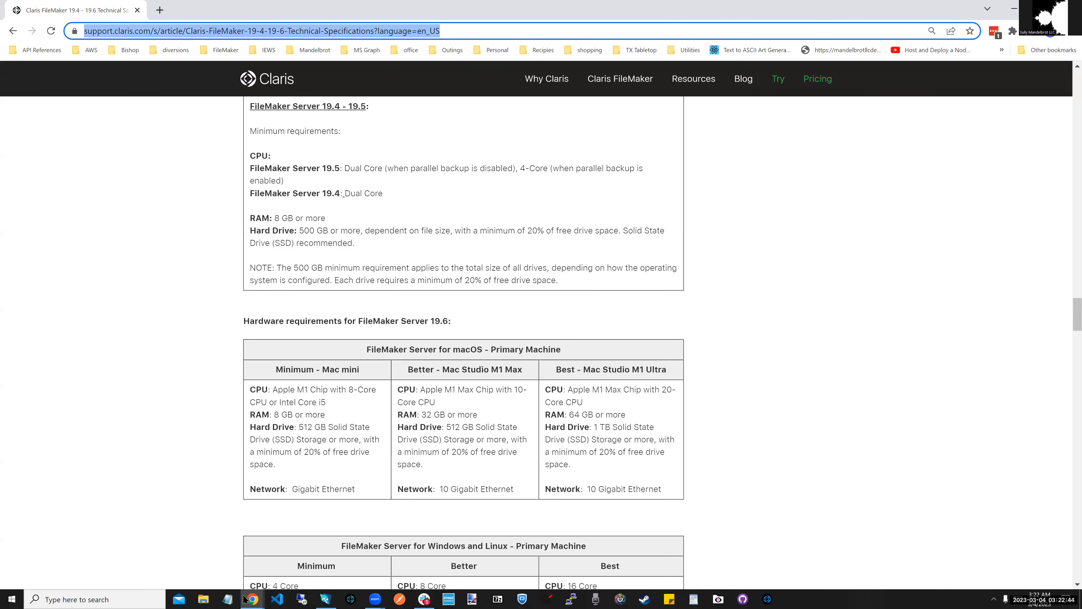
left_click(228, 599)
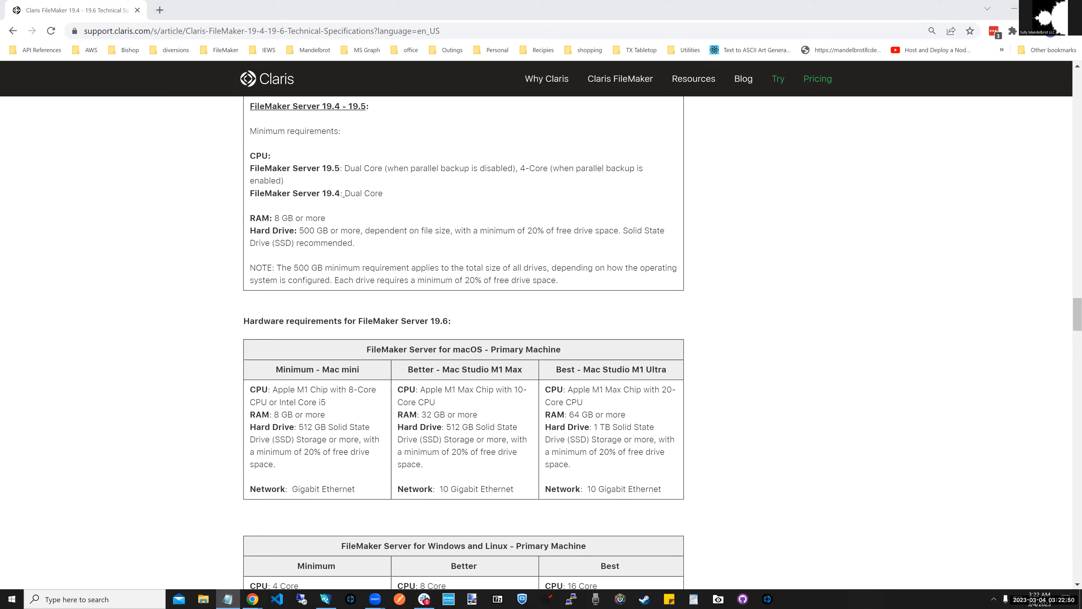
left_click_drag(56, 11, 1081, 13)
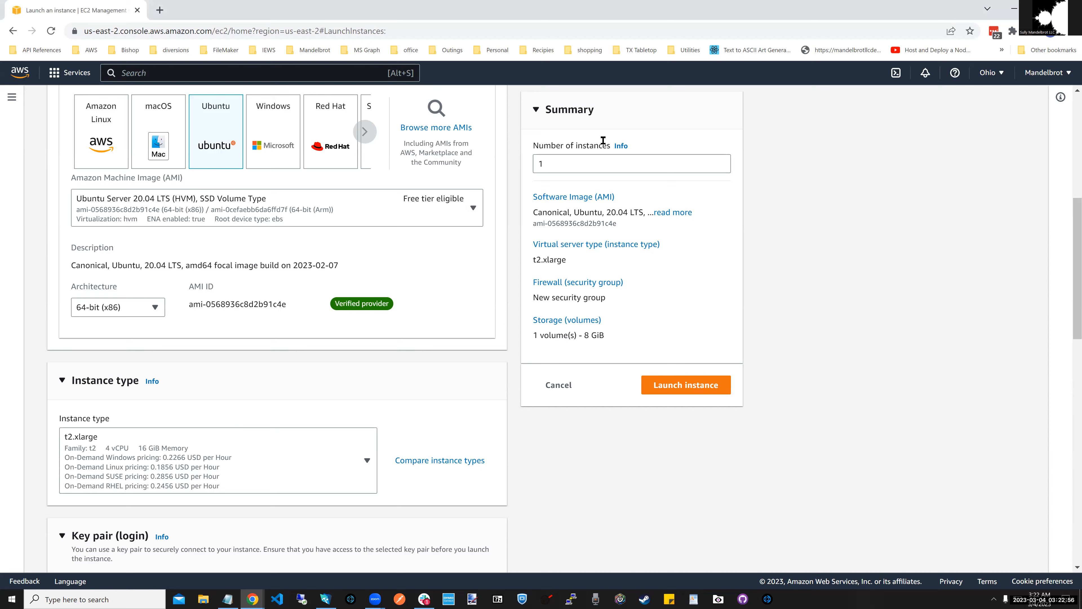
Allow HTTPS and HTTP traffic from the internet in the new security group
scroll(595, 492, "down", 4)
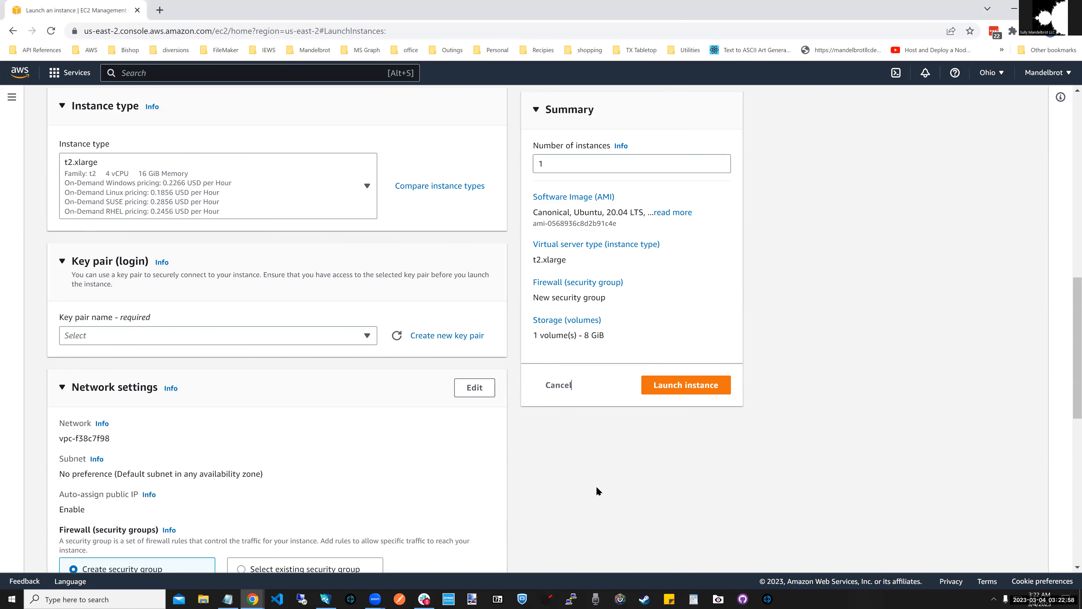
scroll(596, 486, "down", 6)
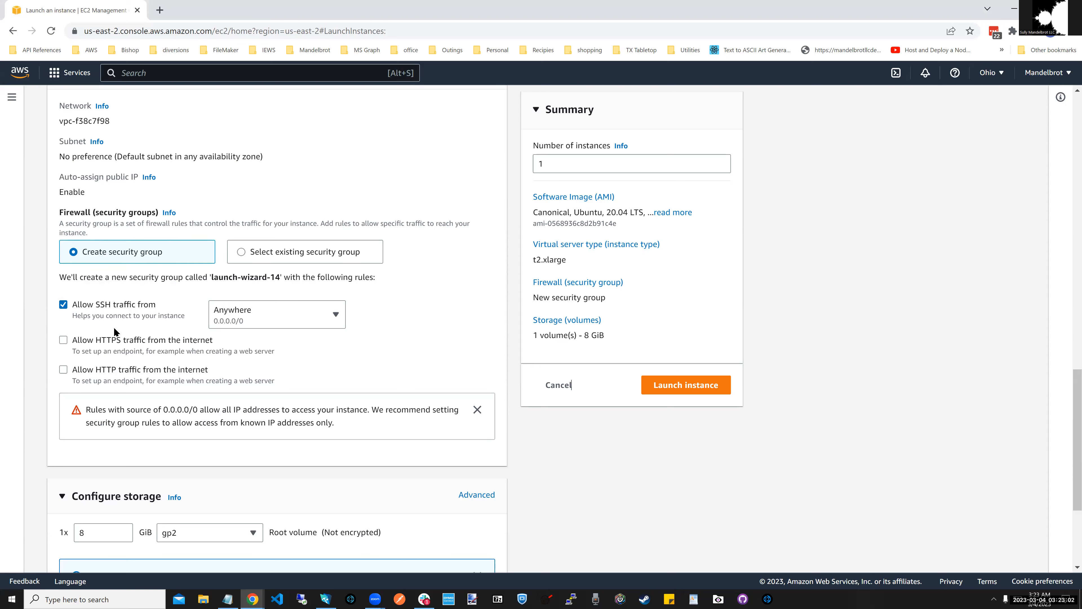
left_click(107, 344)
left_click(64, 371)
scroll(435, 313, "down", 4)
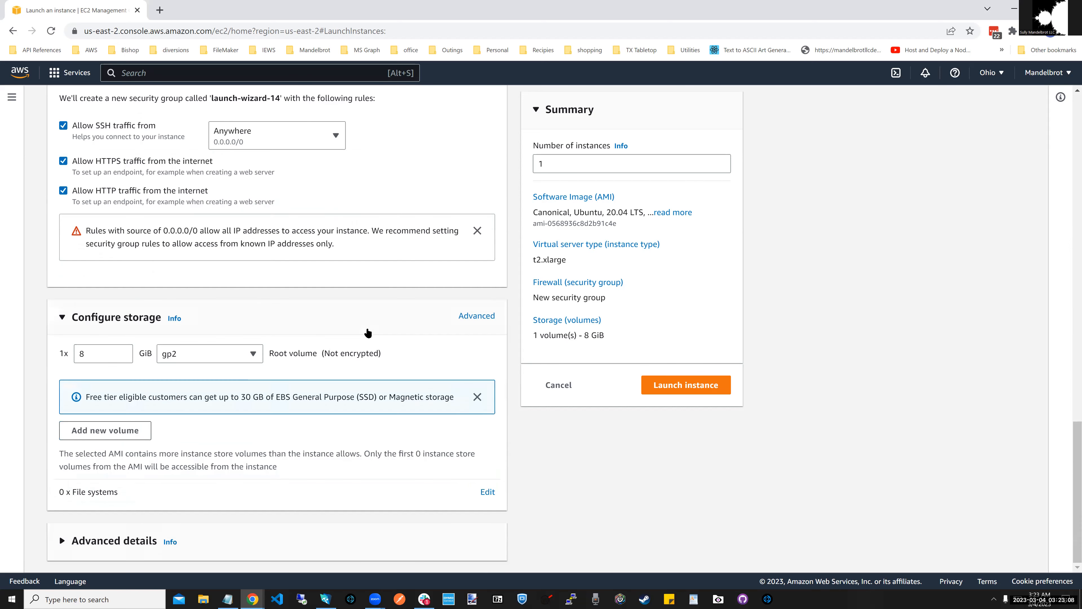
Set the root volume size to 100 GiB
double_click(84, 353)
type("100")
left_click(683, 507)
Expand and look through the Advanced details settings
left_click(62, 541)
scroll(225, 420, "down", 6)
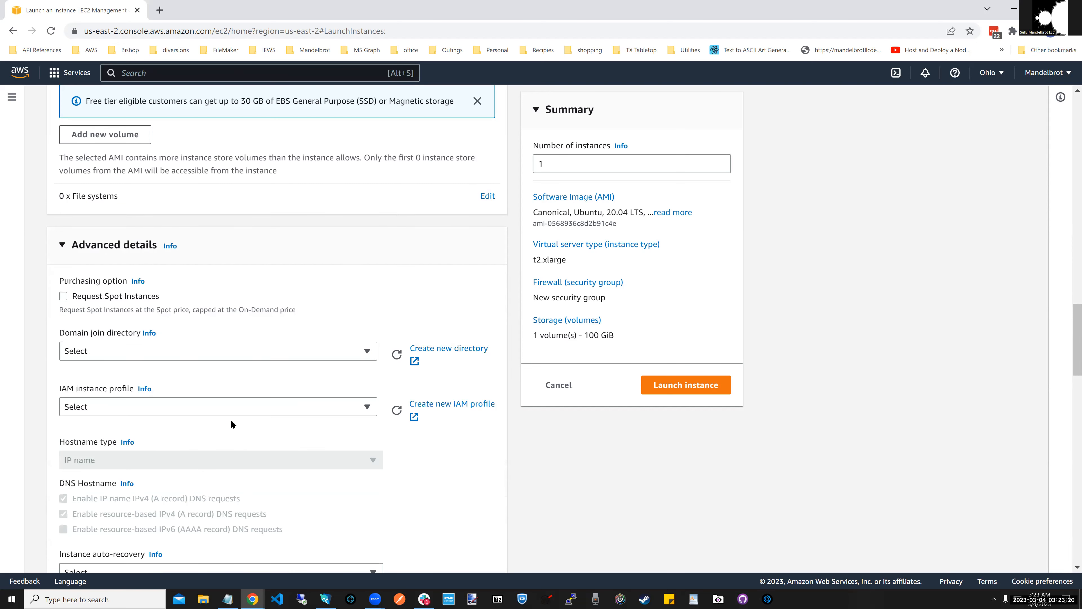
scroll(230, 419, "down", 5)
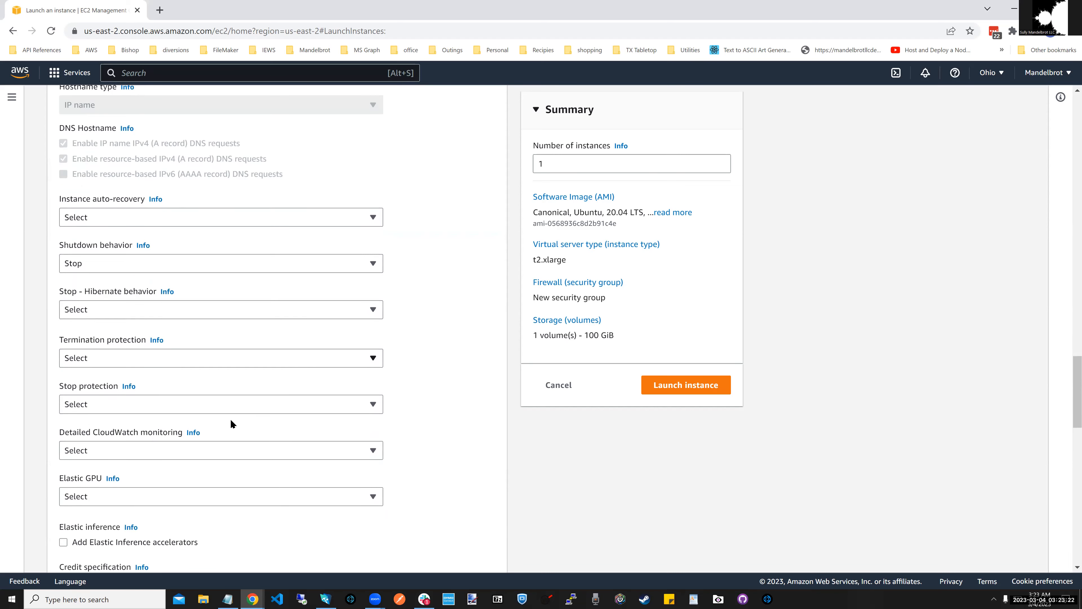
scroll(230, 419, "down", 2)
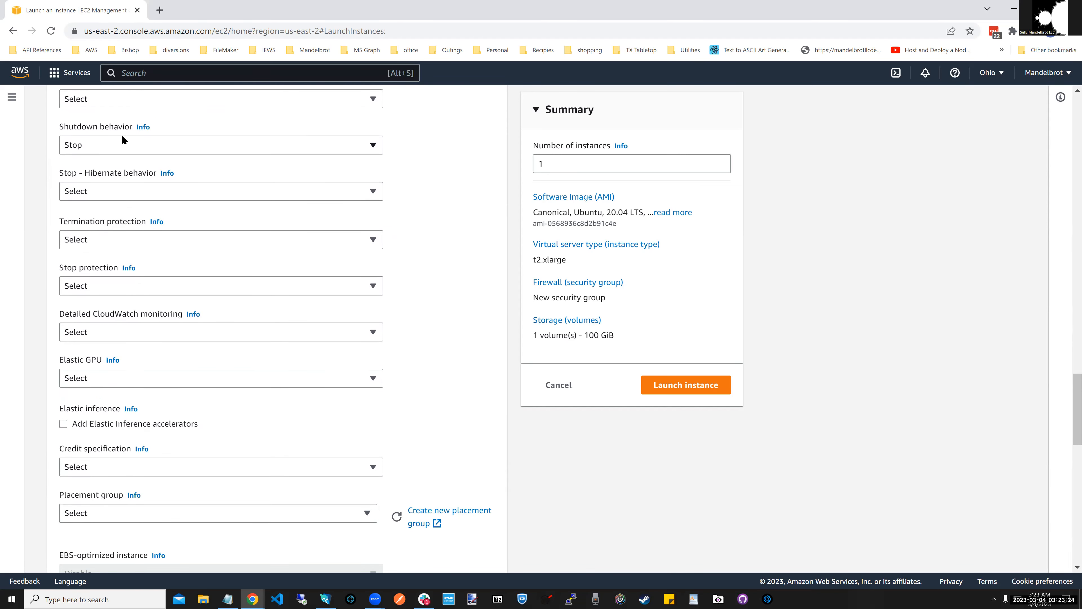
scroll(260, 270, "down", 2)
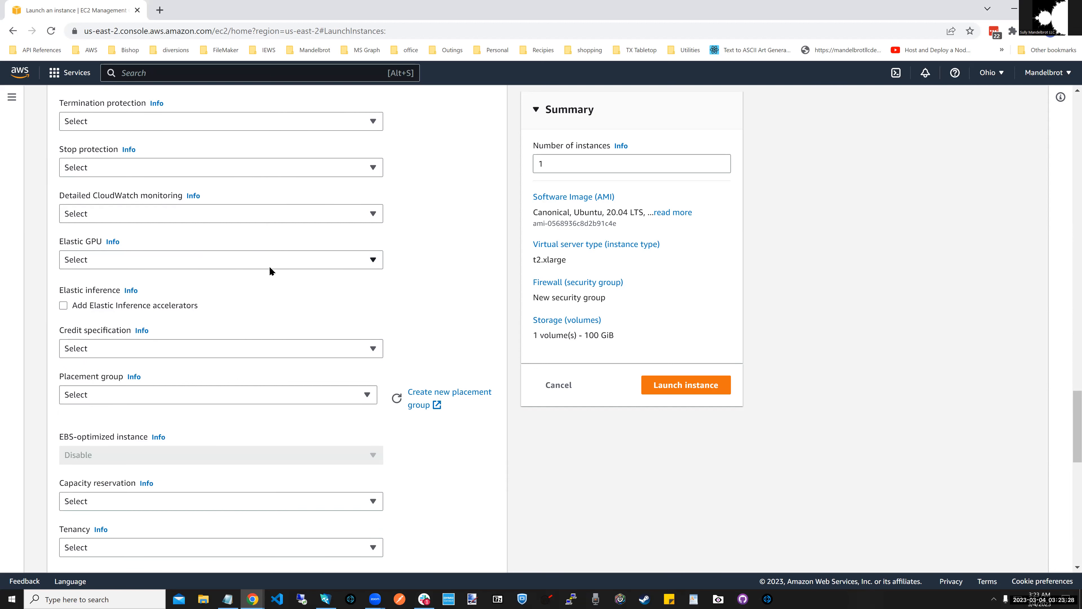
scroll(286, 342, "down", 10)
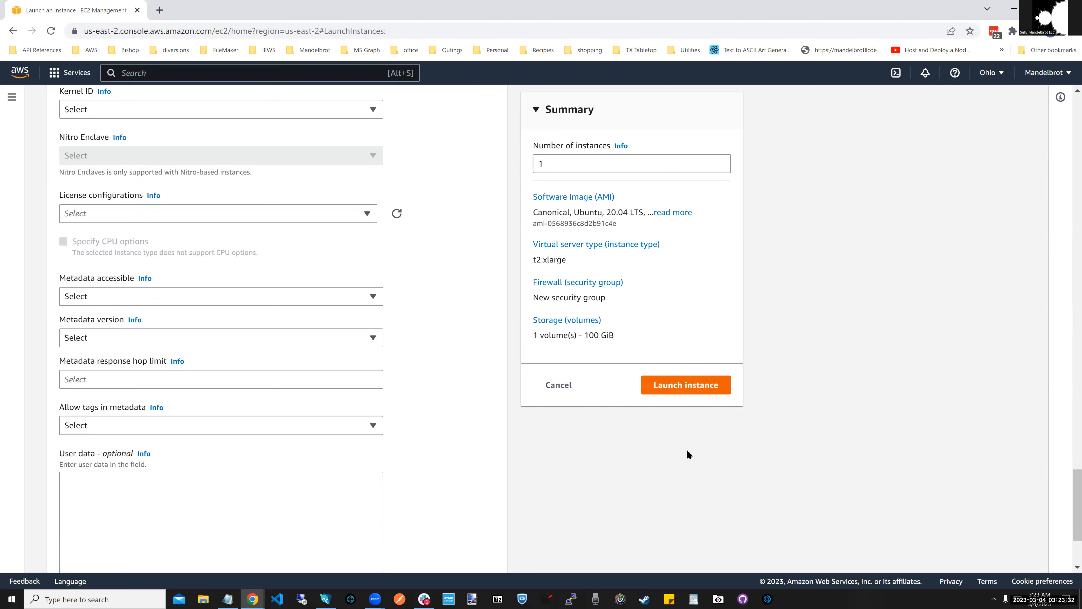
Select the FileMaker Linux Servers key pair for the instance
scroll(673, 470, "up", 5)
scroll(673, 470, "up", 20)
left_click(215, 107)
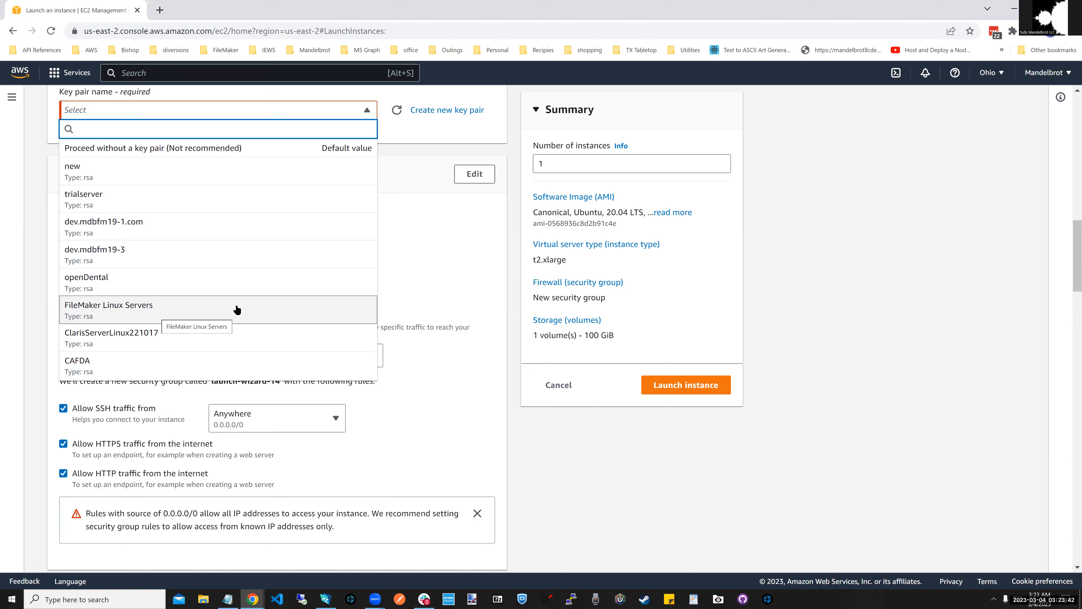
left_click(255, 308)
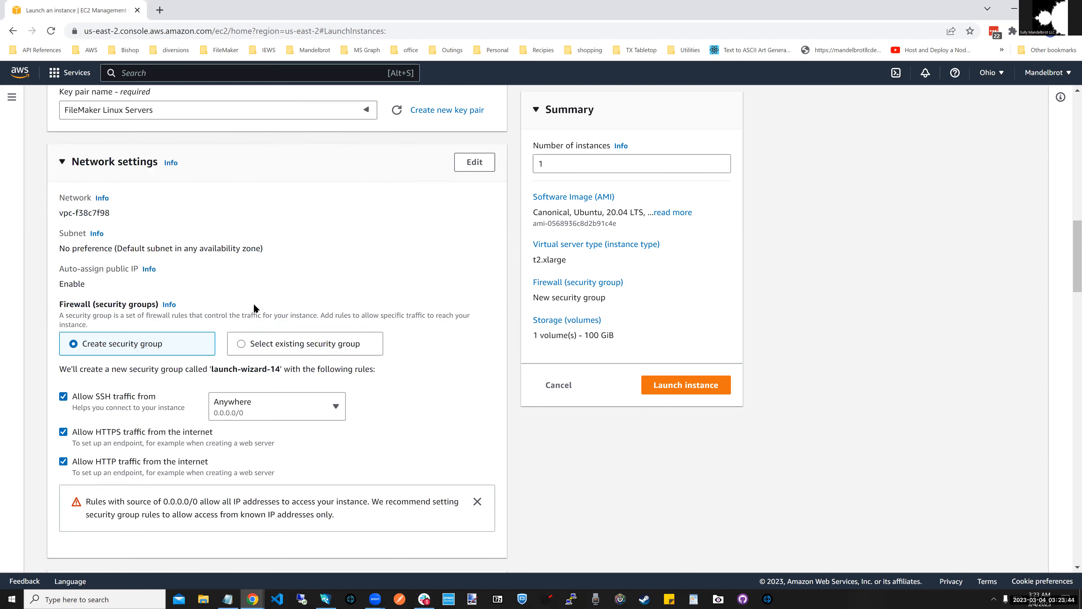
Launch the instance and open the list of all instances
left_click(680, 387)
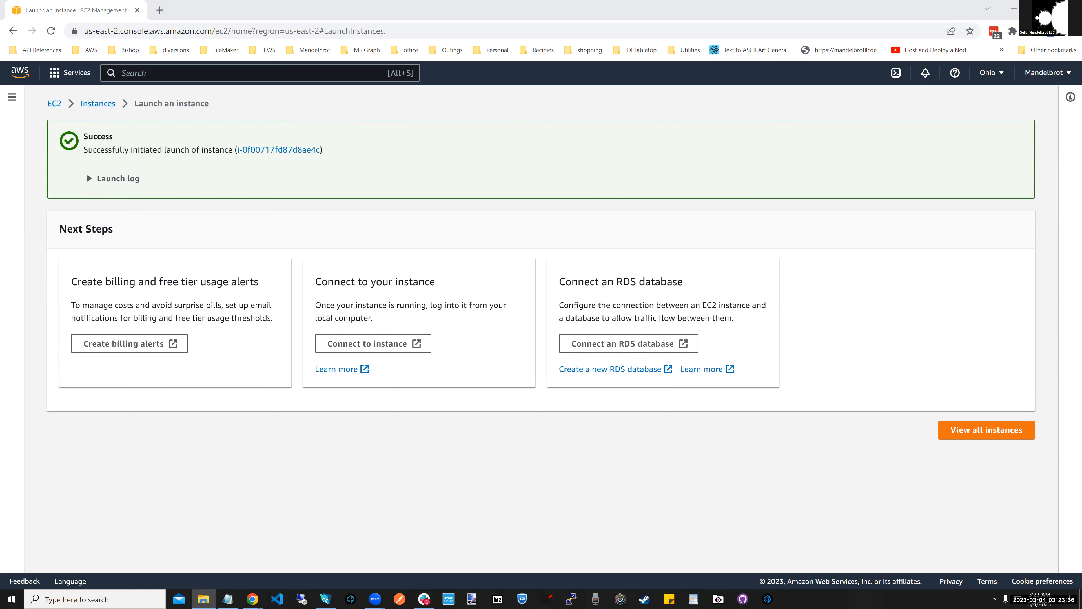
left_click(606, 204)
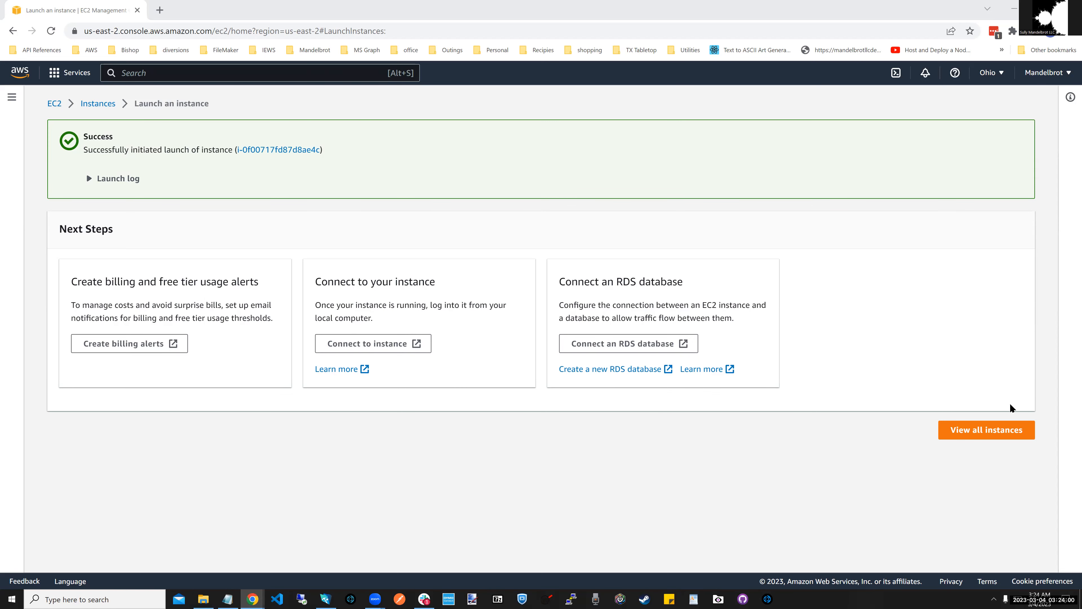
left_click(989, 430)
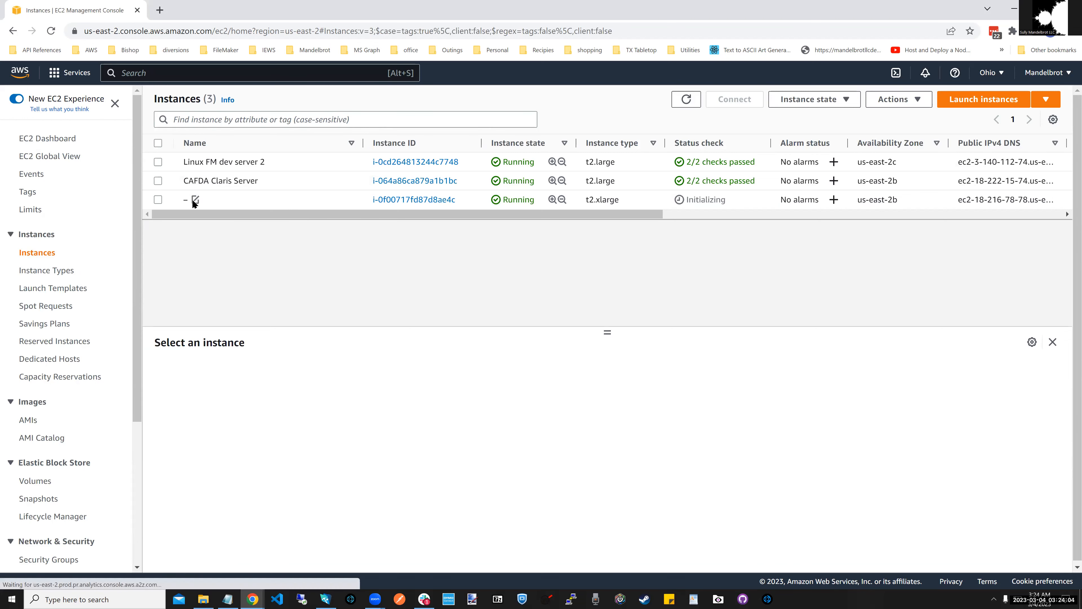
Rename the new t2.xlarge instance to Linux FM dev server 19.6.2
left_click(198, 200)
left_click(266, 218)
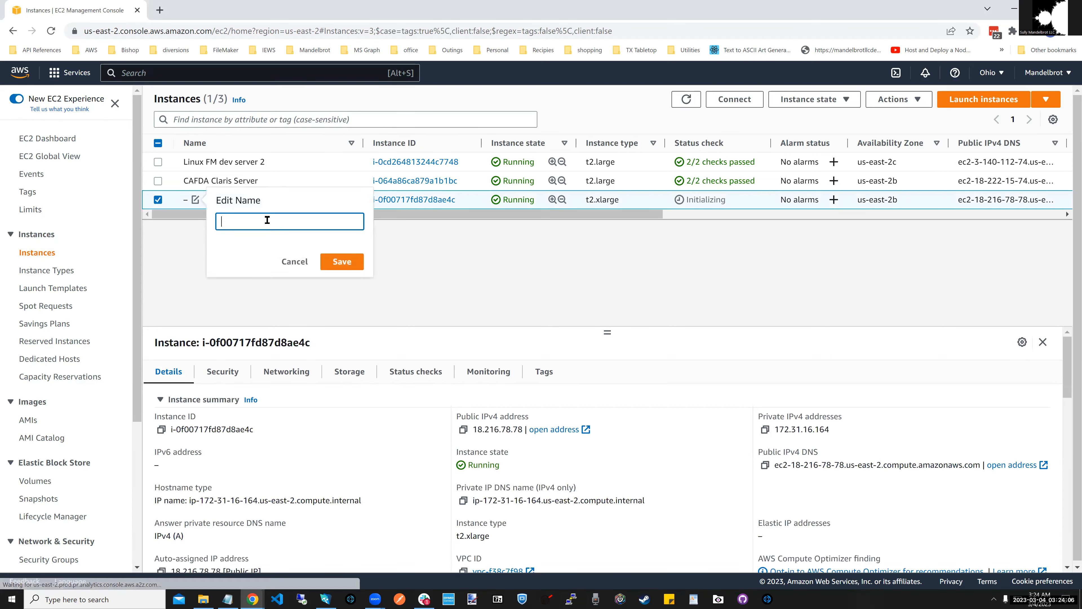
type("LInux FM")
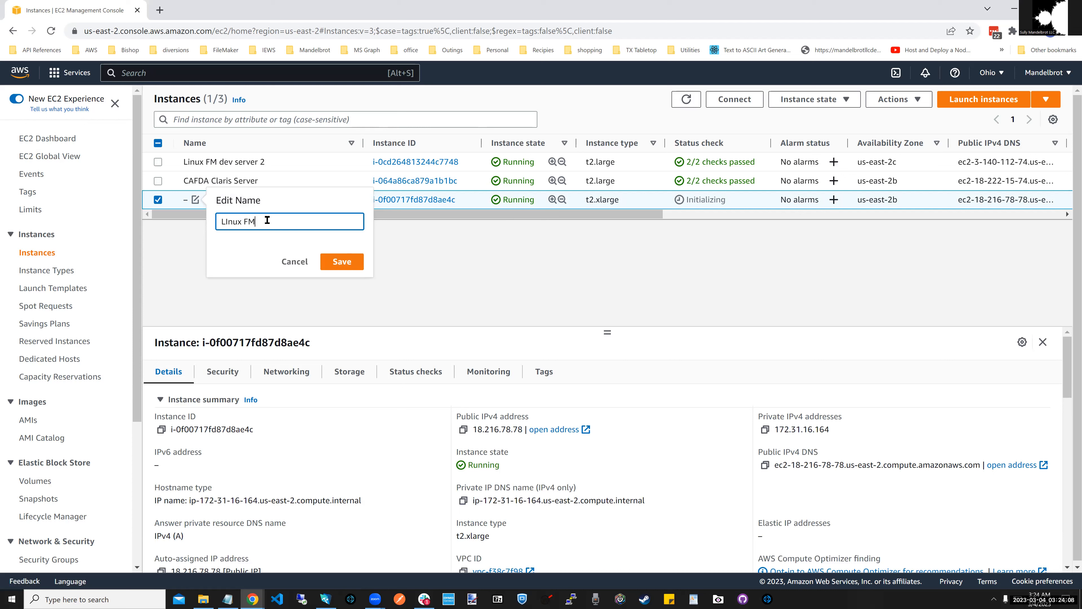
key("Delete")
key("Delete")
type("Linux FM dev server 3")
key("BackSpace")
type("19.6.2")
left_click(342, 262)
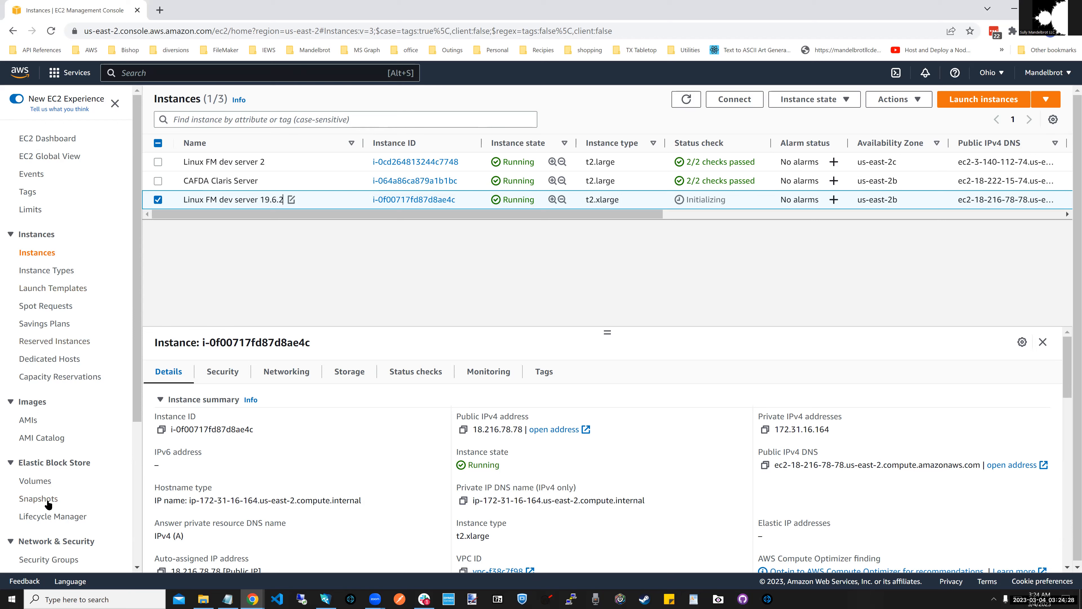
Open the instance's security group inbound rules and add two Custom TCP rules for ports 5003 and 16000
scroll(73, 473, "down", 4)
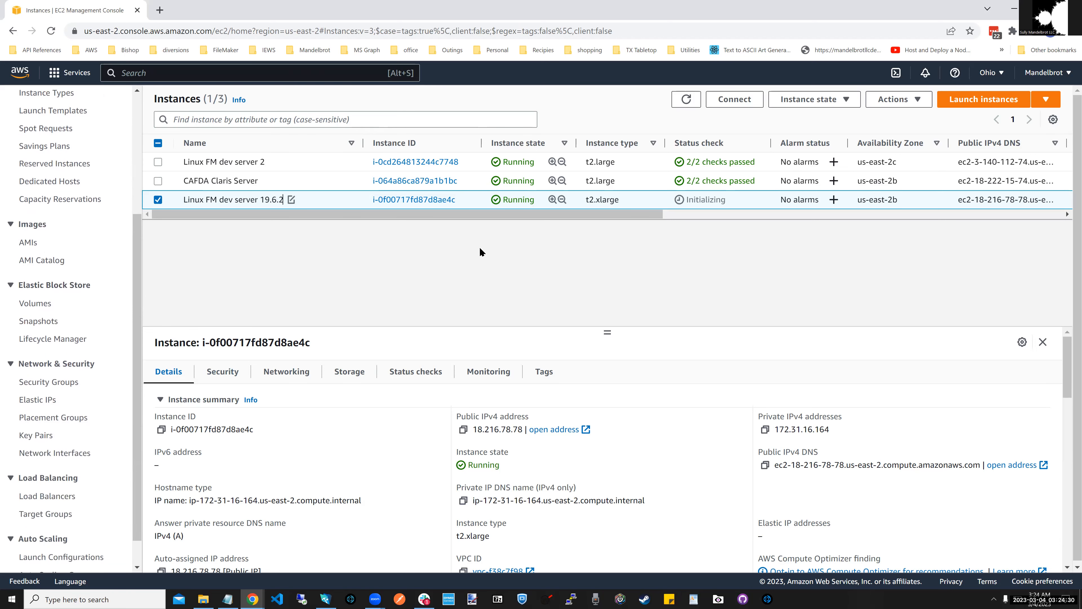
left_click(222, 371)
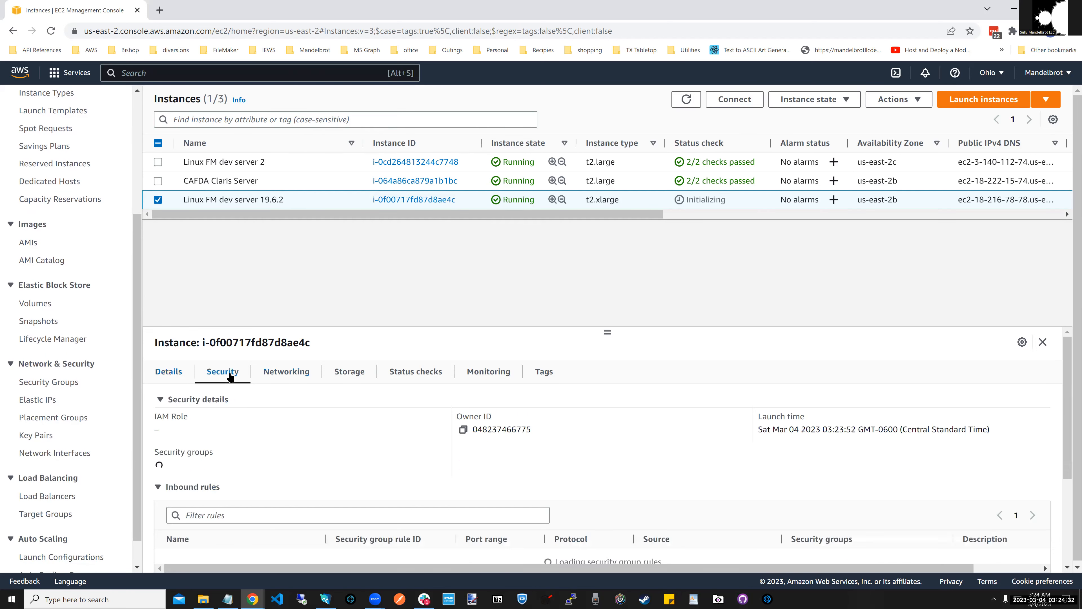
scroll(679, 387, "down", 2)
scroll(498, 476, "up", 2)
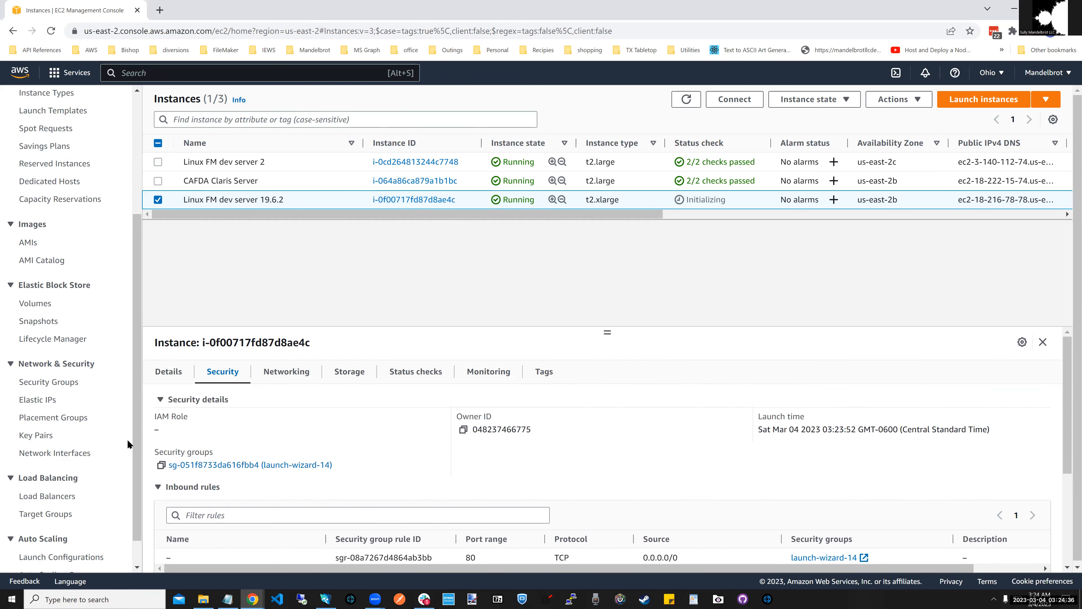
left_click(217, 464)
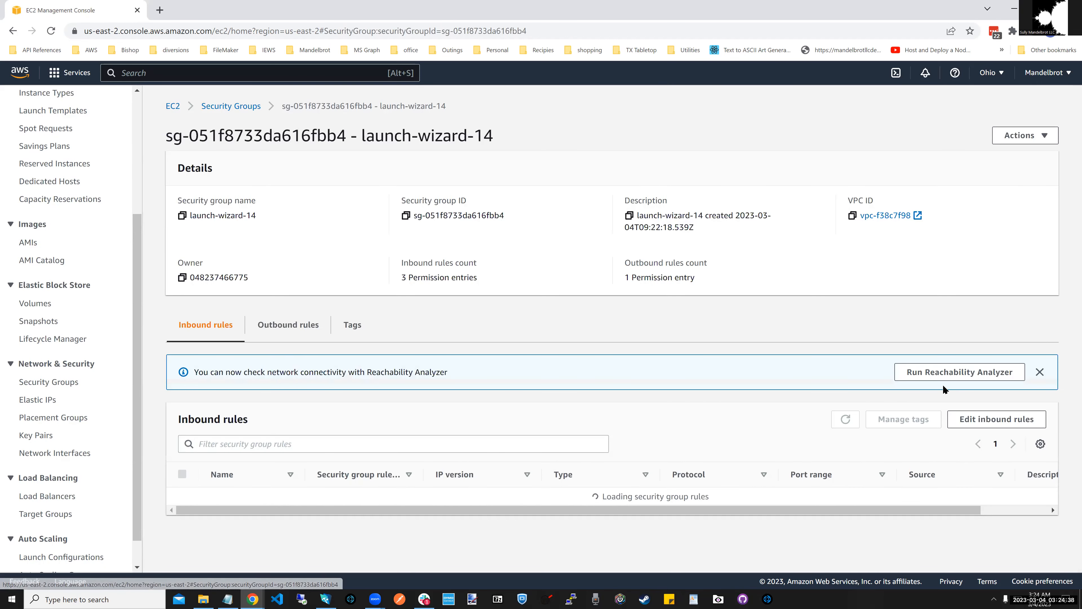
left_click(968, 419)
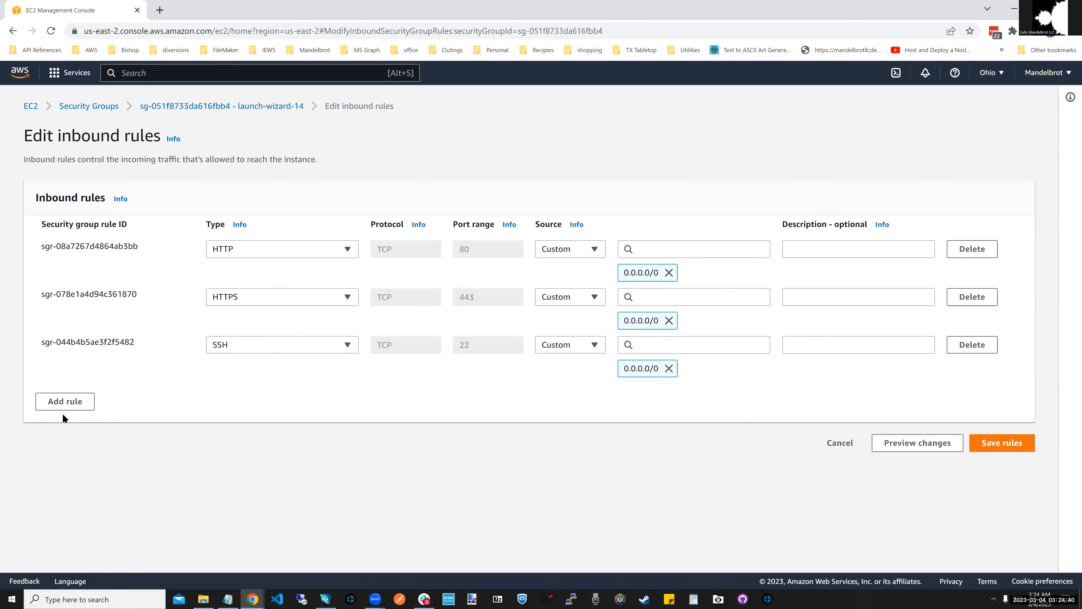
left_click(57, 404)
left_click(57, 426)
double_click(495, 400)
type("3")
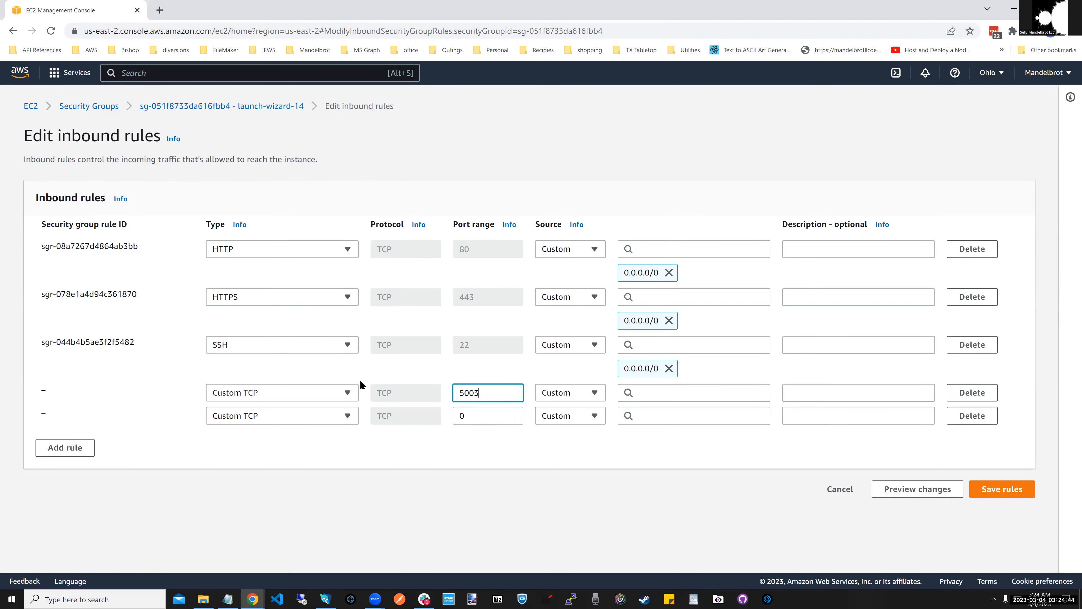
double_click(483, 415)
type("16000")
left_click(604, 445)
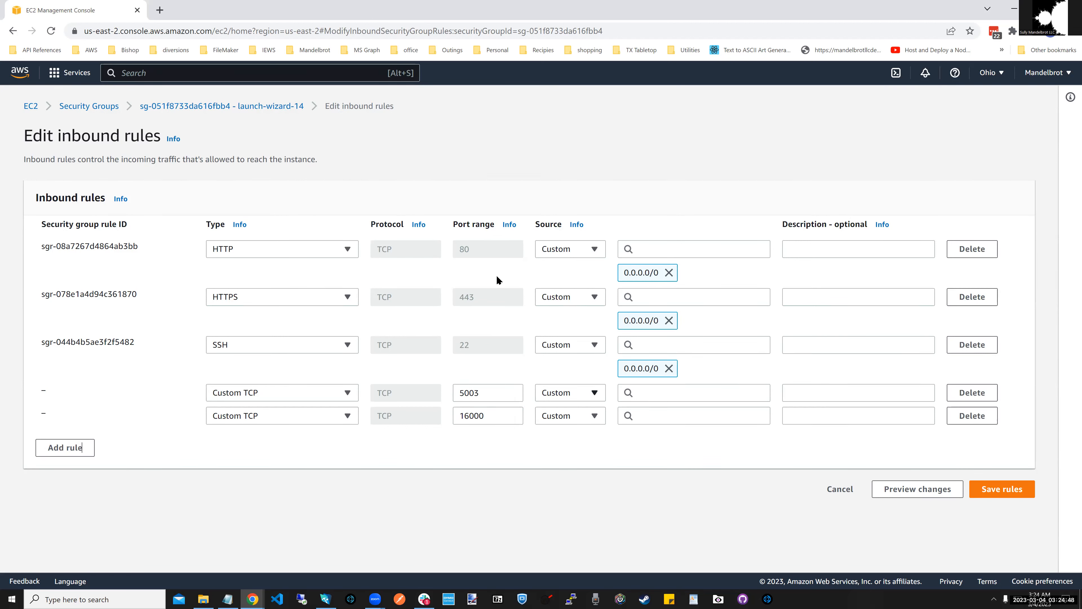
Set the source of both new rules to Anywhere-IPv4 and save the inbound rules
left_click(665, 391)
left_click(662, 148)
left_click(653, 443)
left_click(695, 149)
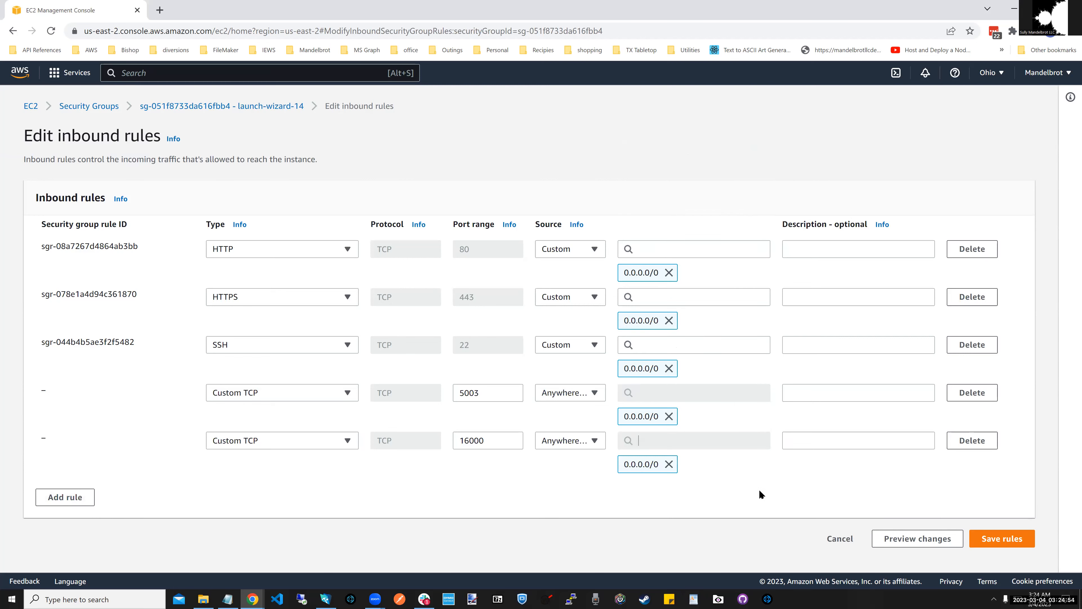
left_click(1007, 538)
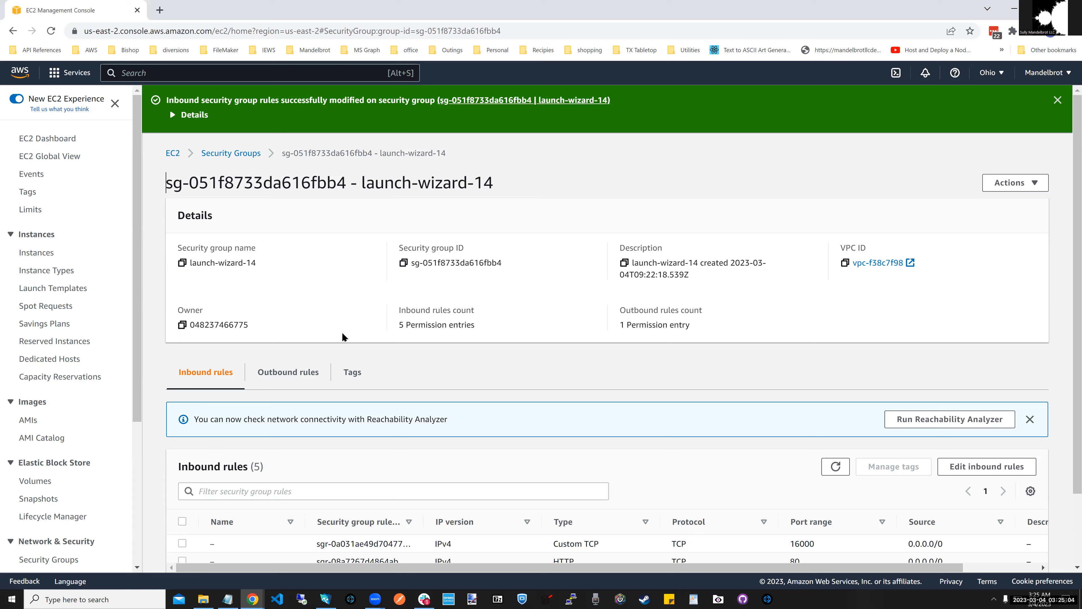
Allocate a new Elastic IP address from Amazon's IPv4 pool
scroll(50, 421, "down", 3)
scroll(50, 421, "down", 2)
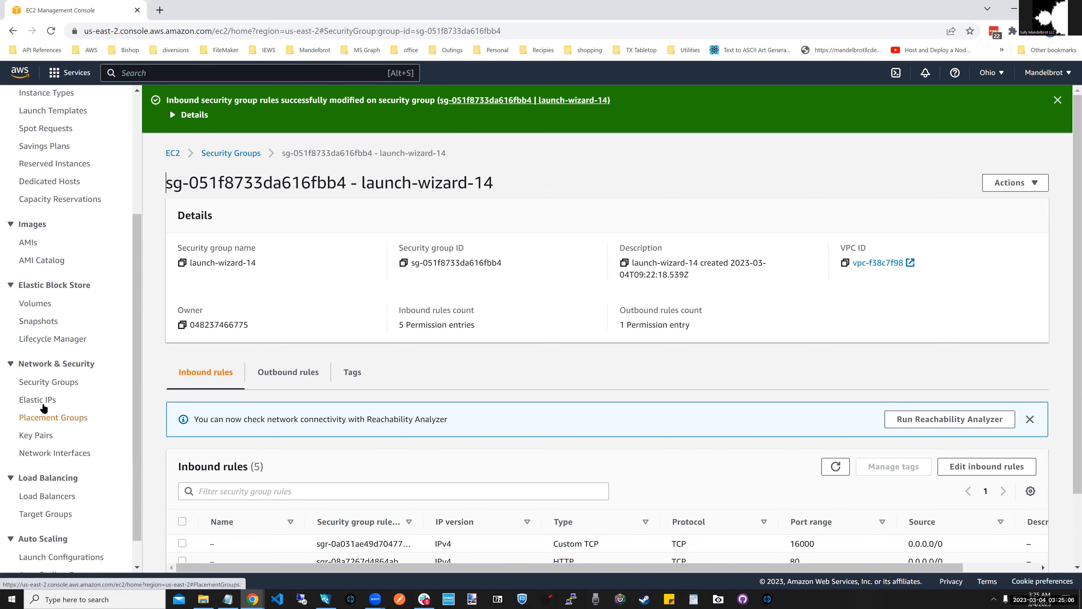
left_click(41, 400)
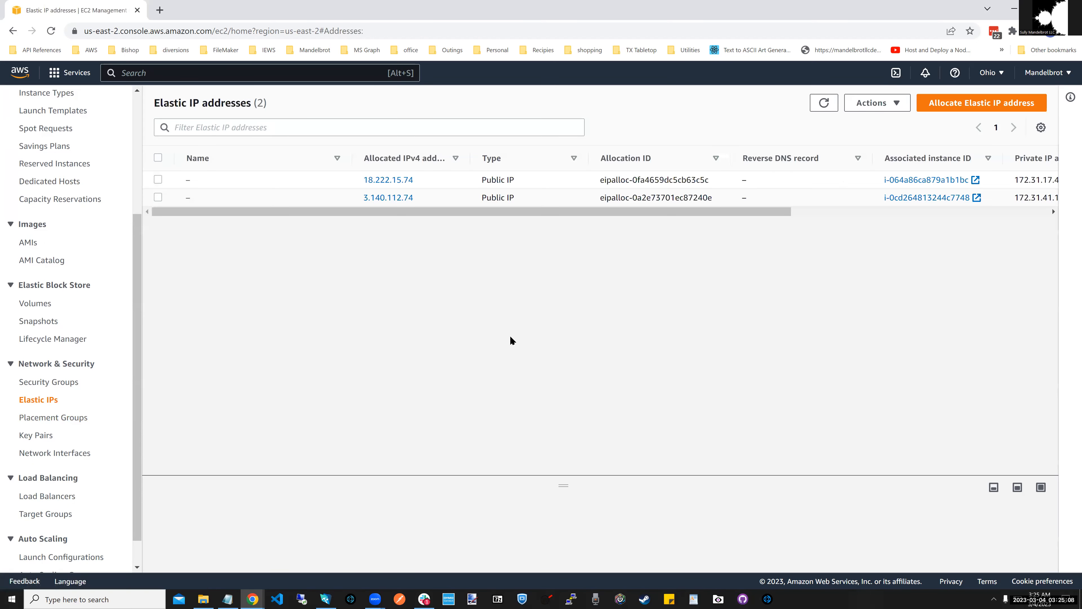
left_click(985, 105)
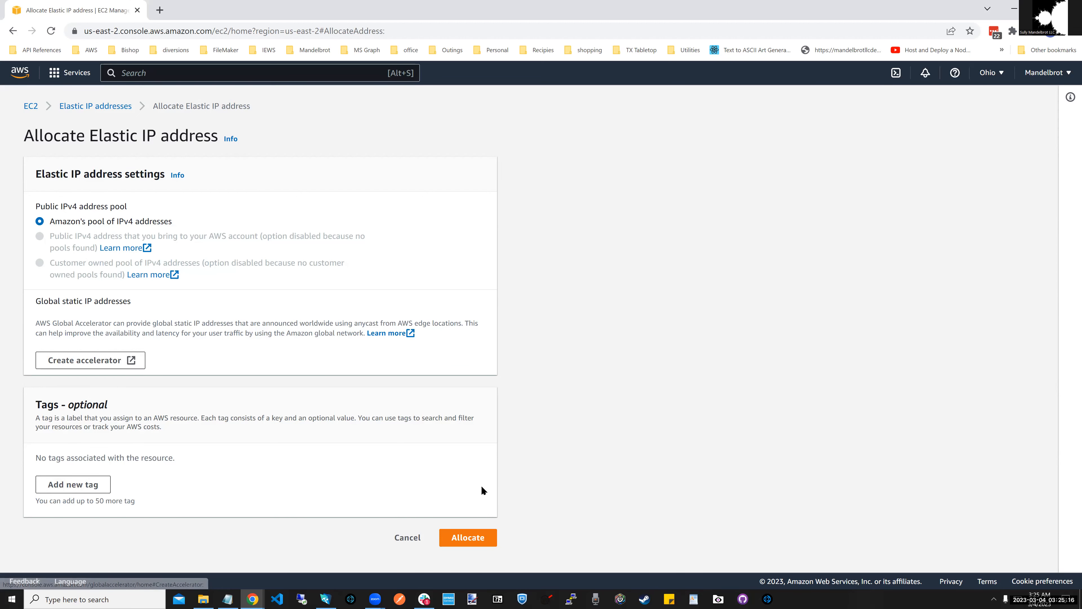
left_click(476, 537)
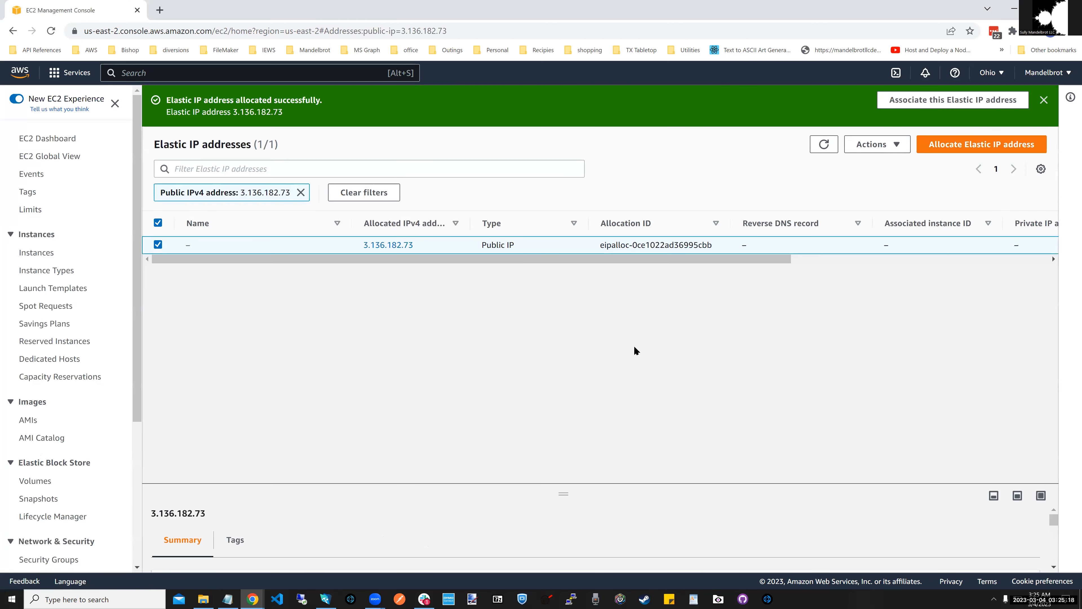
Associate the new Elastic IP address with the Linux FM dev server 19.6.2 instance
left_click(886, 147)
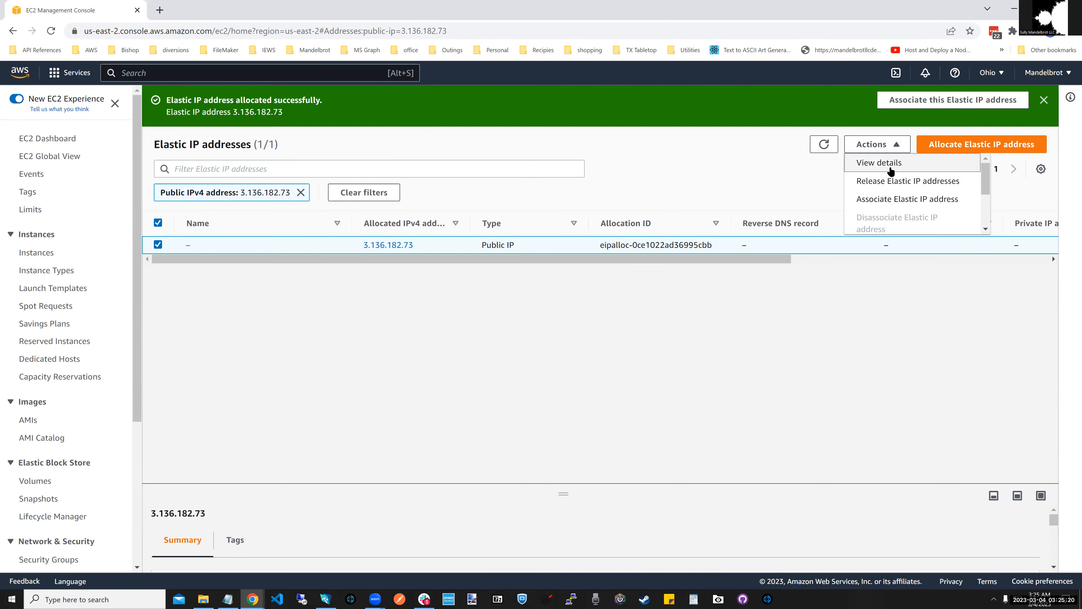
left_click(887, 201)
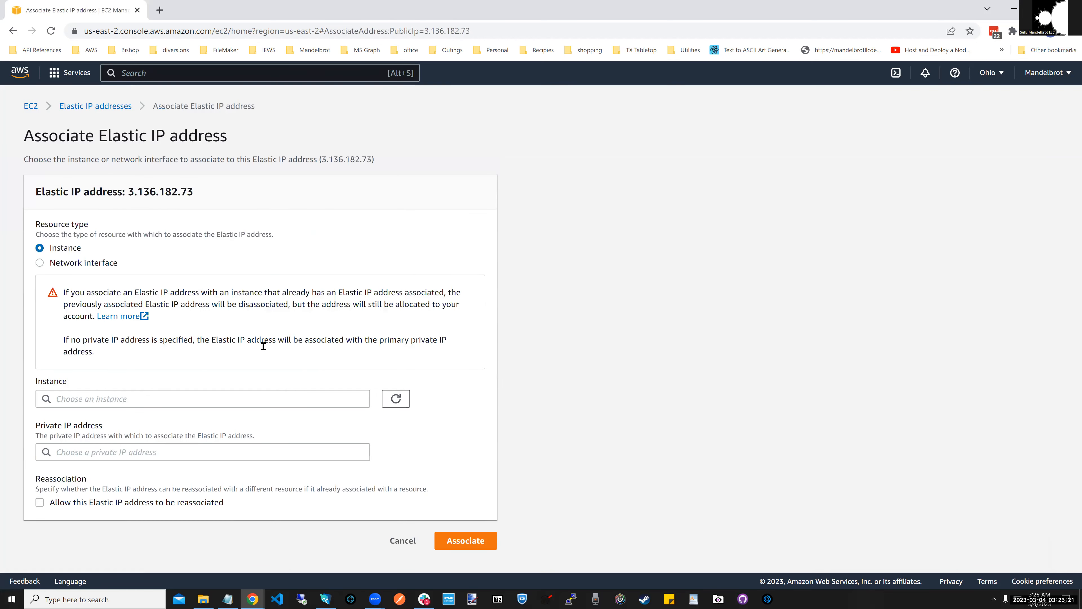
left_click(166, 405)
left_click(199, 451)
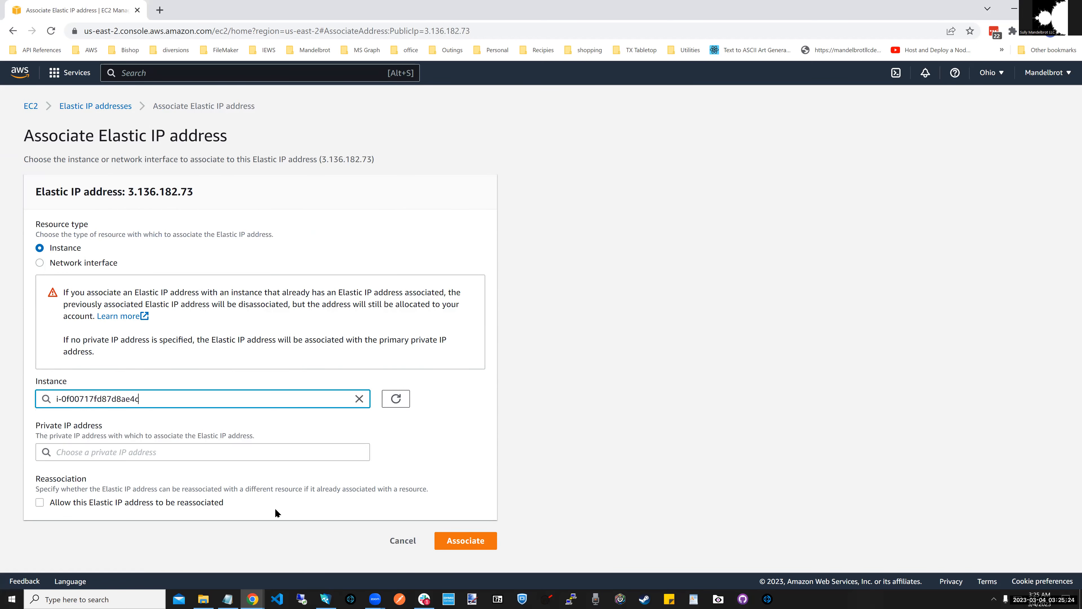
left_click(467, 540)
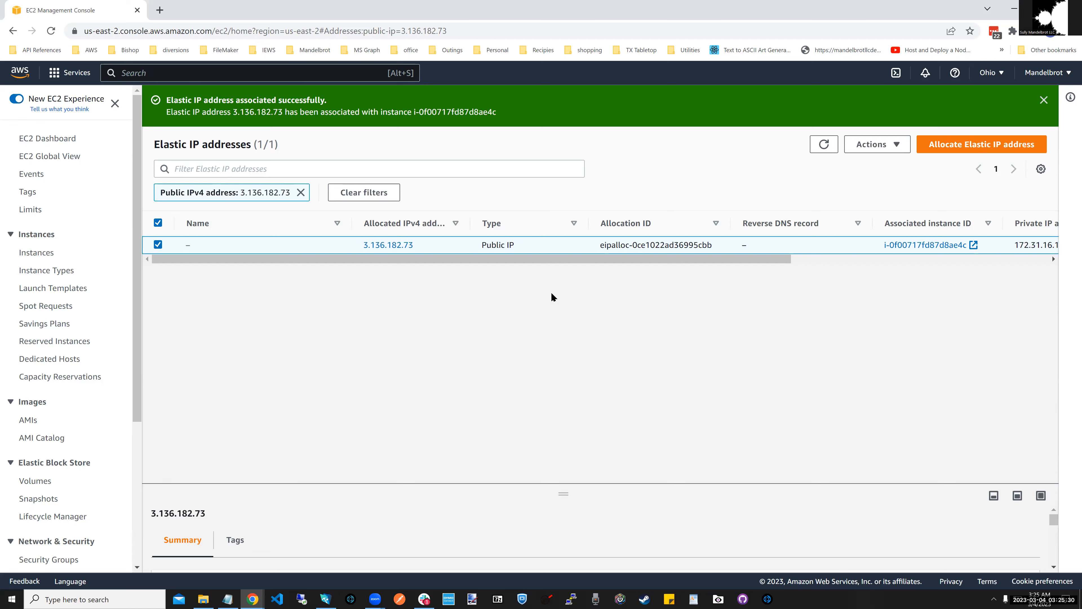
Connect to the Linux FM dev server 19.6.2 instance through EC2 Instance Connect as user ubuntu
left_click(49, 139)
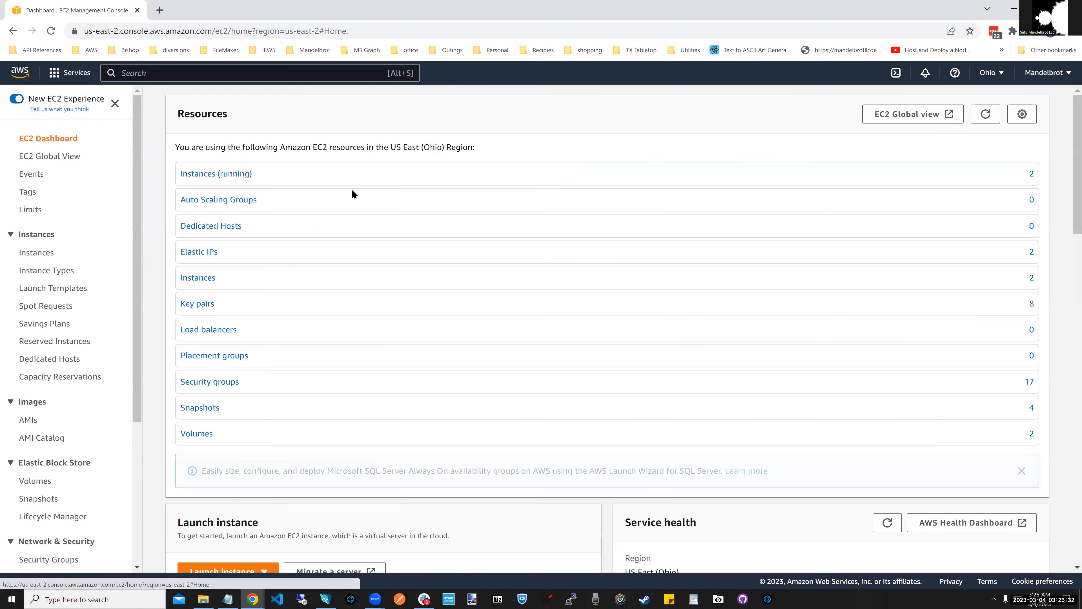
left_click(211, 174)
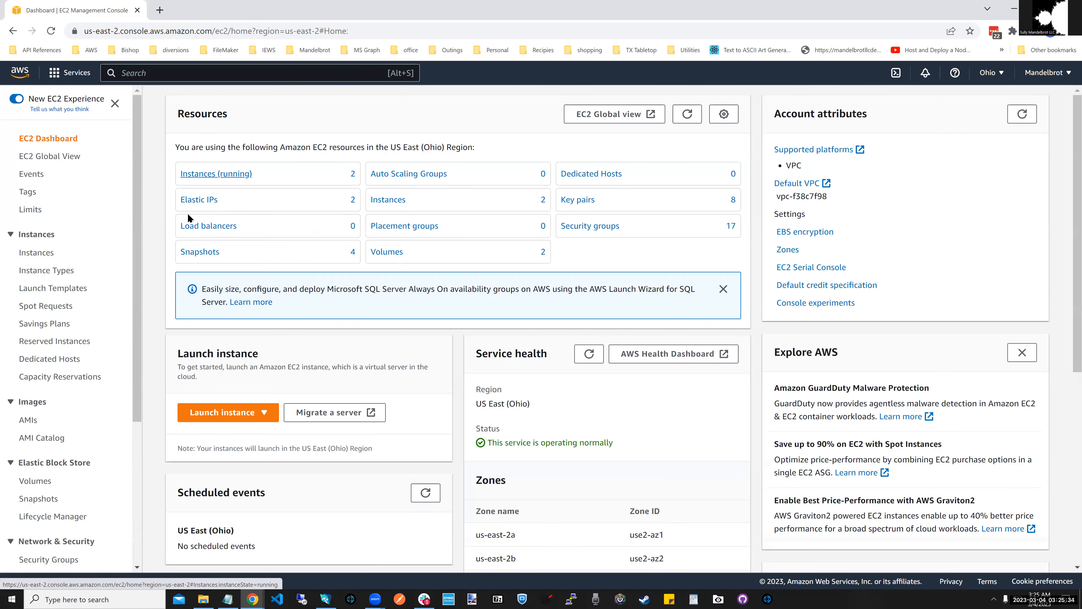
left_click(155, 220)
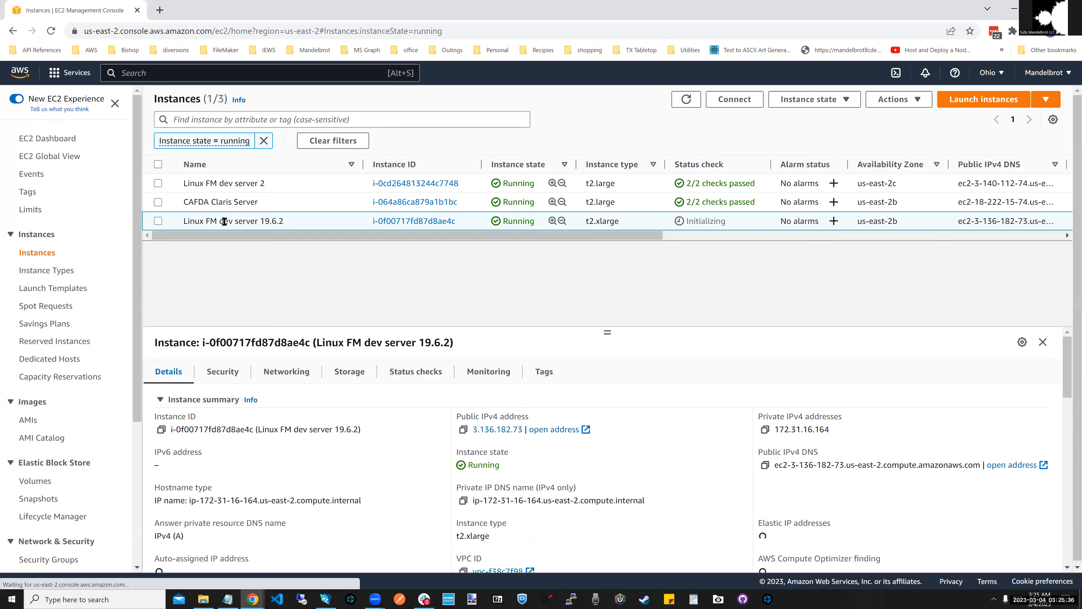
left_click(154, 220)
left_click(162, 220)
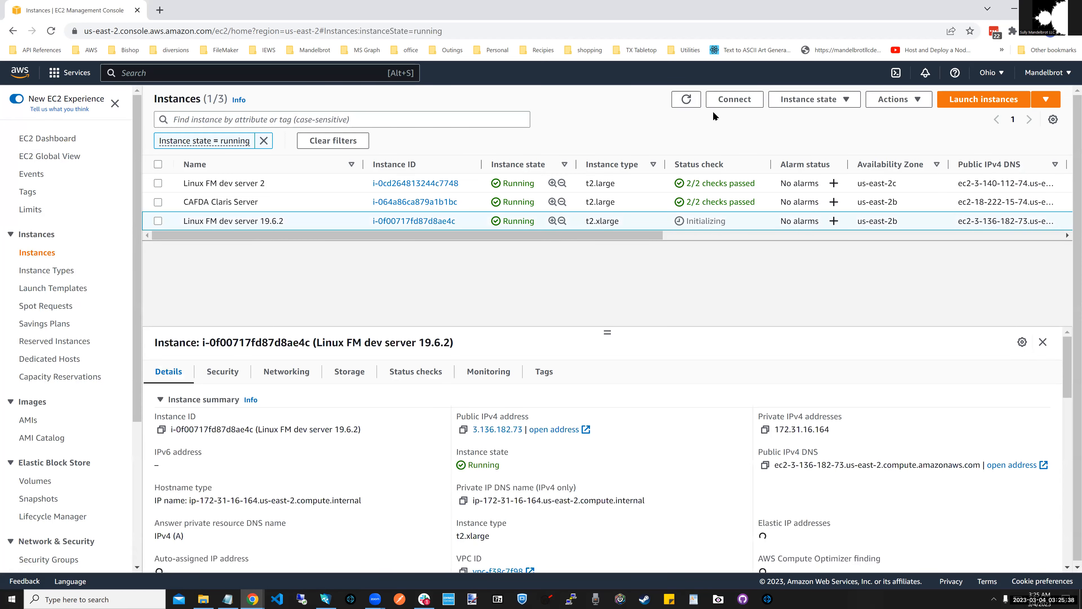
left_click(734, 101)
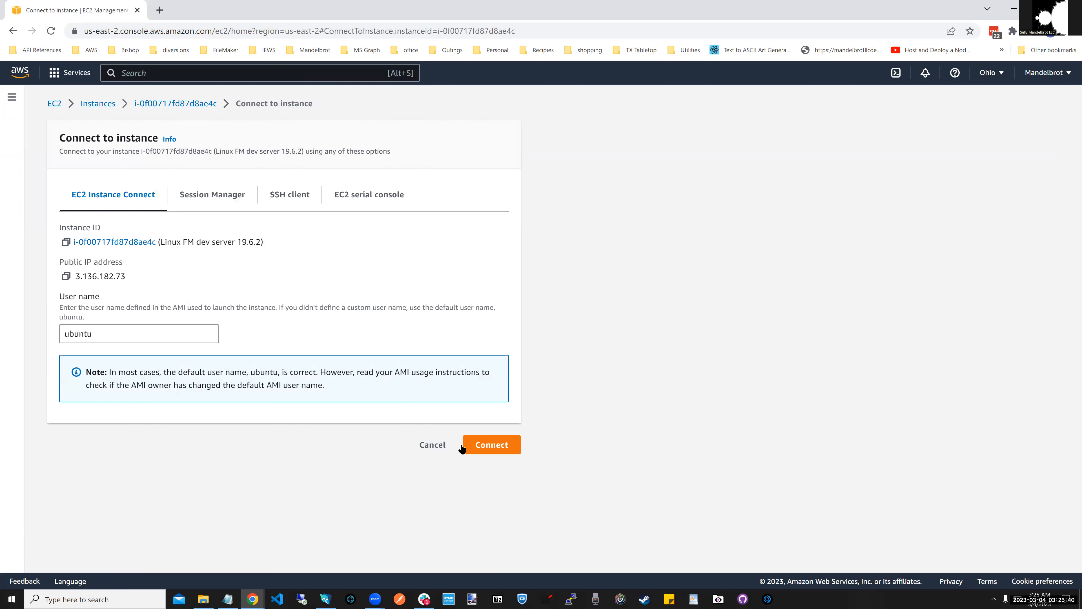
left_click(476, 443)
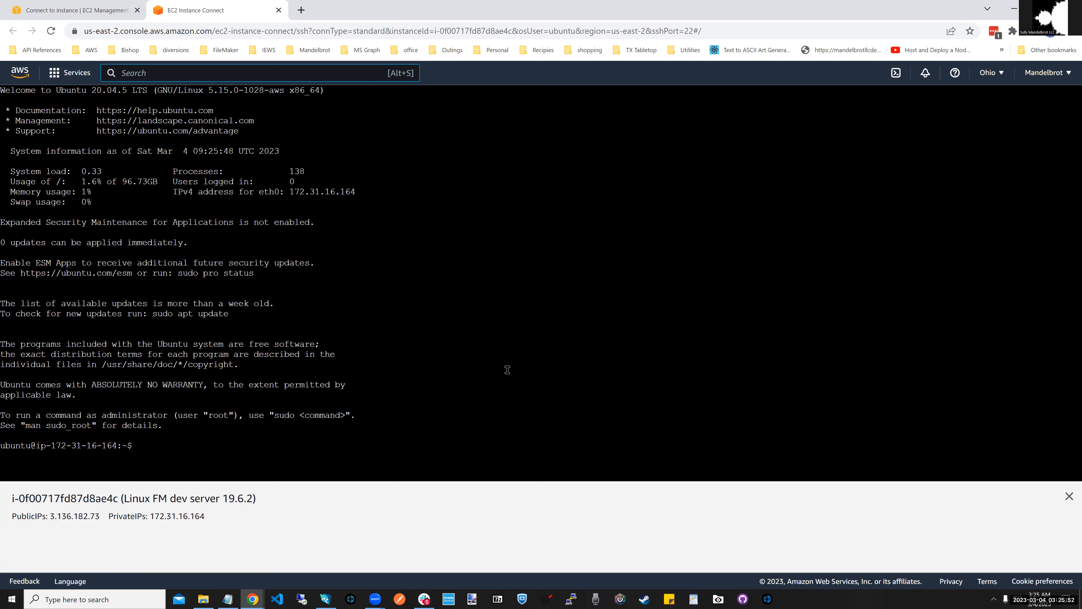
Run sudo apt update in the instance terminal
type("sudo ")
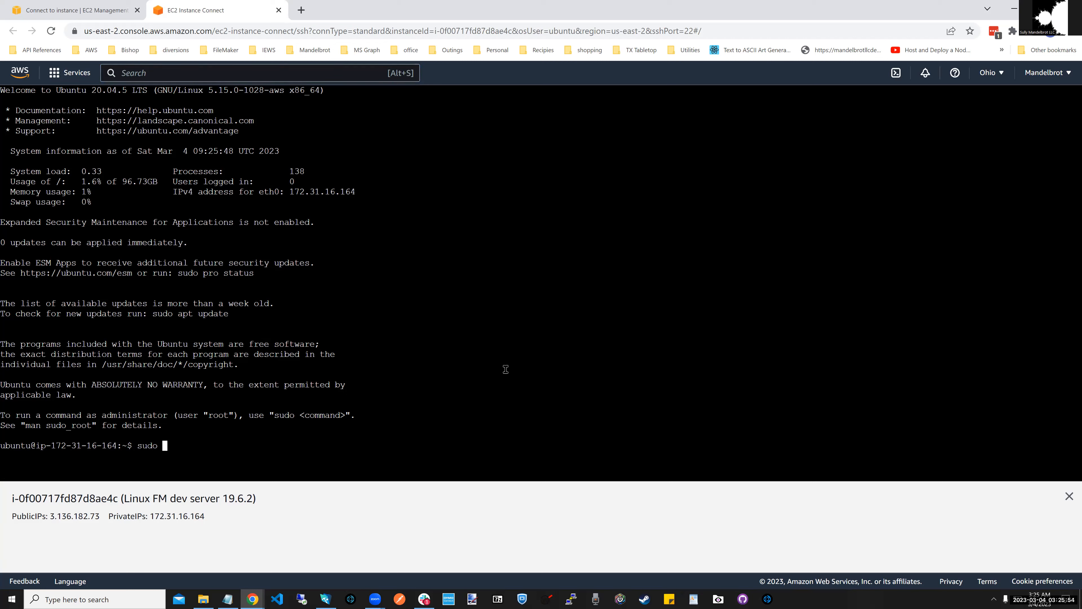
type("apt update")
key("Return")
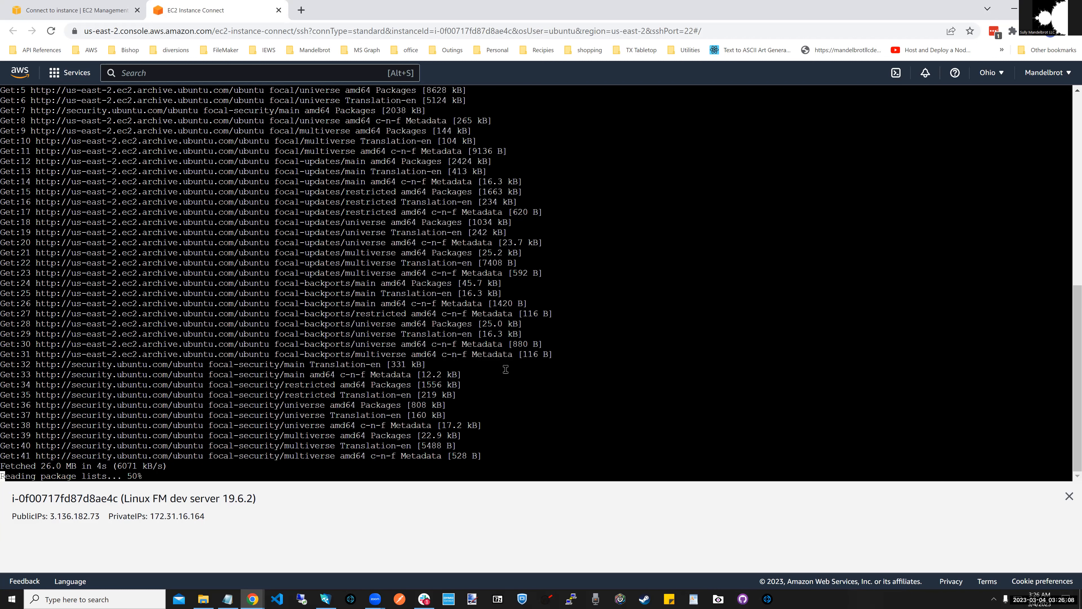
Run sudo apt upgrade and confirm installing the upgrades with y
type("su")
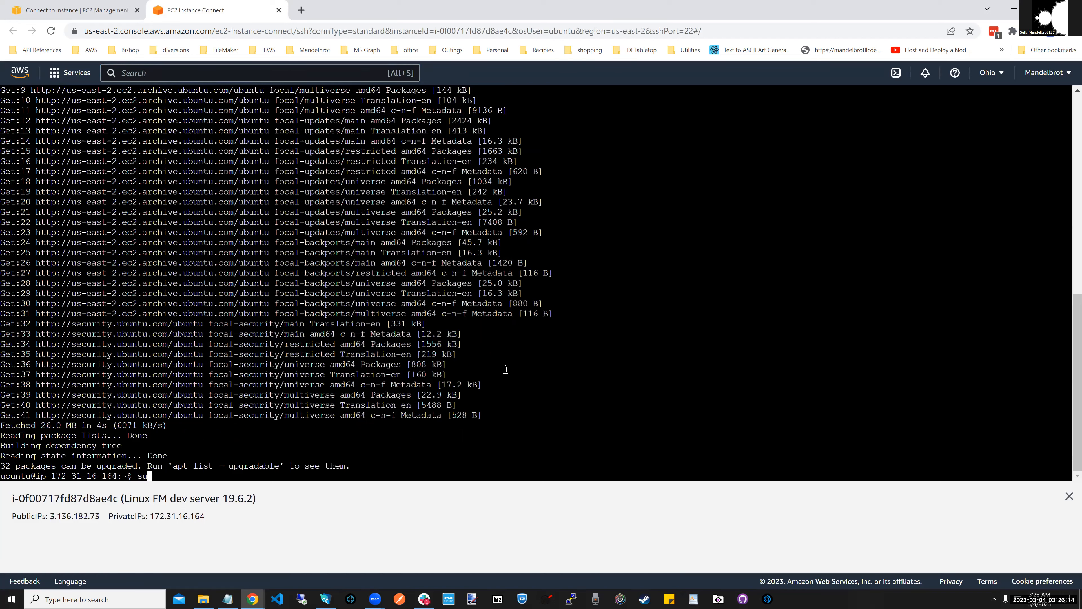
type("do apt upgrade")
key("Return")
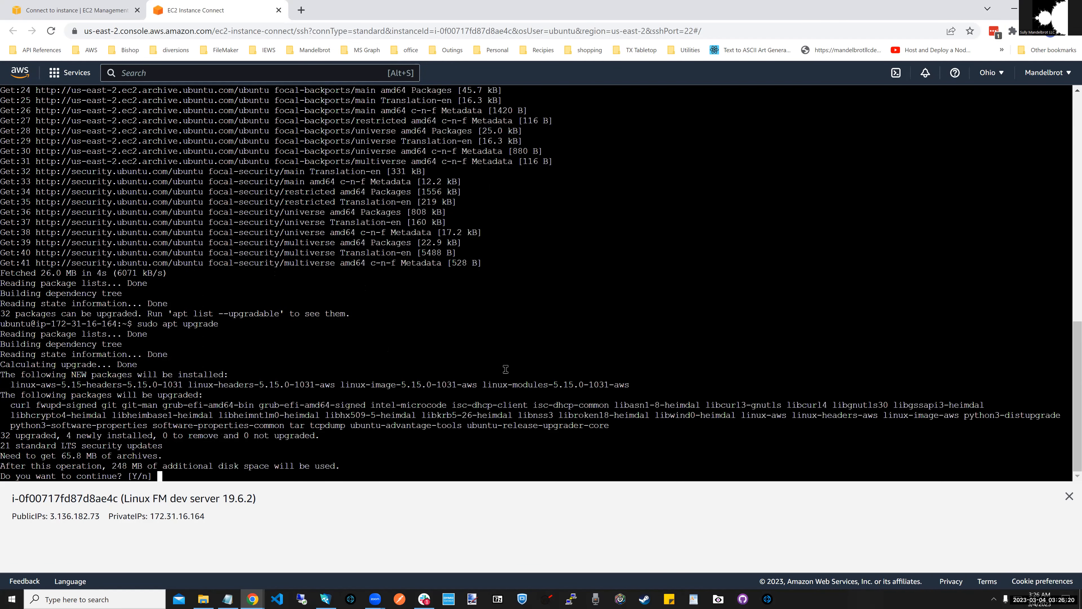
type("y")
key("Return")
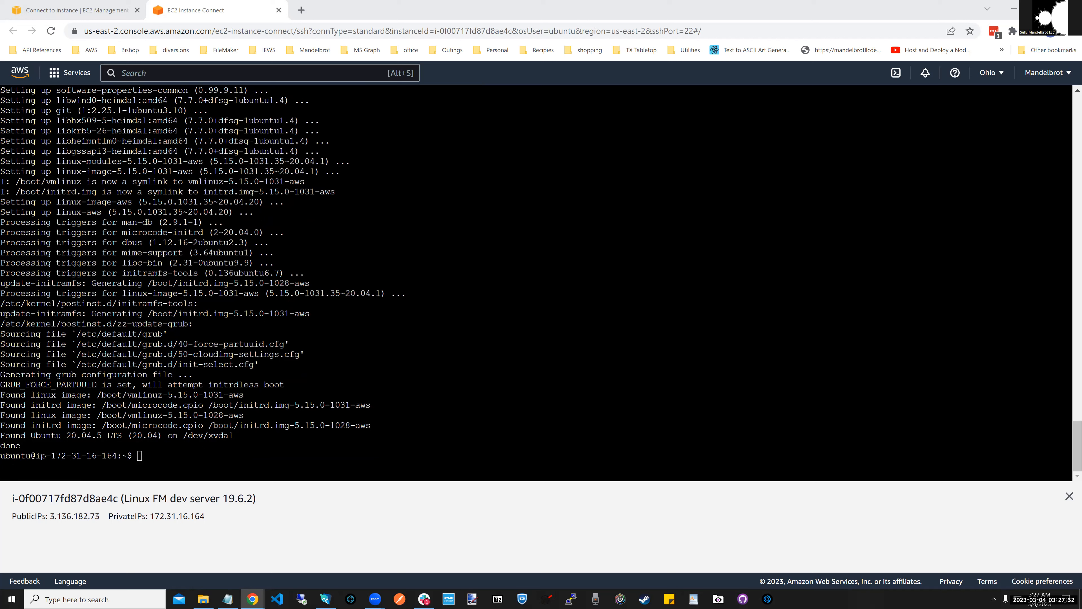
Download fms_19.6.2.201_Ubuntu20.zip from downloads.claris.com with curl, saving it as FMS.zip
right_click(416, 449)
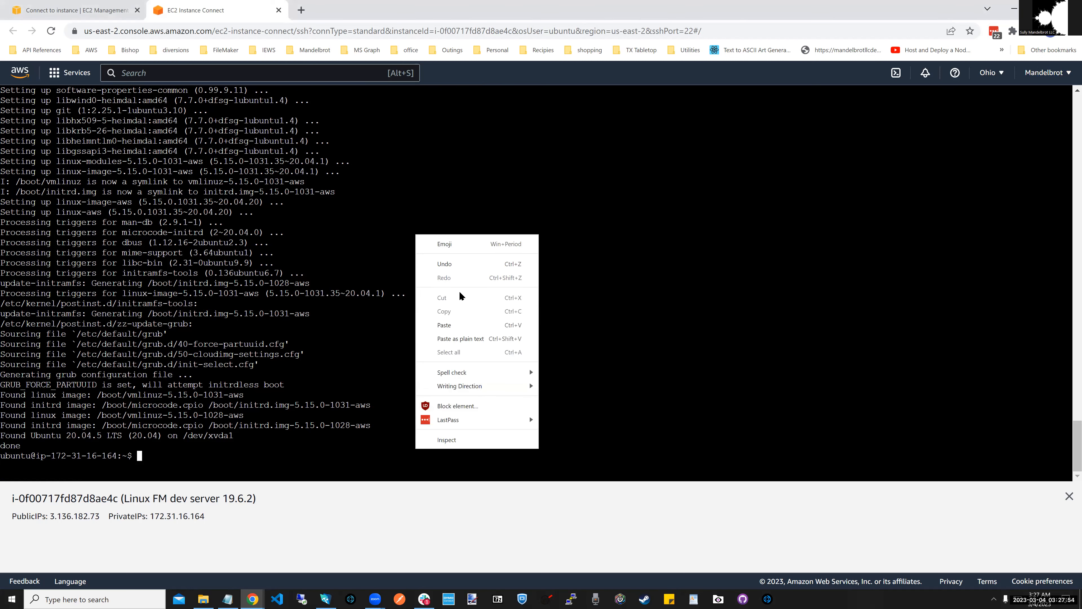
left_click(460, 339)
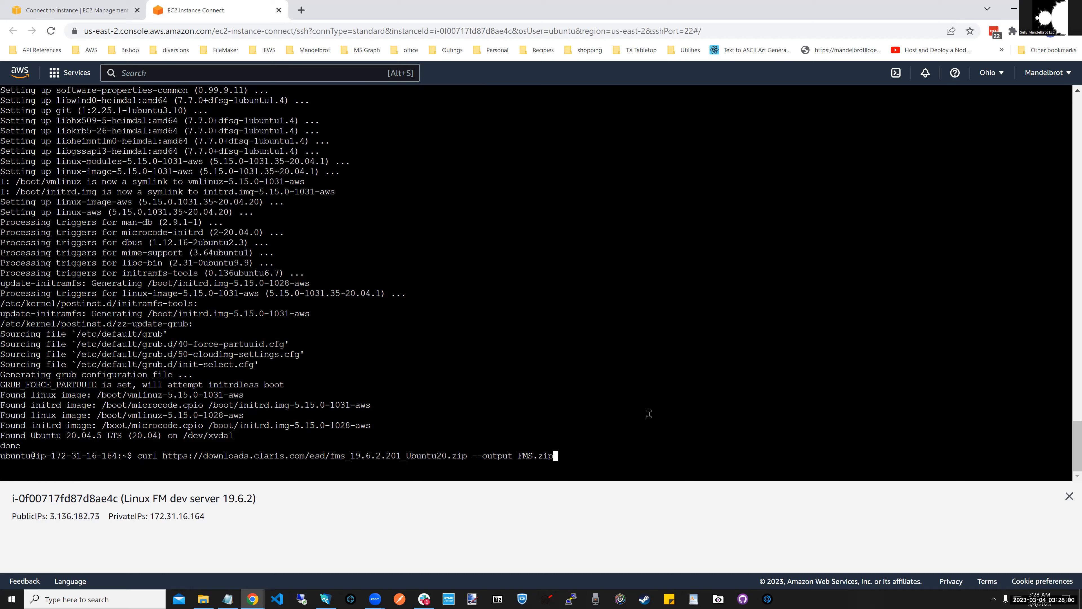
key("Return")
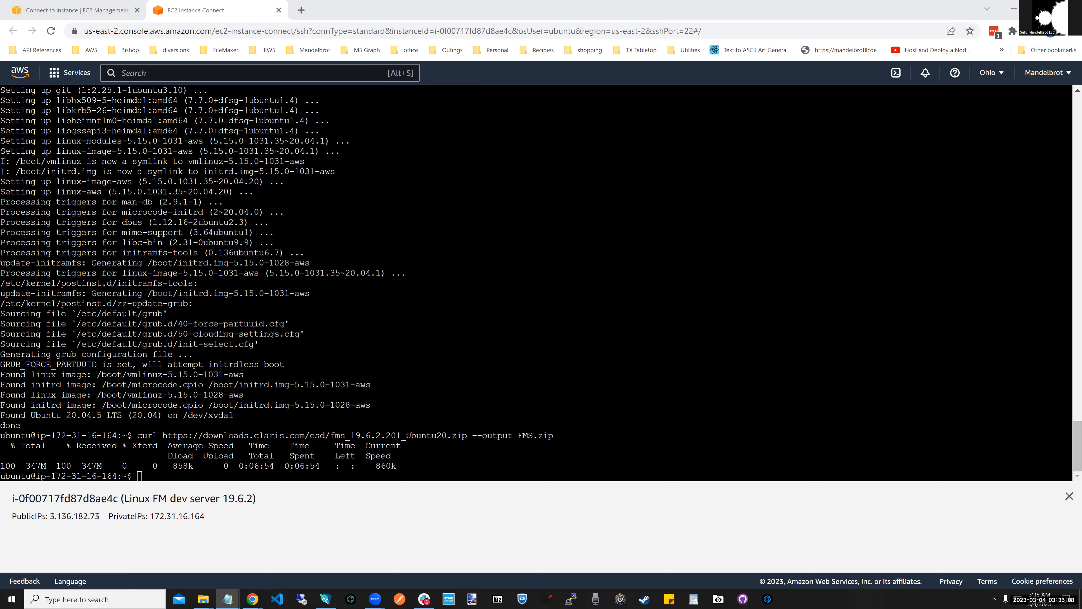
key("alt+Tab")
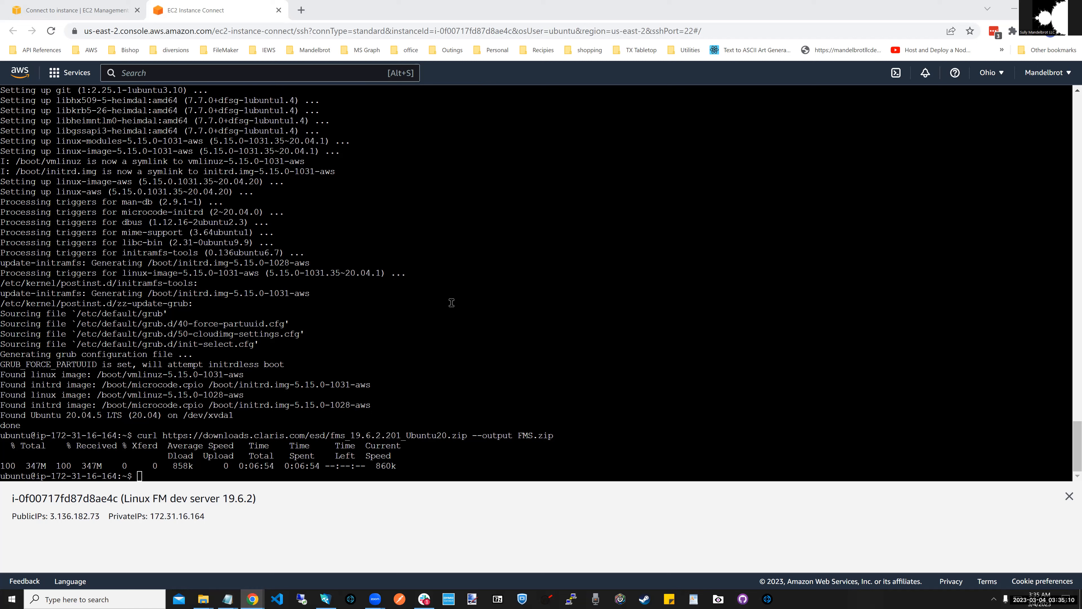
Install the unzip package with sudo apt install unzip in the instance terminal
right_click(249, 466)
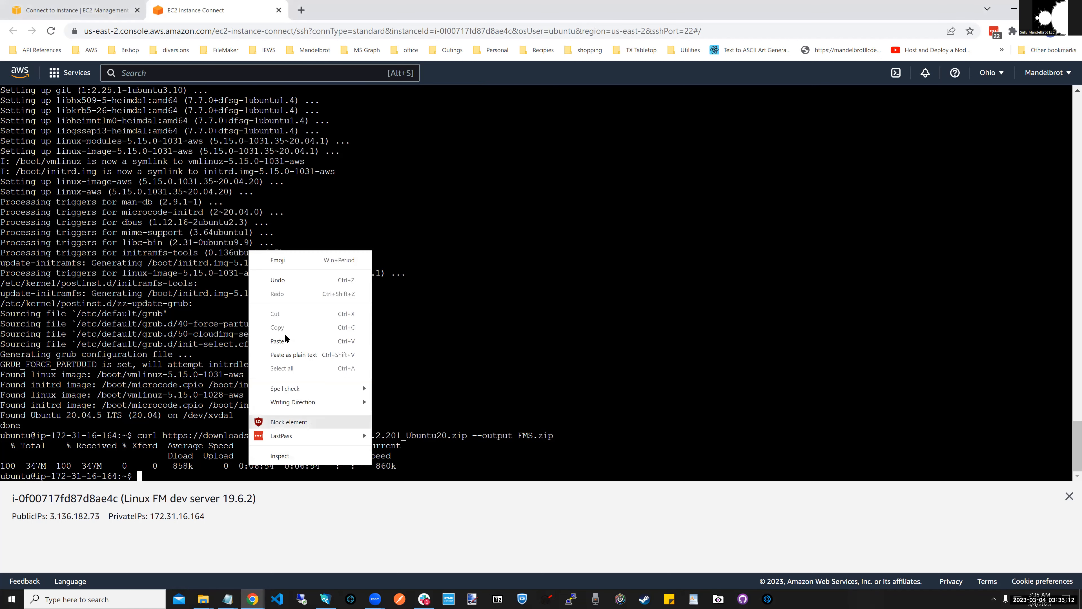
left_click(312, 357)
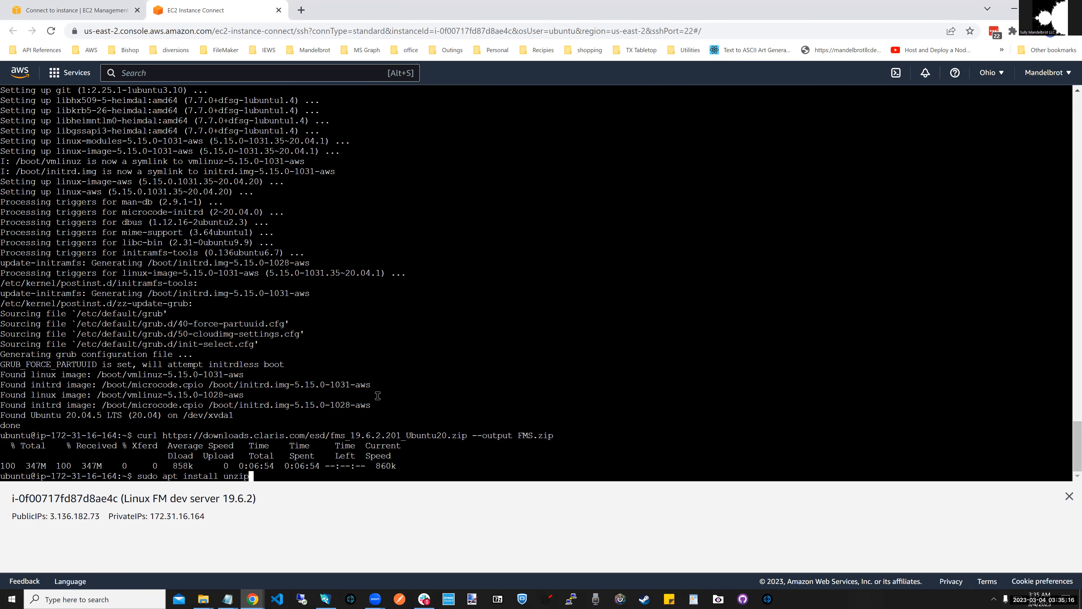
key("Return")
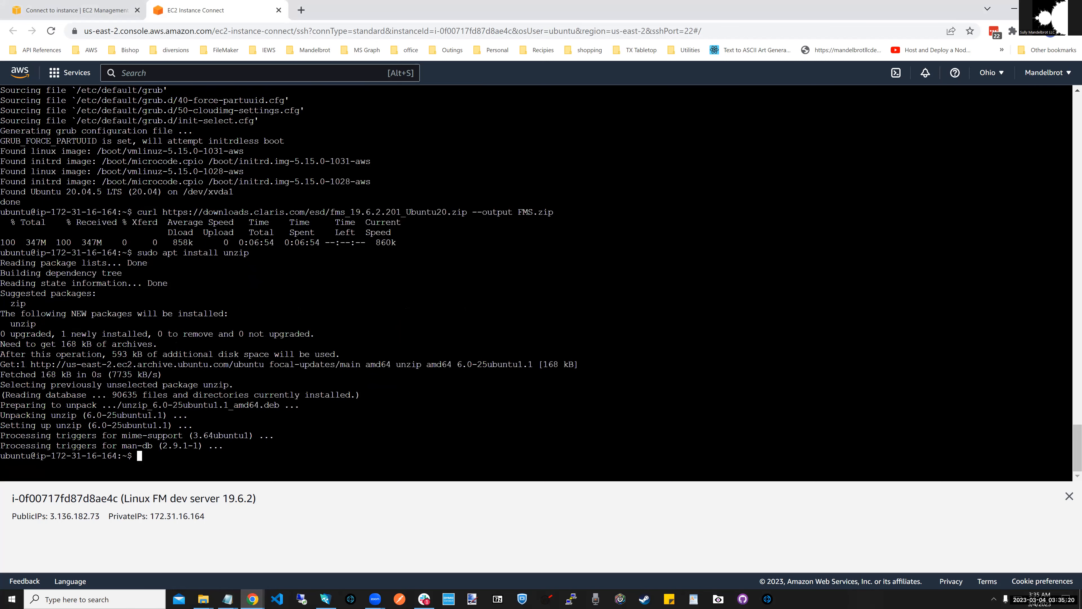
Extract the downloaded FMS.zip archive with unzip
type("unzip FMS.zip")
key("Return")
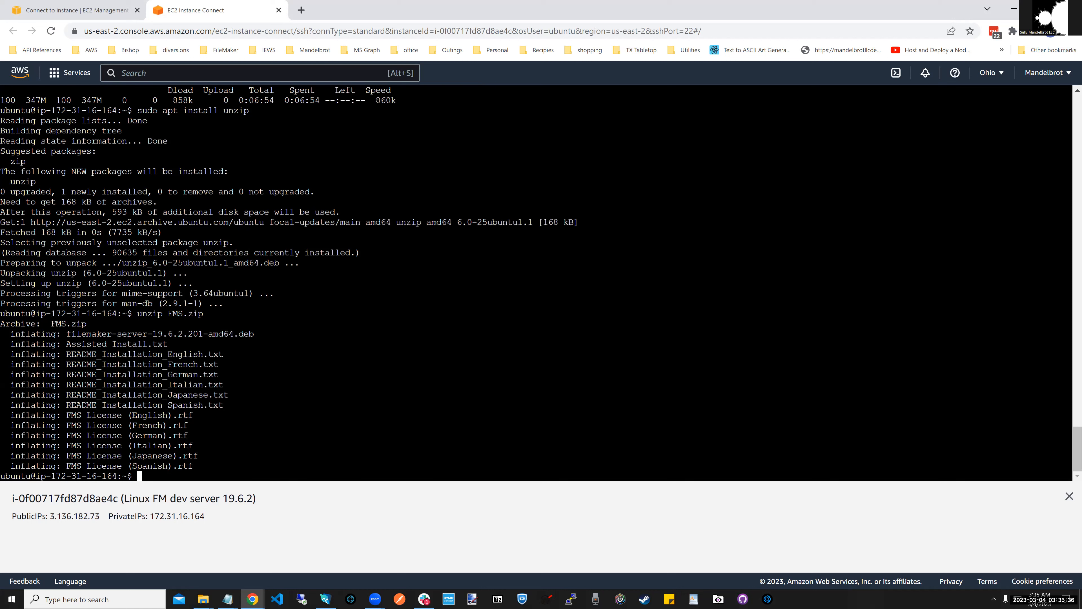
Install ./filemaker-server-19.6.2.201-amd64.deb with sudo apt install, accepting the additional packages
type("sudo apt install ./F")
key("BackSpace")
type("f")
key("Tab")
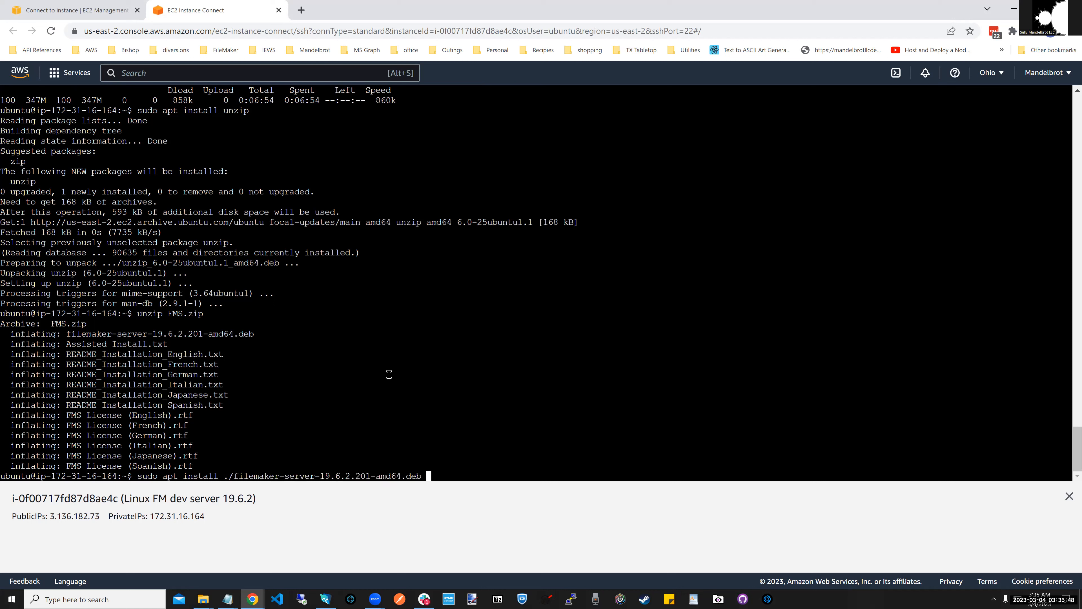
key("Return")
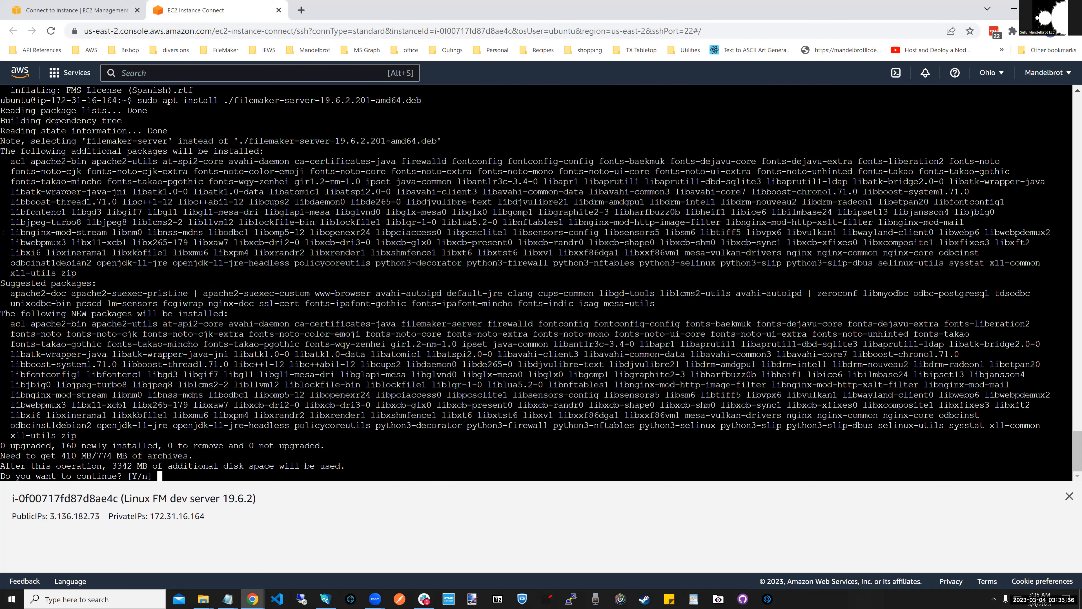
key("Return")
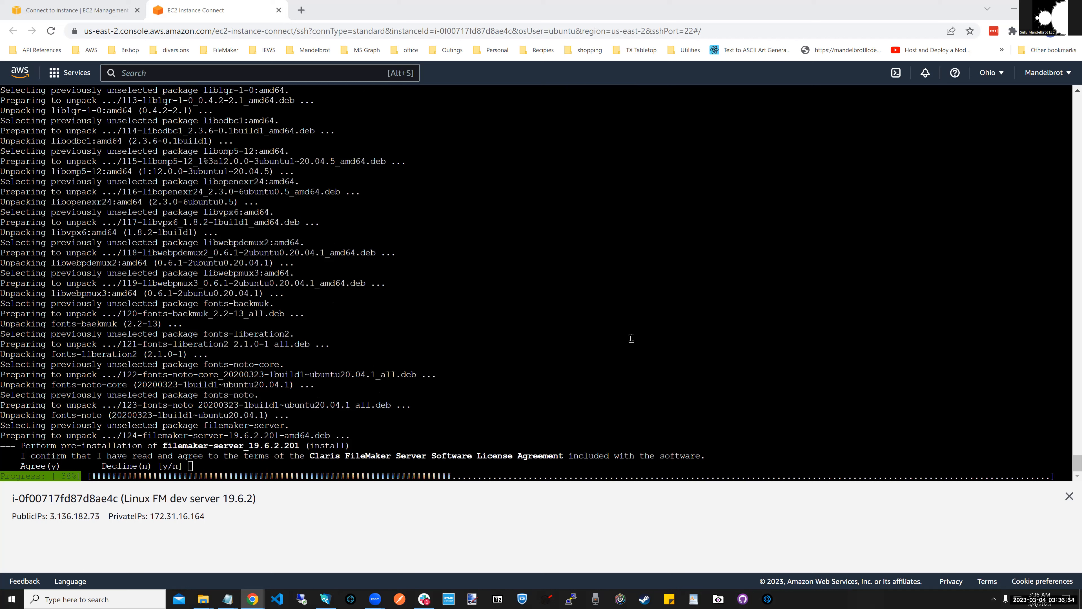
Agree to the FileMaker Server license and choose 0 to install the Claris FileMaker Server primary machine
type("y")
key("Return")
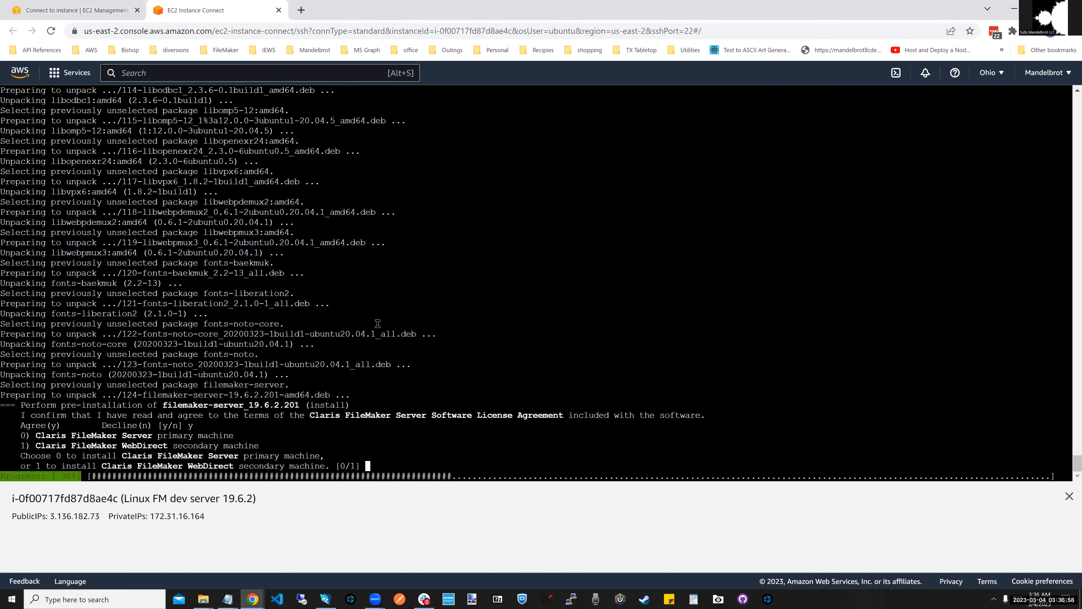
type("0")
key("Return")
Create the Admin Console account: enter its user name, paste the password and confirmation, and enter and confirm the 4-digit PIN
type("Sully")
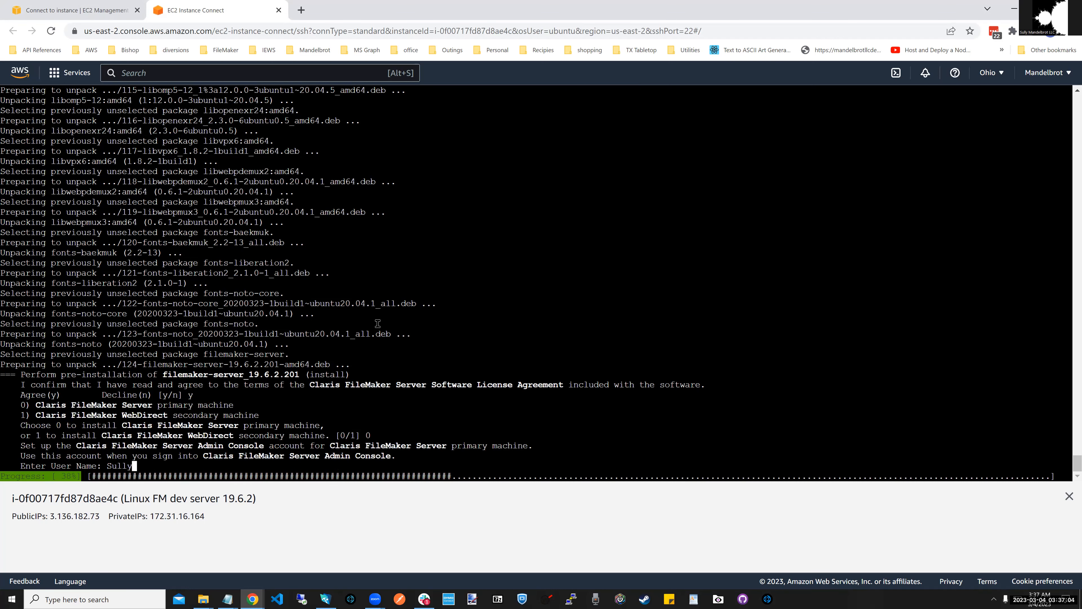
key("Return")
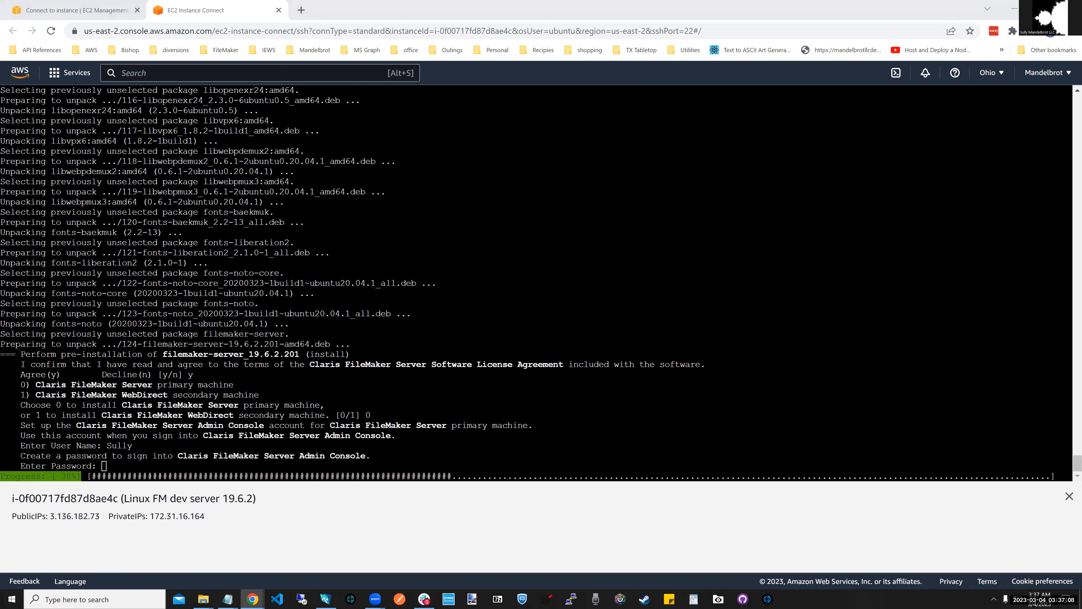
right_click(275, 454)
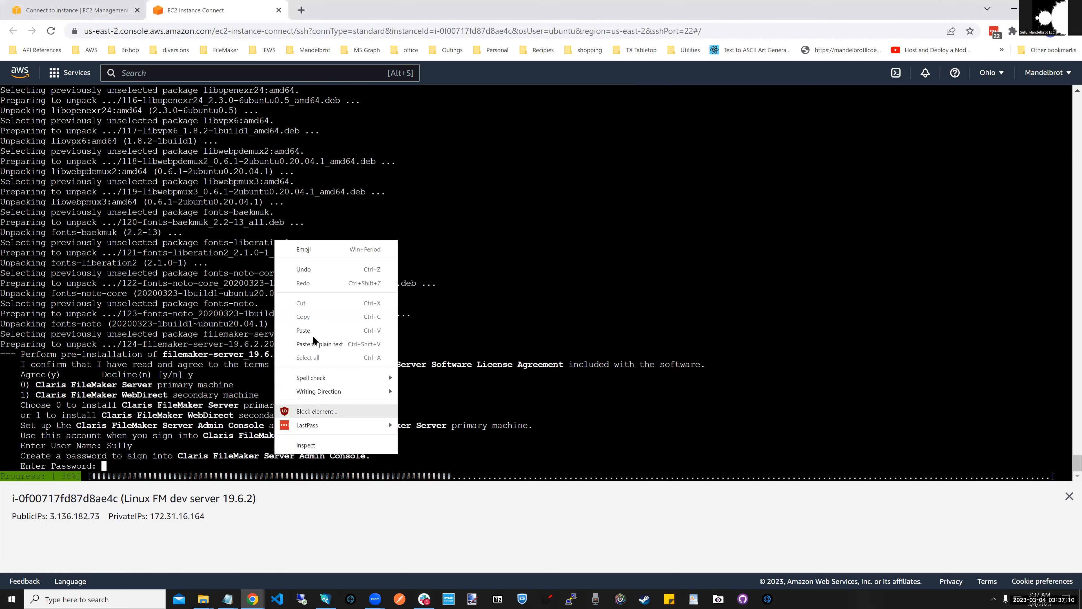
left_click(321, 345)
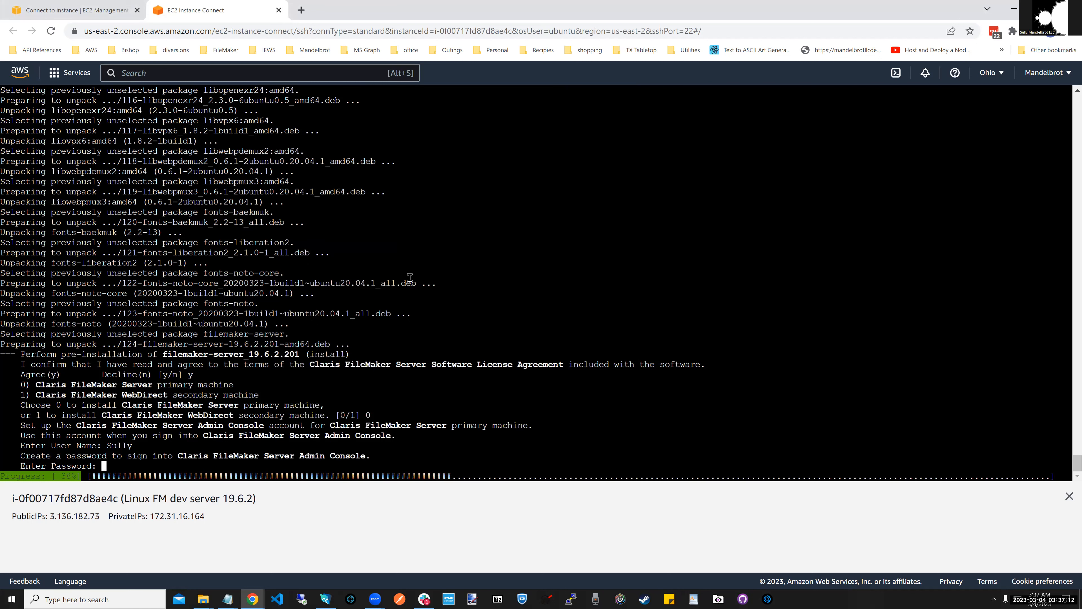
key("Return")
right_click(410, 277)
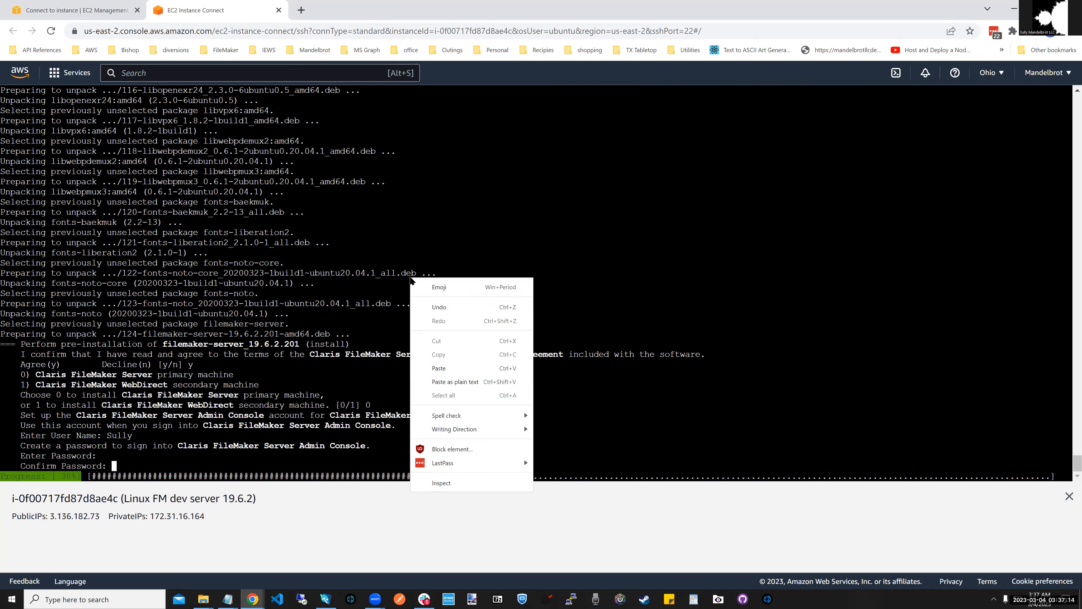
left_click(454, 385)
key("Return")
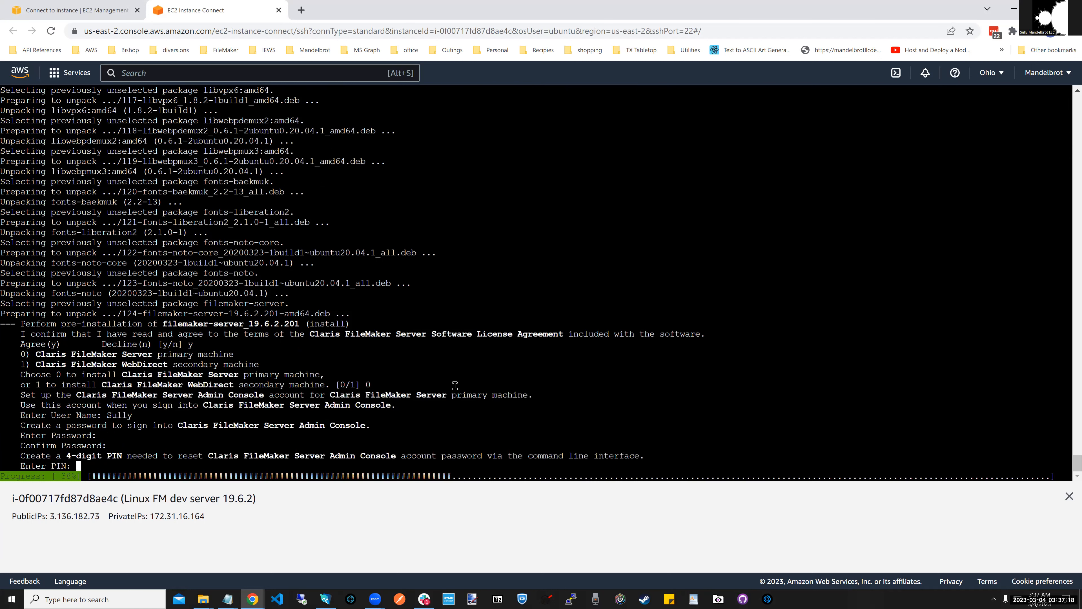
key("Return")
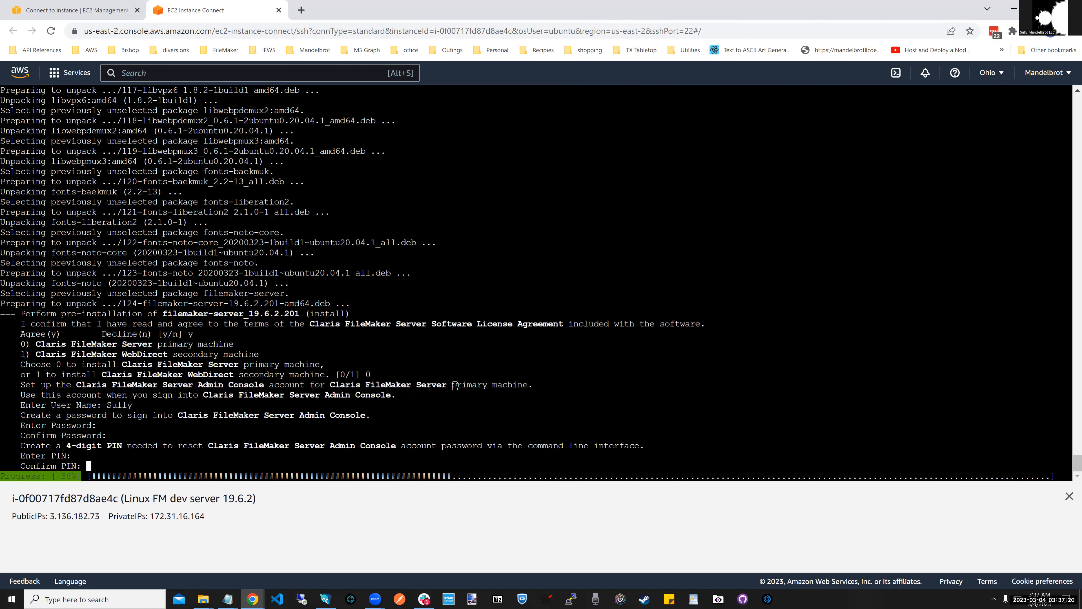
key("Return")
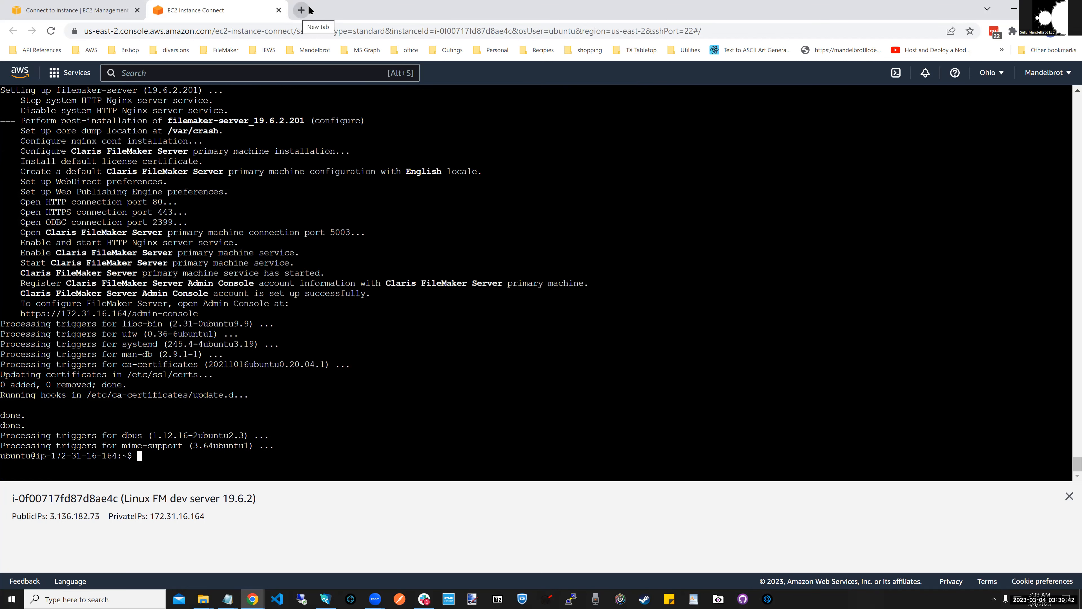
Copy the instance's public IPv4 address from the EC2 instance summary and open it in a new browser tab
left_click(85, 10)
left_click(177, 104)
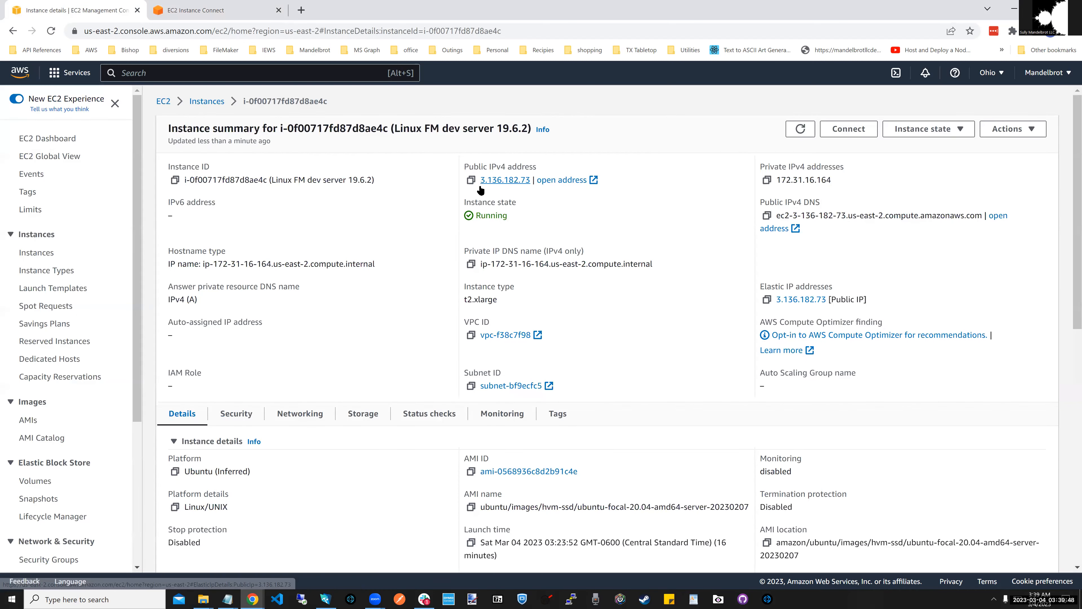
left_click(471, 179)
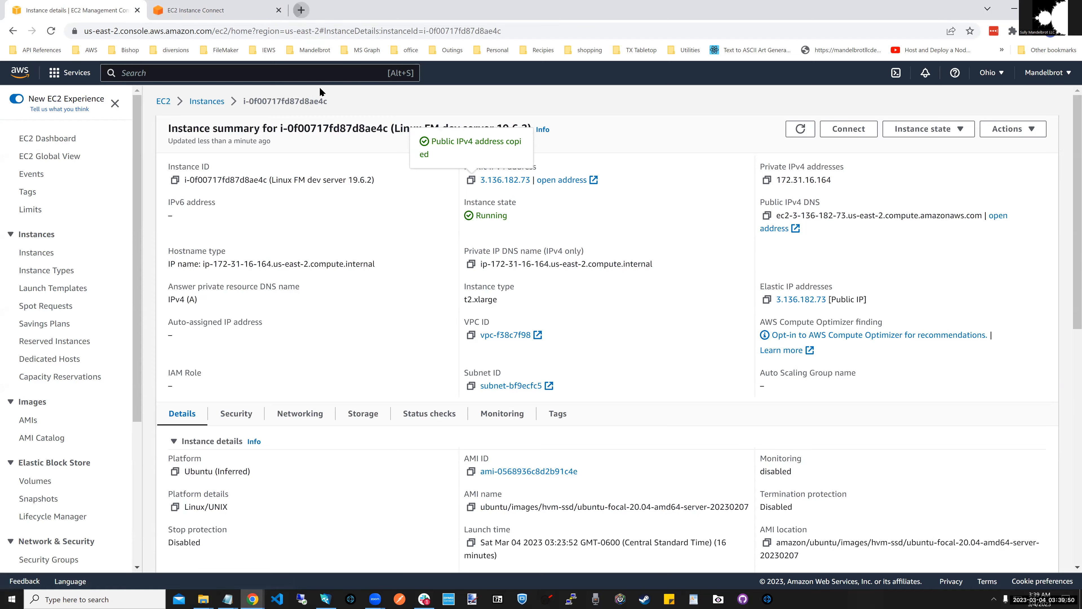
key("ctrl+t")
key("ctrl+v")
key("Return")
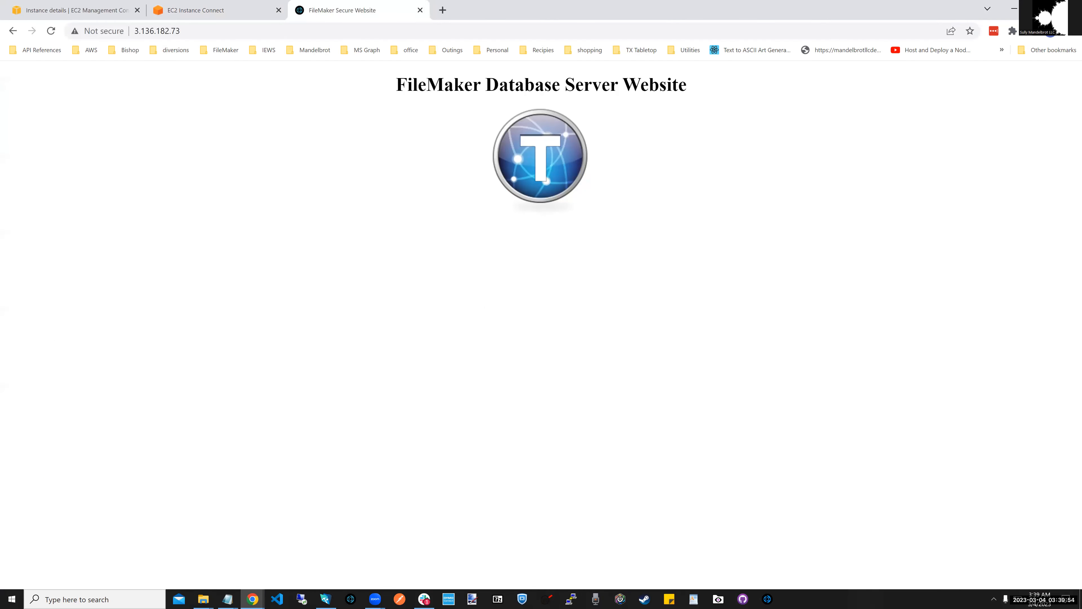
Open 3.136.182.73/admin-console in a new tab, proceeding past the connection privacy warning
left_click(443, 10)
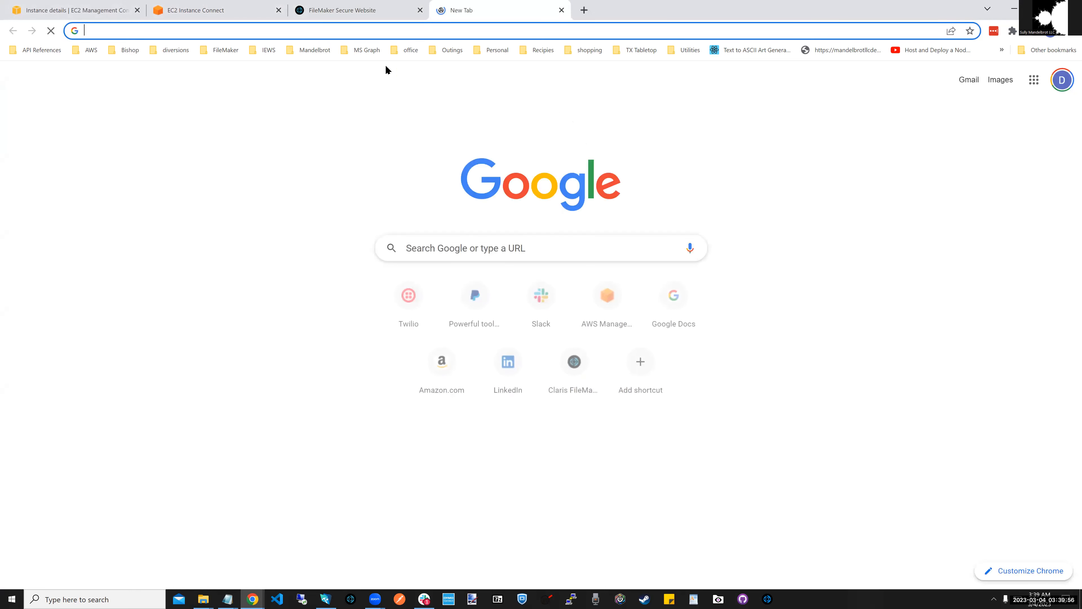
key("ctrl+v")
type("/admin-console")
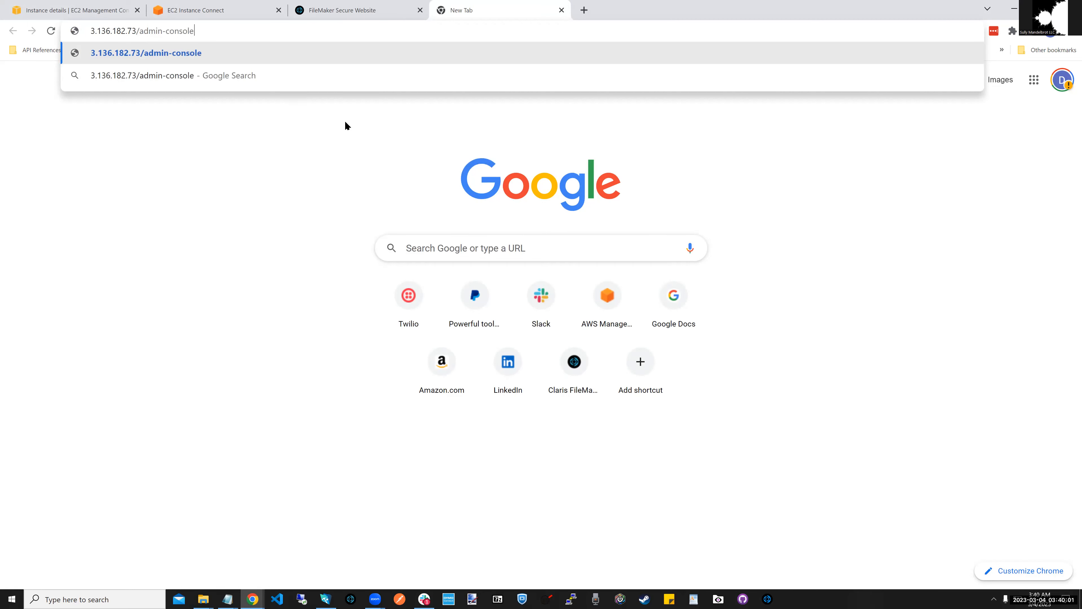
key("Return")
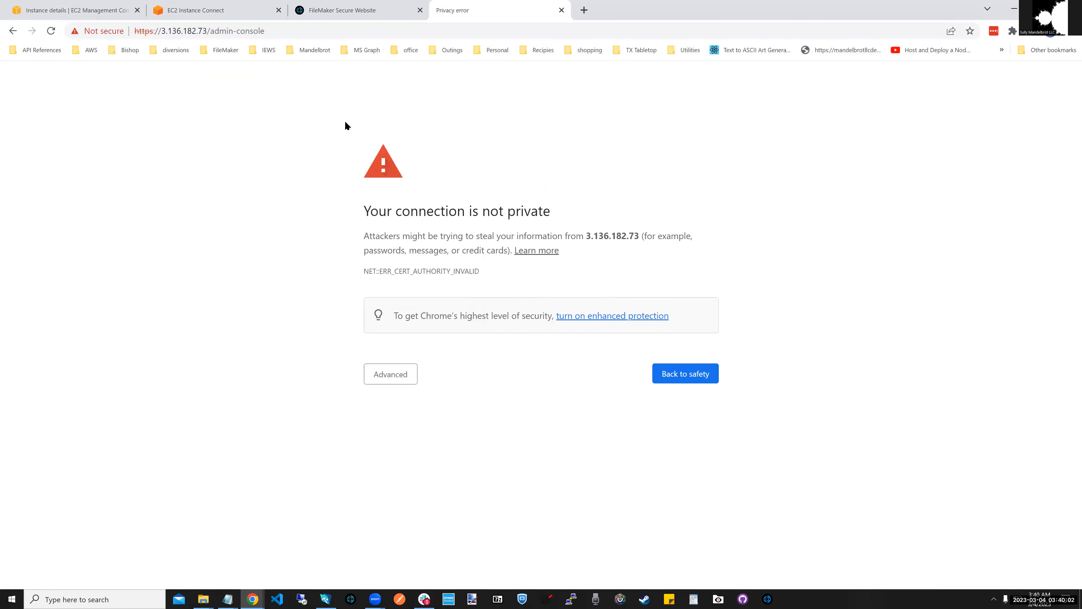
left_click(403, 374)
left_click(396, 465)
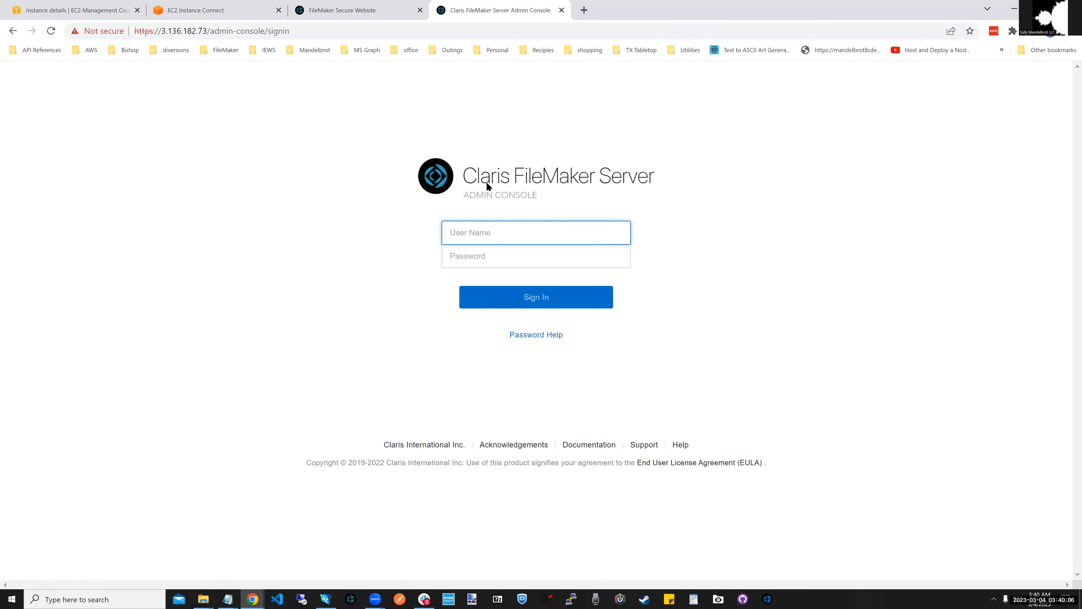
Sign in to the Admin Console with the admin user name and the pasted account password
left_click(507, 238)
type("Sully")
left_click(471, 255)
key("ctrl+v")
left_click(513, 297)
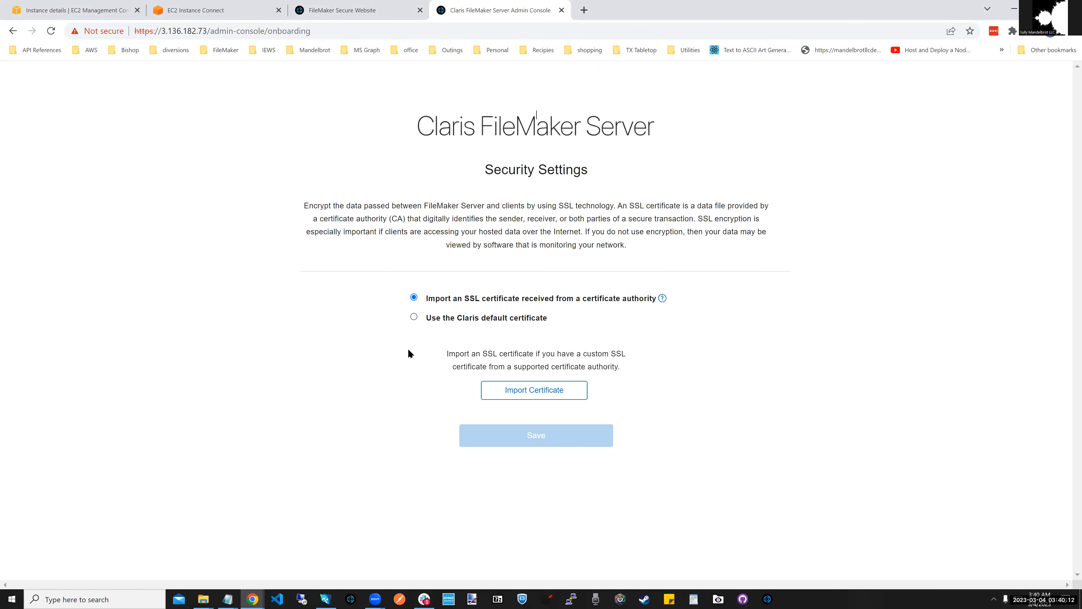
Choose to use the Claris default certificate in the Security Settings and save
left_click(431, 318)
left_click(945, 171)
left_click(401, 249)
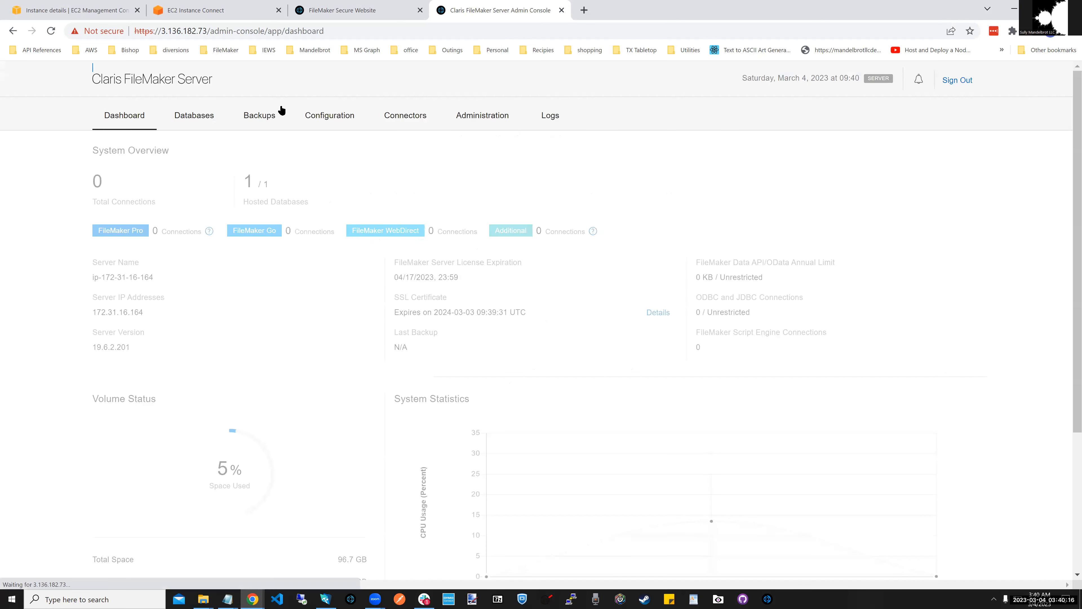
Start creating a certificate signing request under the SSL Certificate configuration with domain name fmdev.mandelbrot.host
left_click(315, 114)
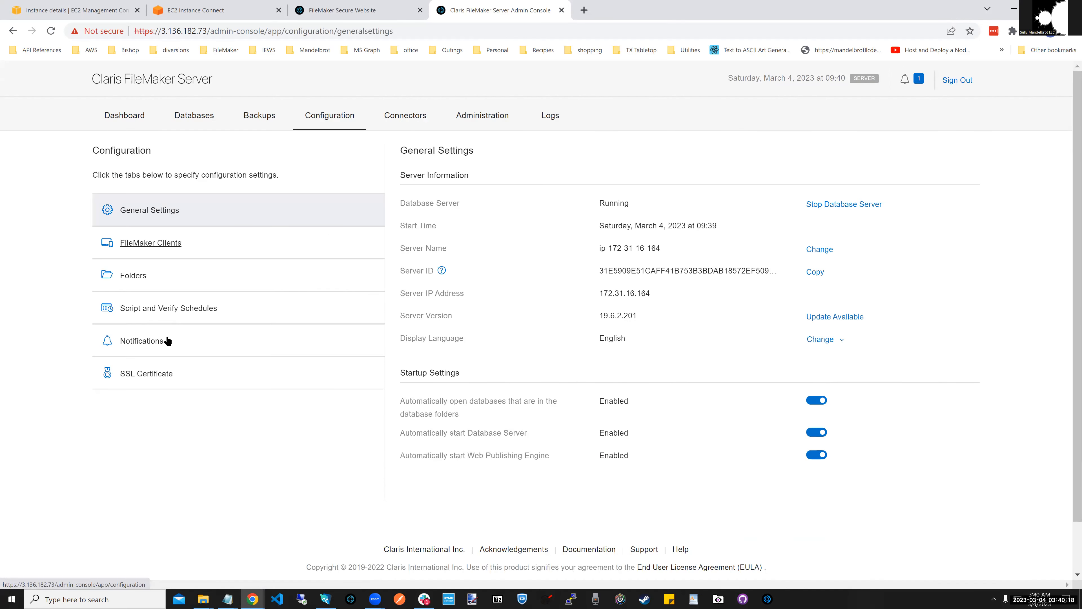
left_click(146, 374)
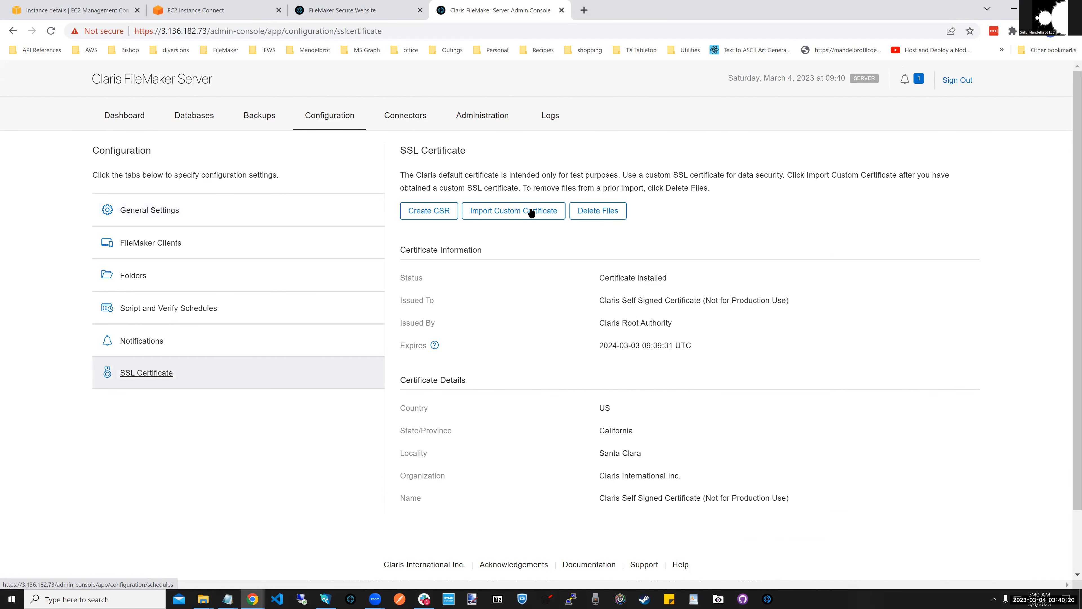
left_click(428, 210)
left_click(443, 254)
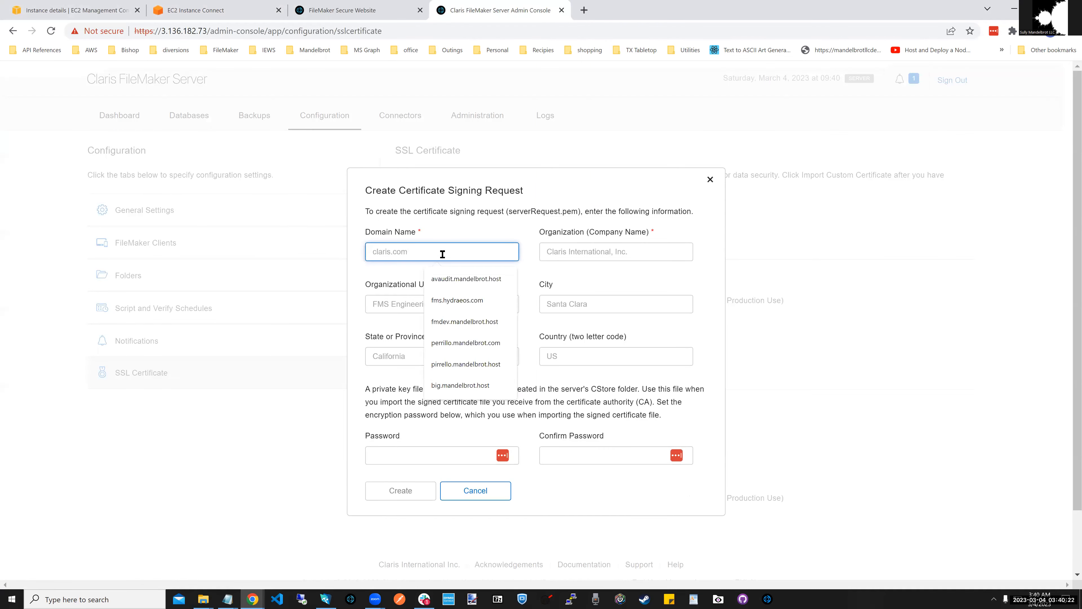
right_click(443, 255)
left_click(391, 253)
left_click(472, 323)
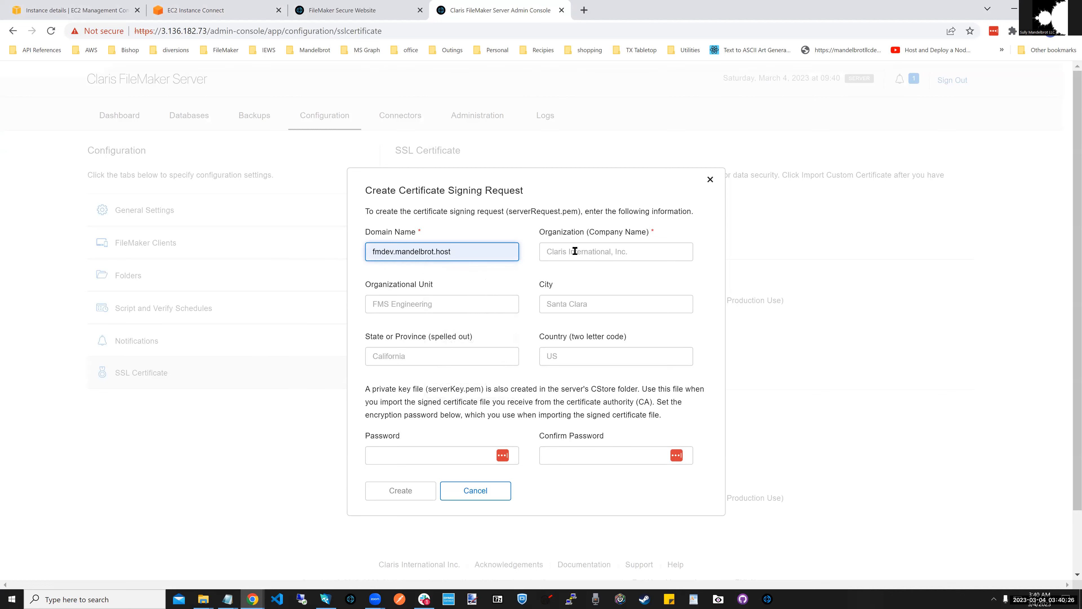
Set the organization to Mandelbrot LLC and clear the autofilled organizational unit, city, state and country fields
left_click(627, 253)
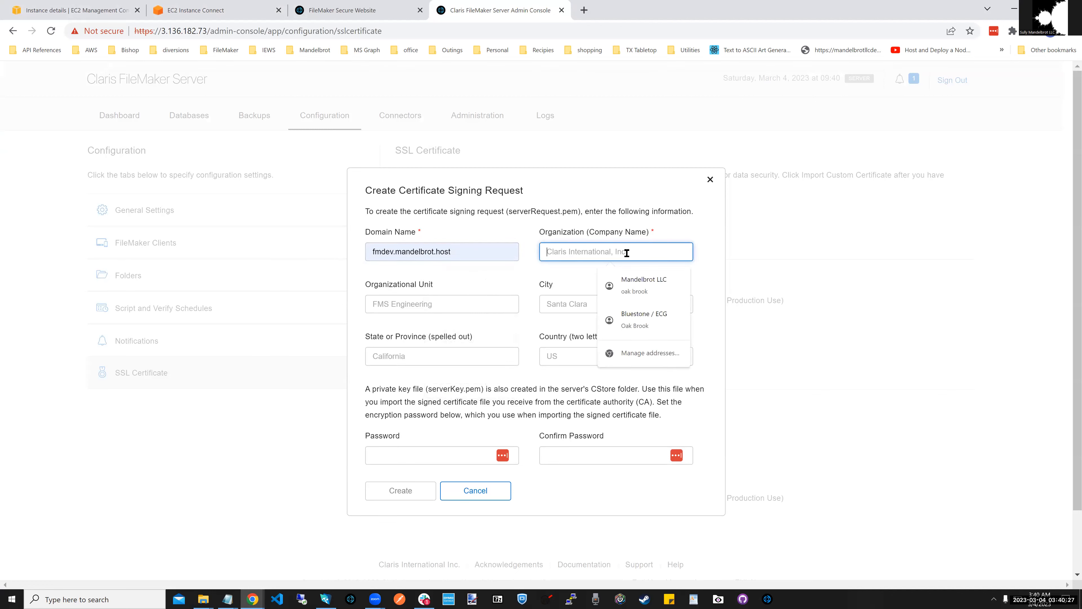
left_click(626, 284)
left_click(571, 303)
double_click(571, 304)
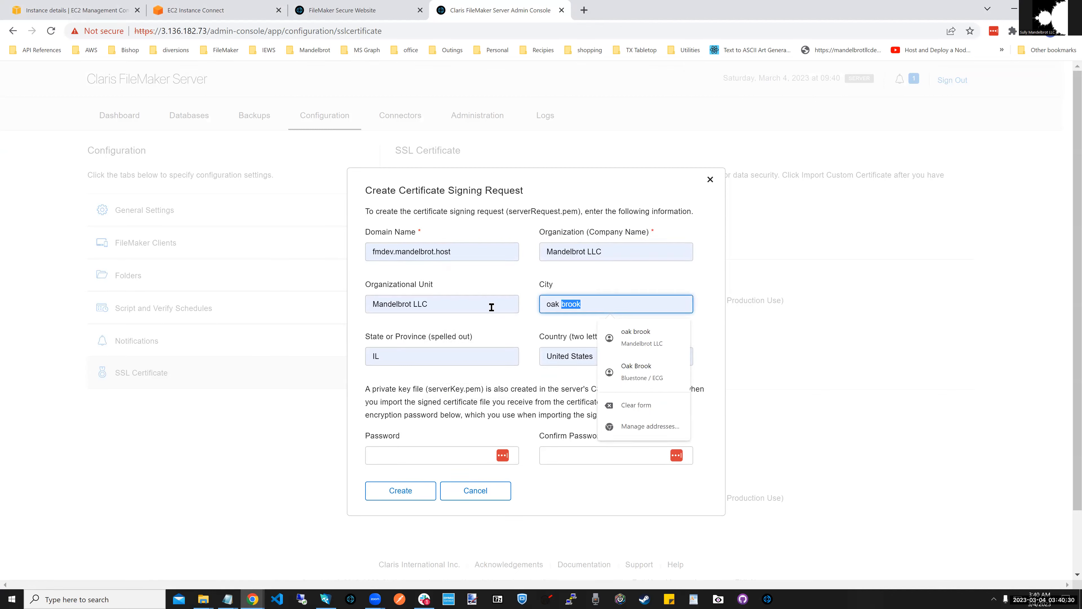
key("ctrl+a")
key("BackSpace")
triple_click(458, 306)
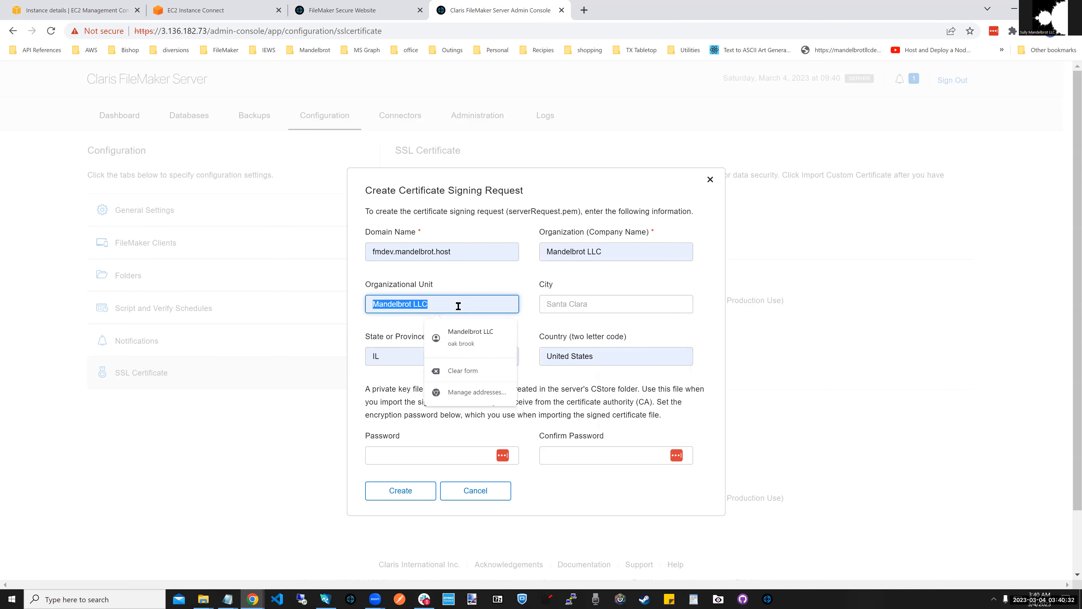
key("BackSpace")
double_click(478, 356)
key("BackSpace")
double_click(618, 356)
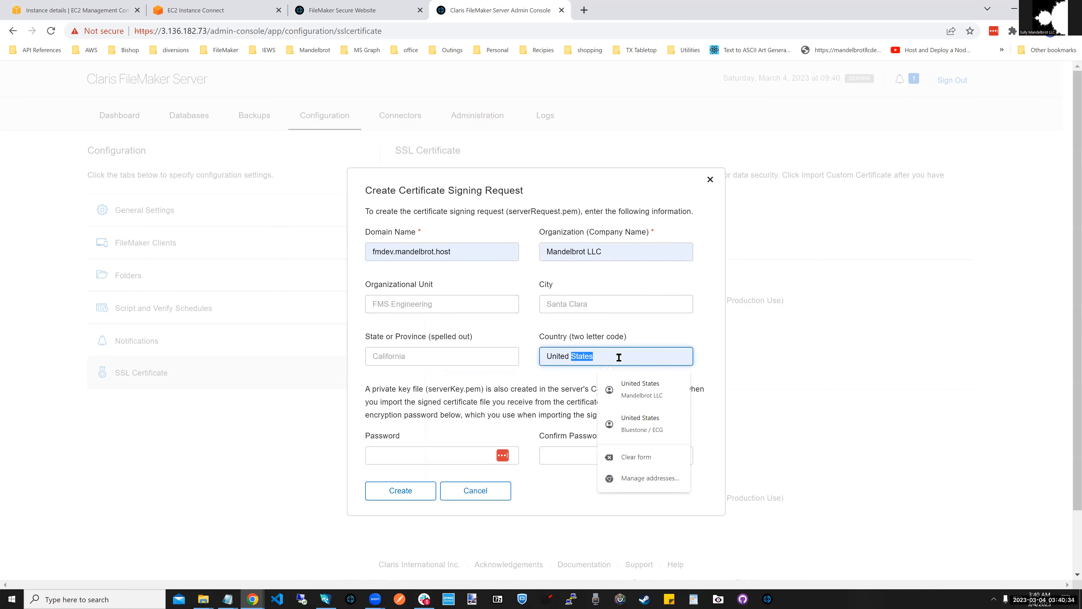
key("BackSpace")
key("BackSpace")
key("BackSpace")
key("BackSpace")
key("BackSpace")
key("BackSpace")
key("BackSpace")
key("BackSpace")
Enter the private key encryption password and its confirmation in the signing request
left_click(459, 452)
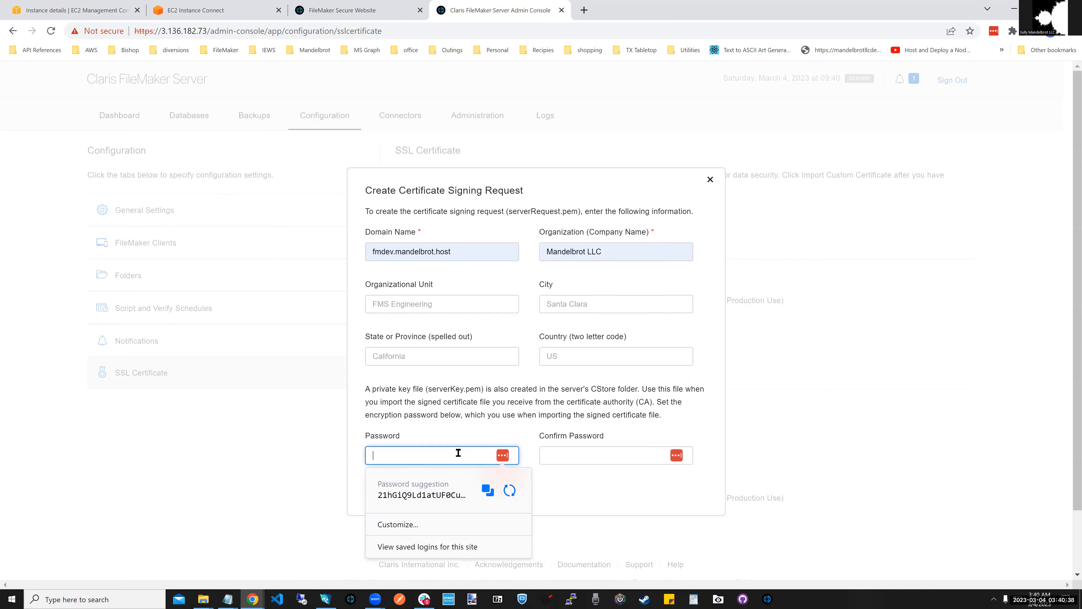
type("•••••••••••••••")
key("Tab")
type("•••••••••••••••")
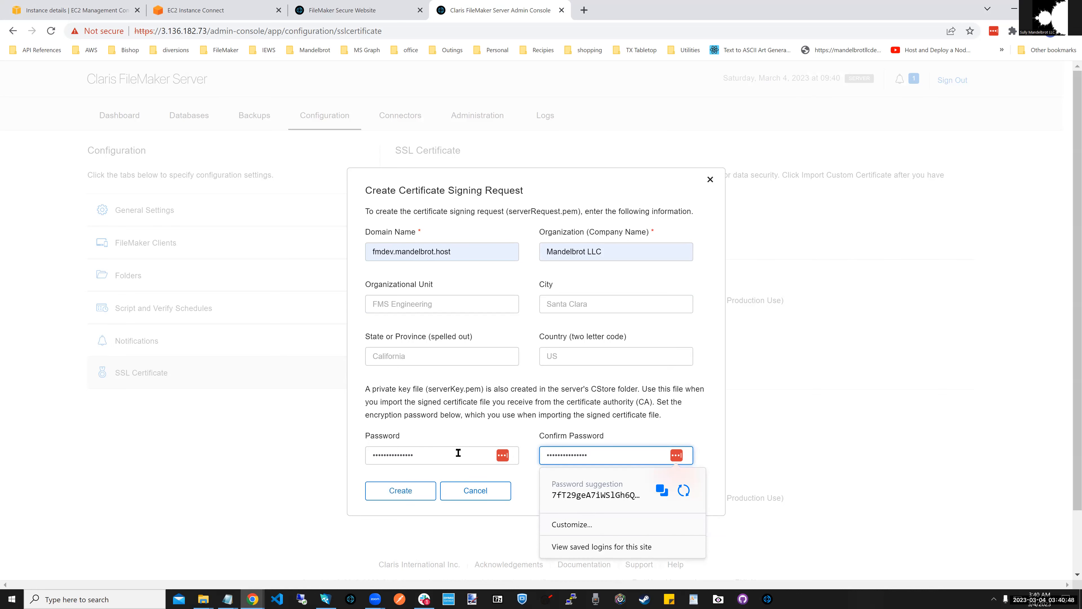
Create the certificate signing request and copy the generated CSR text
left_click(385, 489)
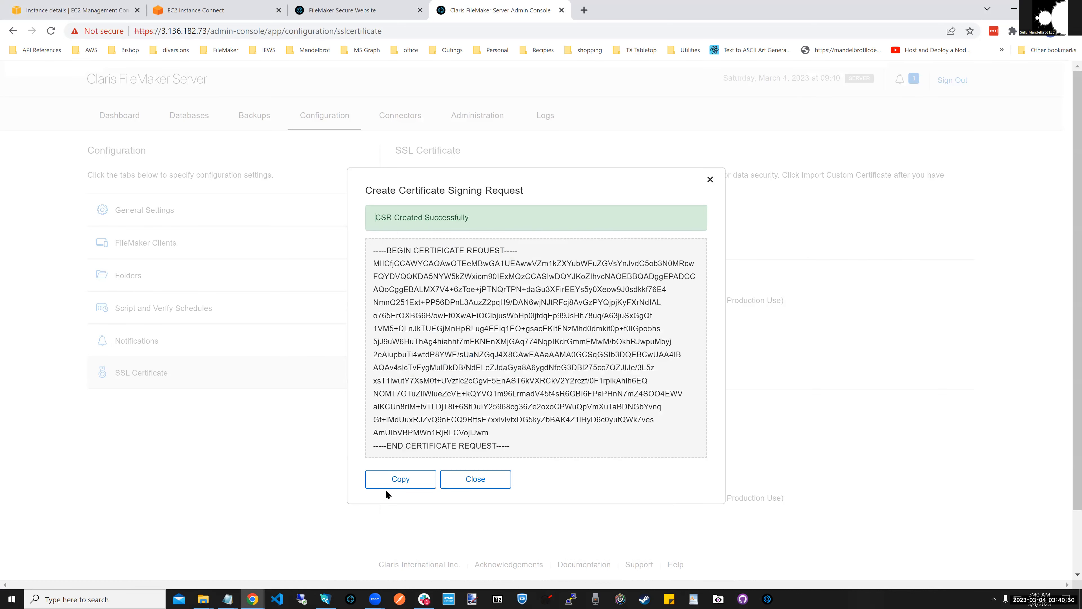
left_click(401, 479)
left_click(1044, 85)
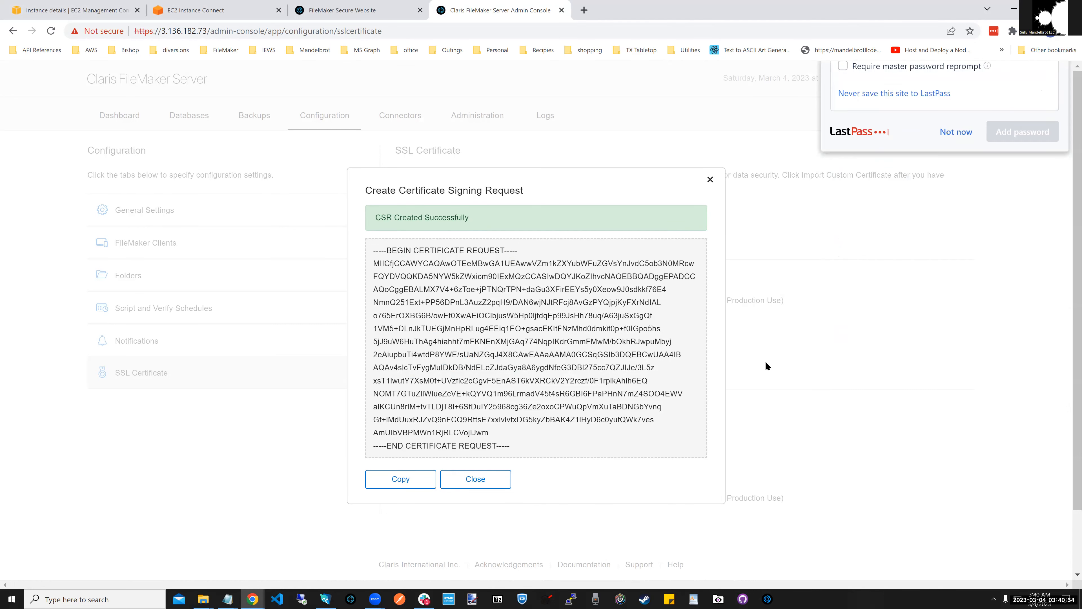
key("alt+Tab")
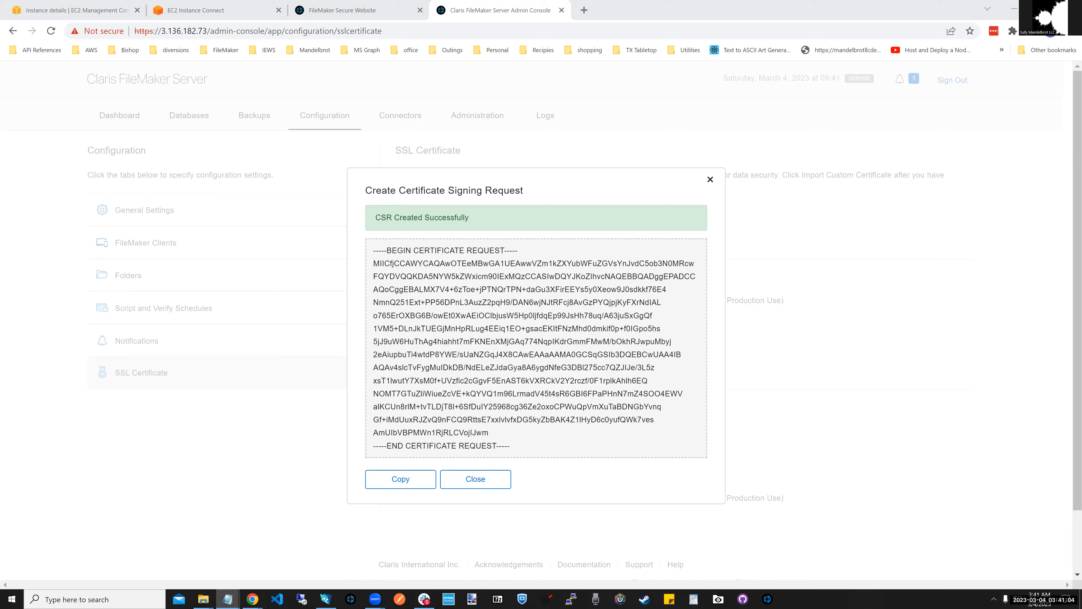
Open namecheap.com in a new browser tab and sign in to the account
left_click(584, 10)
type("namech")
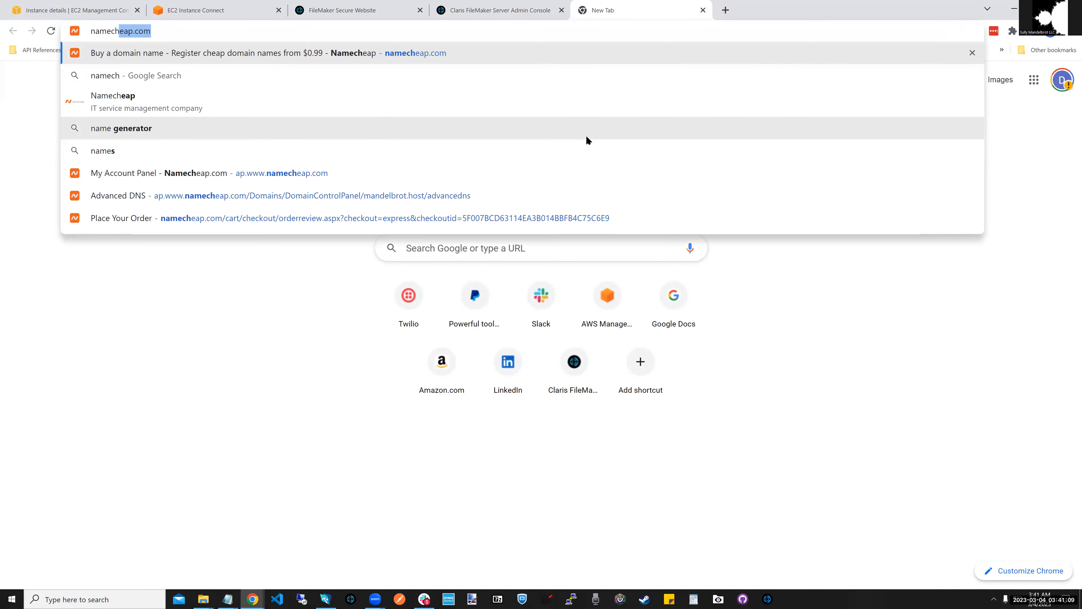
key("Return")
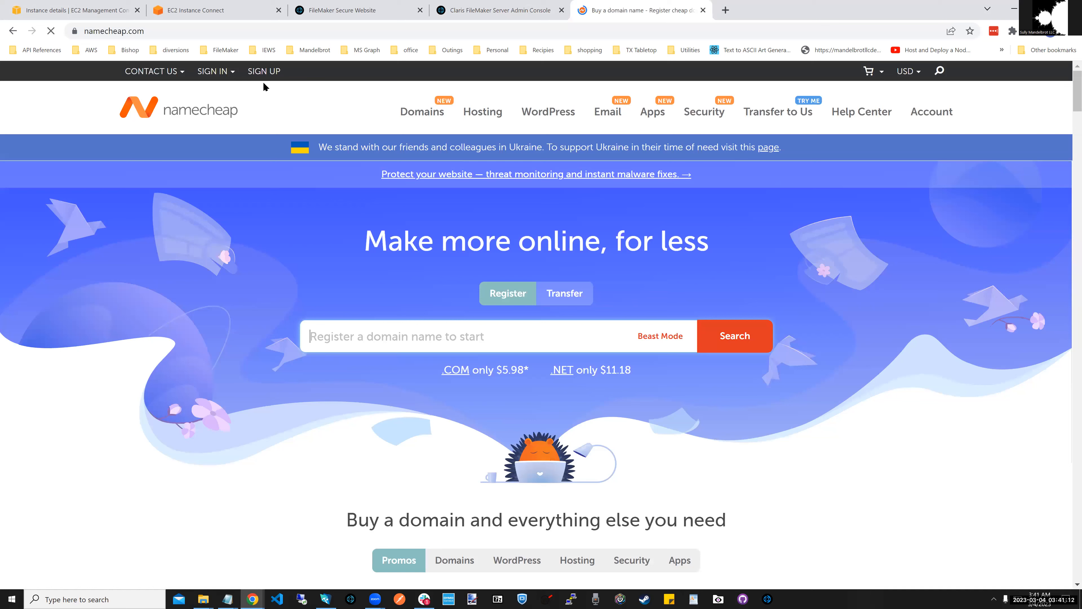
mouse_move(221, 70)
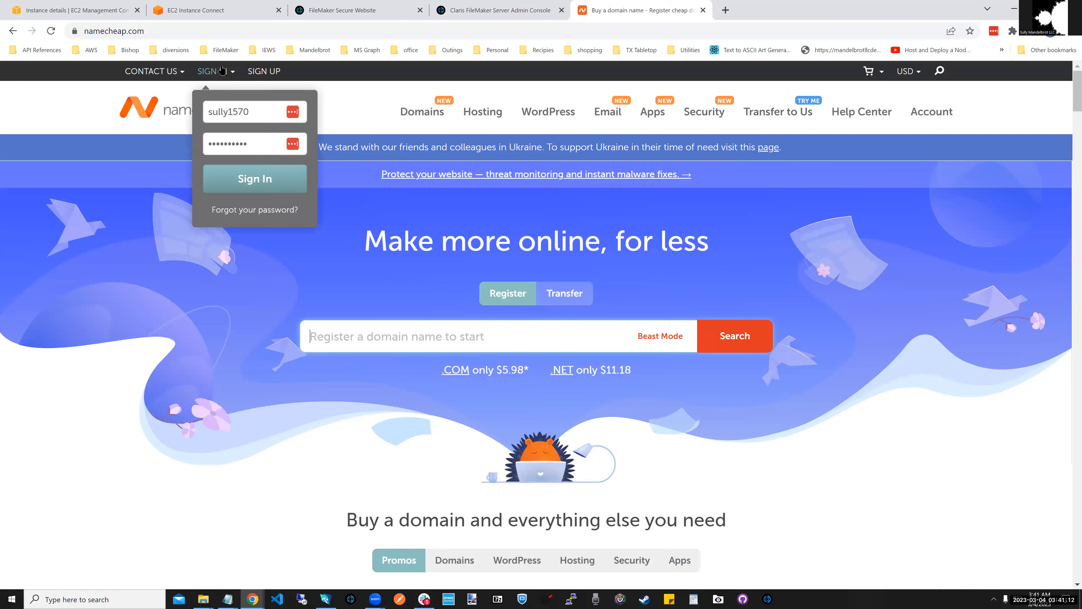
left_click(233, 187)
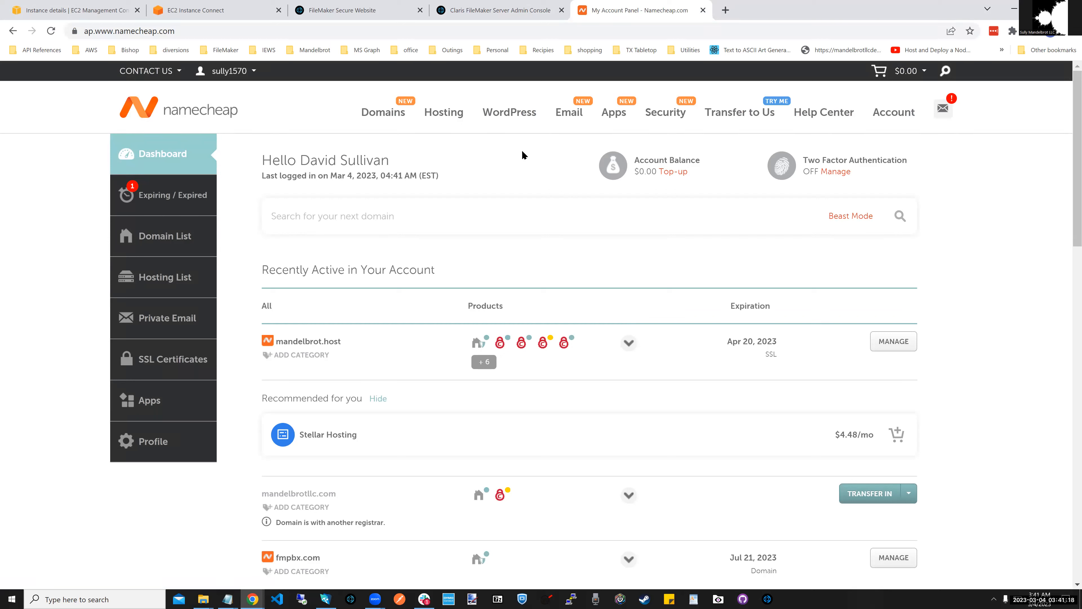
Open the account's SSL Certificates list
double_click(306, 338)
left_click(901, 348)
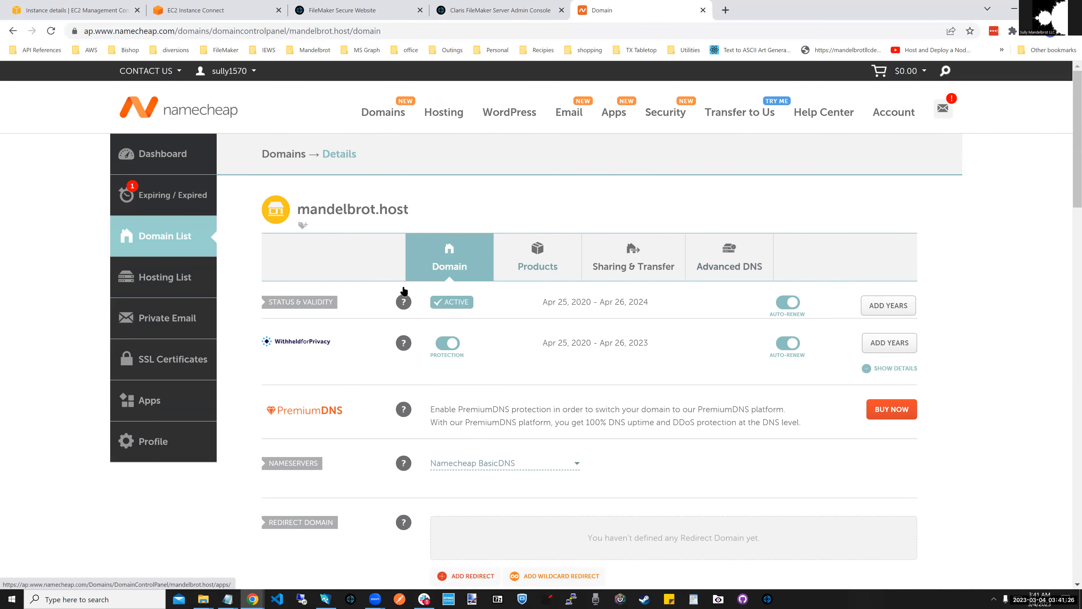
left_click(183, 359)
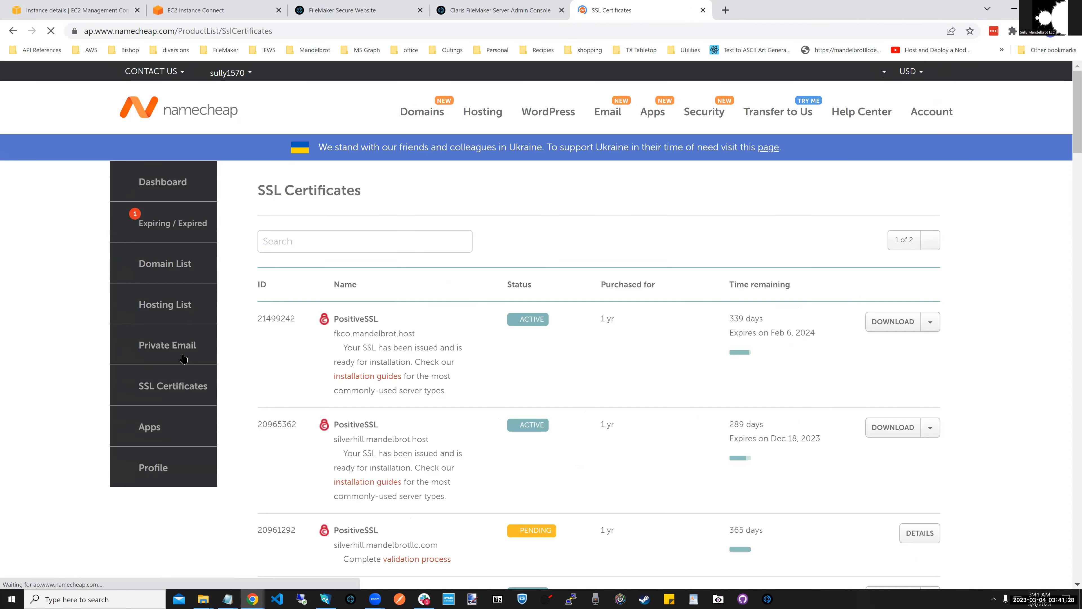
Locate the PositiveSSL certificate for fmdev.mandelbrot.host in the list and choose to reissue it
left_click(348, 234)
type("fmdev")
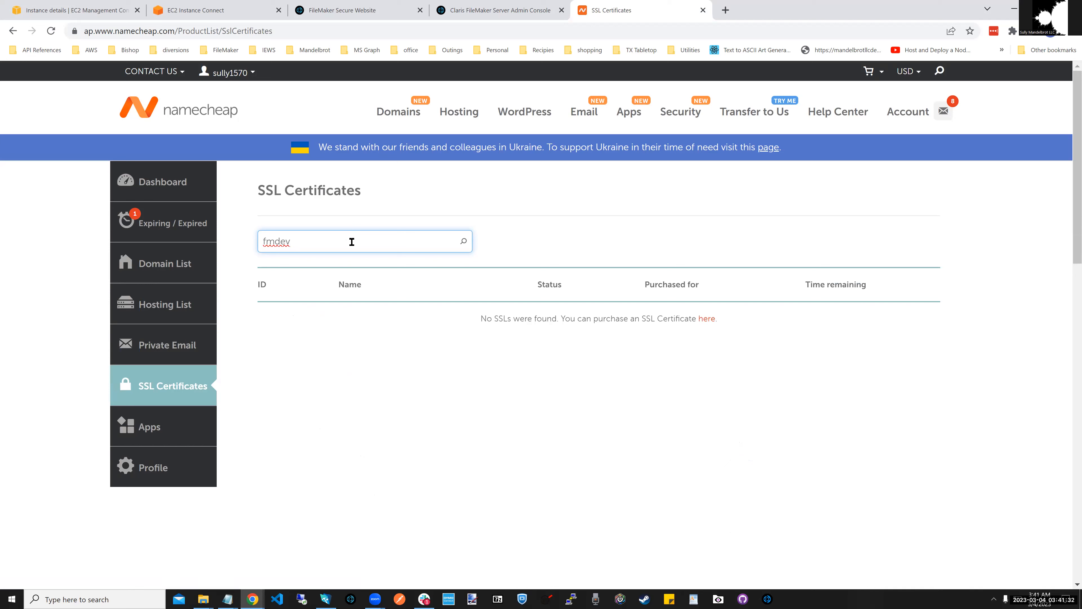
key("ctrl+a")
key("BackSpace")
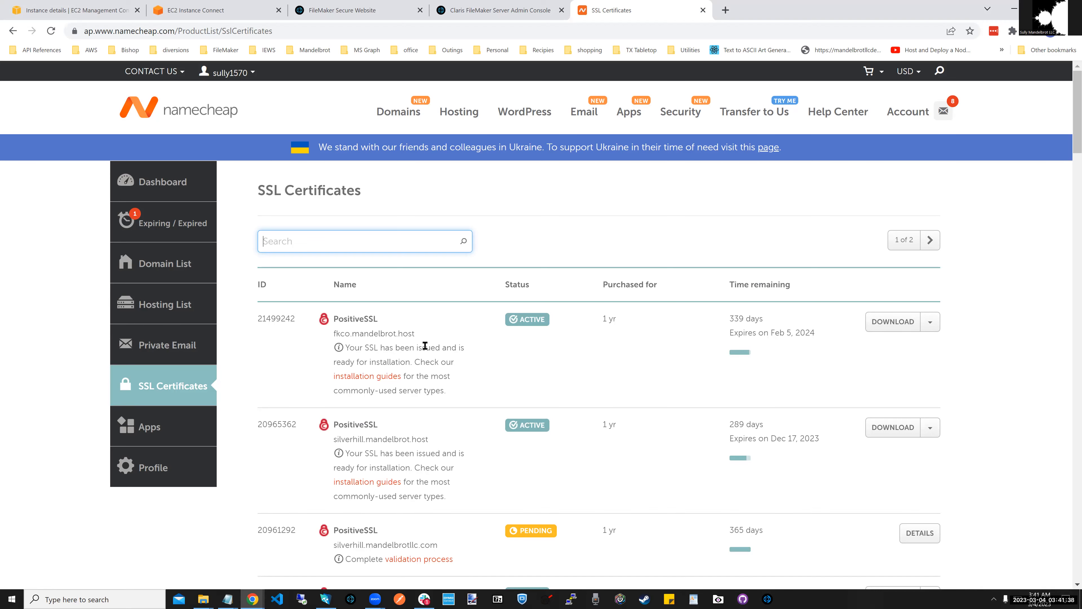
scroll(425, 345, "down", 6)
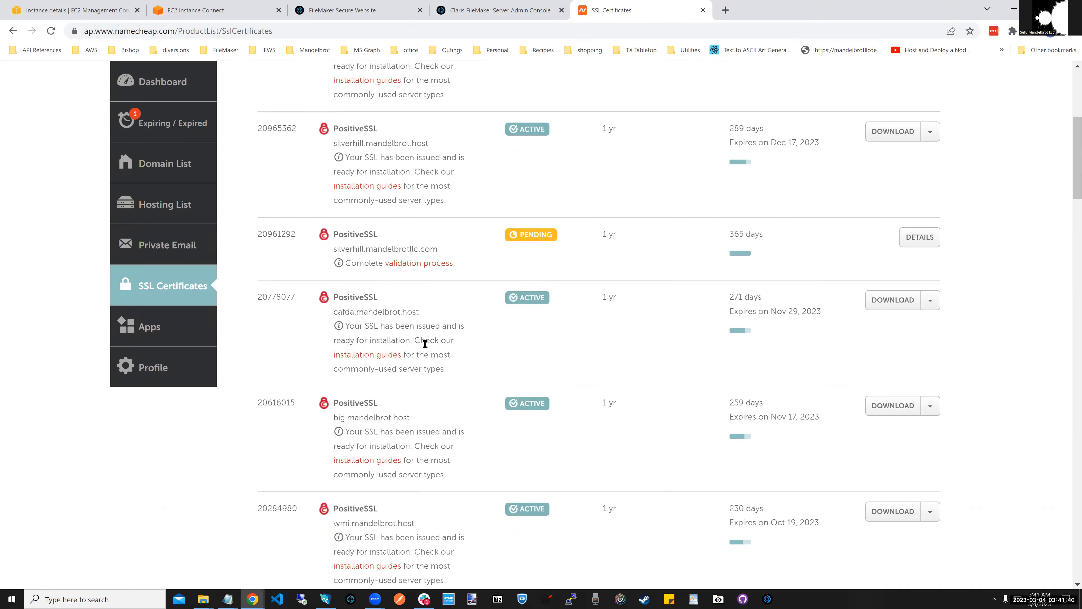
scroll(425, 344, "down", 5)
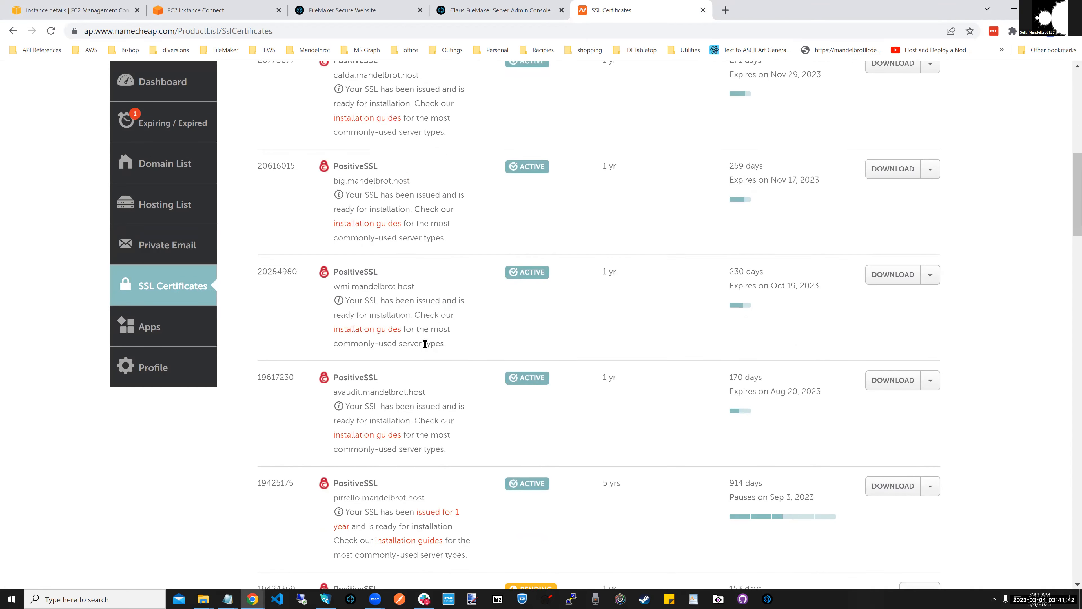
scroll(425, 343, "down", 11)
scroll(425, 343, "down", 7)
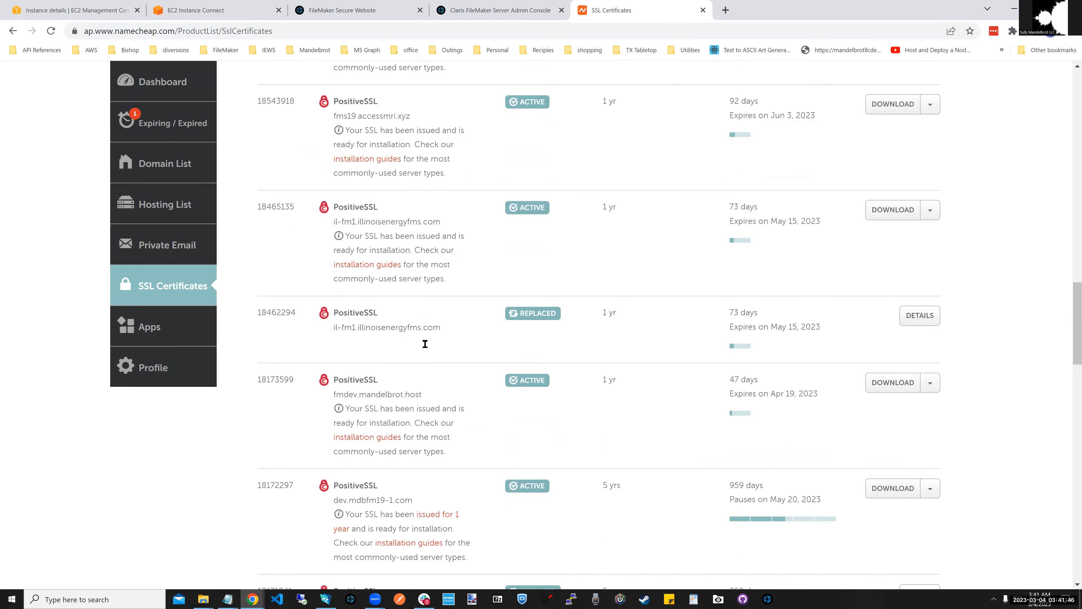
scroll(425, 344, "down", 4)
left_click(930, 206)
left_click(891, 250)
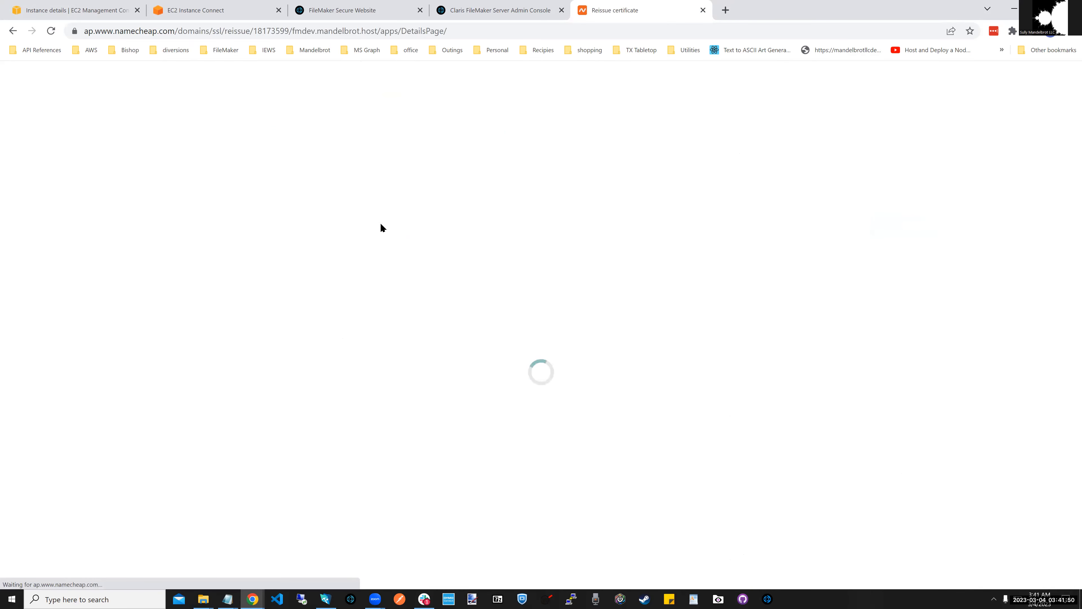
Paste the CSR into the reissue form and continue with the Add CNAME record validation method
left_click(500, 380)
key("ctrl+v")
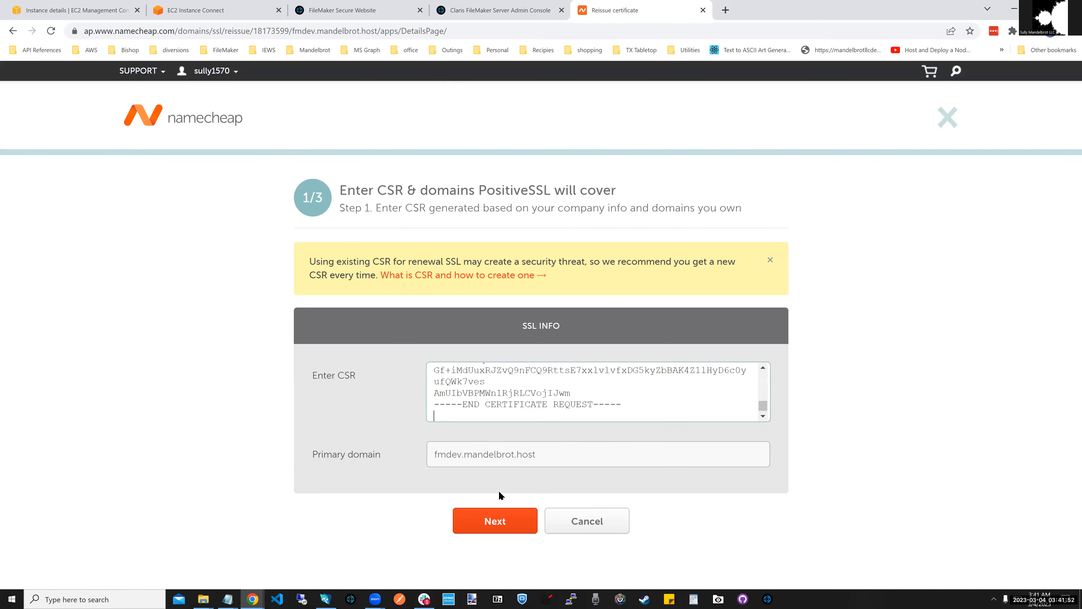
left_click(495, 516)
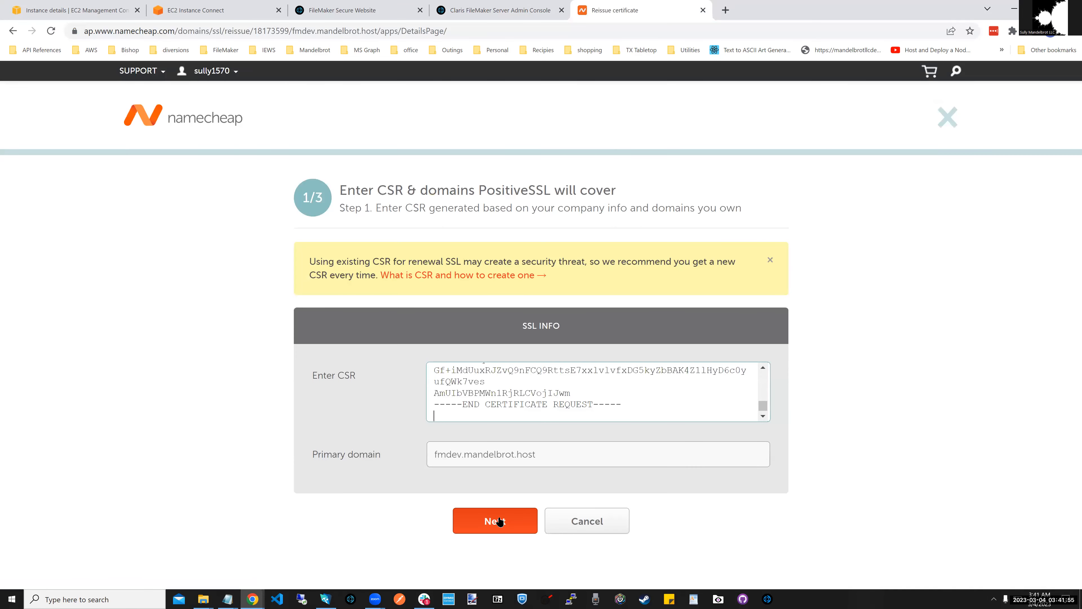
left_click(500, 520)
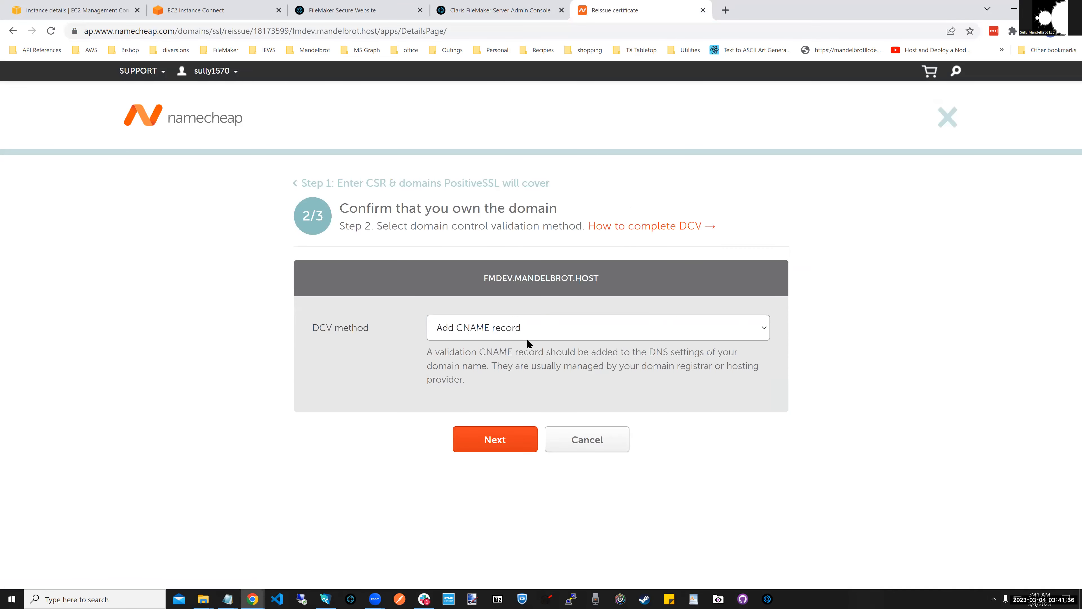
left_click(496, 438)
left_click(538, 529)
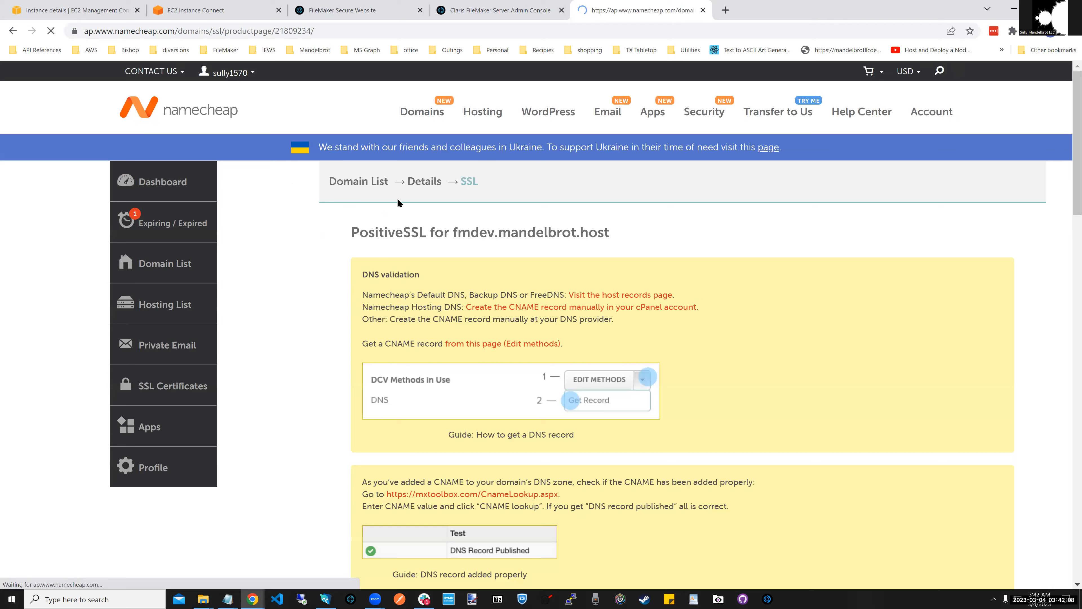
Review the DNS validation instructions and details of the pending fmdev.mandelbrot.host certificate
scroll(639, 317, "down", 4)
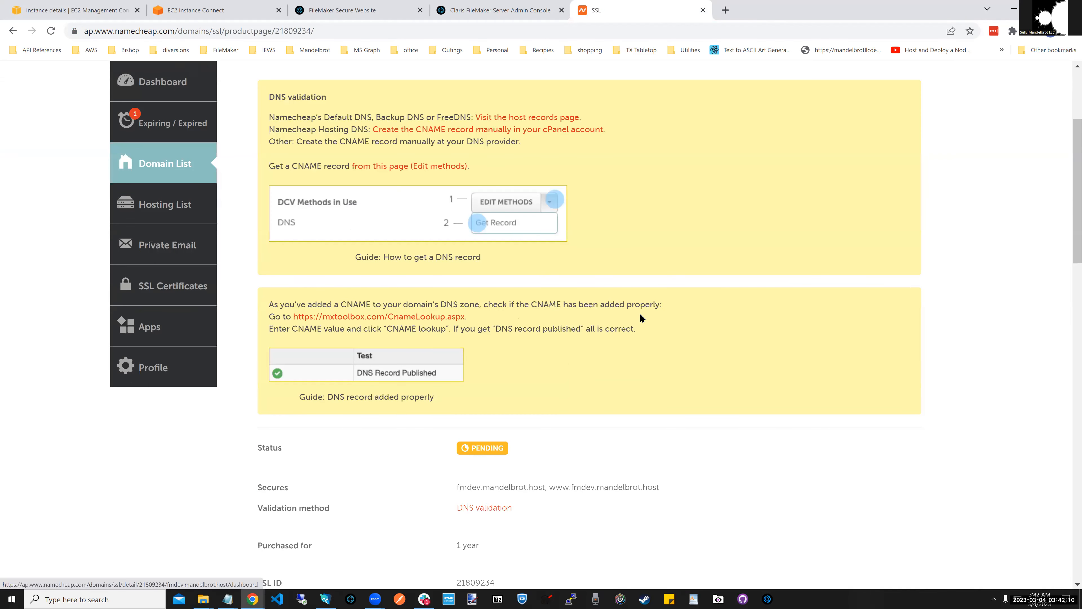
scroll(640, 317, "down", 10)
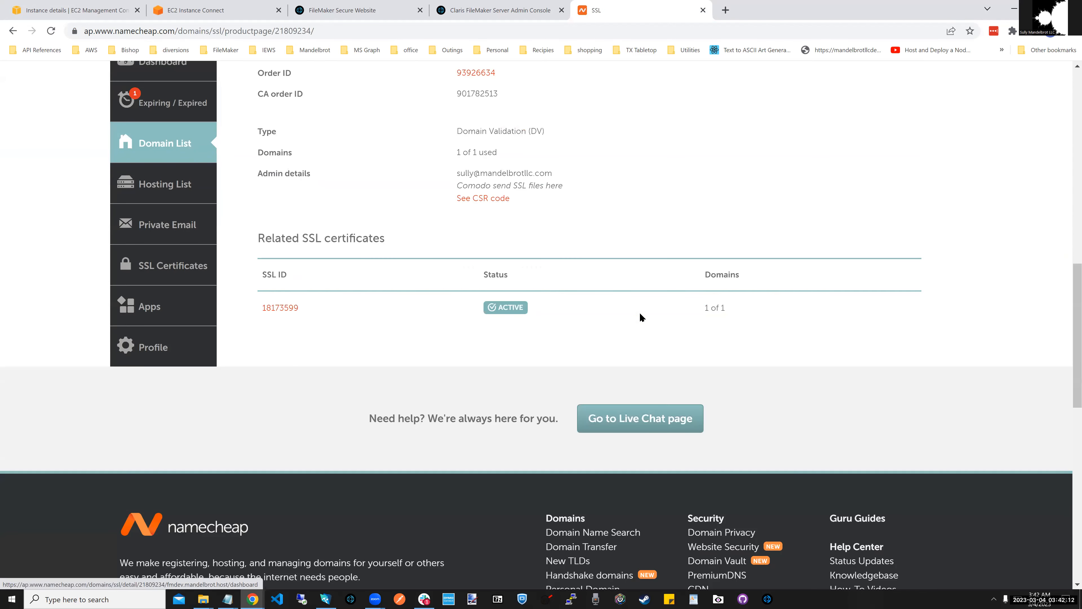
scroll(640, 316, "up", 5)
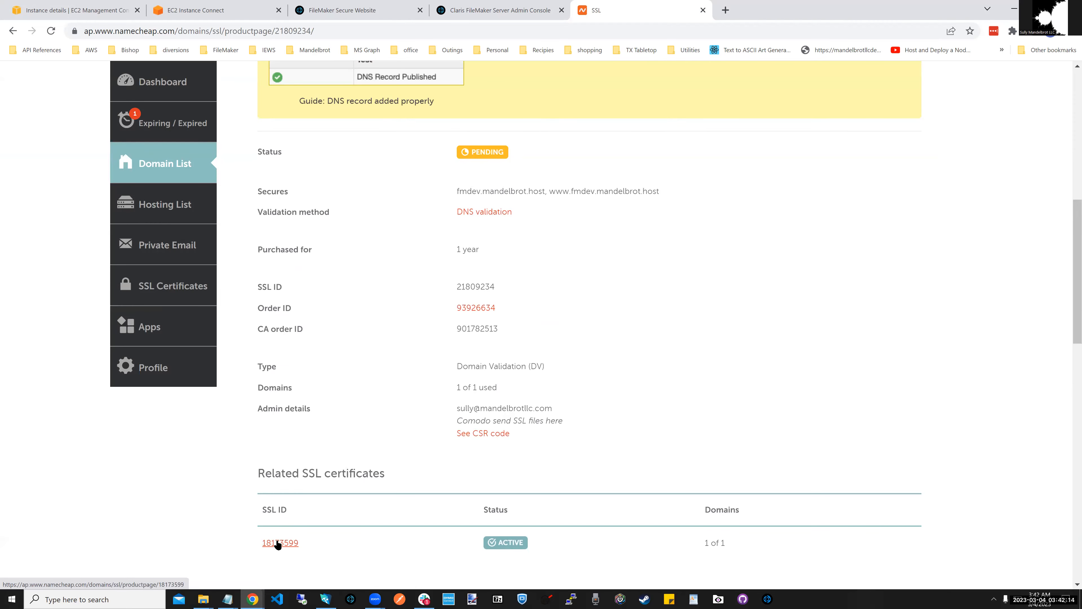
scroll(592, 350, "up", 7)
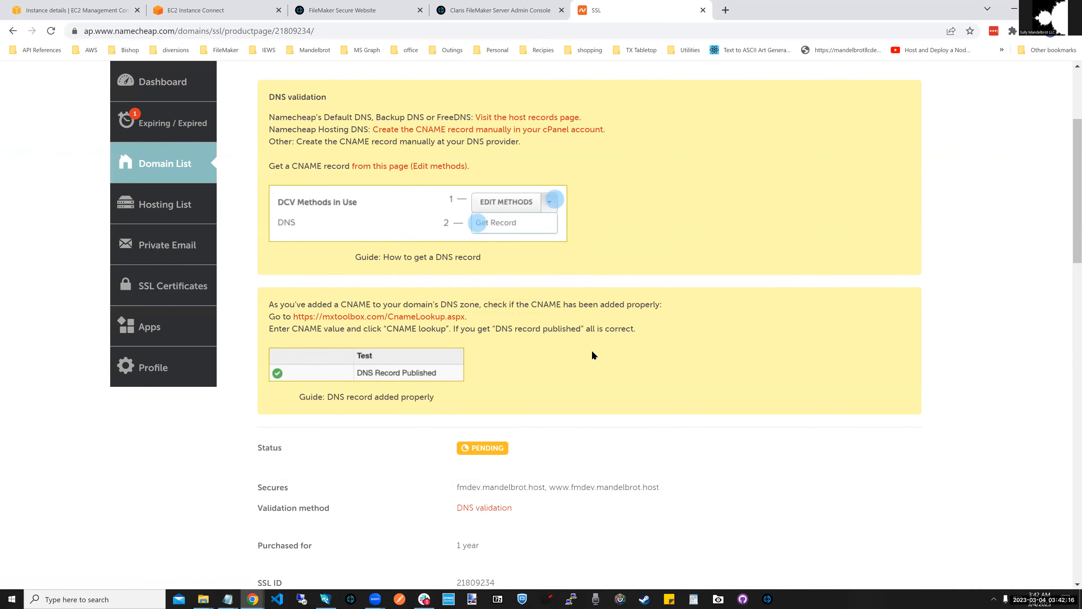
scroll(592, 355, "up", 4)
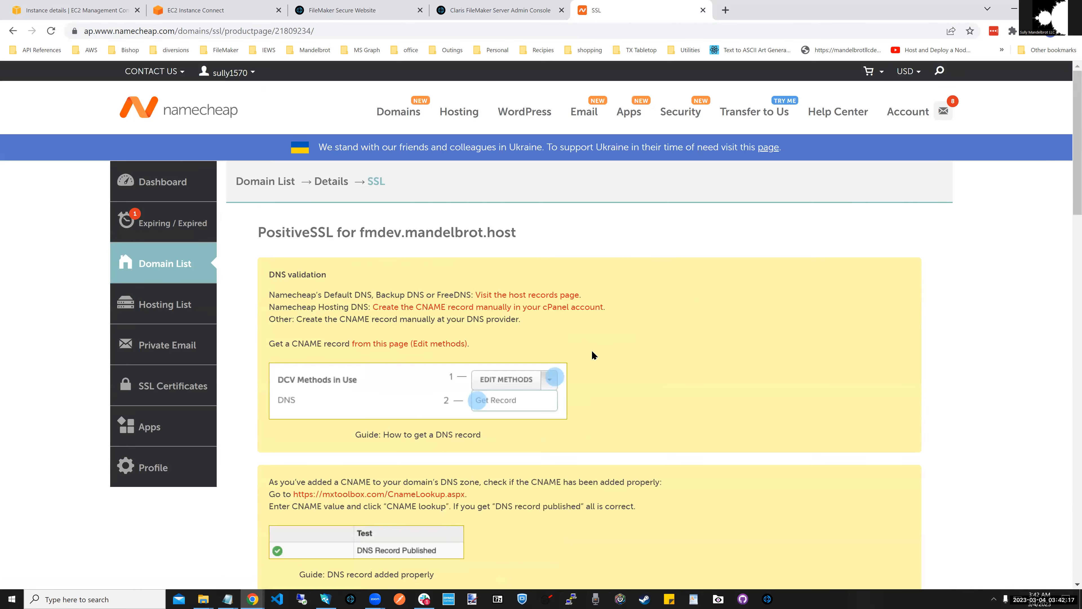
Open the SSL Certificates list and the host records page in new tabs
middle_click(162, 386)
left_click(758, 13)
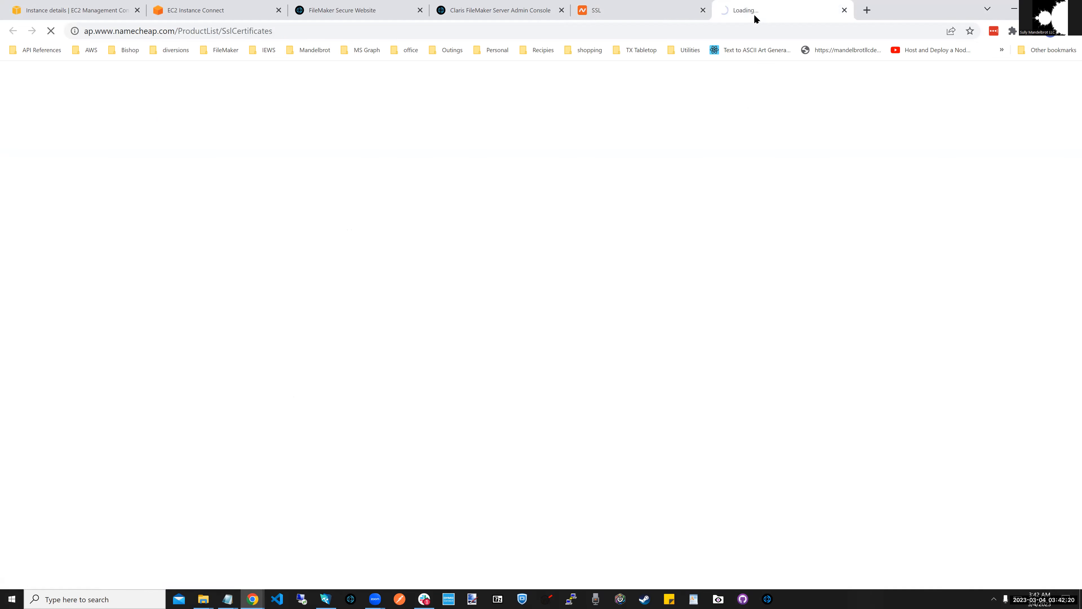
left_click(641, 7)
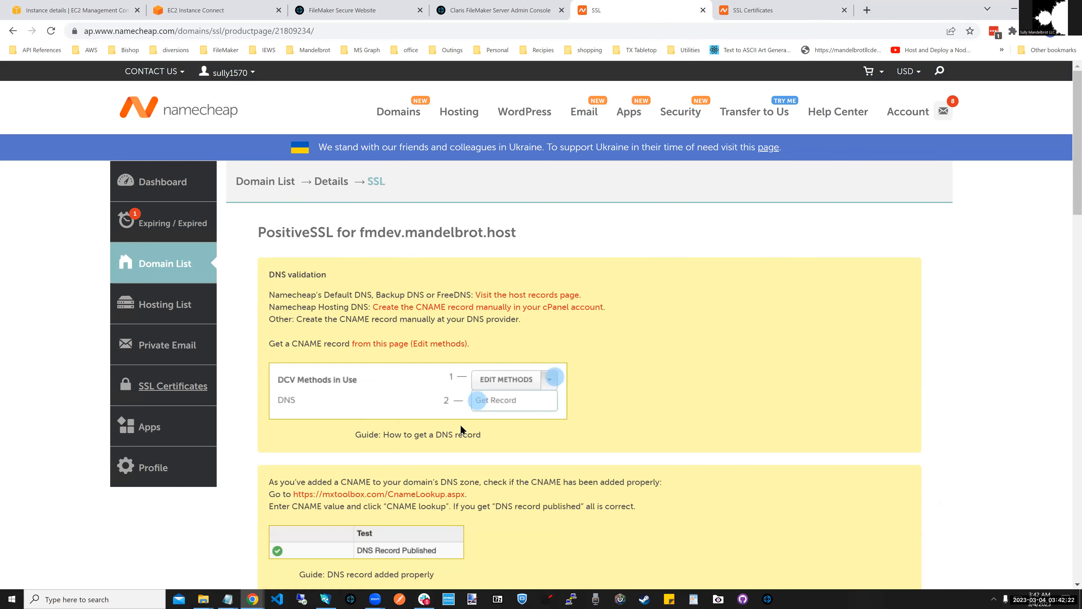
middle_click(535, 300)
left_click(831, 13)
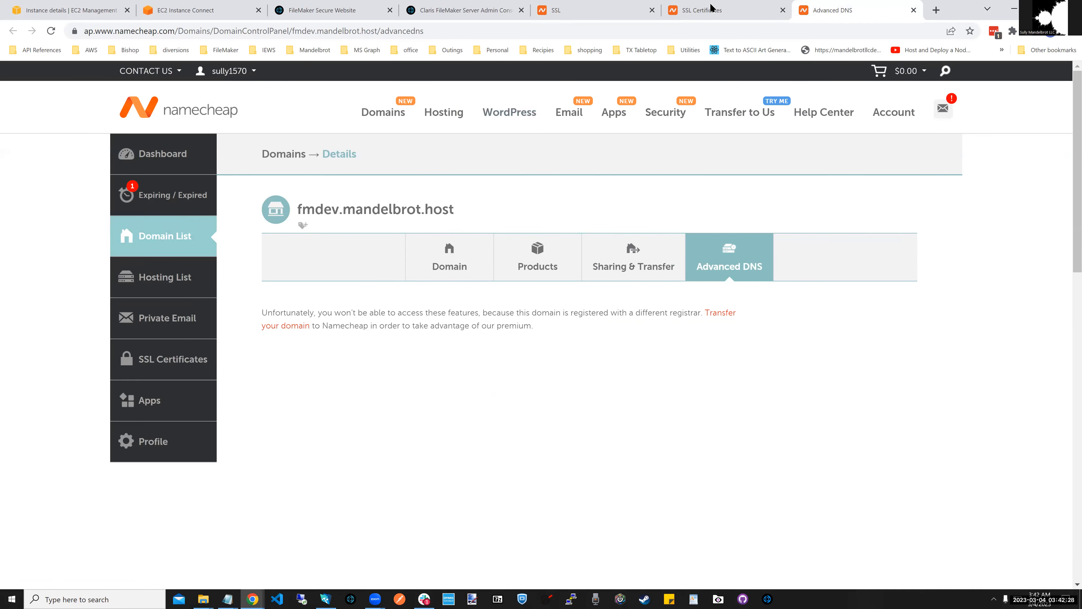
Search the domain list for mandelbrot and open the Advanced DNS settings of mandelbrot.host
left_click(285, 154)
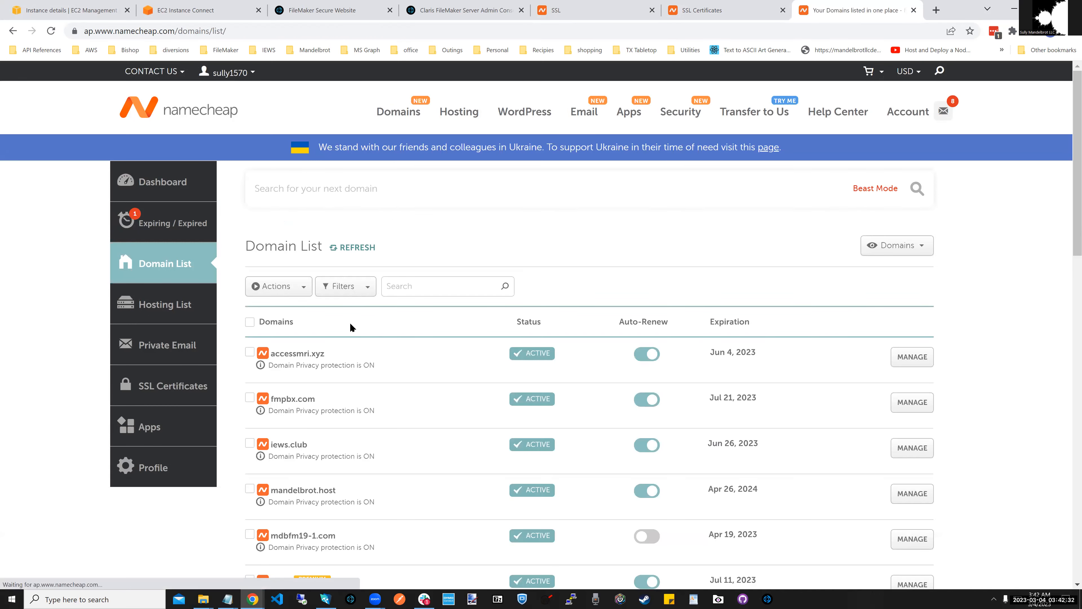
left_click(431, 286)
type("mandelbrot")
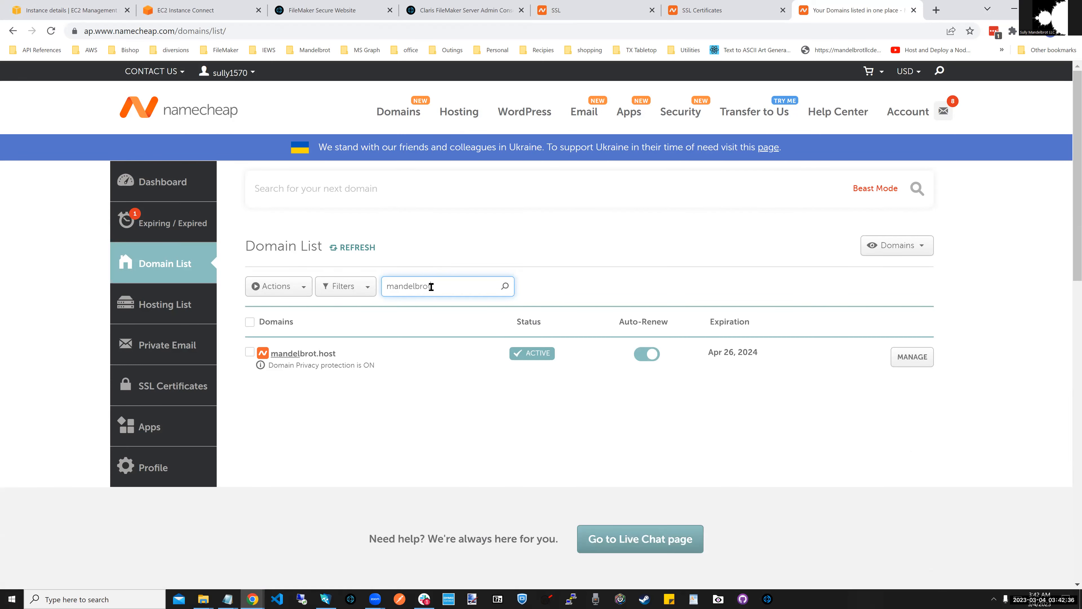
left_click(915, 359)
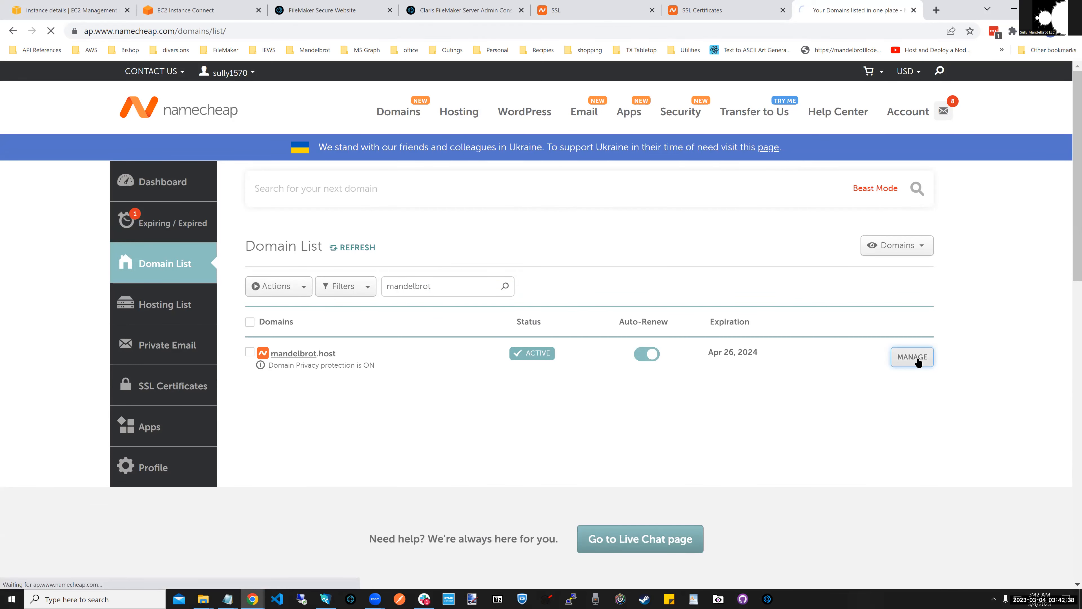
left_click(725, 255)
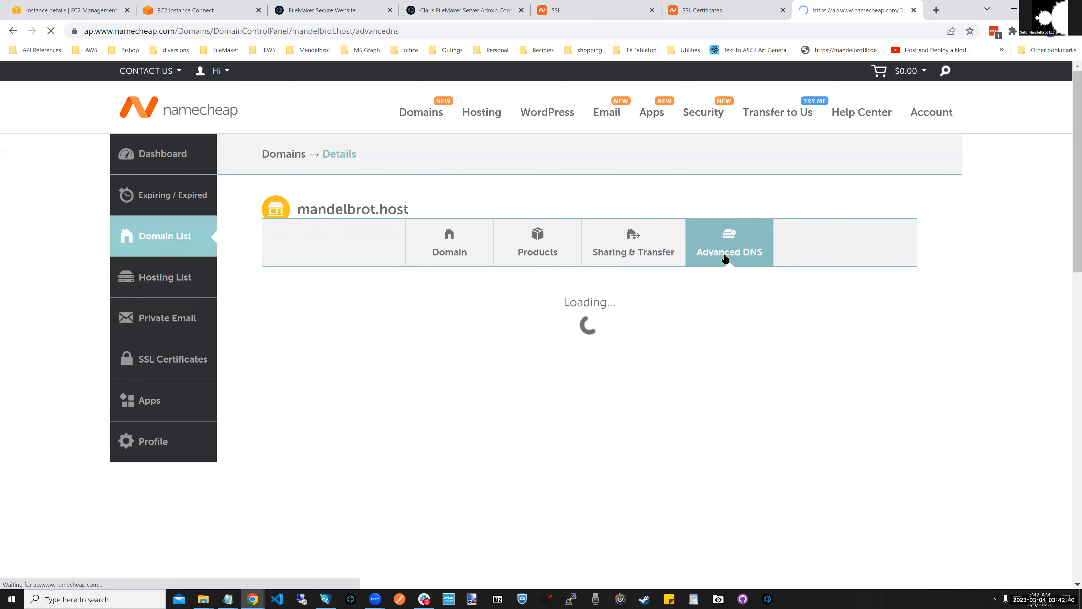
Add a new host record to mandelbrot.host's Advanced DNS and set its type to CNAME Record
scroll(566, 188, "down", 1)
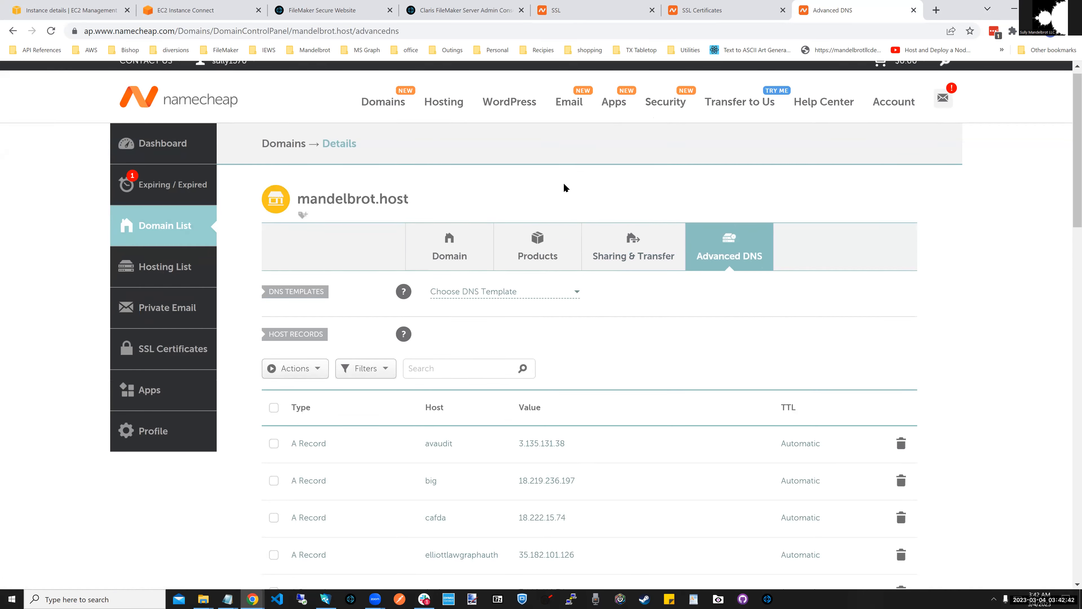
scroll(566, 188, "down", 8)
left_click(341, 147)
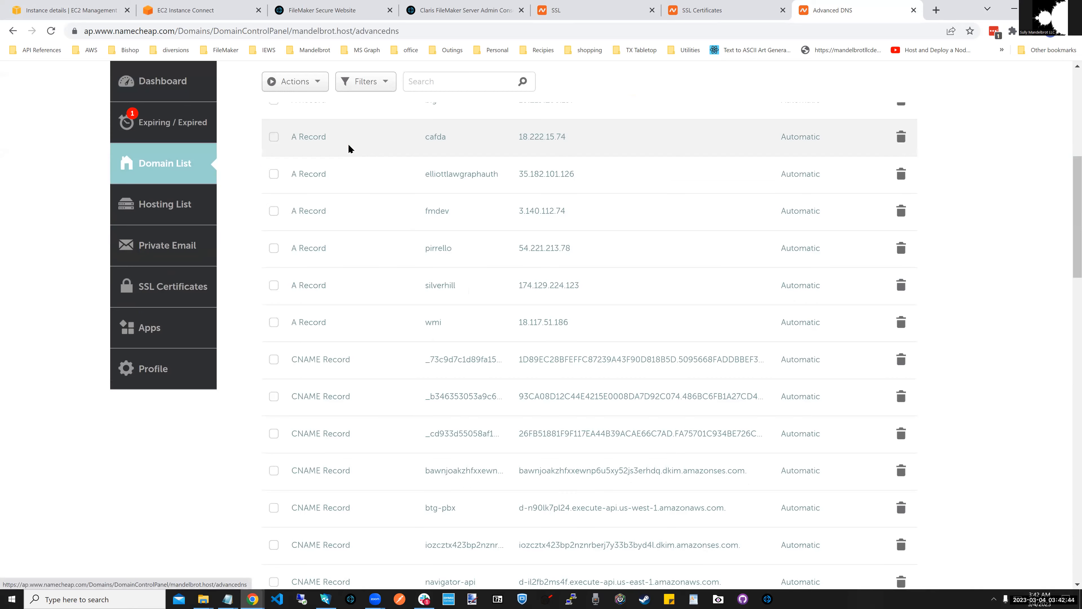
scroll(458, 286, "down", 5)
scroll(529, 203, "up", 3)
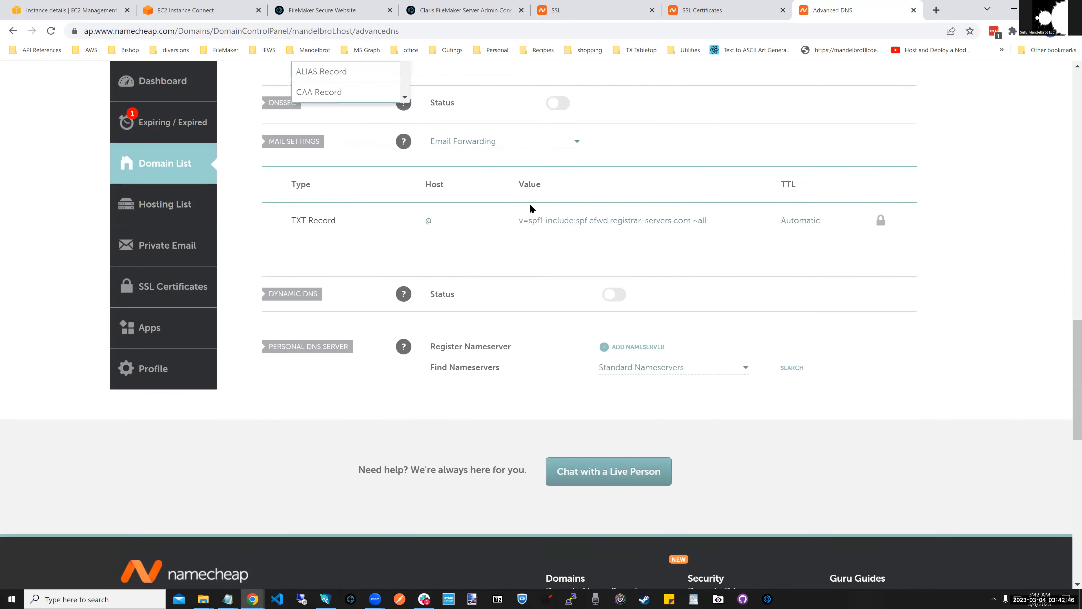
left_click(979, 177)
scroll(980, 179, "up", 1)
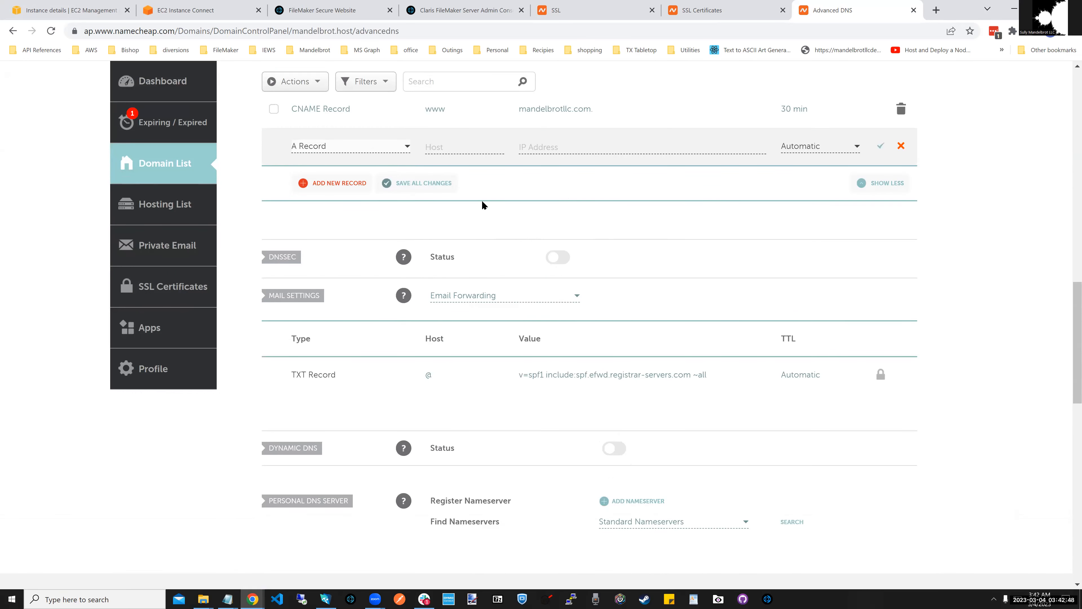
left_click(408, 147)
scroll(335, 236, "down", 2)
left_click(336, 213)
Open the pending fmdev.mandelbrot.host certificate's details and get its DNS validation record
left_click(690, 13)
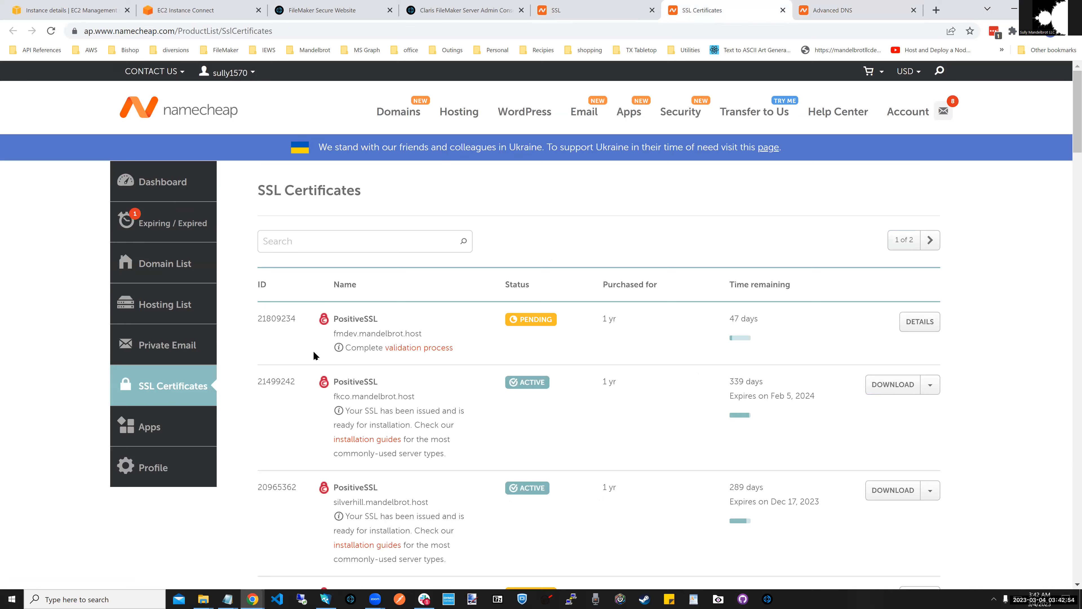
left_click(912, 325)
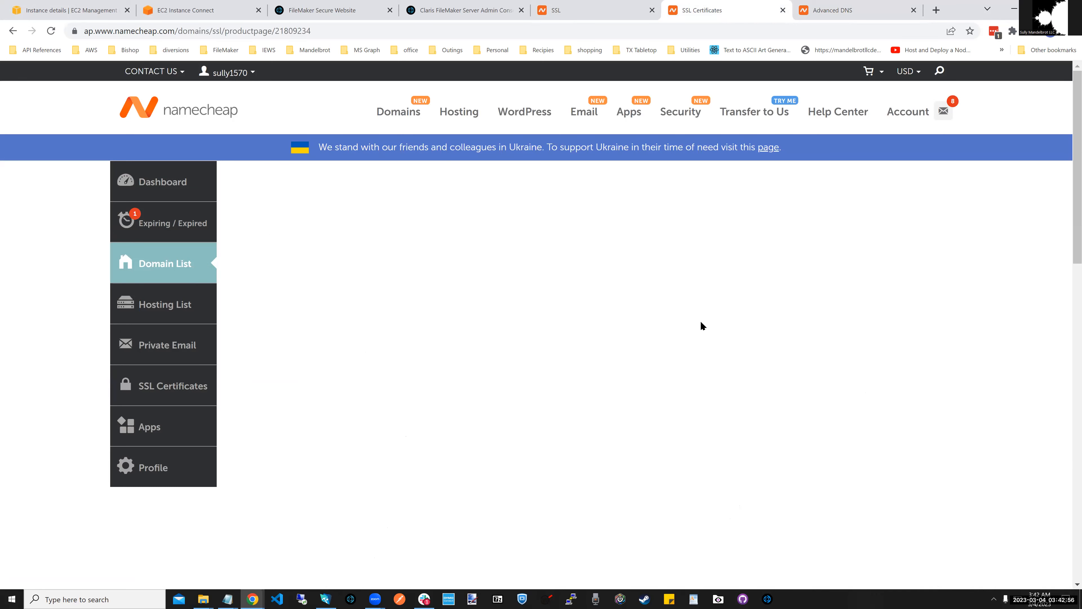
scroll(695, 323, "down", 3)
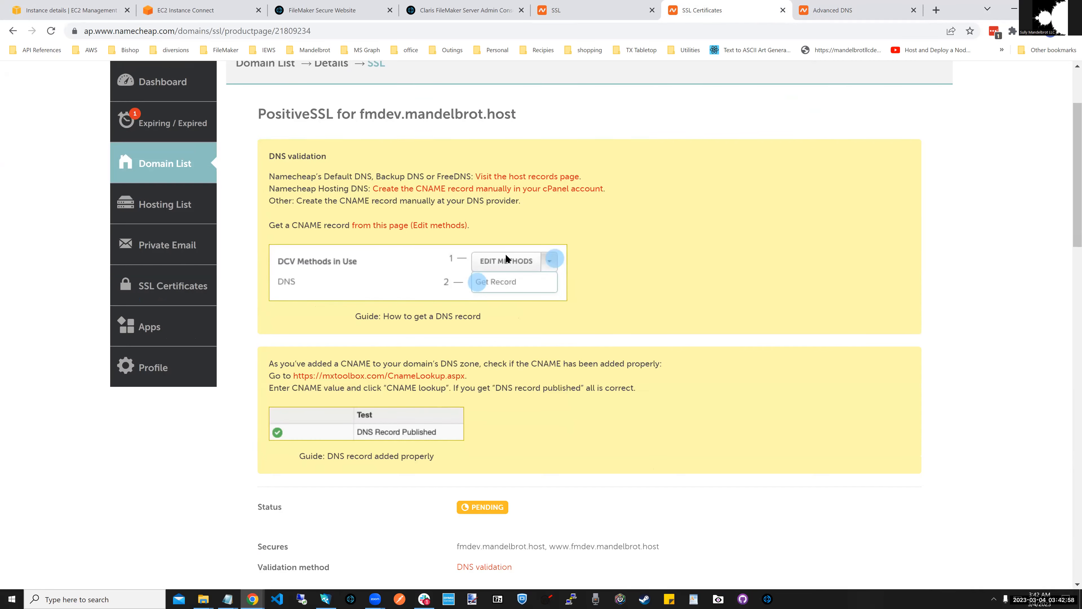
left_click(380, 226)
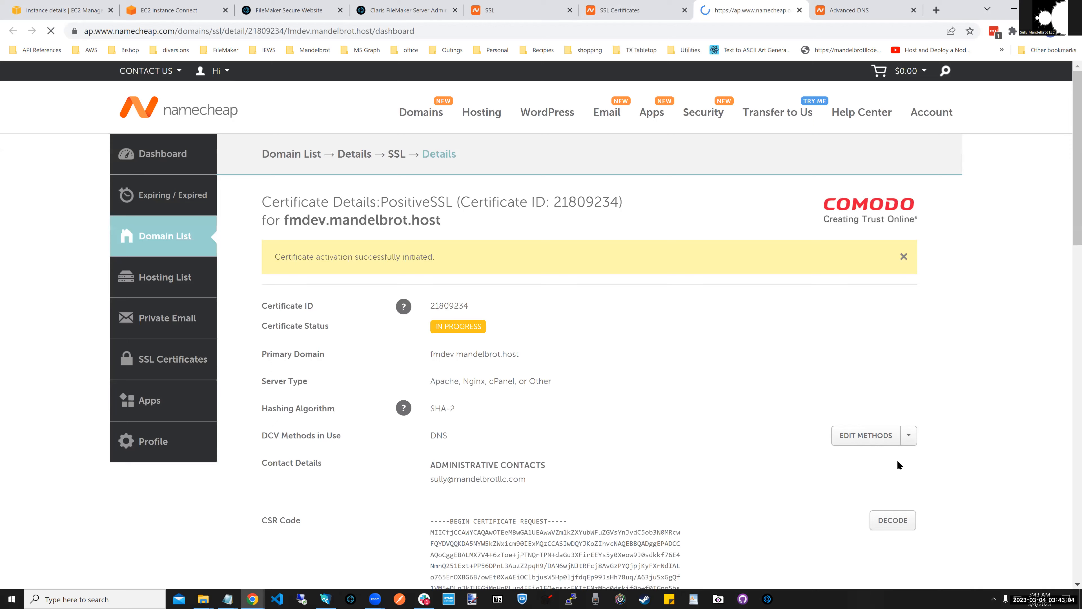
left_click(909, 443)
left_click(854, 455)
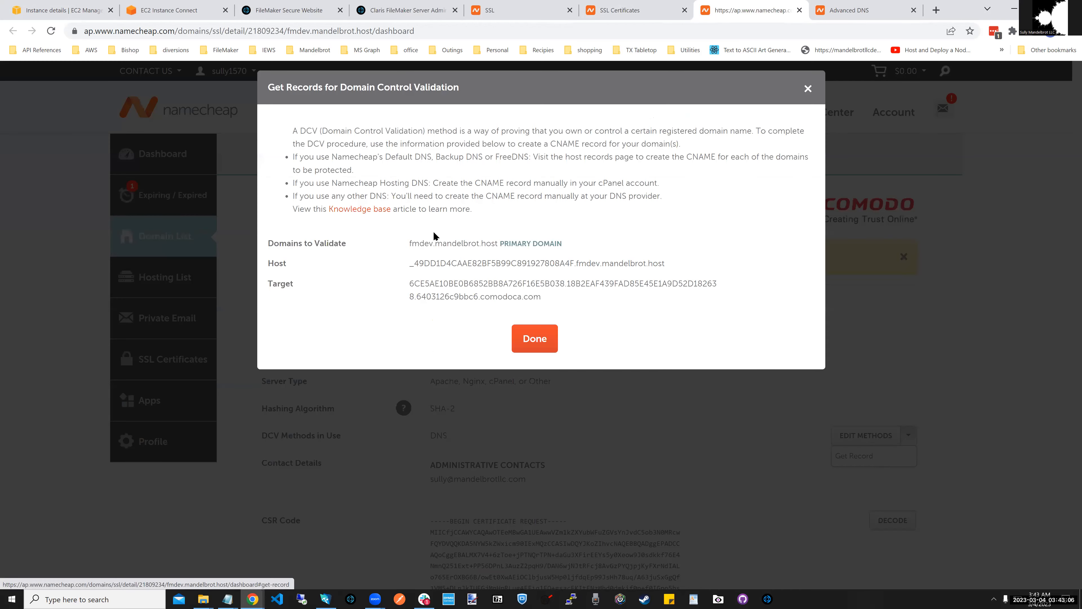
Copy the validation Host value and paste it into the new CNAME record's Host field
left_click_drag(600, 262, 404, 271)
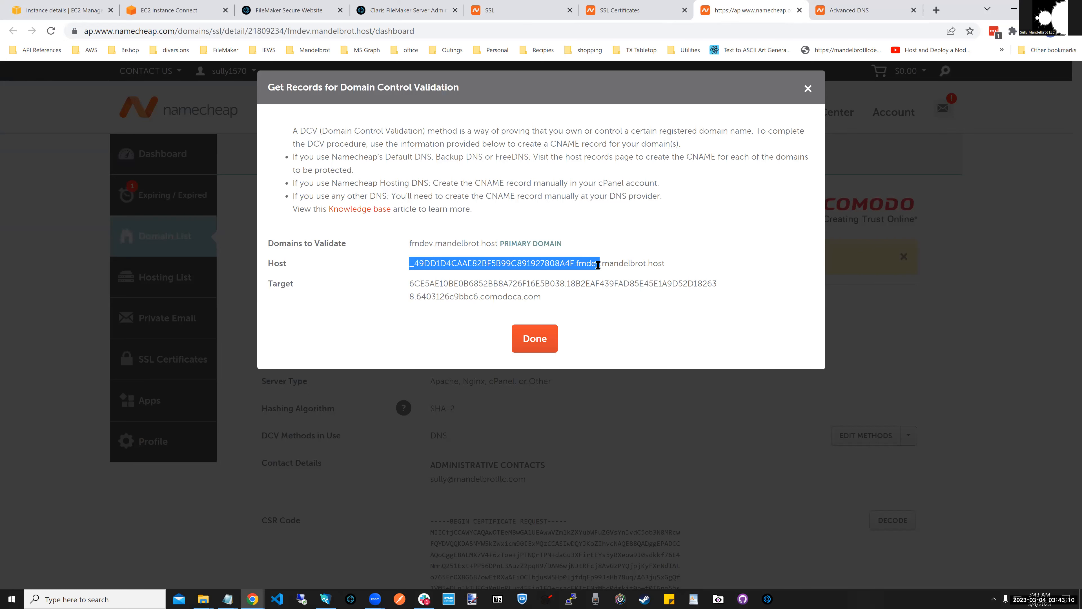
right_click(572, 262)
left_click(601, 277)
left_click(848, 19)
left_click(454, 146)
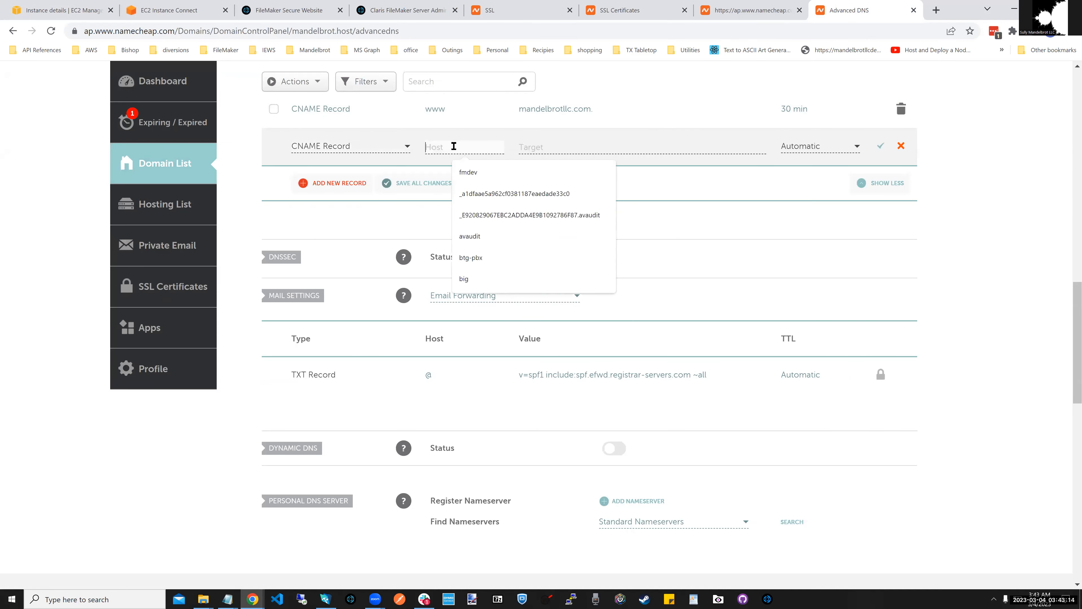
key("ctrl+v")
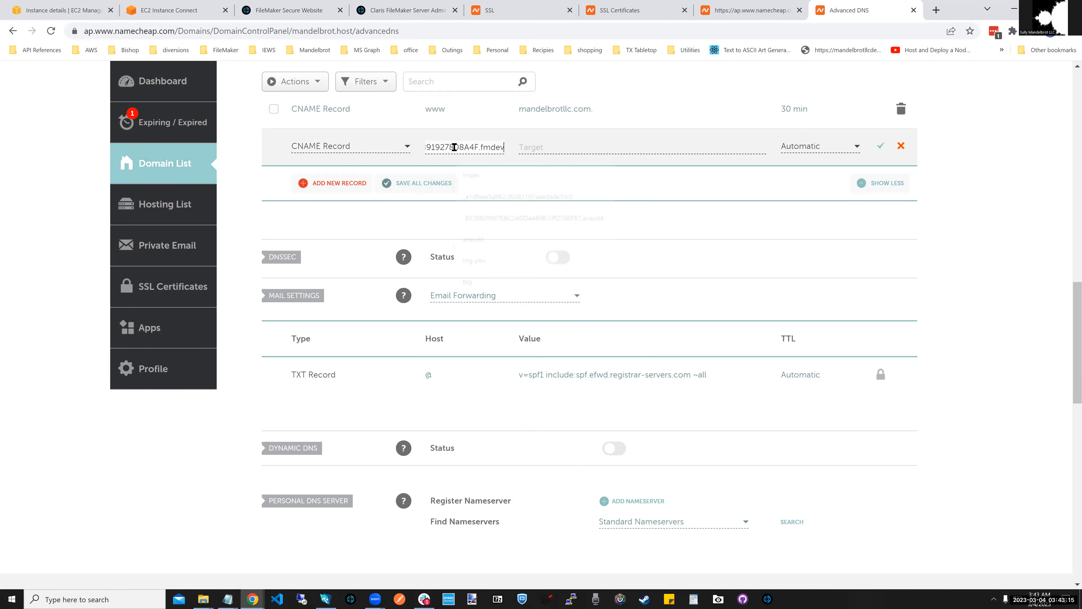
Copy the validation Target value into the CNAME record's Target field and save the record
left_click(743, 15)
left_click_drag(546, 297, 374, 290)
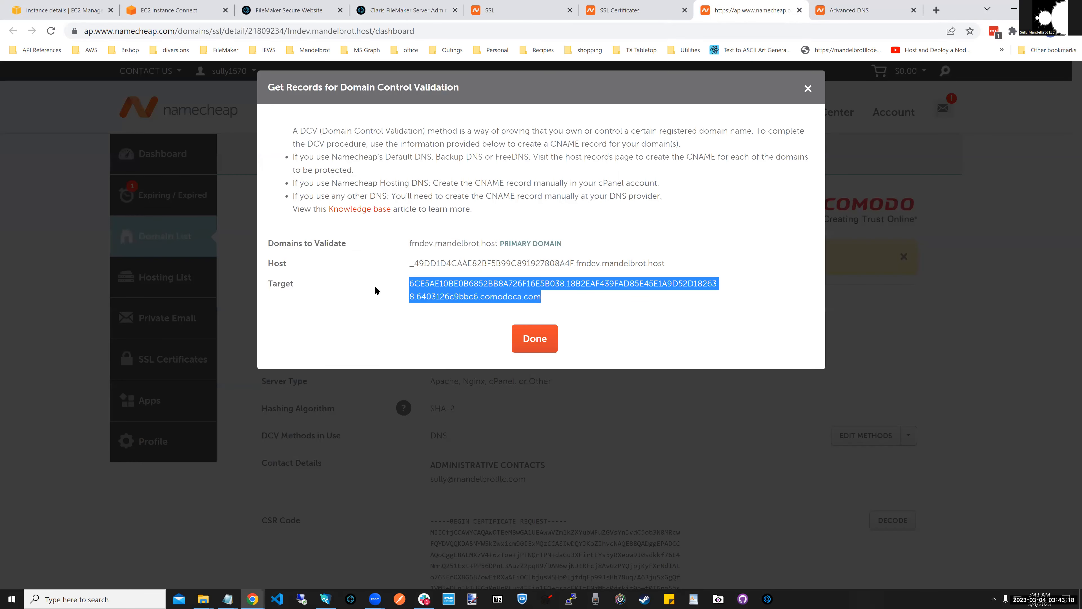
left_click(848, 13)
left_click(568, 147)
key("ctrl+v")
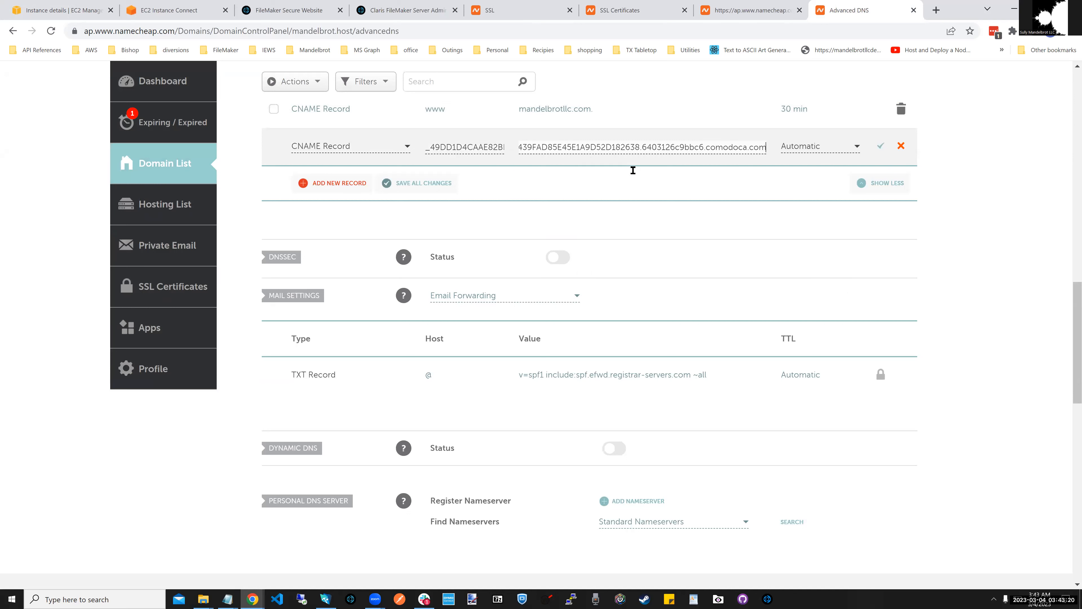
left_click(880, 146)
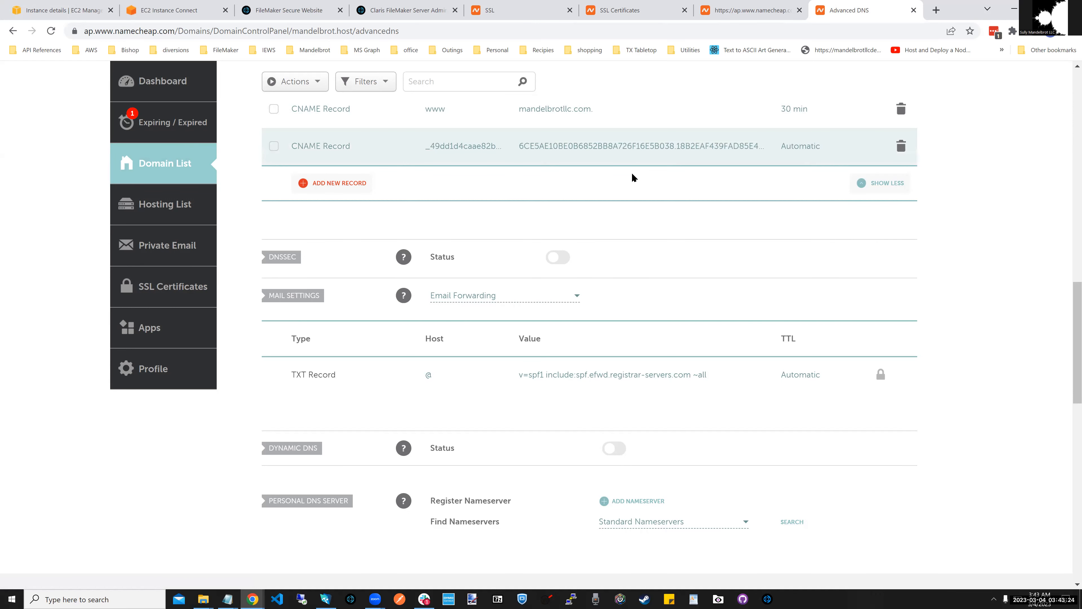
In the EC2 instance terminal, change to the /opt/FileMaker/FileMaker Server/CStore/ directory
left_click(176, 599)
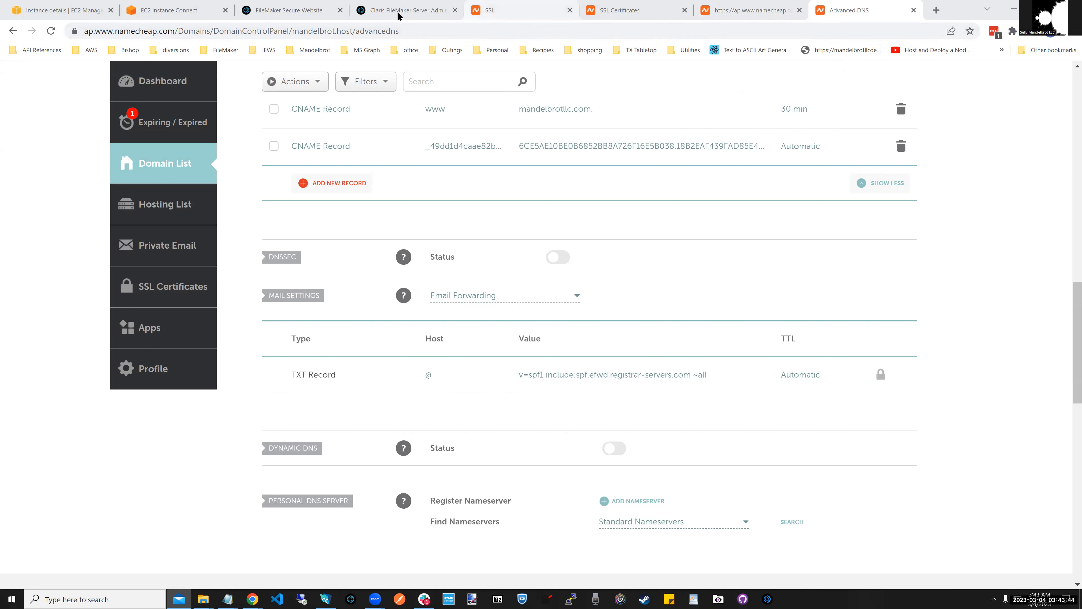
left_click(181, 10)
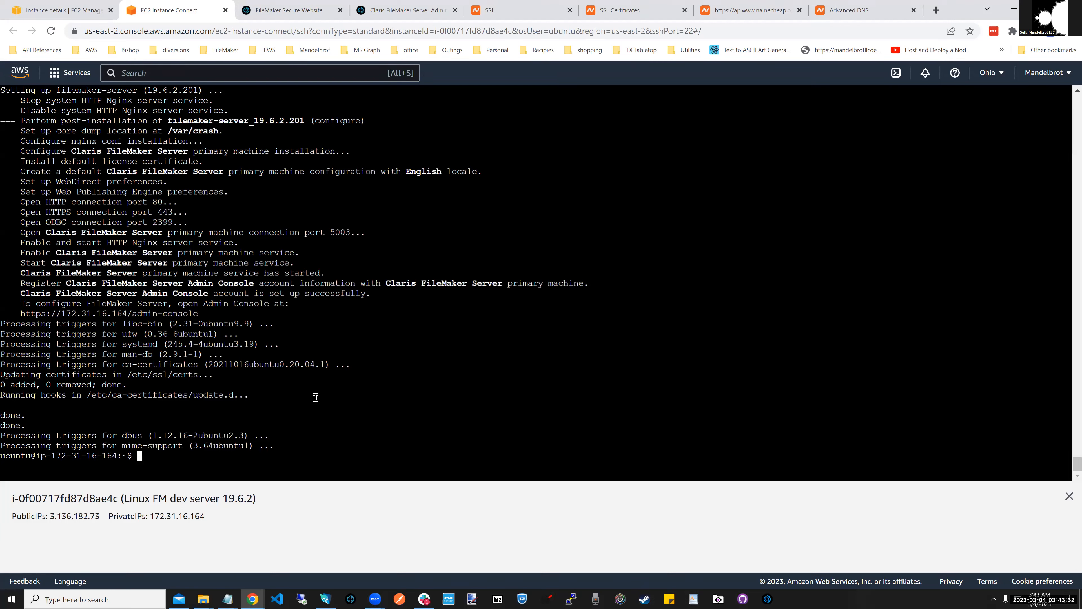
type("cd opt/FileMa")
key("Tab")
key("BackSpace")
key("BackSpace")
key("BackSpace")
key("BackSpace")
key("BackSpace")
key("BackSpace")
key("BackSpace")
key("BackSpace")
key("BackSpace")
key("BackSpace")
key("BackSpace")
key("Return")
type("cd /")
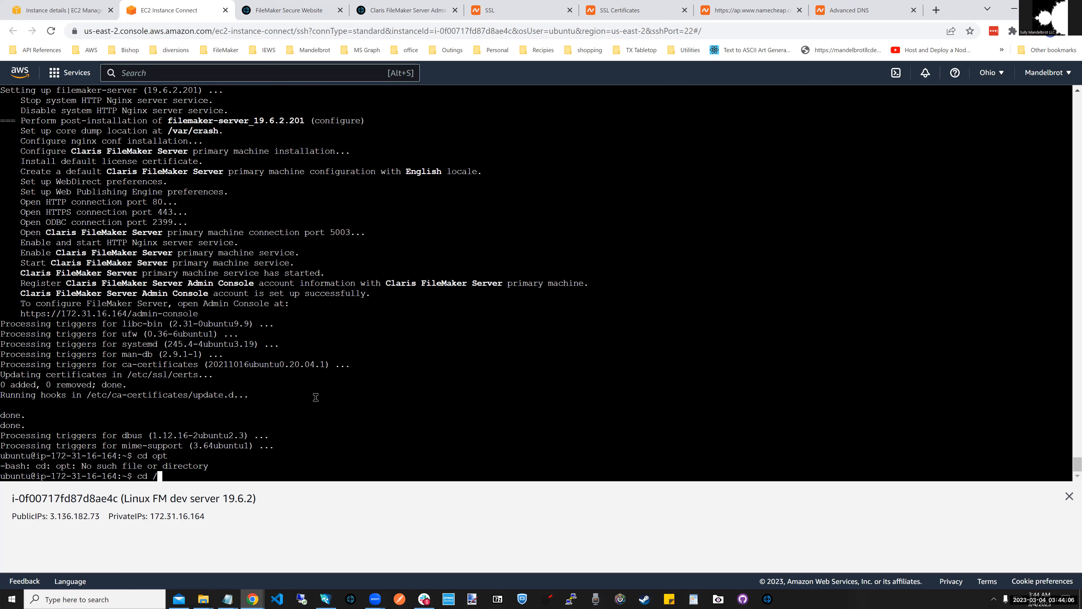
type("opt/F")
key("Tab")
type("FileM")
key("Tab")
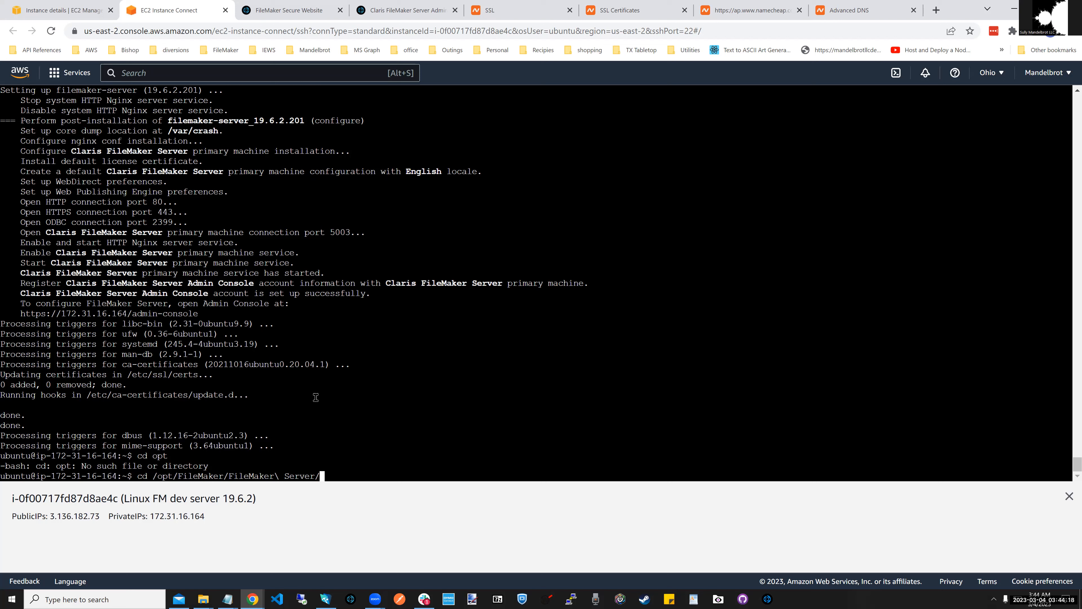
type("CS")
key("Tab")
key("Return")
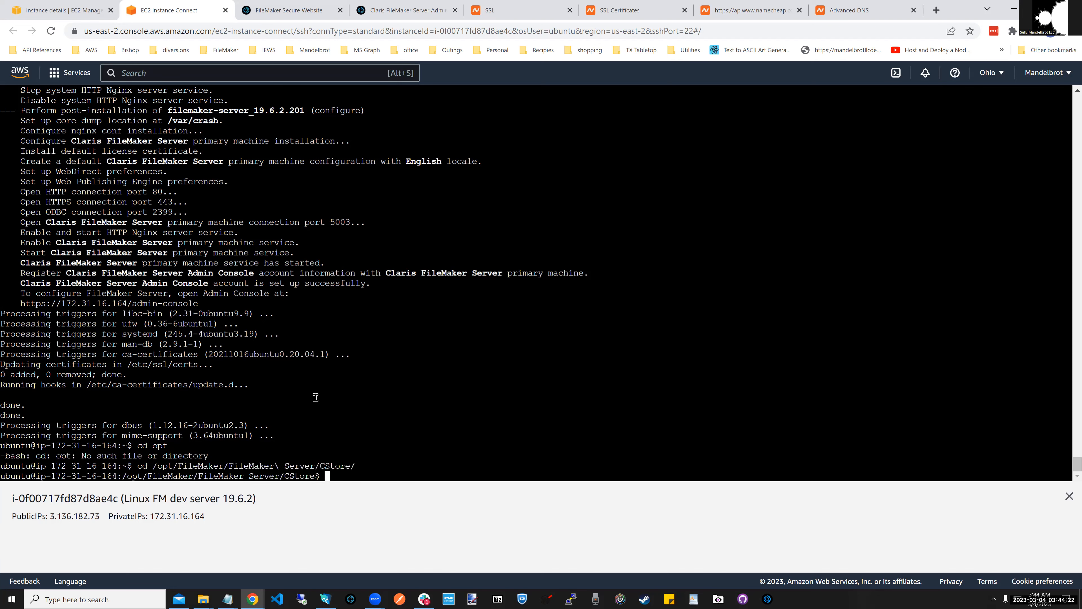
List the CStore files and open serverKey.pem in nano with sudo
type("ls")
key("Return")
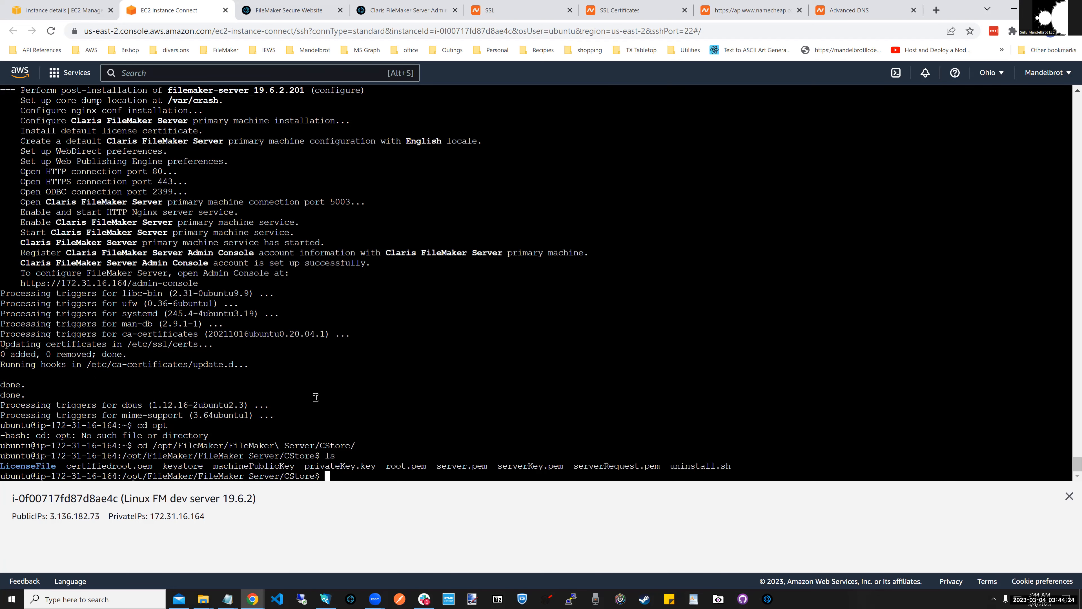
type("sudo nano serverKey.pem")
key("Return")
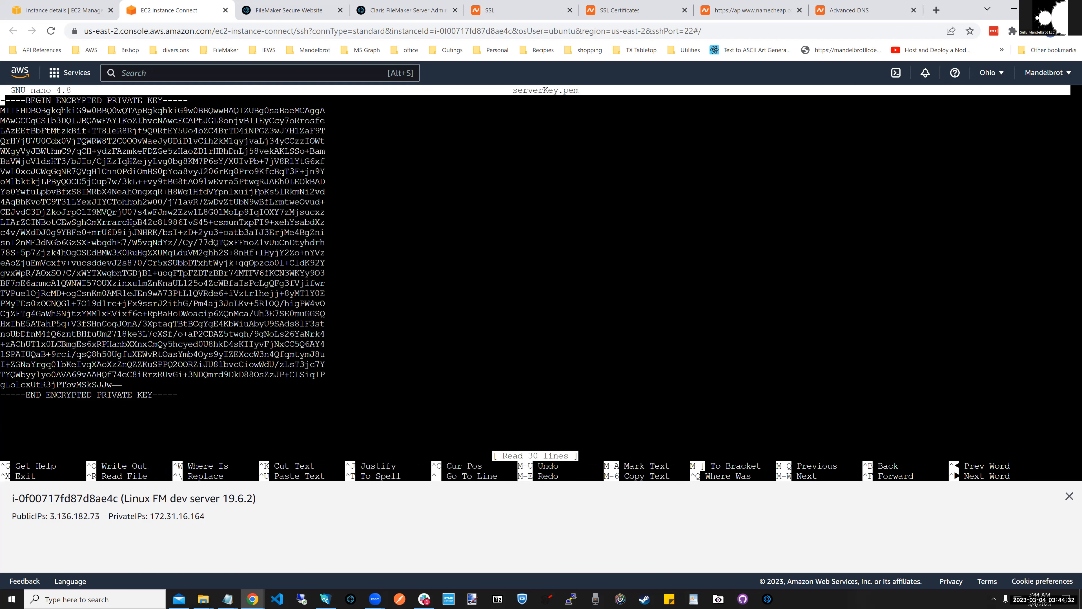
Select the encrypted private key text in serverKey.pem and exit nano
left_click_drag(187, 405, 1, 100)
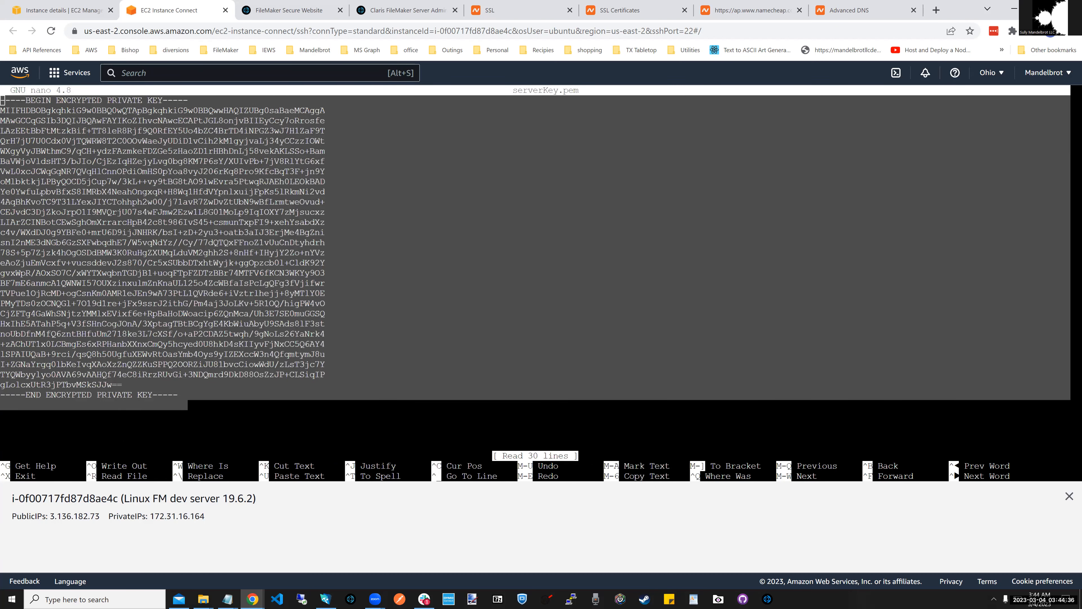
key("alt+Tab")
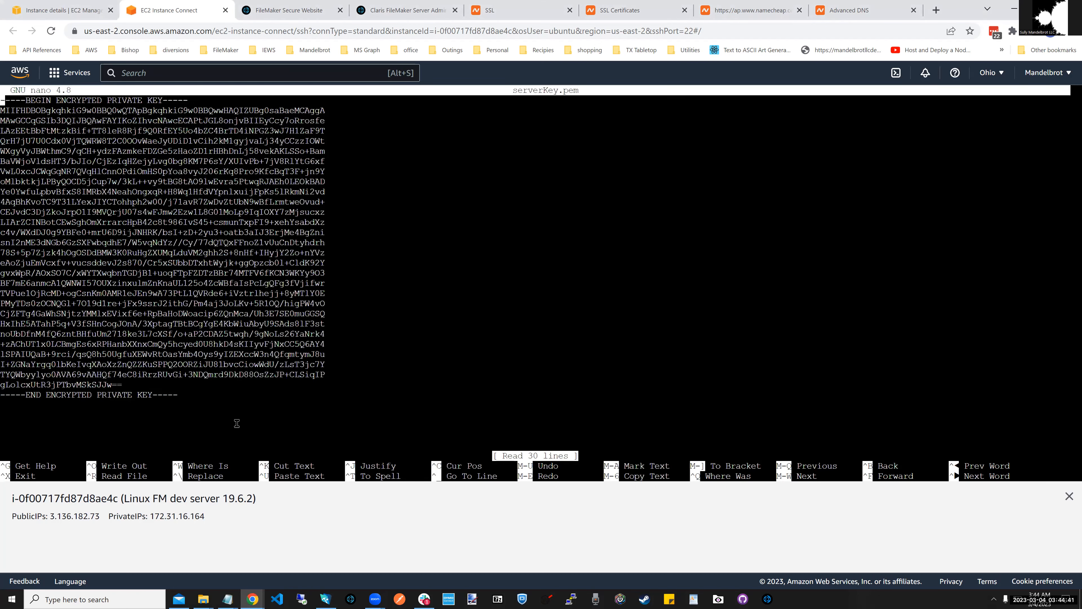
left_click(237, 423)
key("ctrl+x")
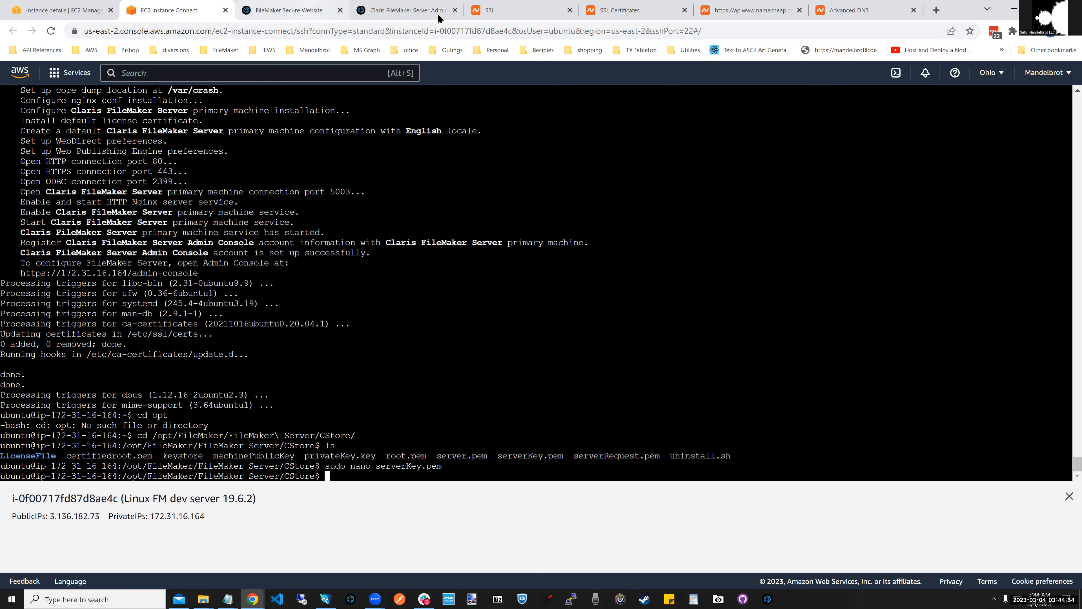
Open the fmdev.mandelbrot.host admin console from the bookmarks and sign in
left_click(419, 12)
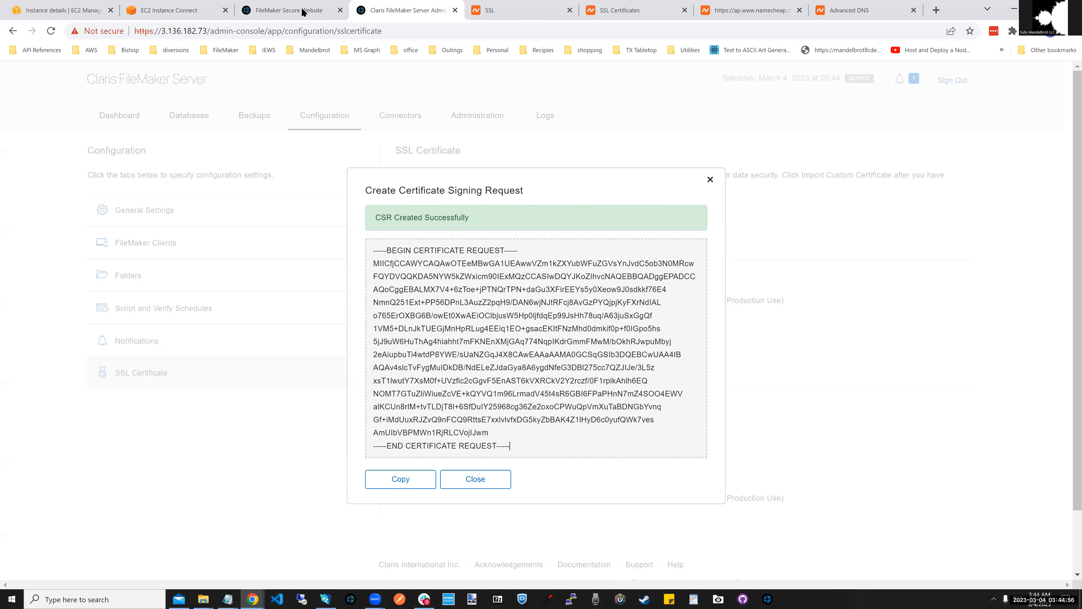
left_click(303, 12)
left_click(223, 49)
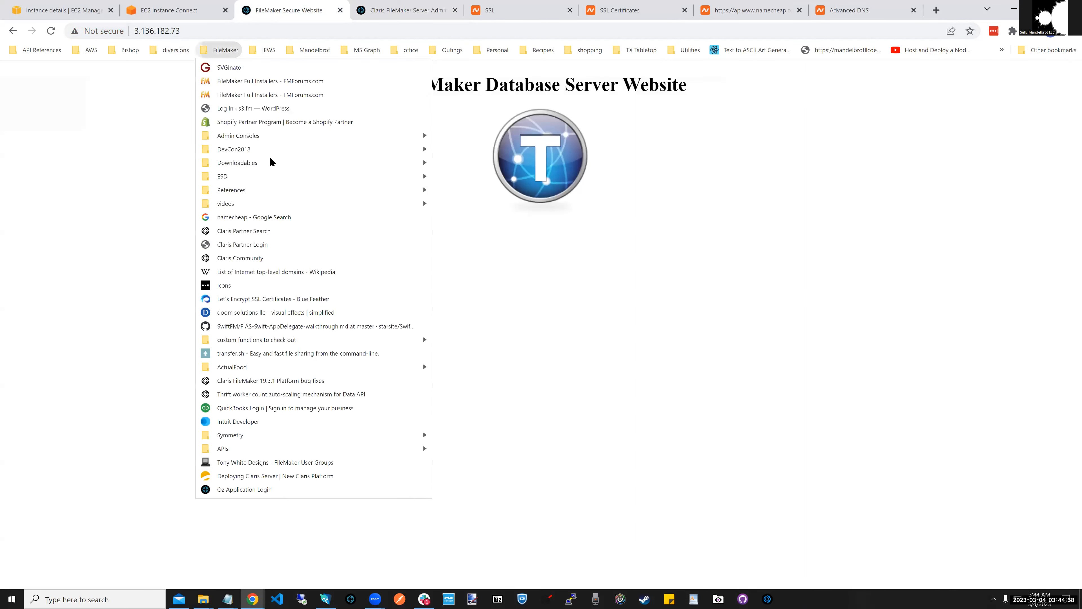
mouse_move(270, 136)
left_click(513, 136)
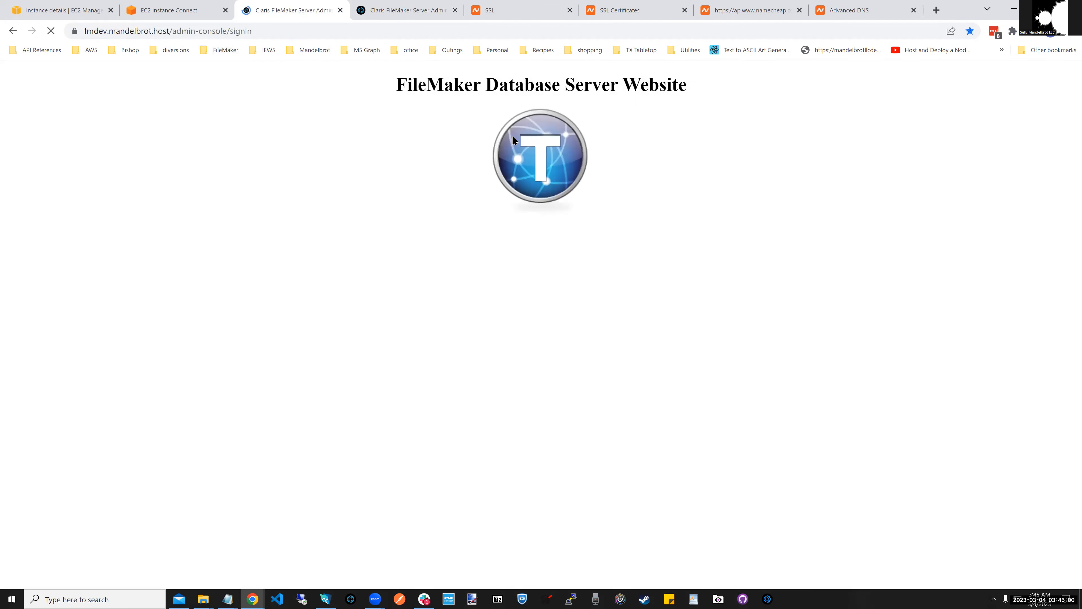
left_click(541, 300)
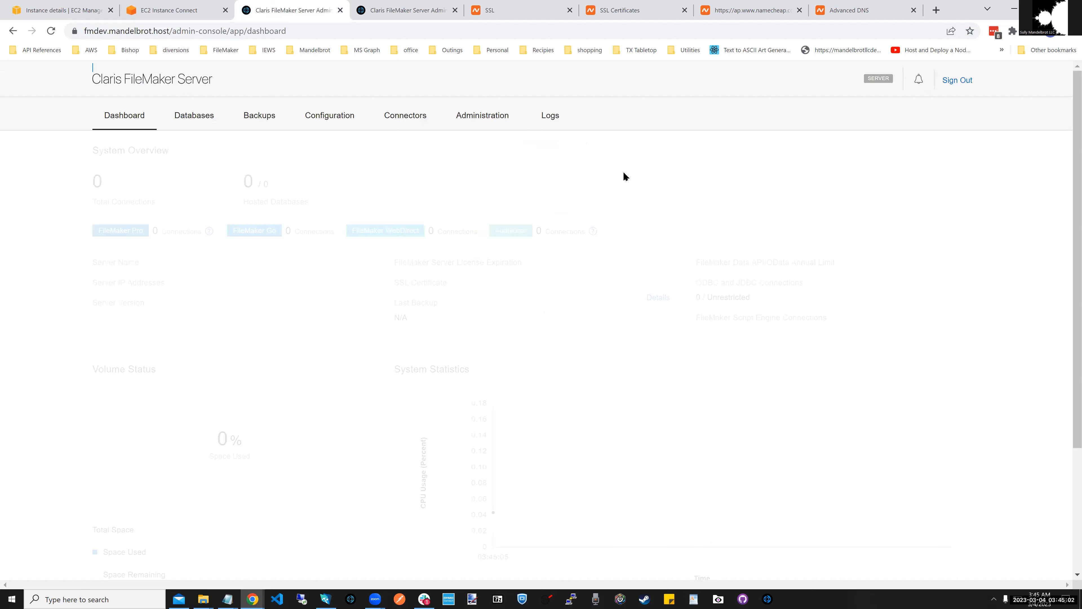
Close all databases from the Databases page with a delay time of 0 minutes
left_click(192, 119)
left_click(365, 218)
left_click(330, 309)
left_click(520, 321)
key("BackSpace")
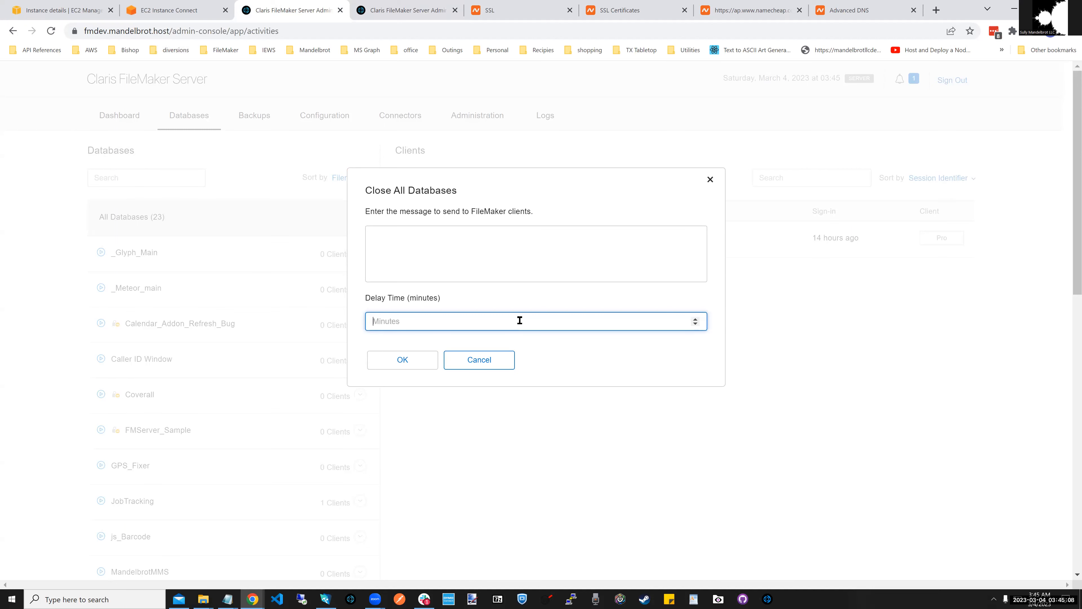
type("0")
left_click(383, 366)
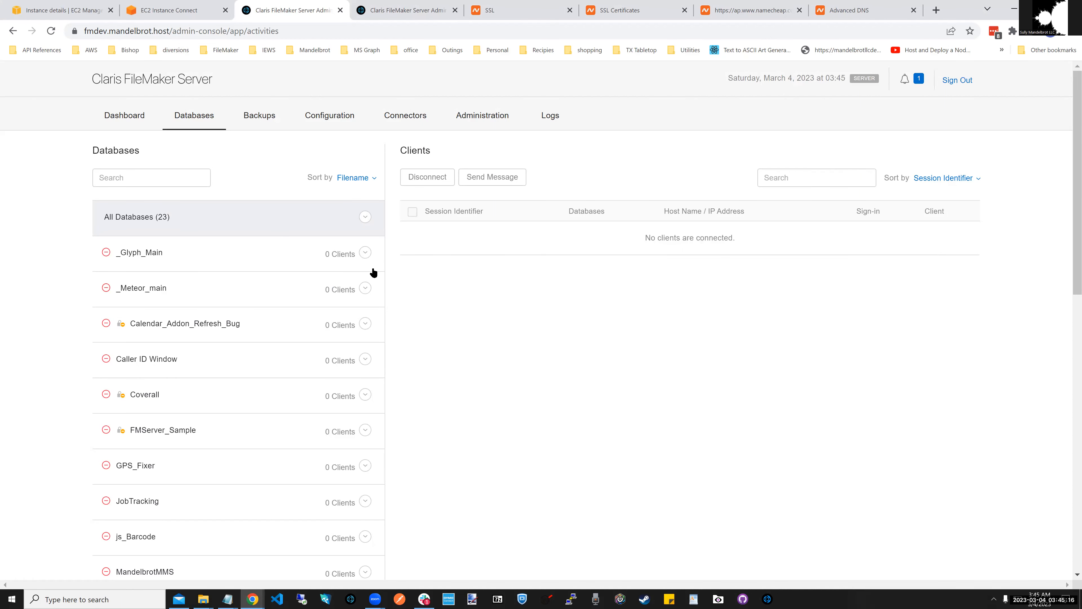
Dismiss the new FileMaker Server version notification
left_click(915, 82)
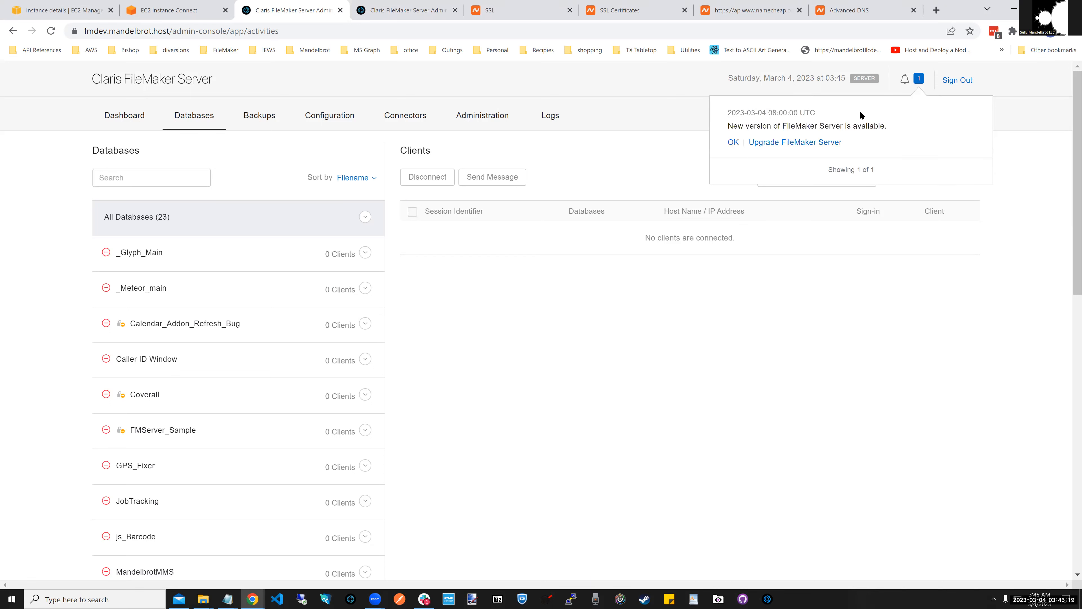
left_click(732, 144)
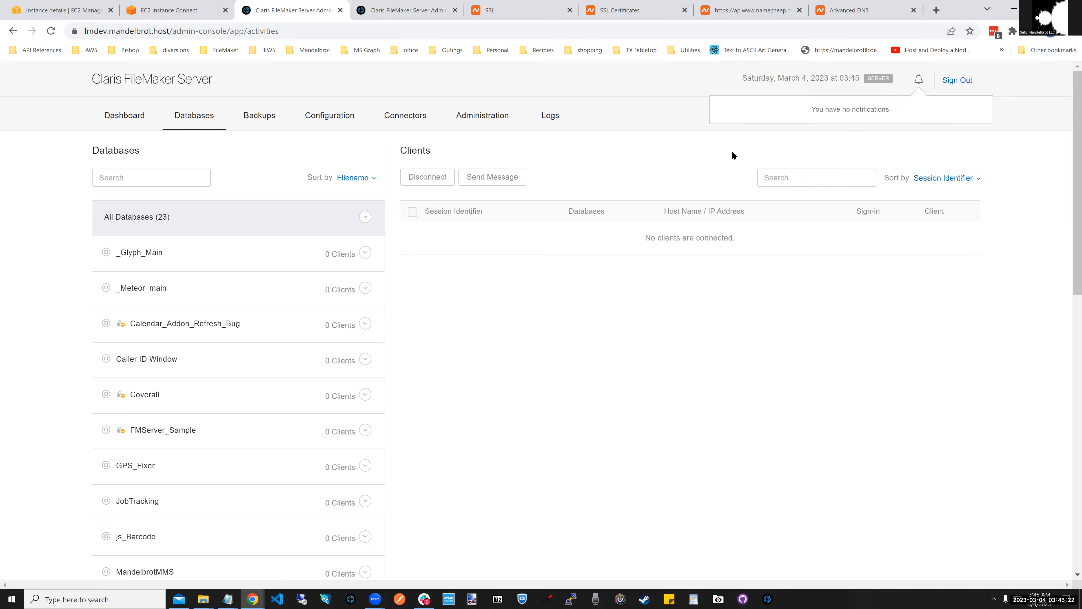
Open the action menus of the _Glyph_Main and _Meteor_main databases
left_click(365, 252)
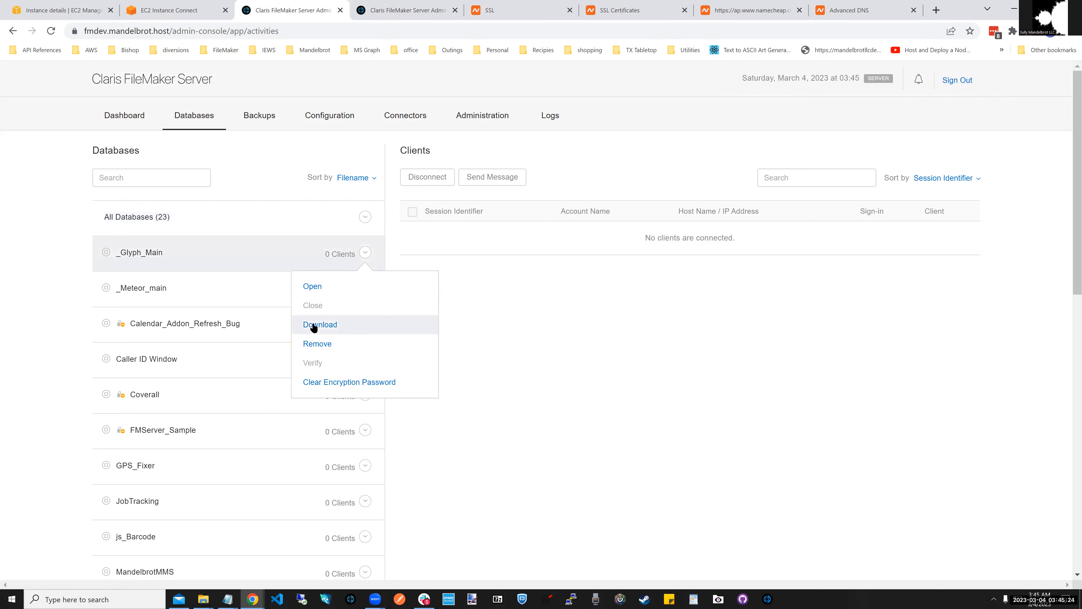
left_click(365, 287)
left_click(337, 349)
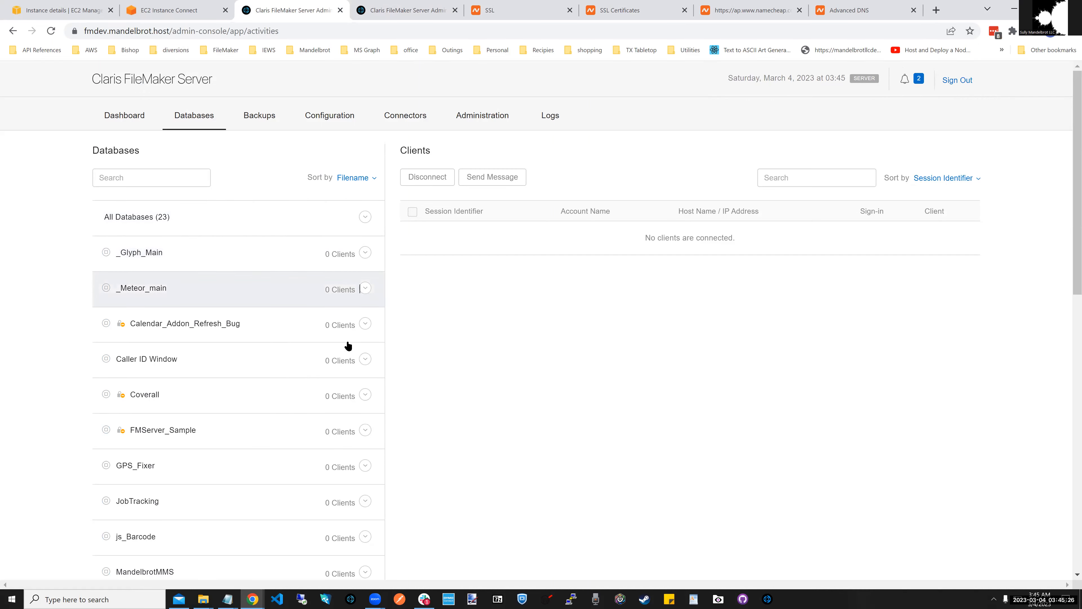
Request downloads of the Calendar_Addon_Refresh_Bug and Caller ID Window databases from their action menus
left_click(365, 325)
left_click(366, 363)
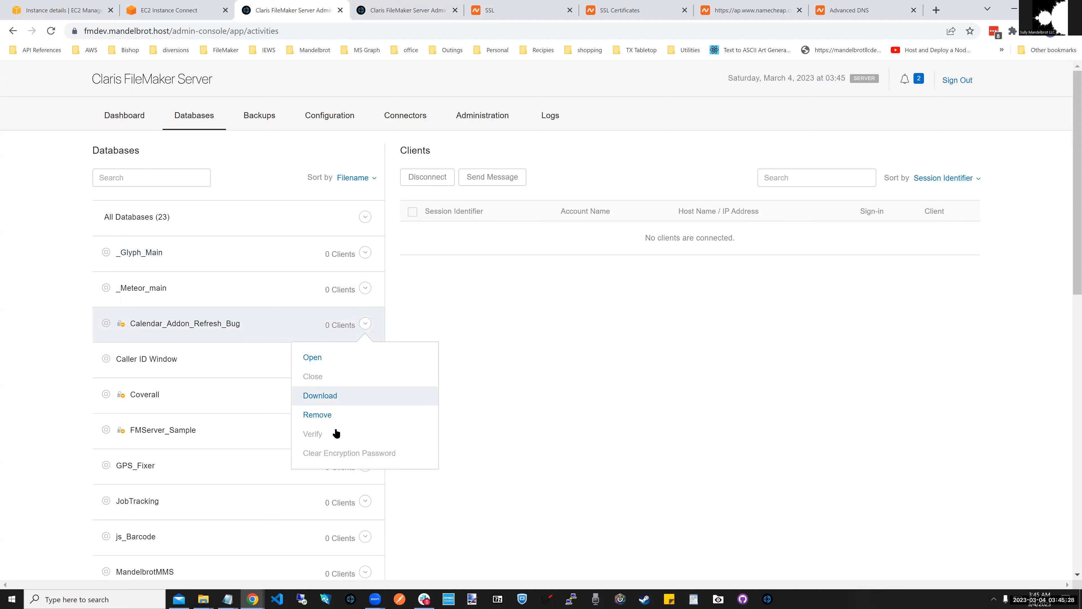
left_click(336, 431)
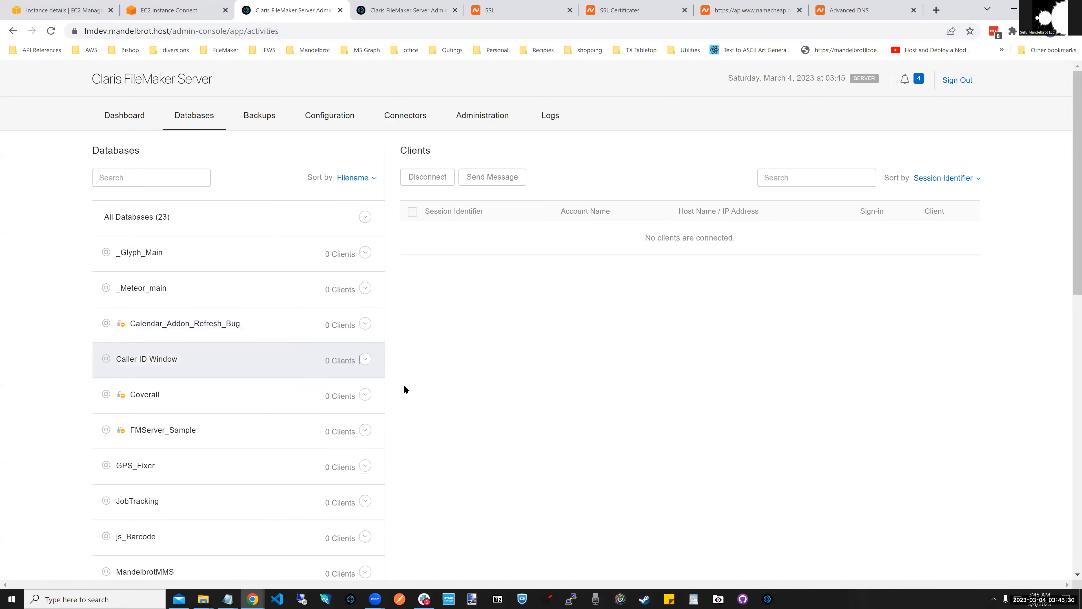
Download the prepared _Meteor_main and Caller ID Window files from the notifications list
left_click(906, 84)
left_click(773, 156)
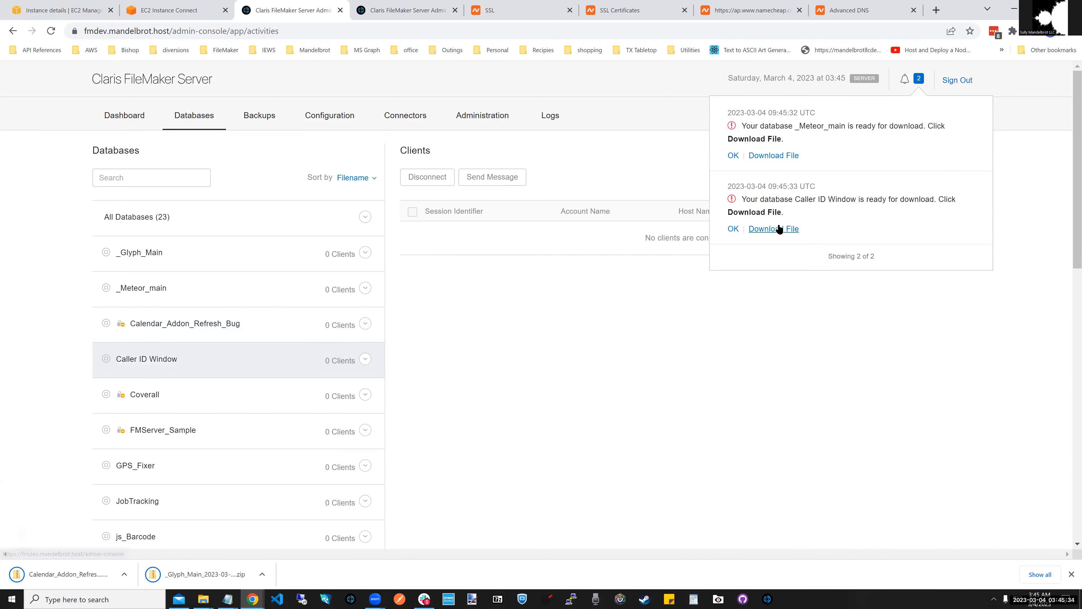
left_click(778, 229)
left_click(774, 156)
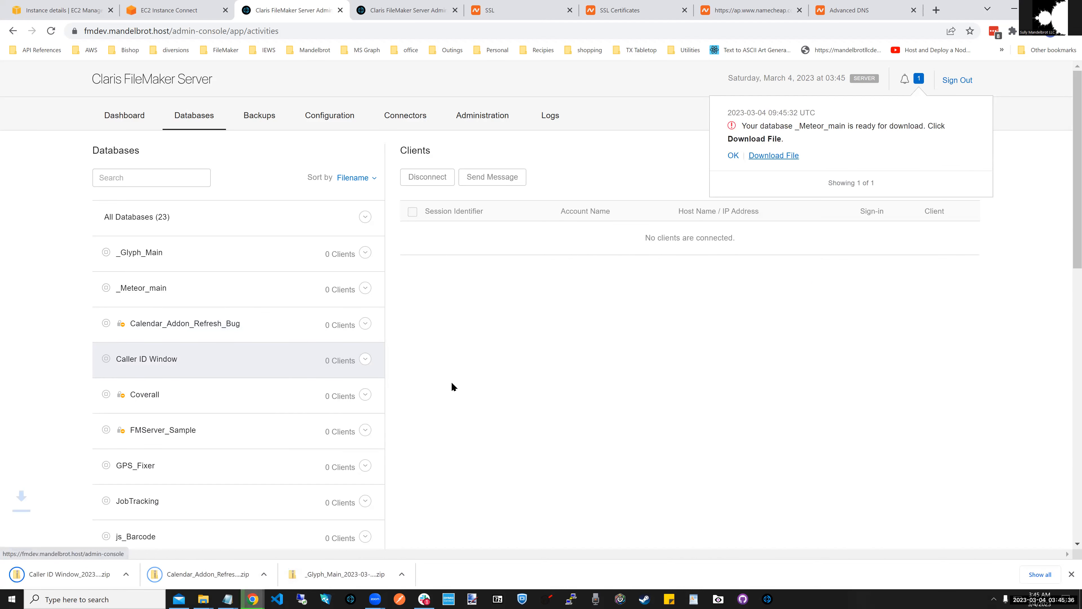
Request downloads of the Coverall and GPS_Fixer databases, skipping FMServer_Sample
left_click(366, 395)
left_click(328, 468)
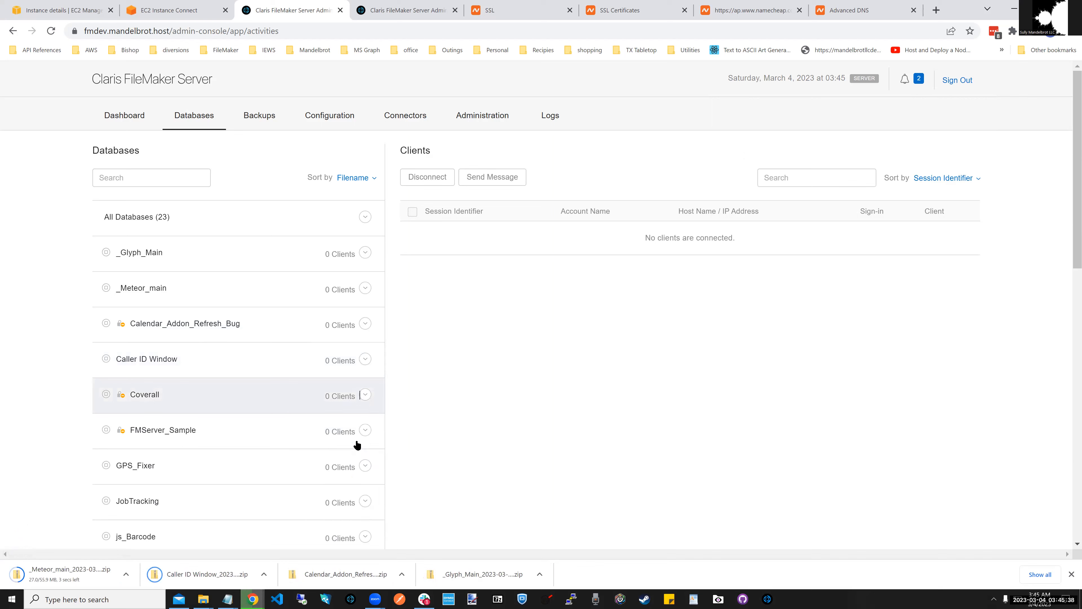
left_click(365, 431)
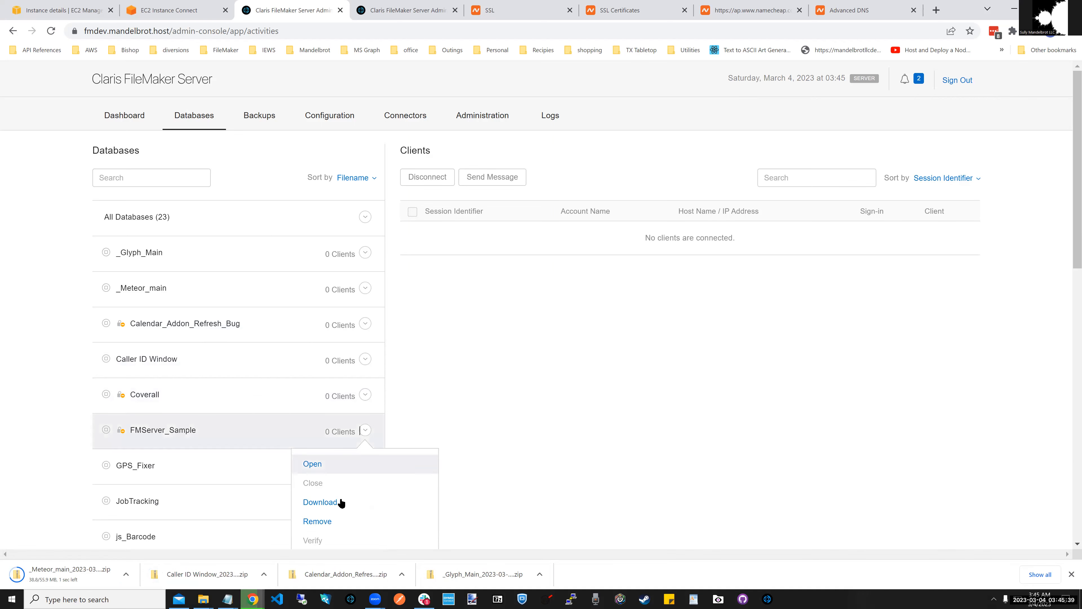
left_click(554, 420)
left_click(363, 466)
left_click(334, 541)
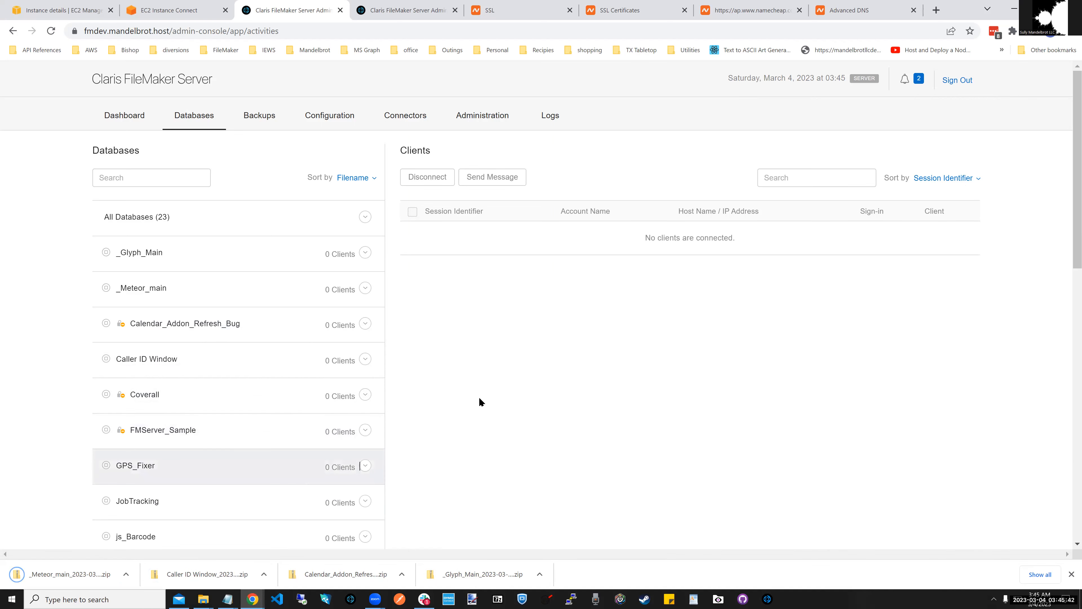
Request downloads of the JobTracking and js_Barcode databases
scroll(479, 399, "down", 4)
left_click(365, 327)
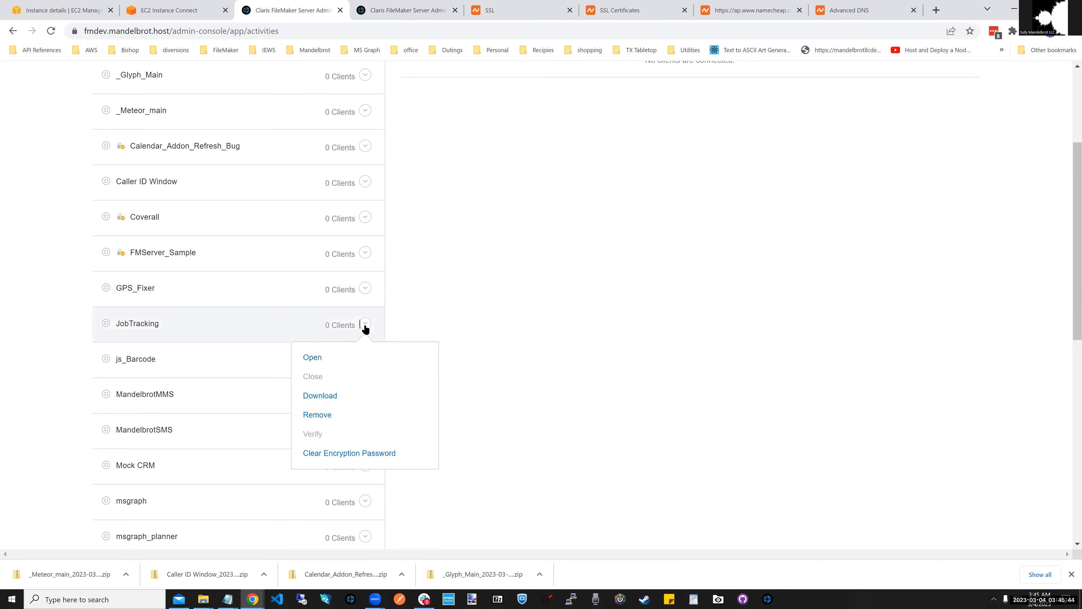
left_click(357, 400)
left_click(369, 361)
left_click(344, 435)
Request downloads of the MandelbrotMMS and MandelbrotSMS databases
scroll(358, 398, "down", 2)
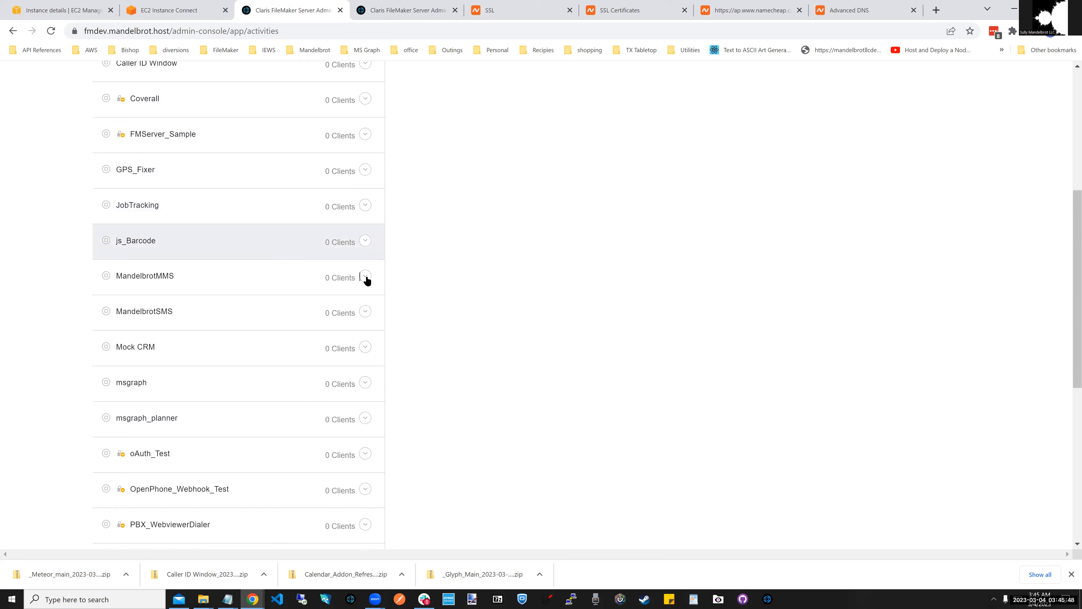
left_click(365, 276)
left_click(352, 356)
left_click(365, 311)
left_click(339, 384)
scroll(682, 341, "up", 5)
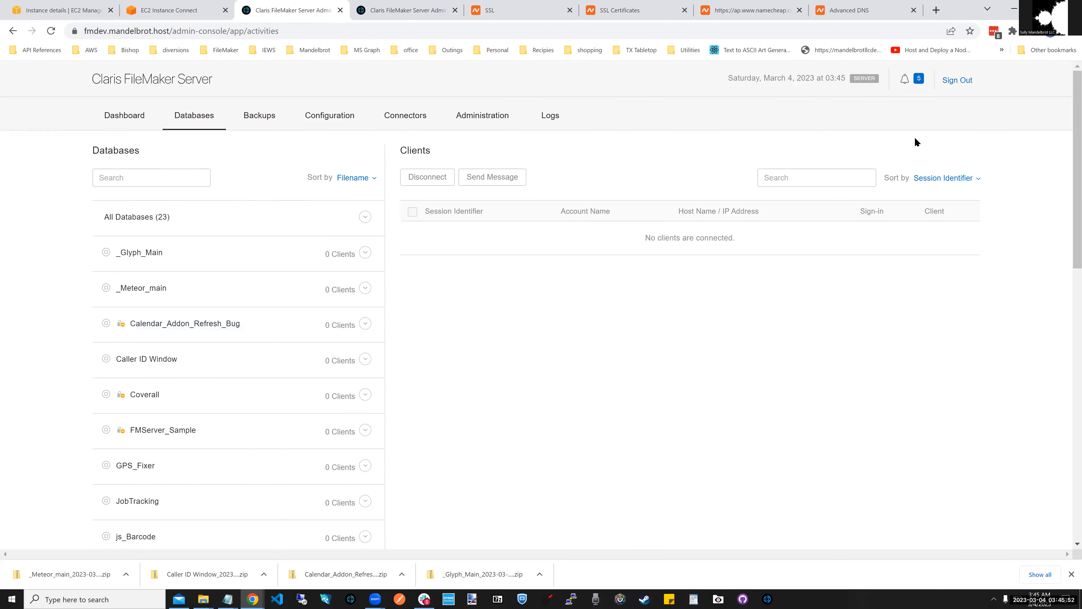
Download the prepared MandelbrotSMS, js_Barcode and JobTracking files from the notifications list
left_click(902, 83)
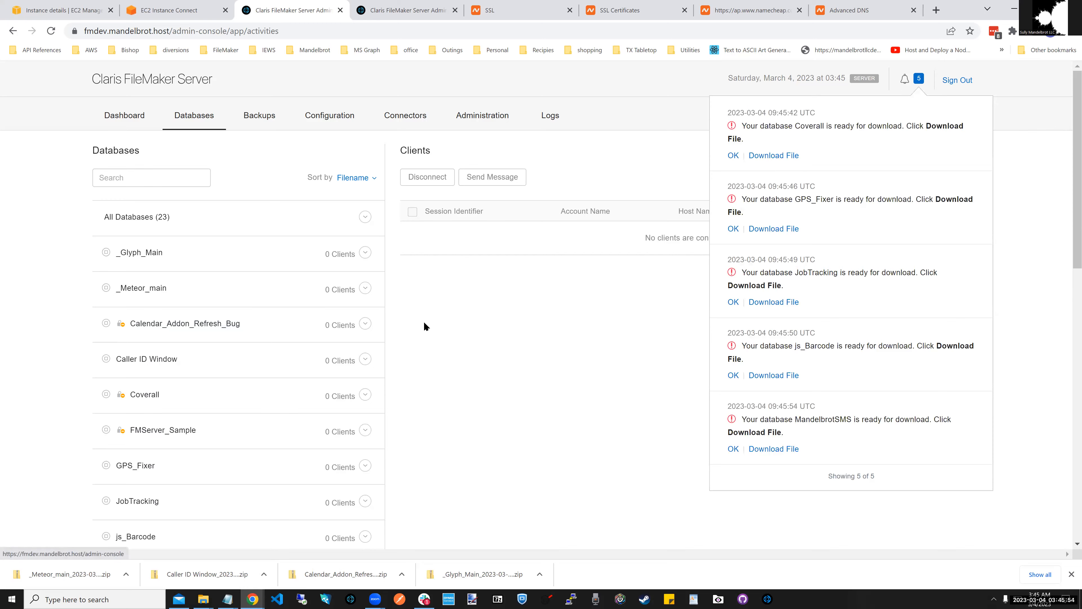
scroll(422, 320, "down", 1)
scroll(213, 421, "down", 2)
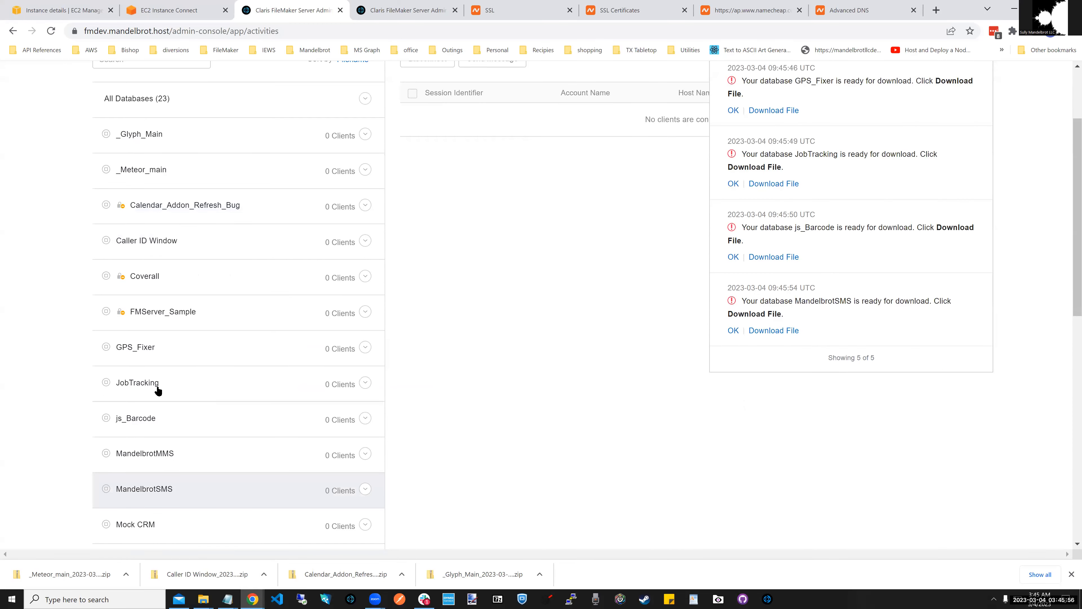
scroll(380, 248, "up", 2)
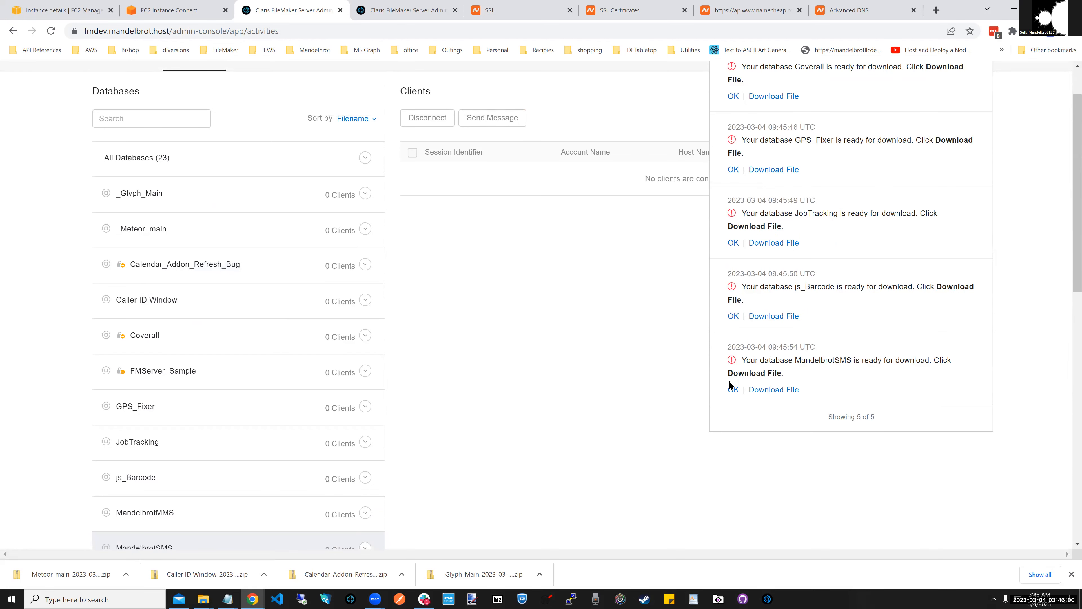
left_click(786, 390)
left_click(763, 375)
left_click(773, 302)
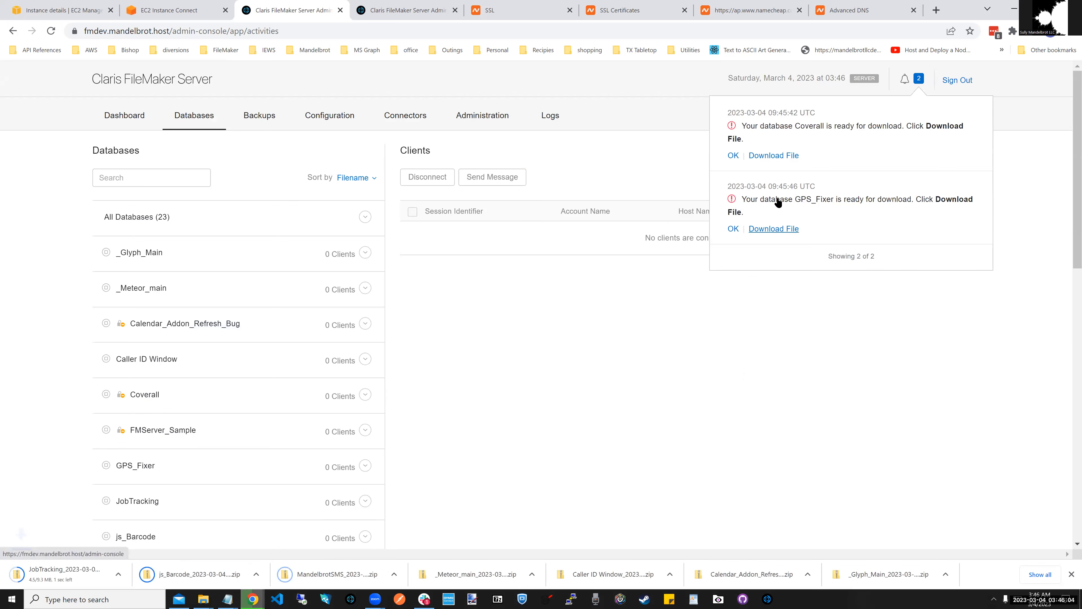
Download the GPS_Fixer, Coverall and MandelbrotMMS files from the notifications and dismiss the last notification
left_click(776, 230)
left_click(778, 156)
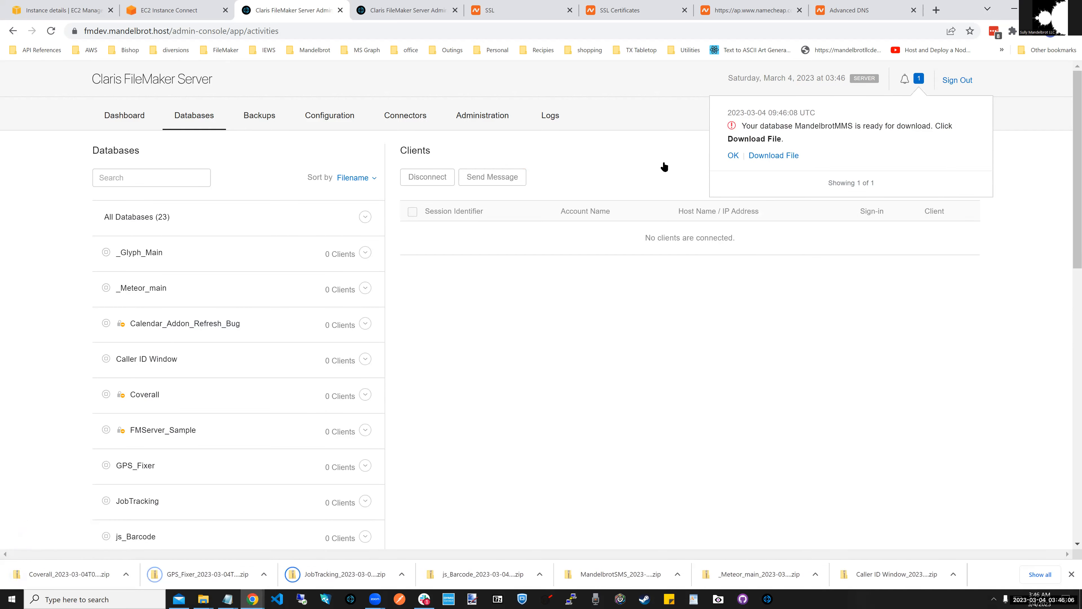
left_click(783, 156)
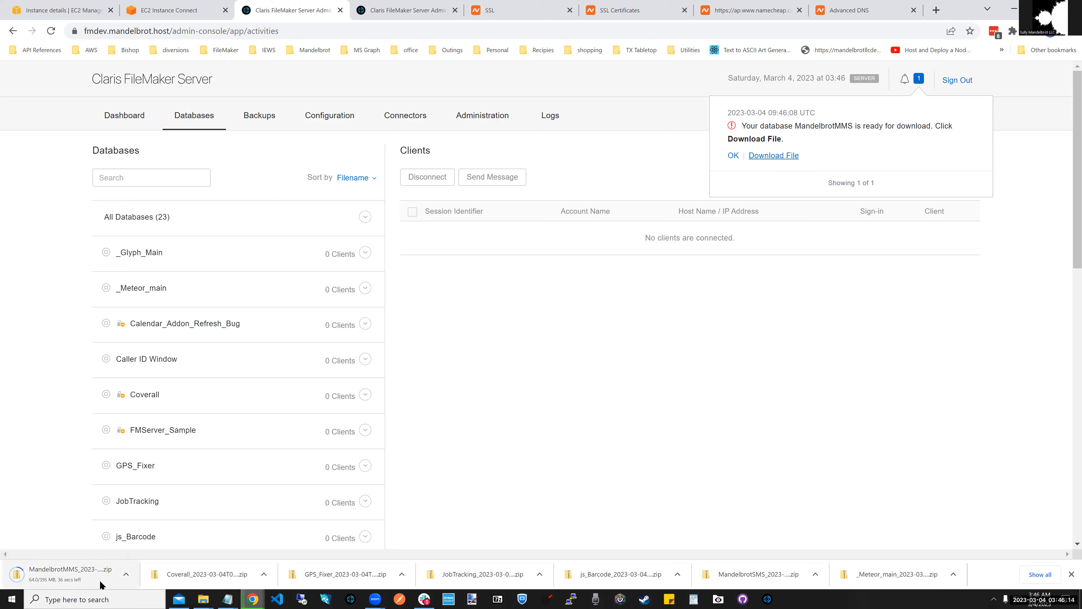
left_click(735, 156)
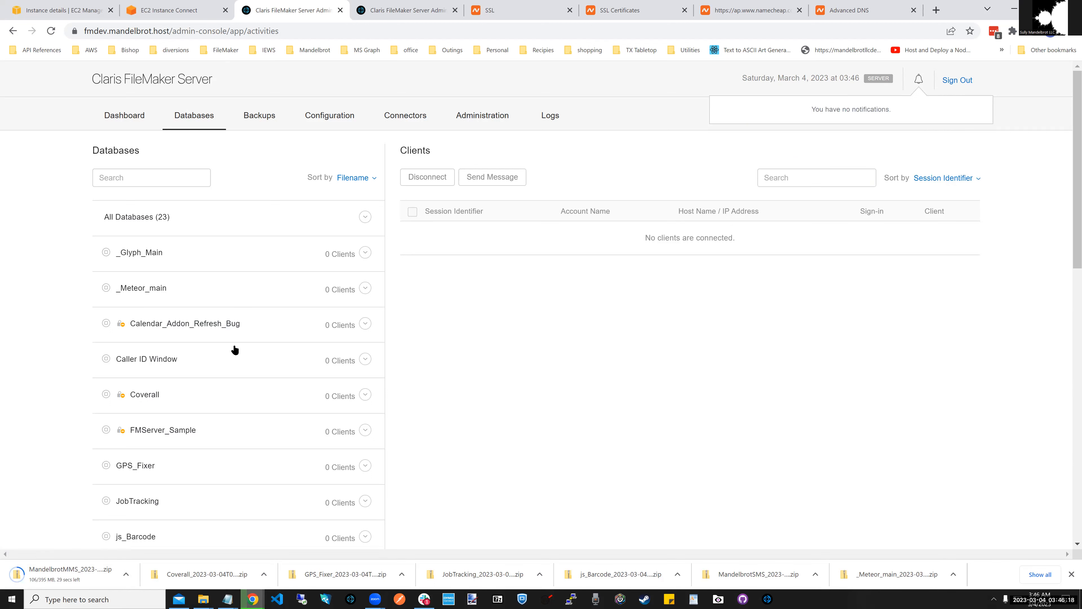
Request downloads of the Mock CRM and msgraph databases
scroll(238, 340, "down", 10)
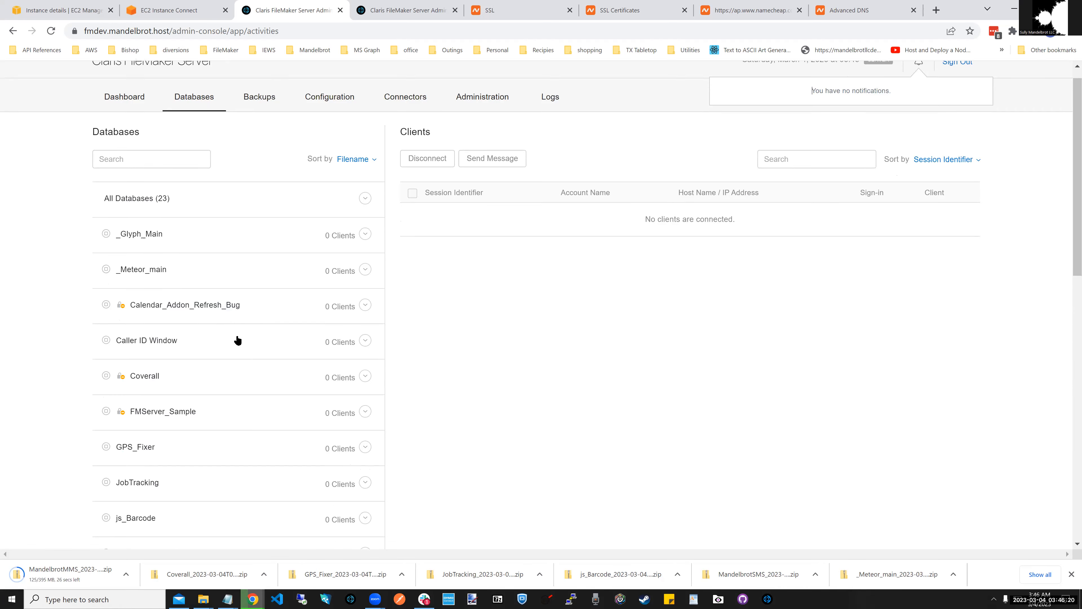
left_click(367, 230)
left_click(317, 303)
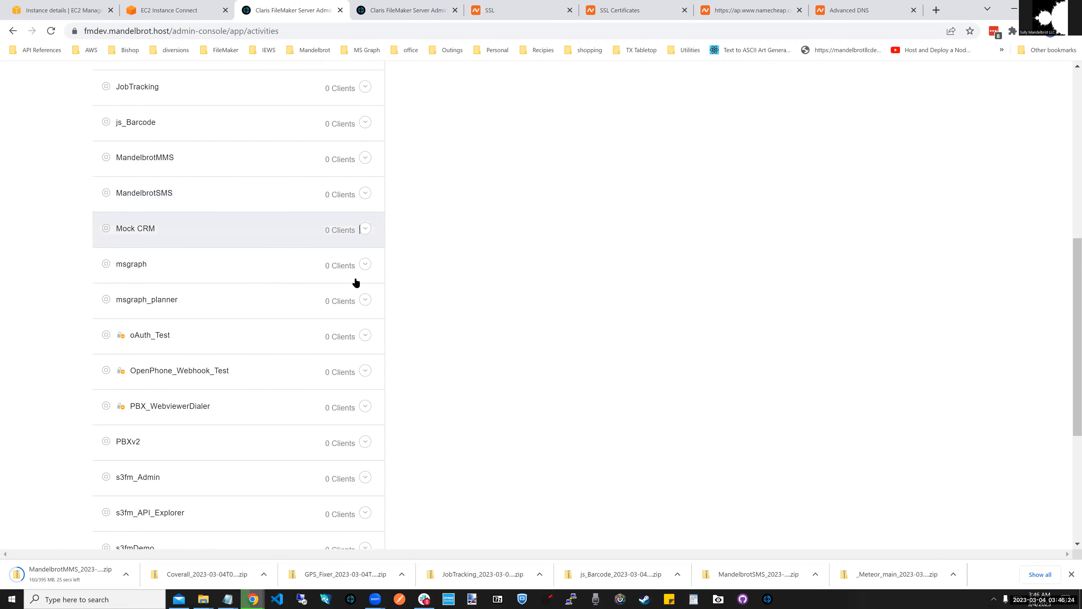
left_click(366, 265)
left_click(328, 336)
Request downloads of the msgraph_planner and oAuth_Test databases
left_click(364, 301)
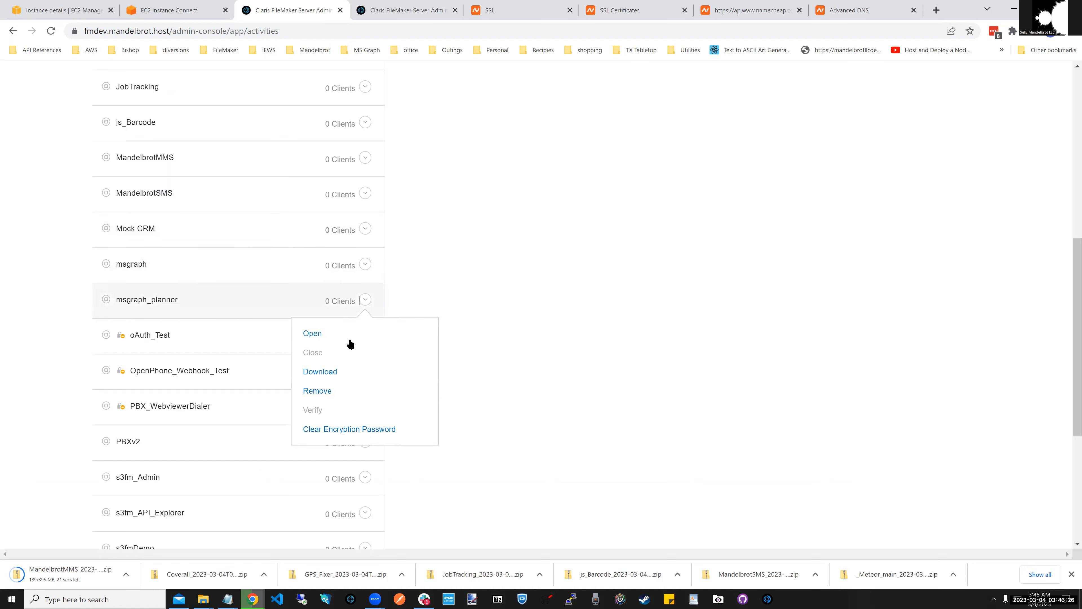
left_click(331, 369)
left_click(365, 336)
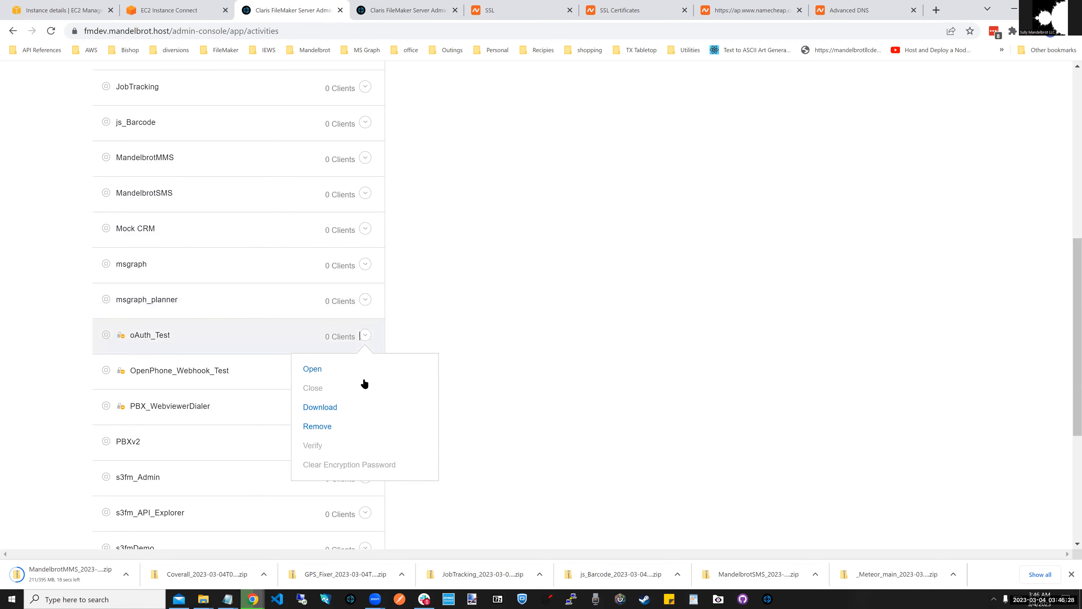
left_click(345, 411)
Request downloads of the OpenPhone_Webhook_Test, PBX_WebviewerDialer and PBXv2 databases
left_click(366, 371)
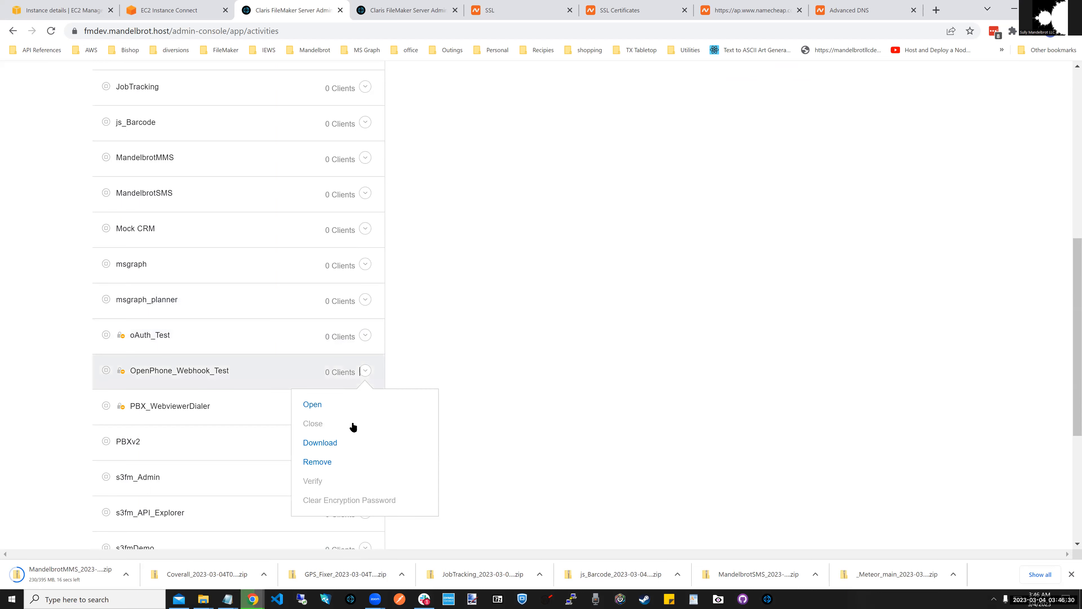
left_click(347, 445)
left_click(365, 408)
left_click(339, 478)
left_click(365, 442)
left_click(343, 513)
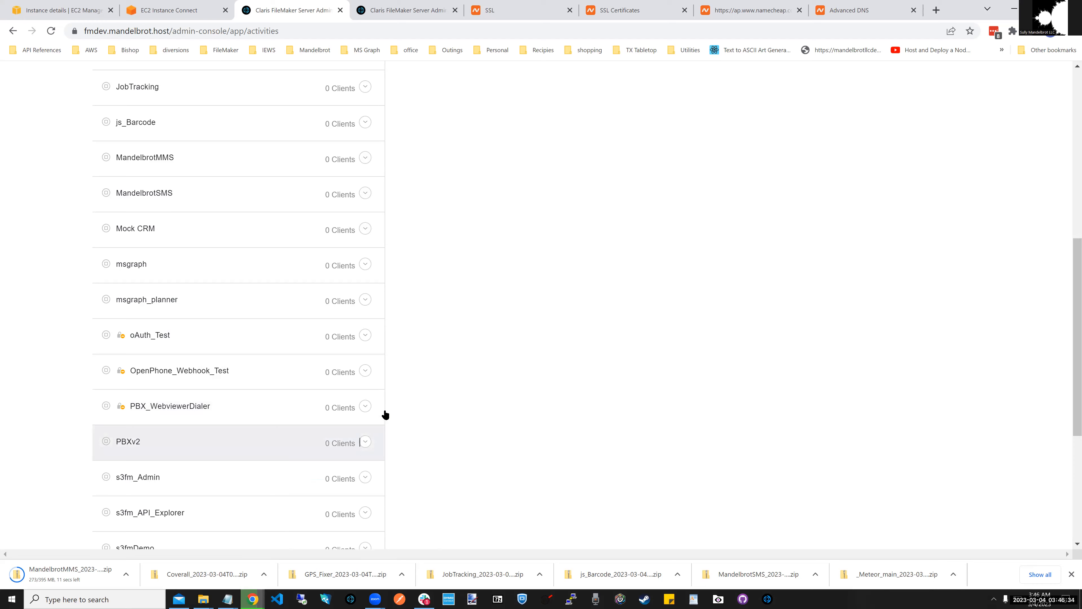
Request downloads of the s3fm_Admin, s3fm_API_Explorer and s3fmDemo databases
scroll(385, 409, "down", 5)
left_click(363, 242)
left_click(324, 313)
left_click(366, 276)
left_click(343, 348)
left_click(365, 313)
left_click(335, 383)
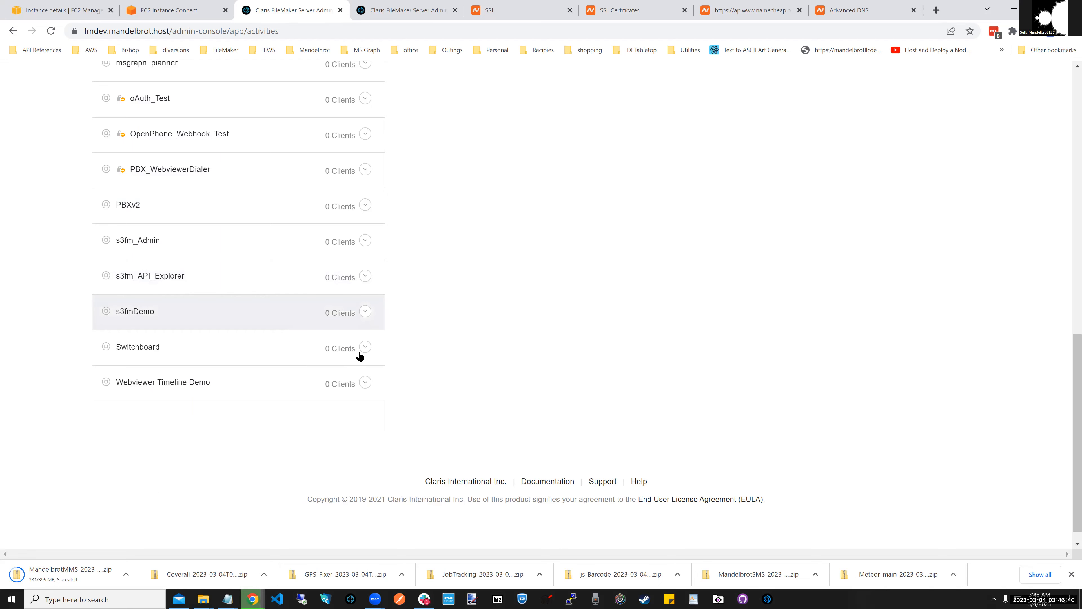
Request downloads of the Switchboard and Webviewer Timeline Demo databases
left_click(365, 347)
left_click(331, 419)
left_click(366, 382)
left_click(343, 453)
scroll(790, 234, "up", 15)
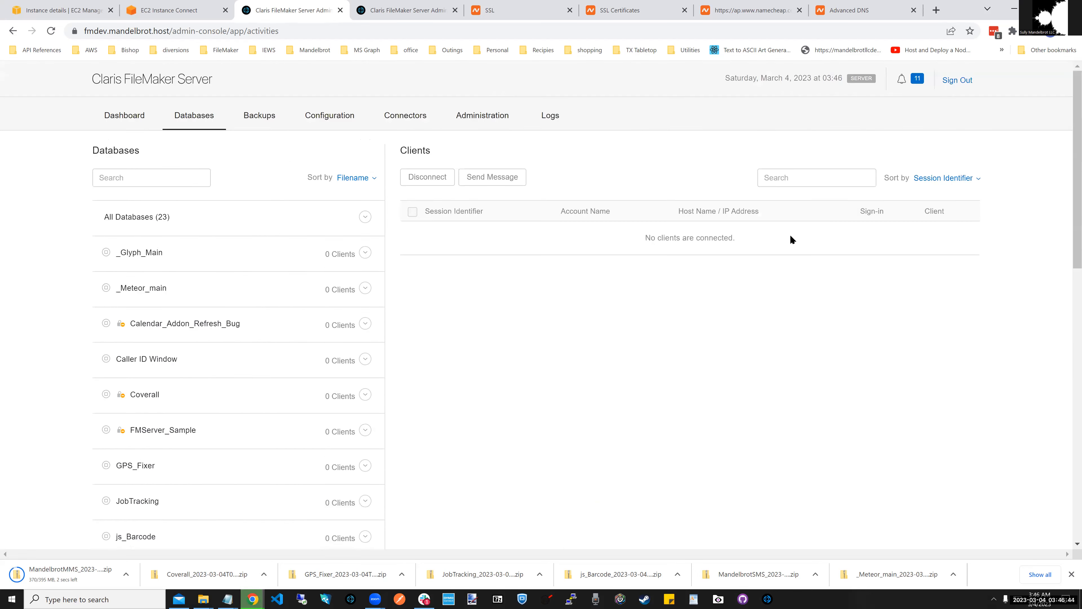
Download each prepared database file in turn from the notifications list, through Switchboard
left_click(898, 84)
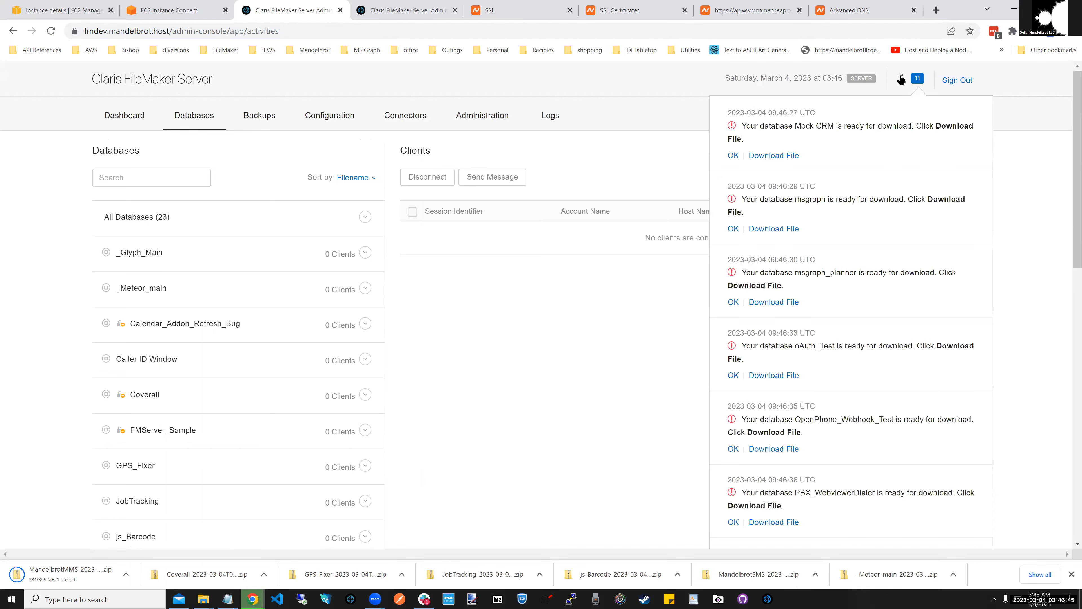
left_click(765, 156)
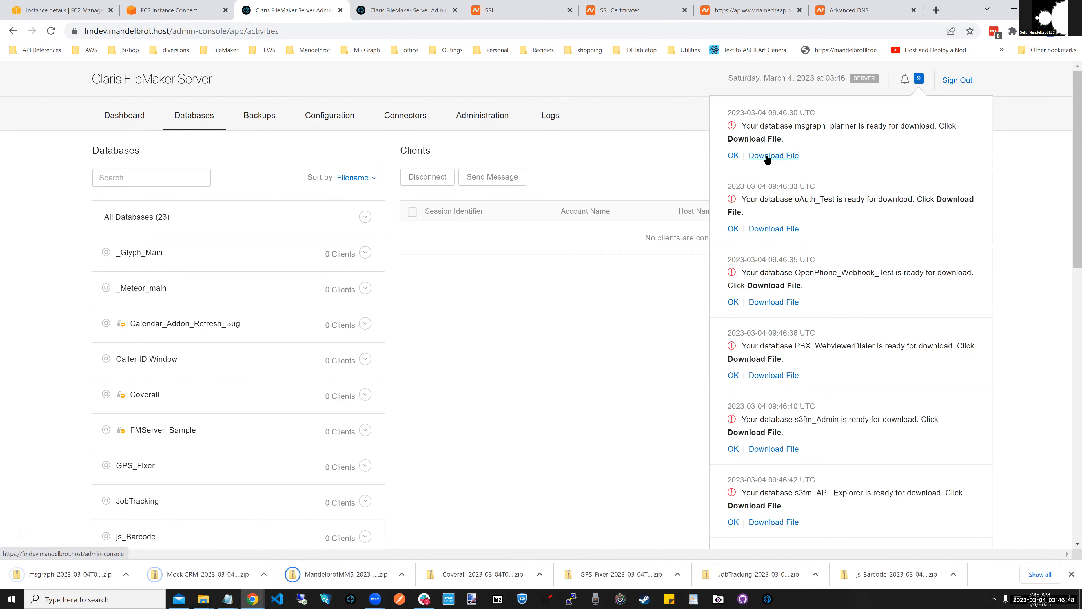
left_click(765, 157)
left_click(766, 157)
left_click(766, 157)
left_click(767, 157)
left_click(767, 157)
left_click(767, 157)
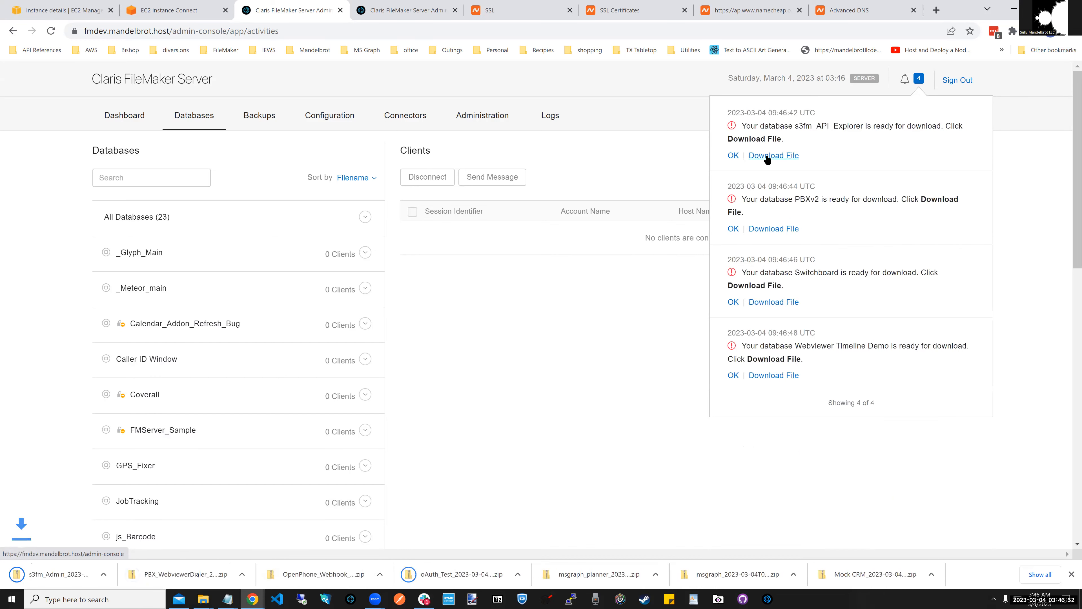
left_click(767, 157)
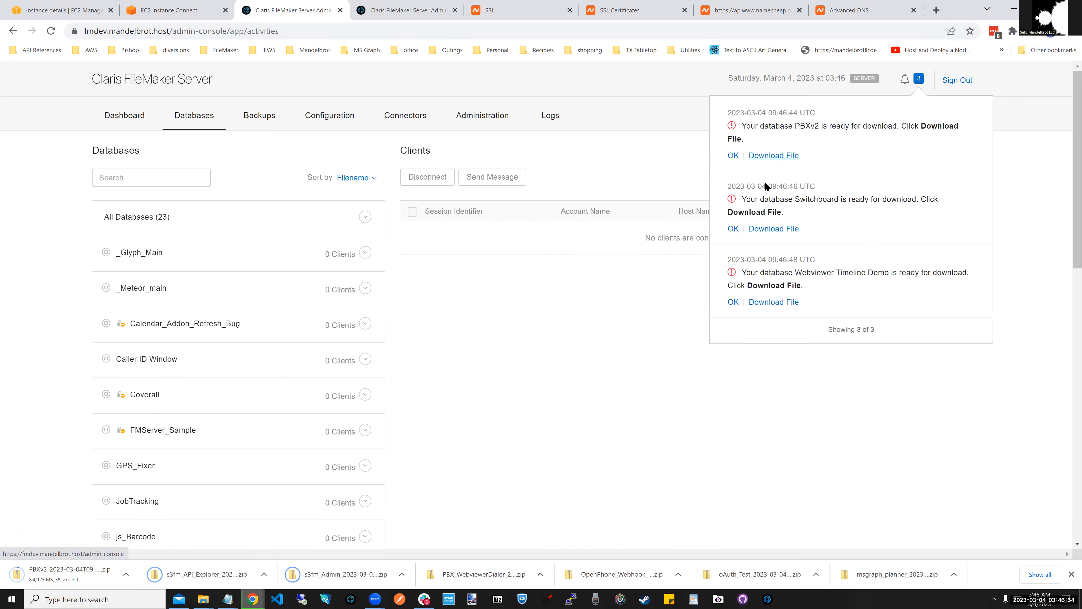
left_click(766, 230)
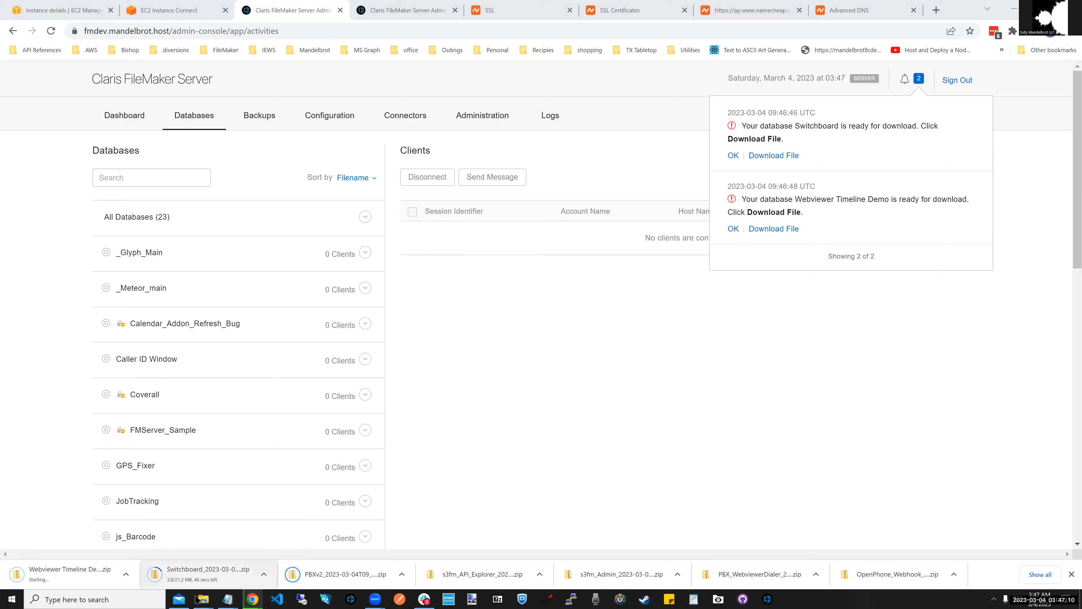
Open the Downloads folder in File Explorer
right_click(196, 599)
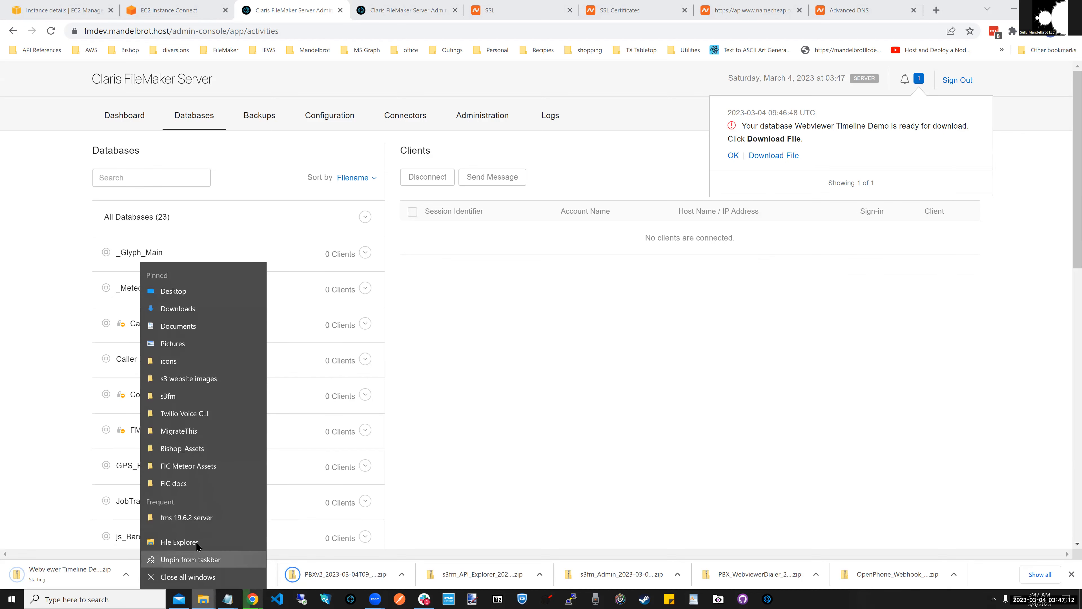
left_click(180, 309)
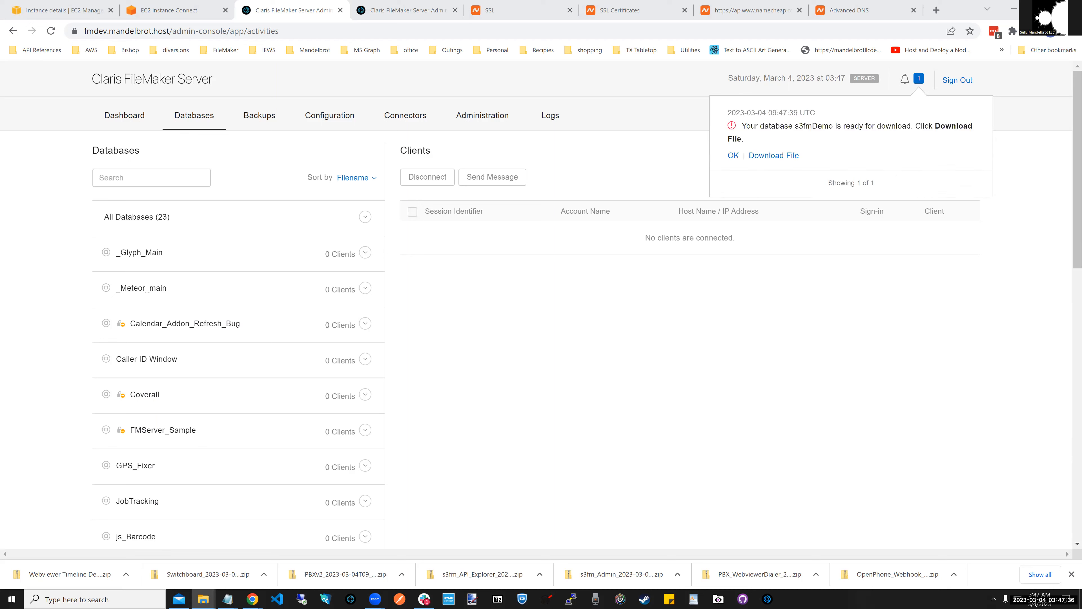
Download the s3fmDemo file from its notification, close the notifications, and open the Backups page
left_click(776, 156)
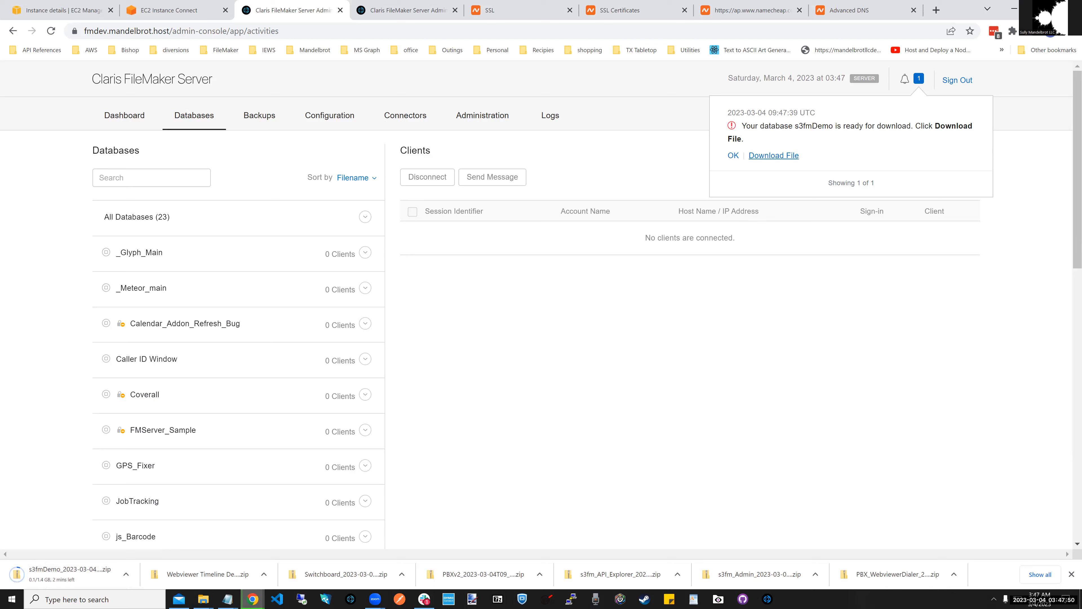
left_click(473, 194)
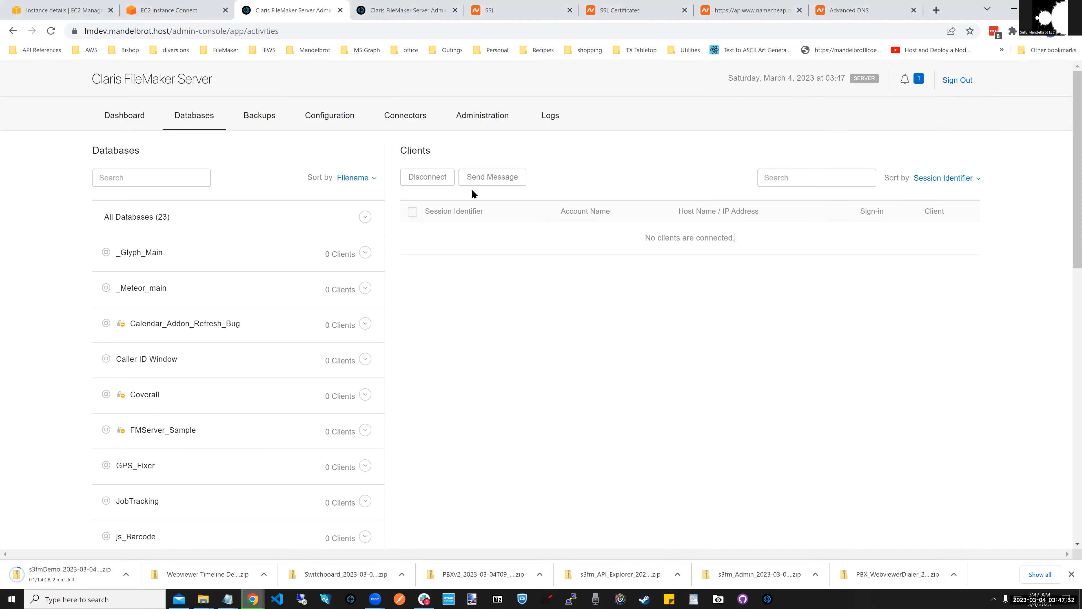
left_click(257, 120)
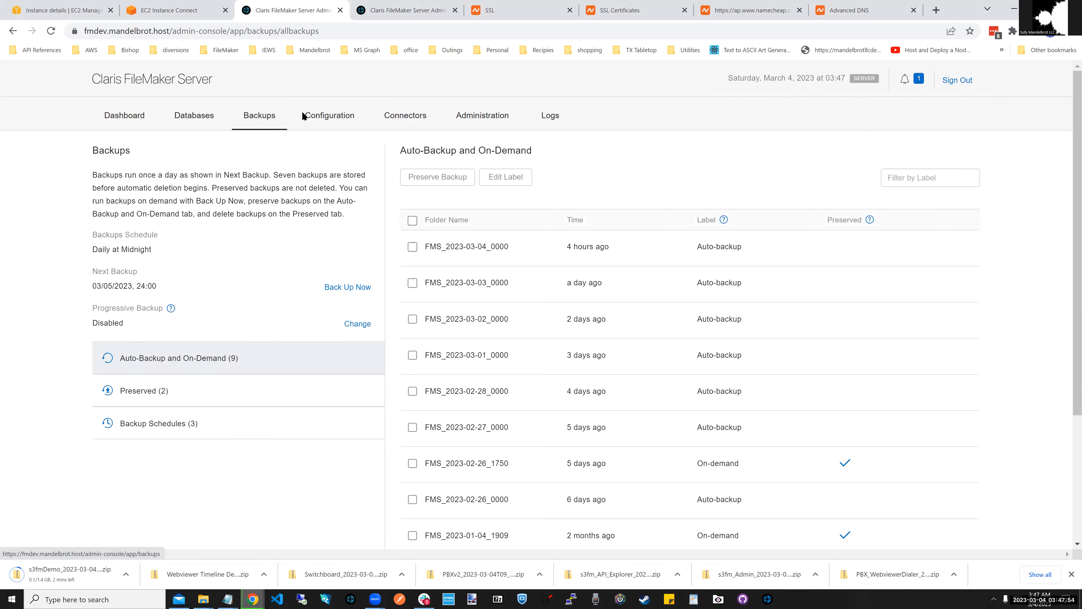
Open all hosted databases, then dismiss the s3fmDemo download notification
left_click(321, 114)
left_click(195, 122)
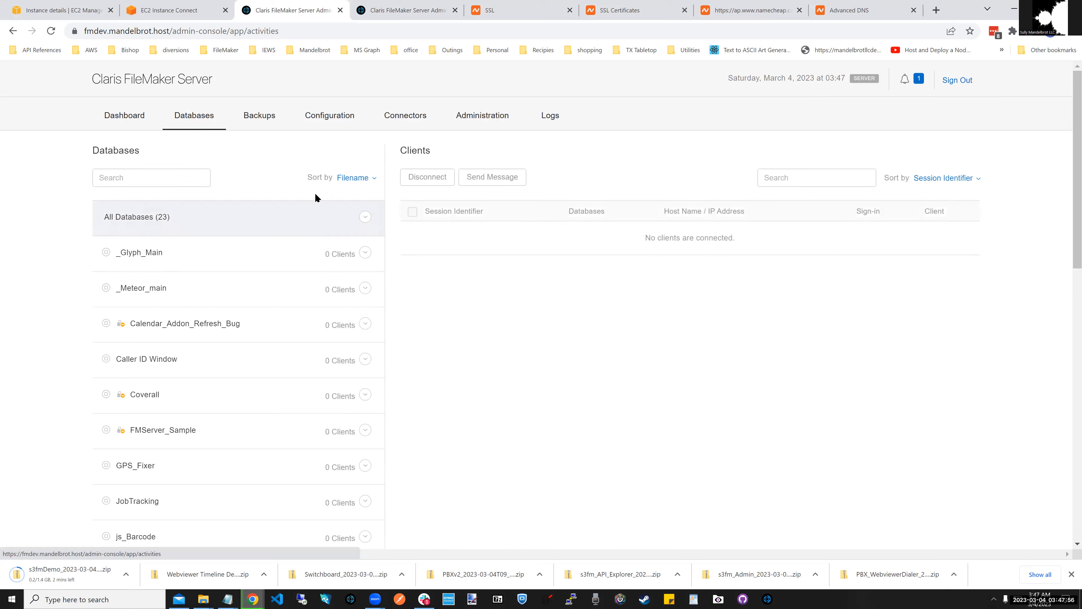
left_click(364, 217)
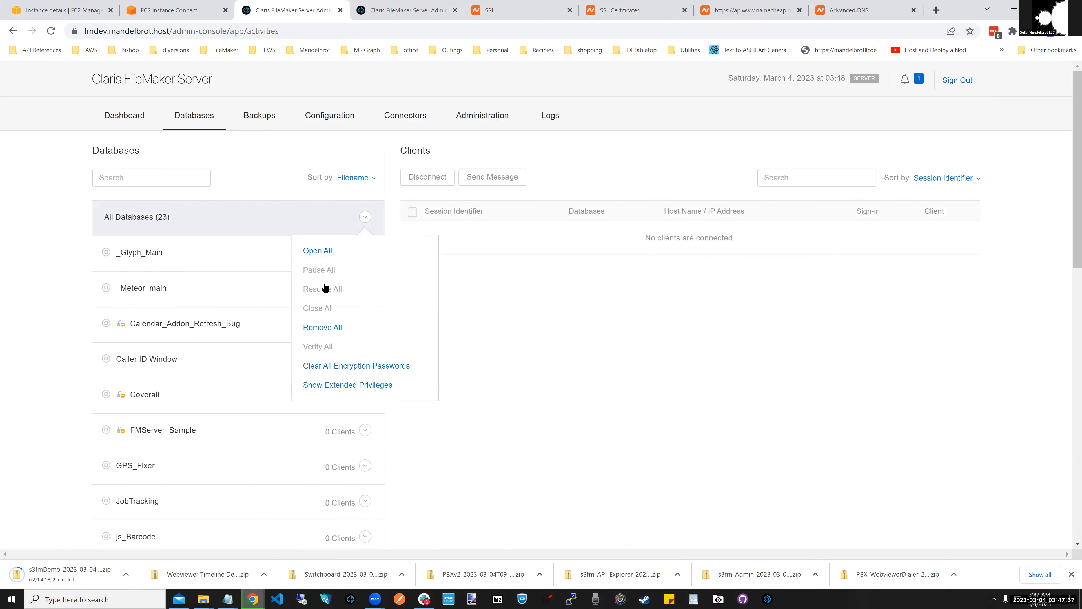
left_click(331, 251)
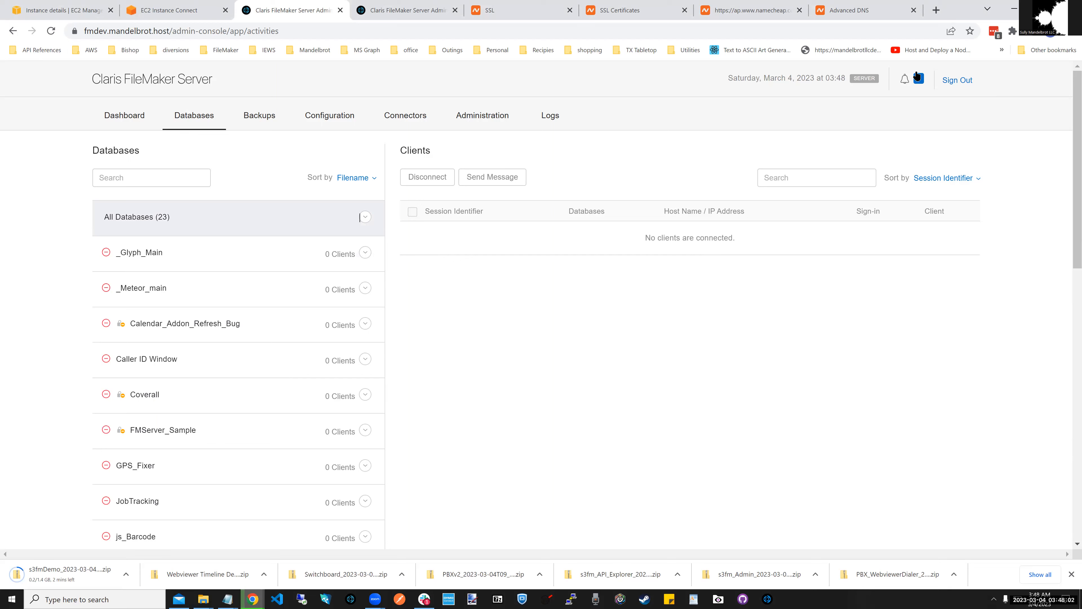
left_click(908, 80)
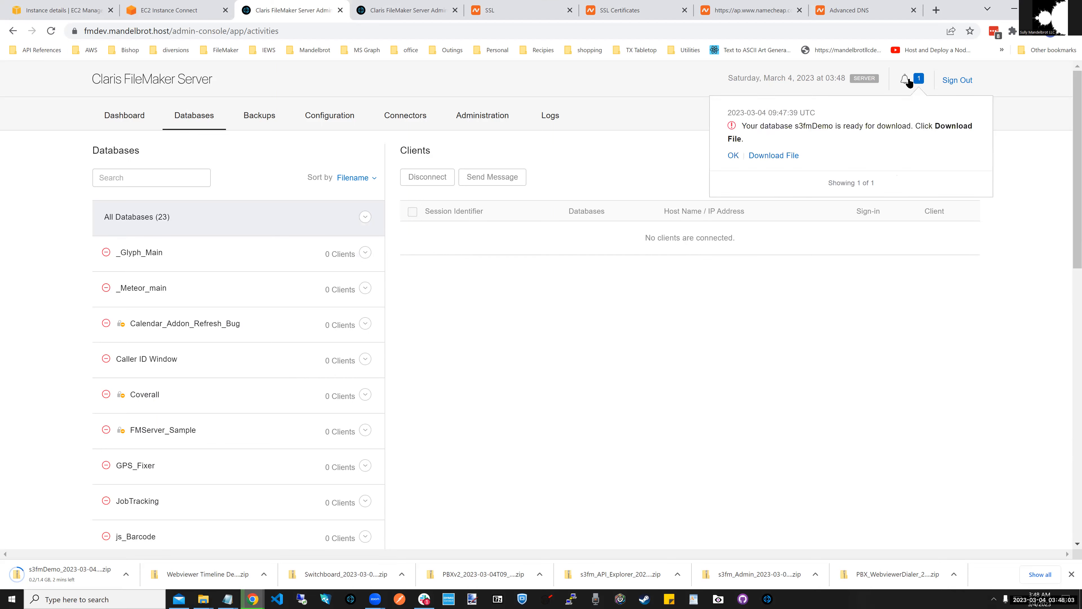
left_click(733, 156)
Save all script and verify schedules to a settings file from the Script and Verify Schedules configuration
left_click(413, 115)
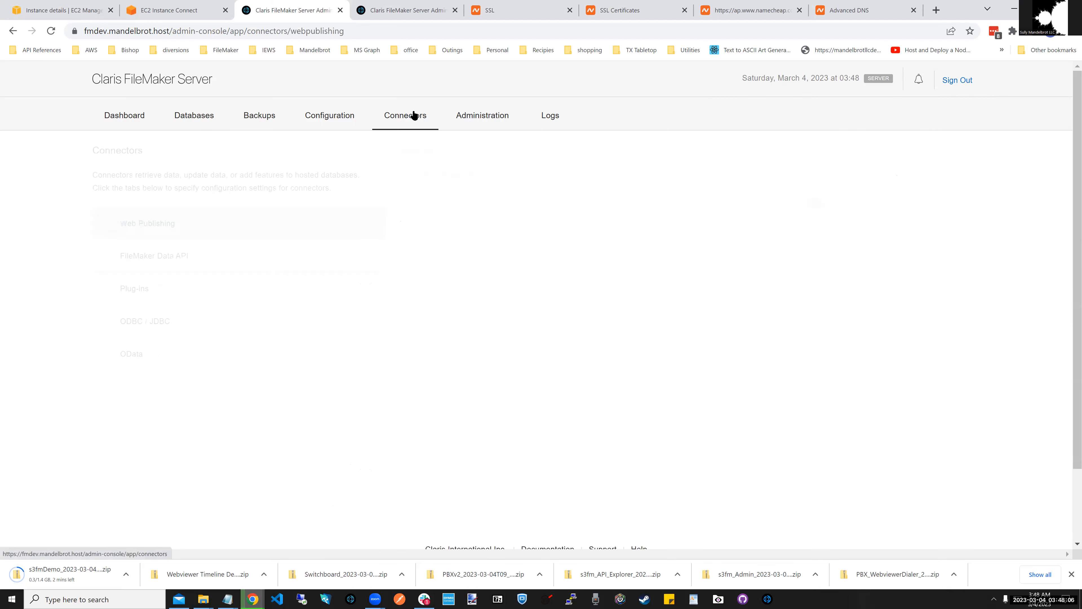
left_click(331, 116)
left_click(213, 314)
left_click(946, 184)
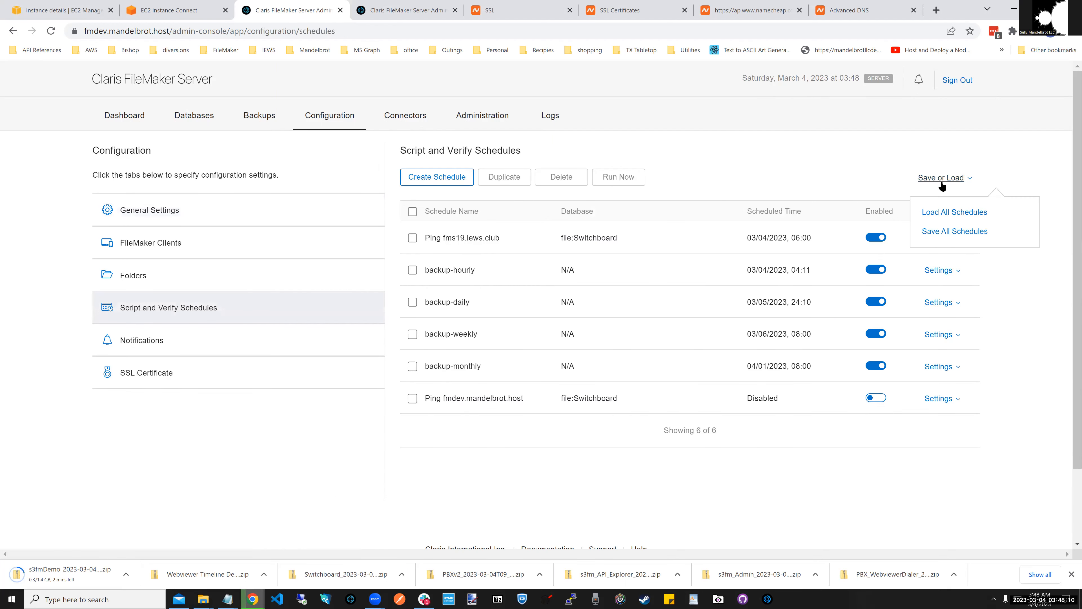
left_click(956, 231)
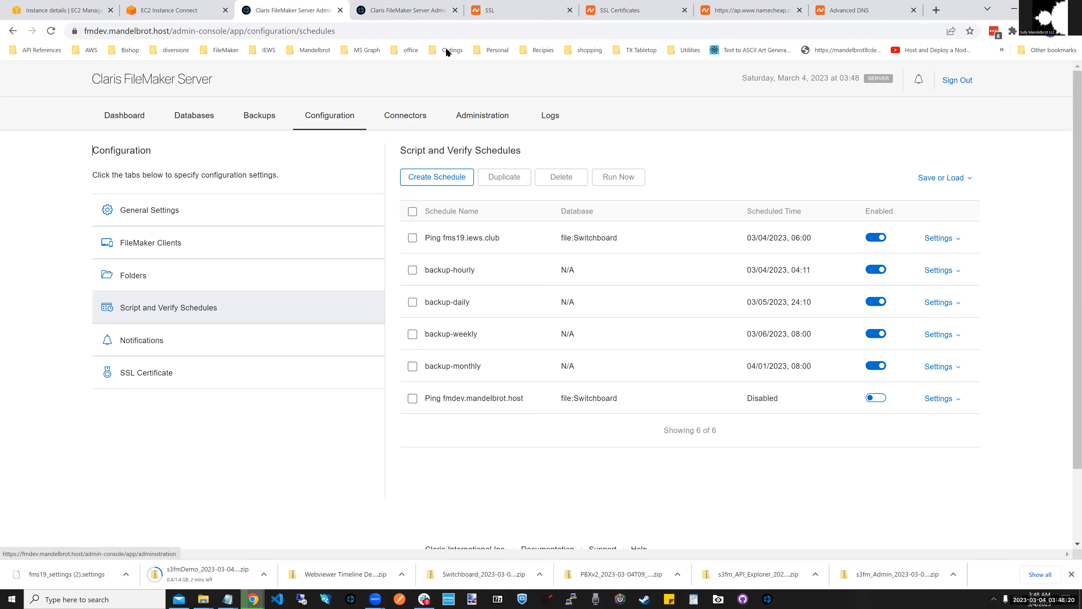
Extract the downloaded Switchboard zip archive into its default Downloads subfolder
mouse_move(393, 12)
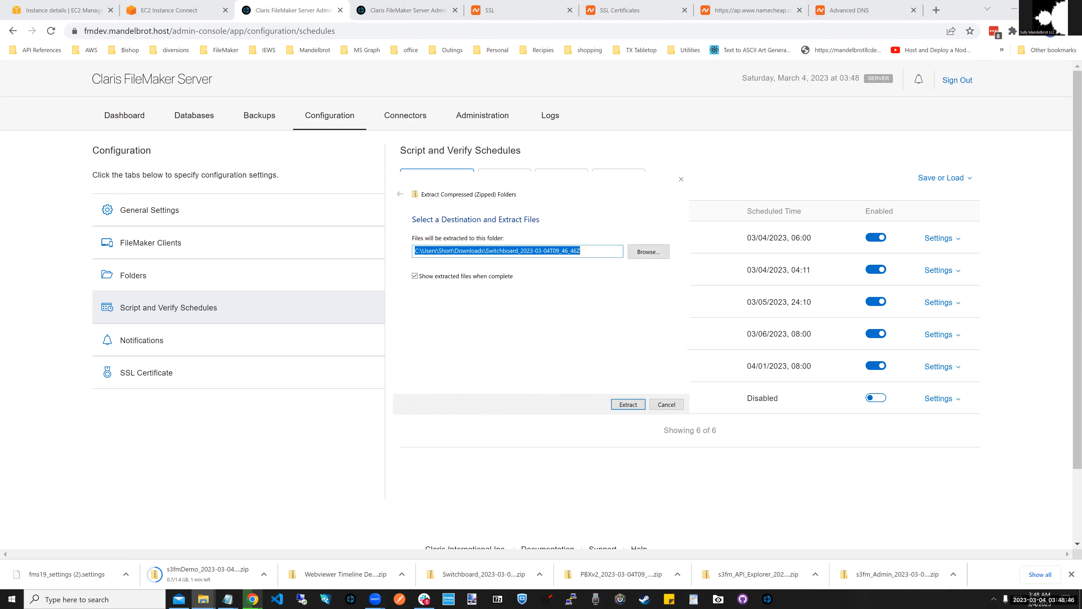
key("Return")
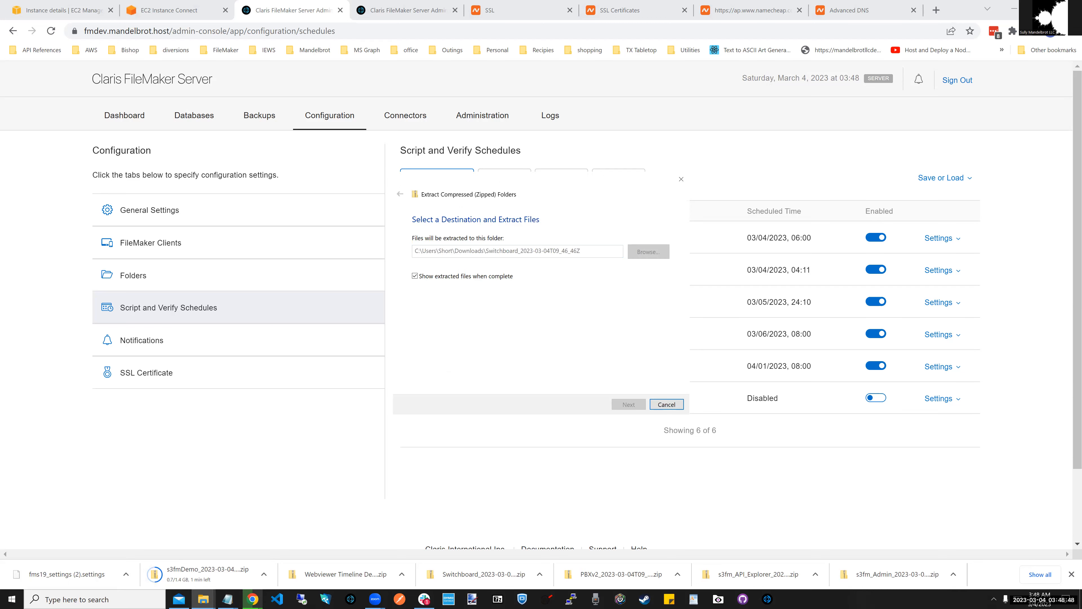
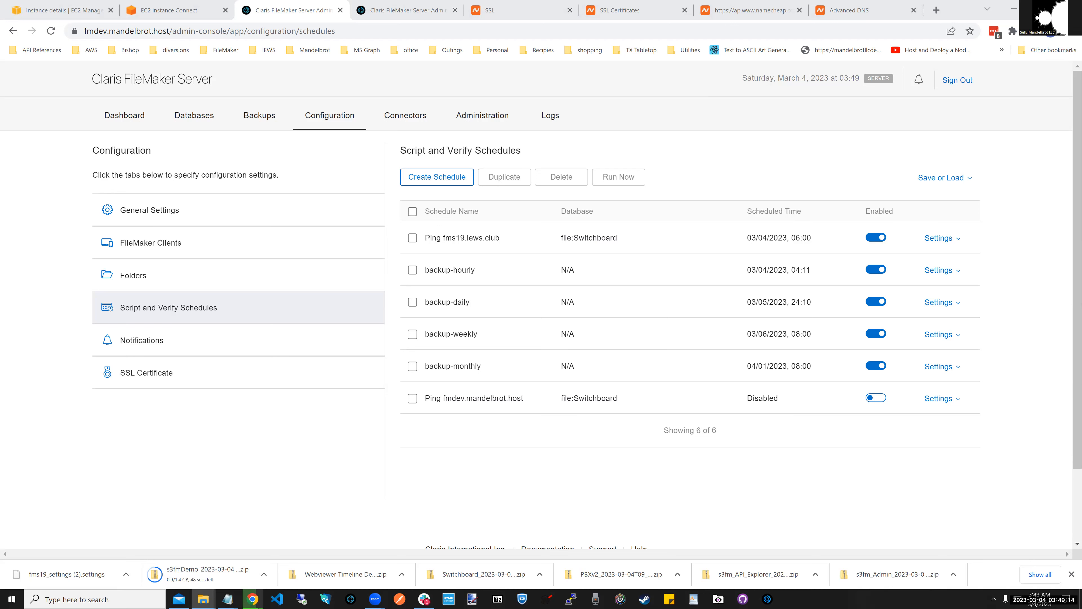
Extract the Webviewer Timeline Demo zip archive into the extracted folder inside Downloads
left_click(647, 253)
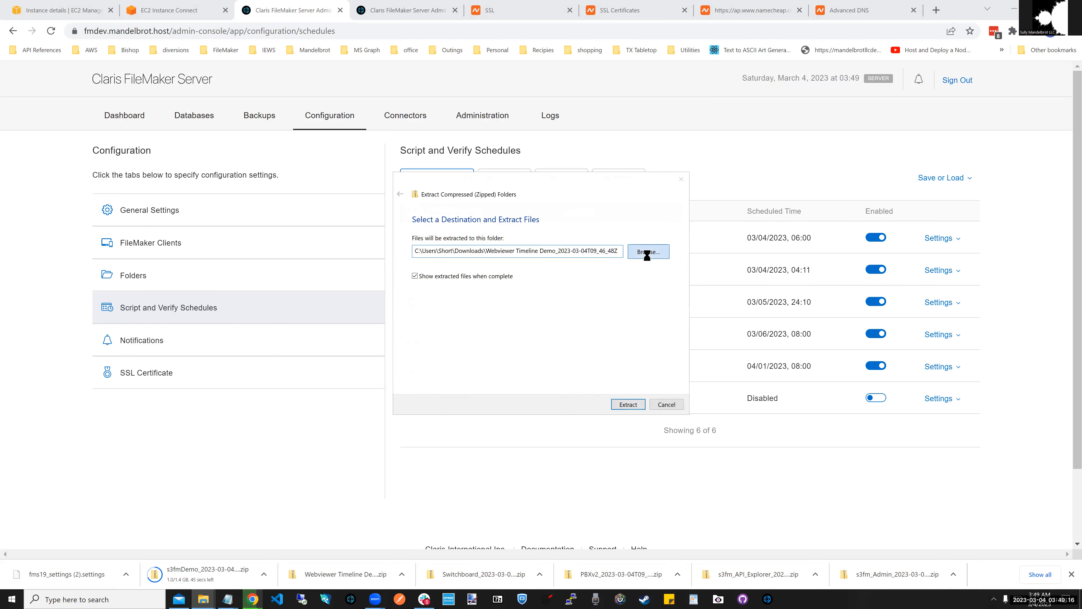
left_click(438, 211)
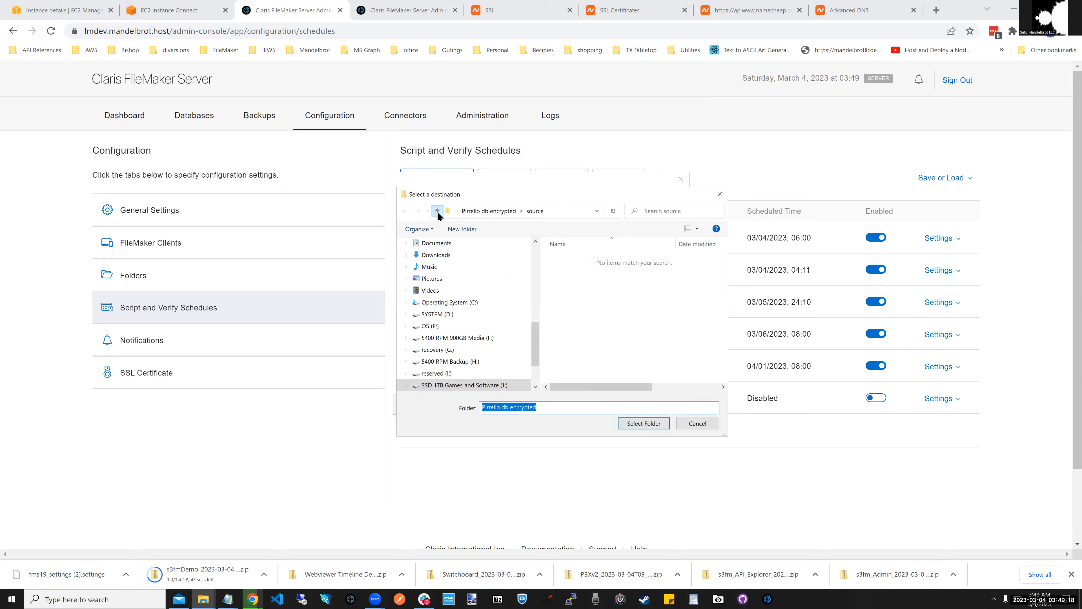
scroll(445, 281, "up", 2)
left_click(435, 311)
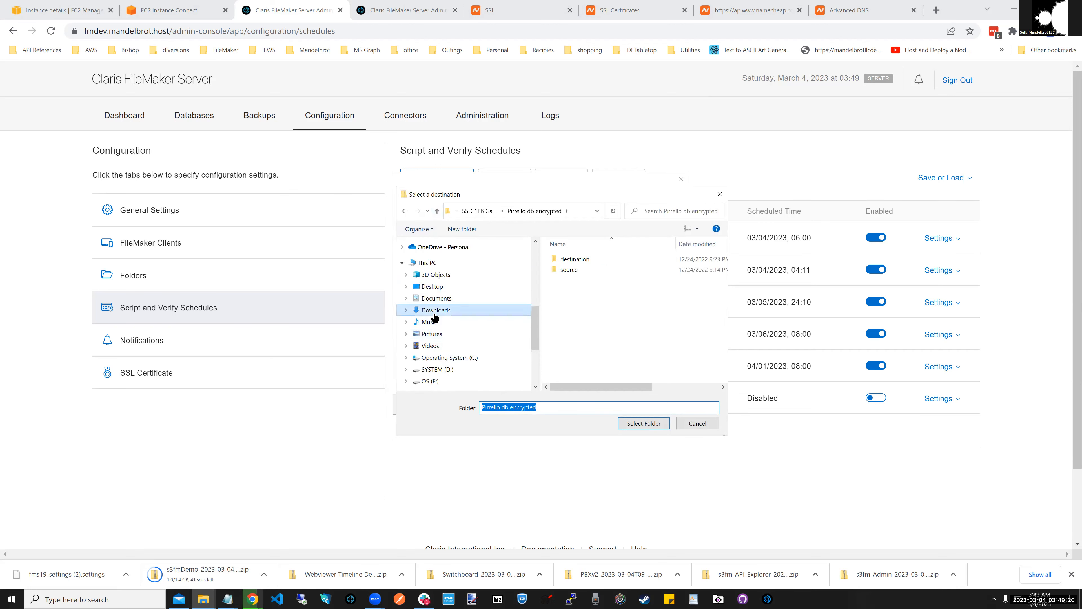
left_click(572, 259)
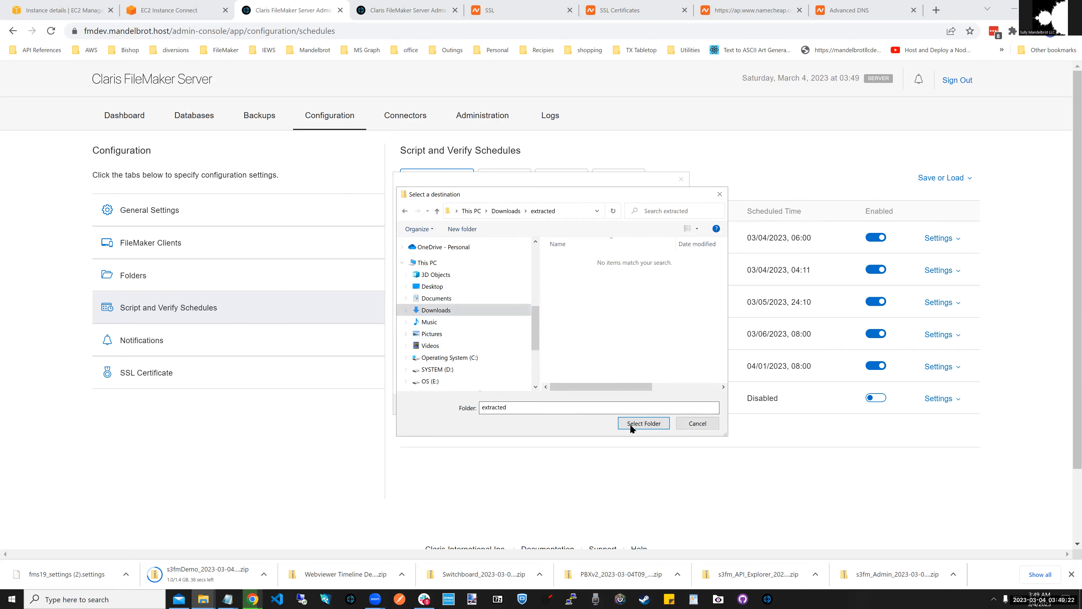
left_click(642, 423)
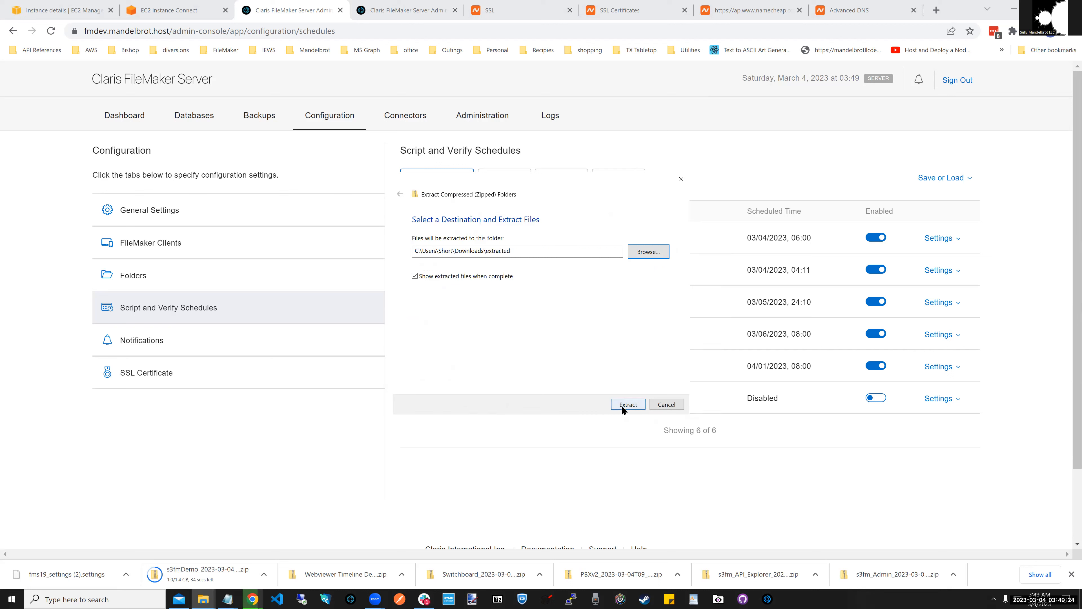
left_click(635, 404)
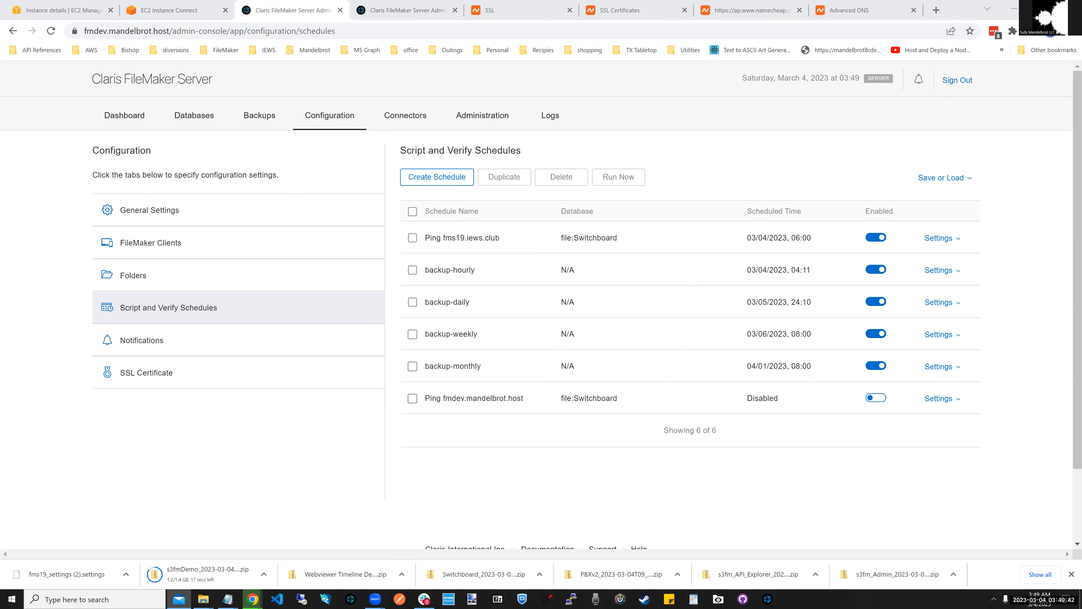
Close the certificate signing request dialog, open Import Certificate, and extract the downloaded fmdev_mandelbrot_host certificate archive
left_click(401, 16)
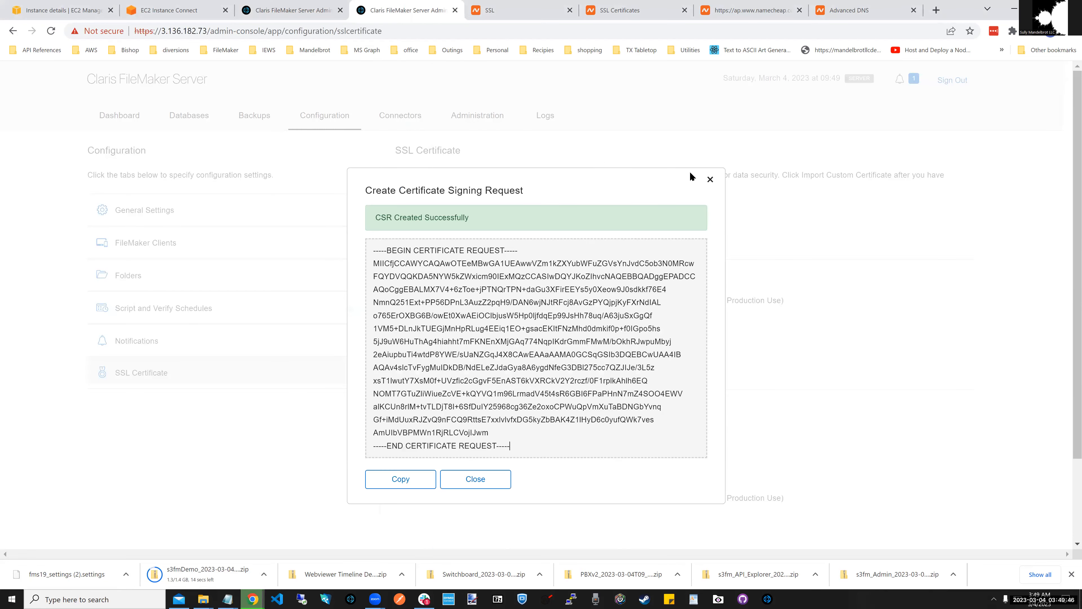
left_click(709, 178)
left_click(489, 211)
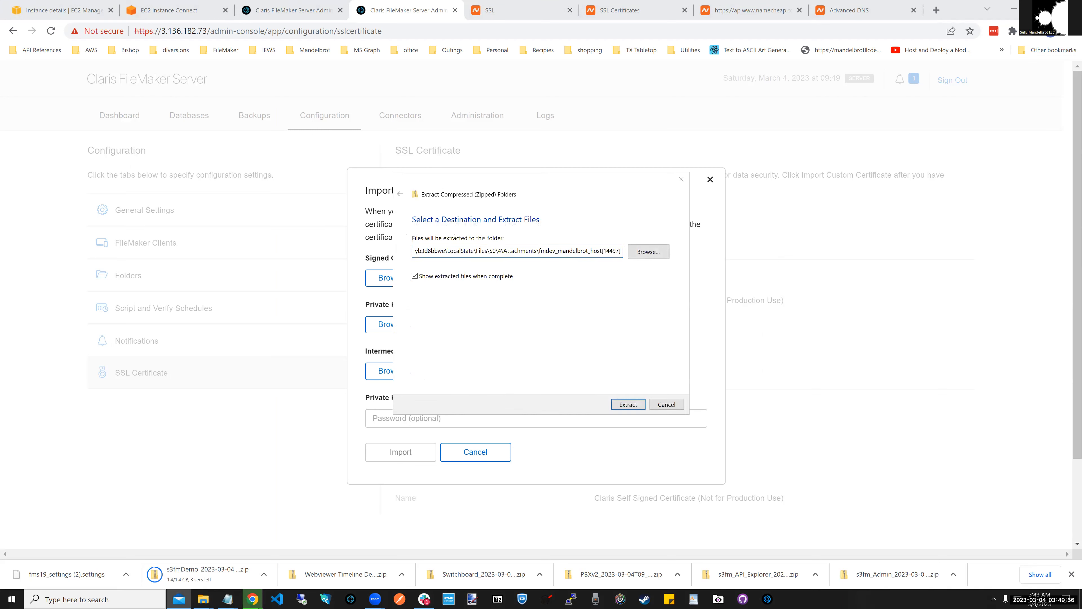
left_click(619, 405)
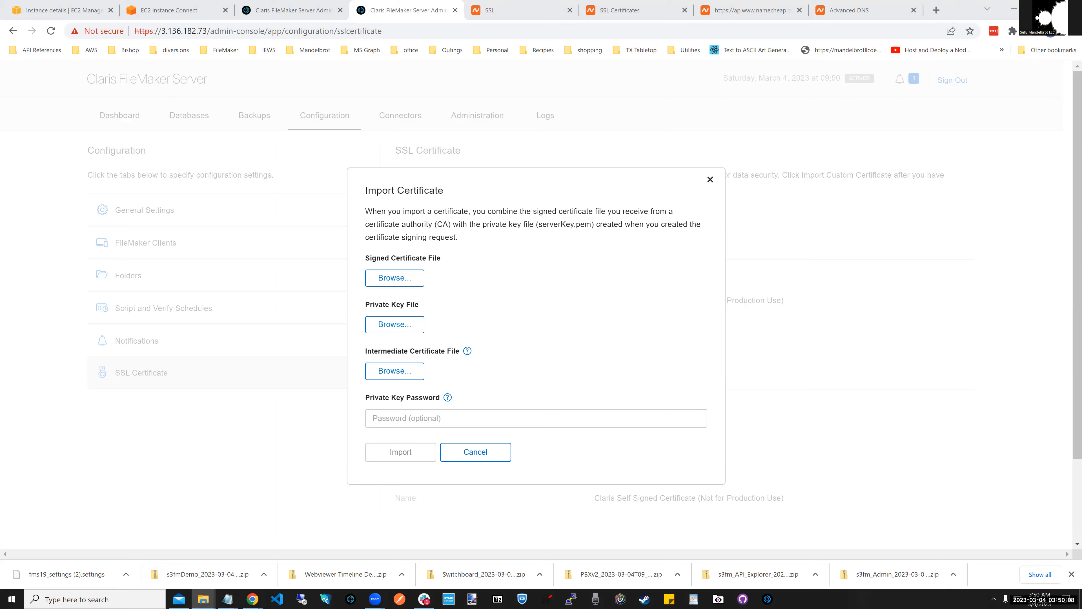
Select both extracted certificate files, fmdev_mandelbrot_host and its ca-bundle, in the attachment folder and close the folder
left_click(614, 184)
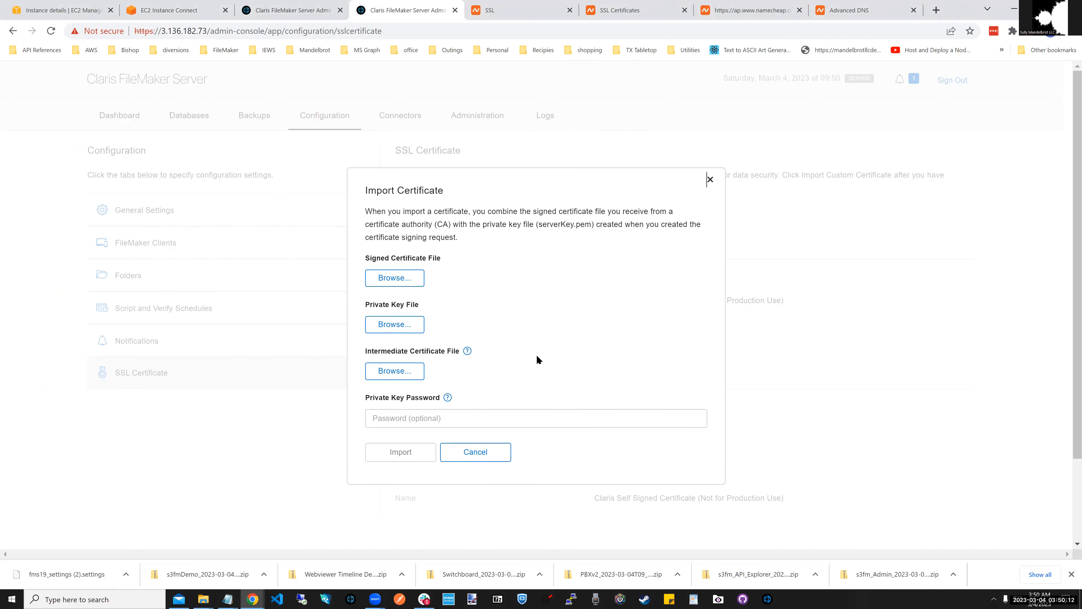
key("alt+Tab")
left_click_drag(232, 276, 222, 239)
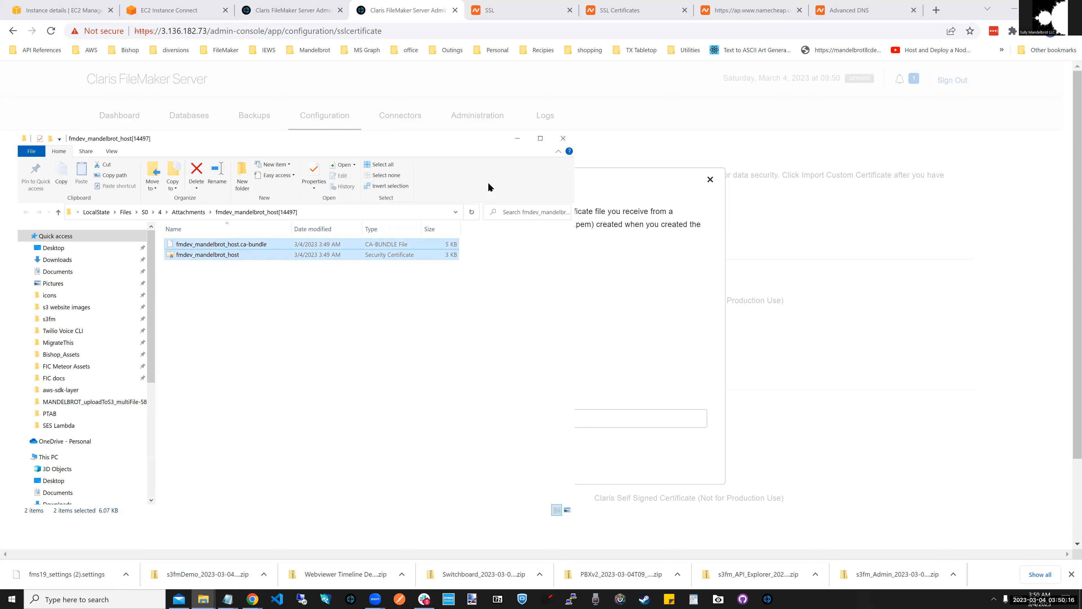
left_click(563, 140)
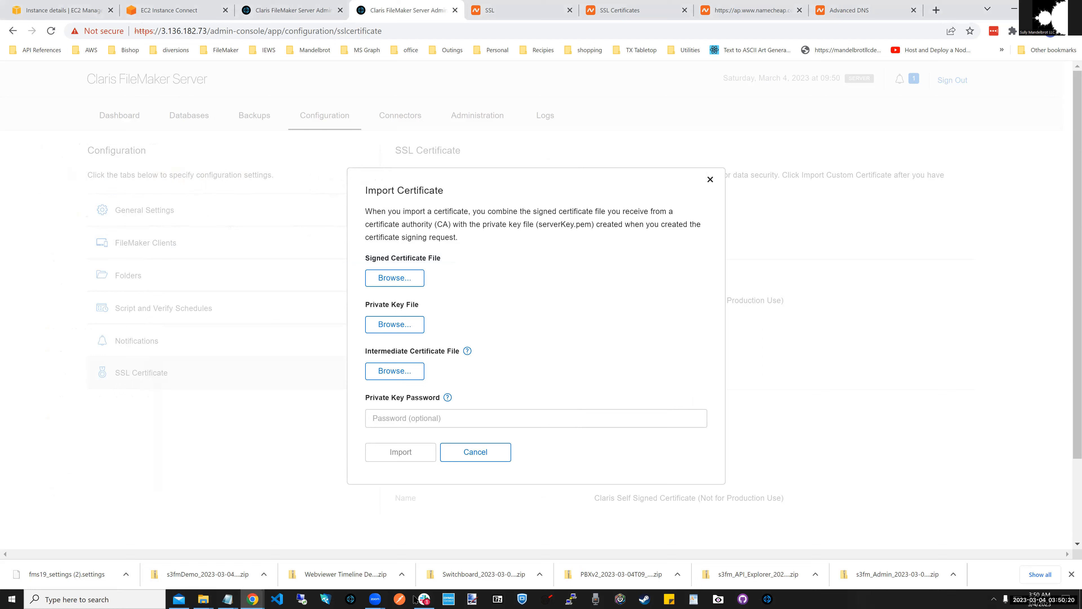
Choose fmdev_mandelbrot_host from Downloads\extracted as the signed certificate file
mouse_move(205, 600)
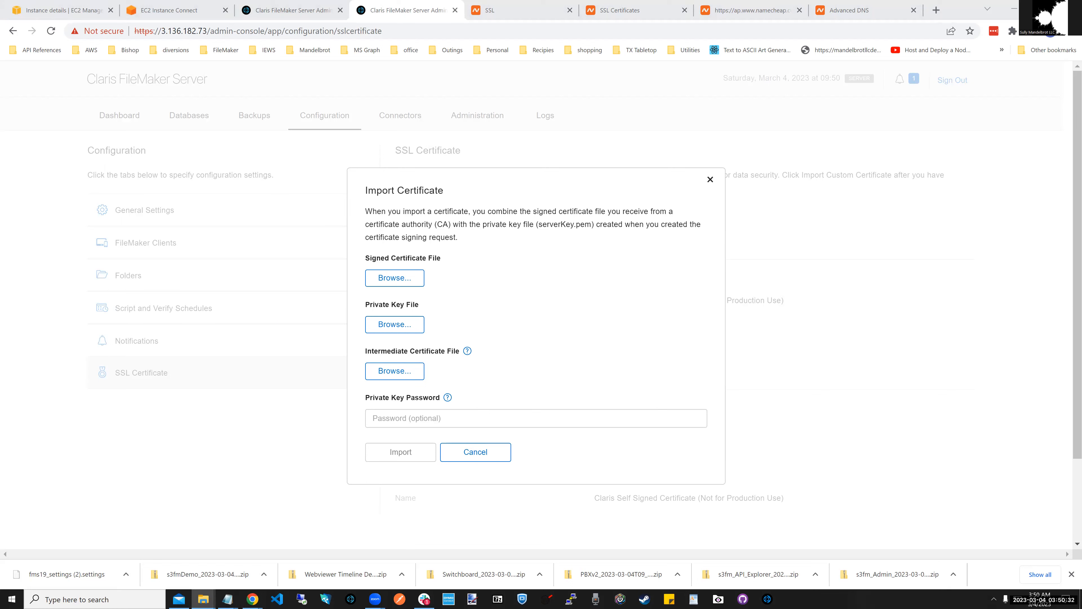
left_click(384, 279)
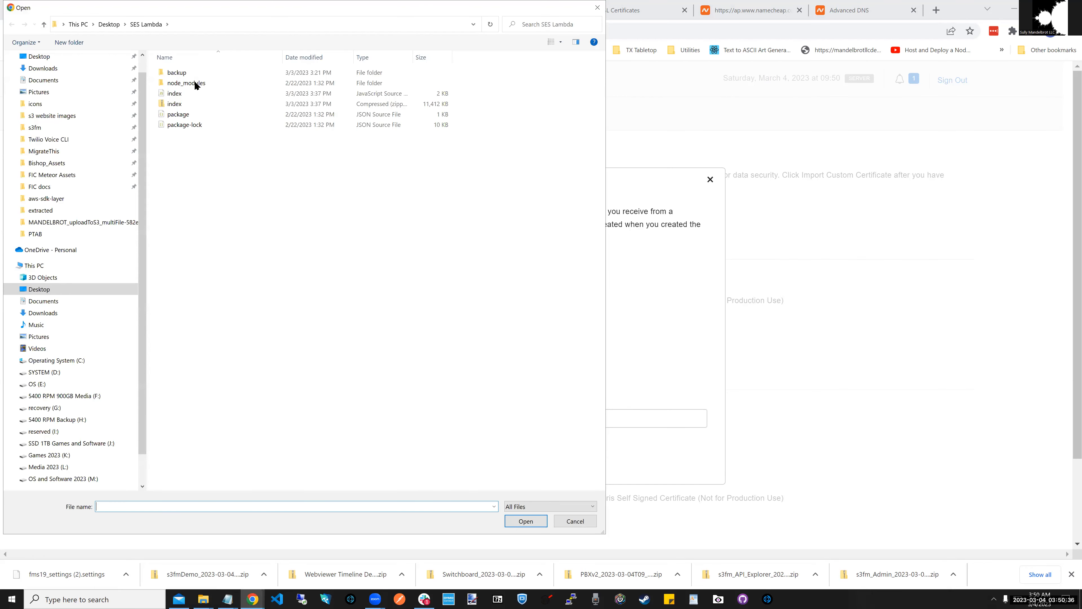
left_click(49, 70)
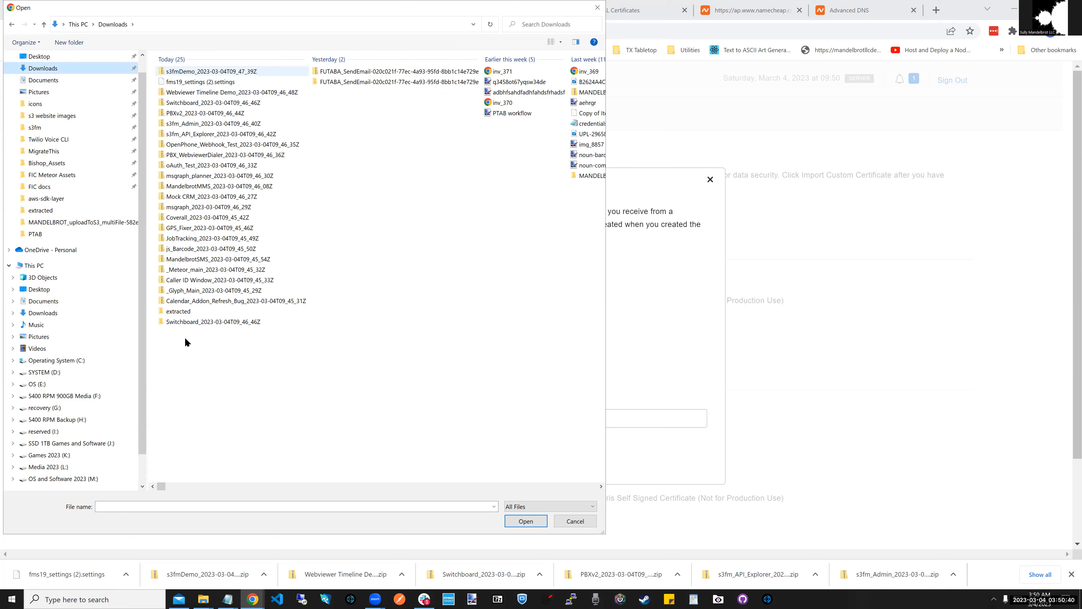
left_click(184, 314)
double_click(185, 314)
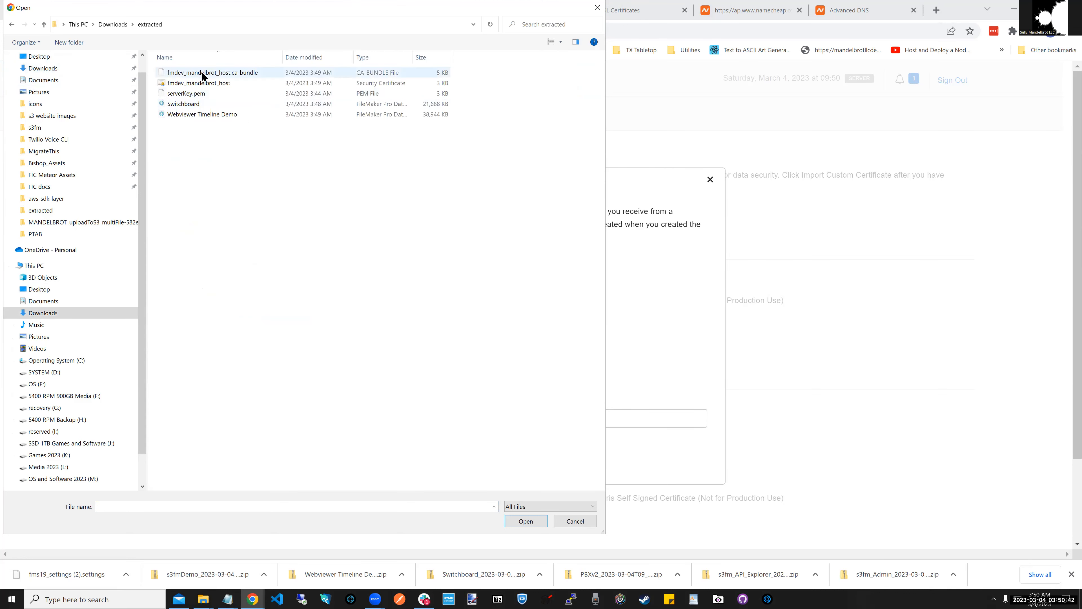
left_click(209, 86)
double_click(209, 85)
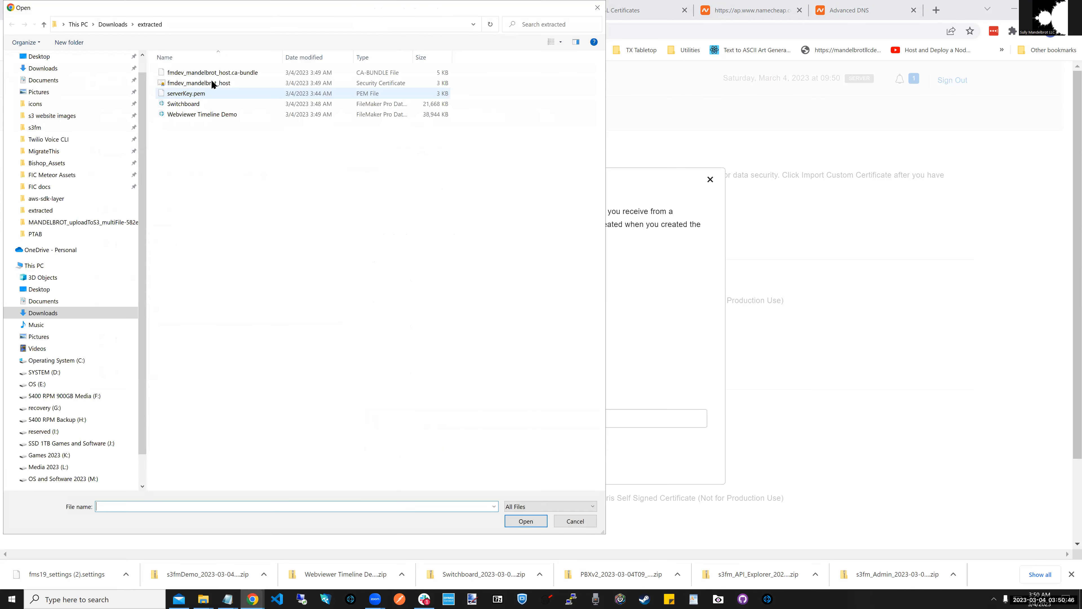
Choose fmdev_mandelbrot_host.ca-bundle as the intermediate certificate and serverKey.pem as the private key file
left_click(219, 73)
double_click(219, 73)
left_click(414, 324)
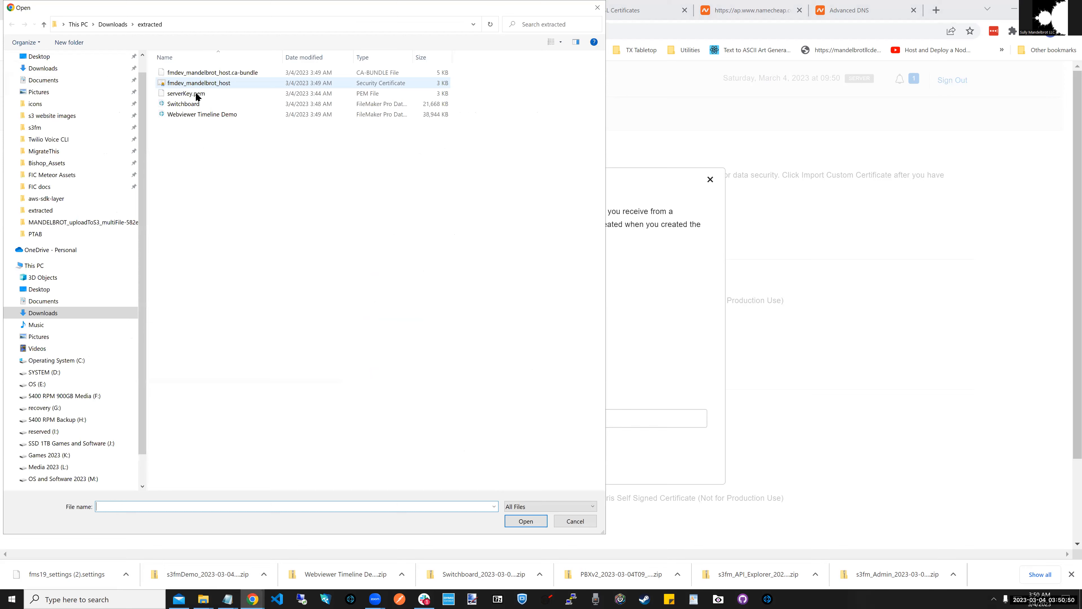
double_click(197, 96)
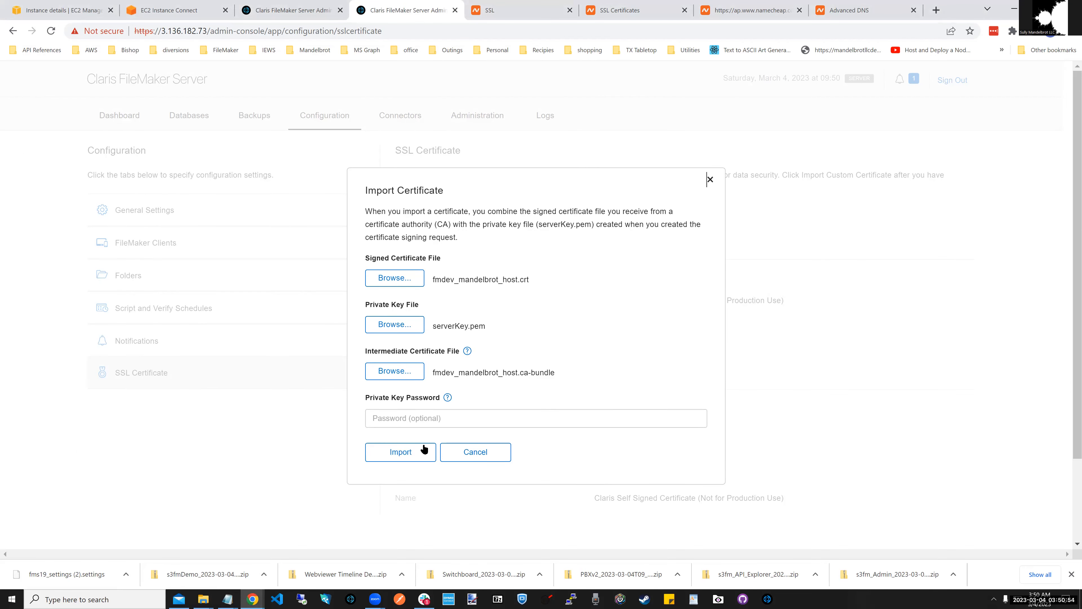
Enter the private key password, import the certificate, and acknowledge the import
left_click(404, 421)
type("•••••••••••")
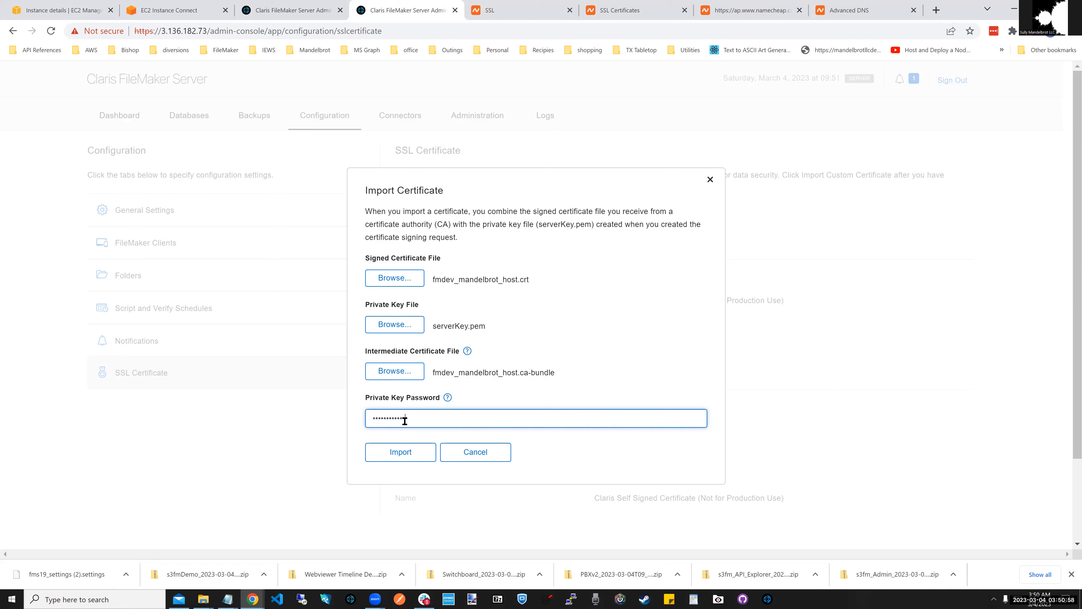
type("•••")
left_click(403, 459)
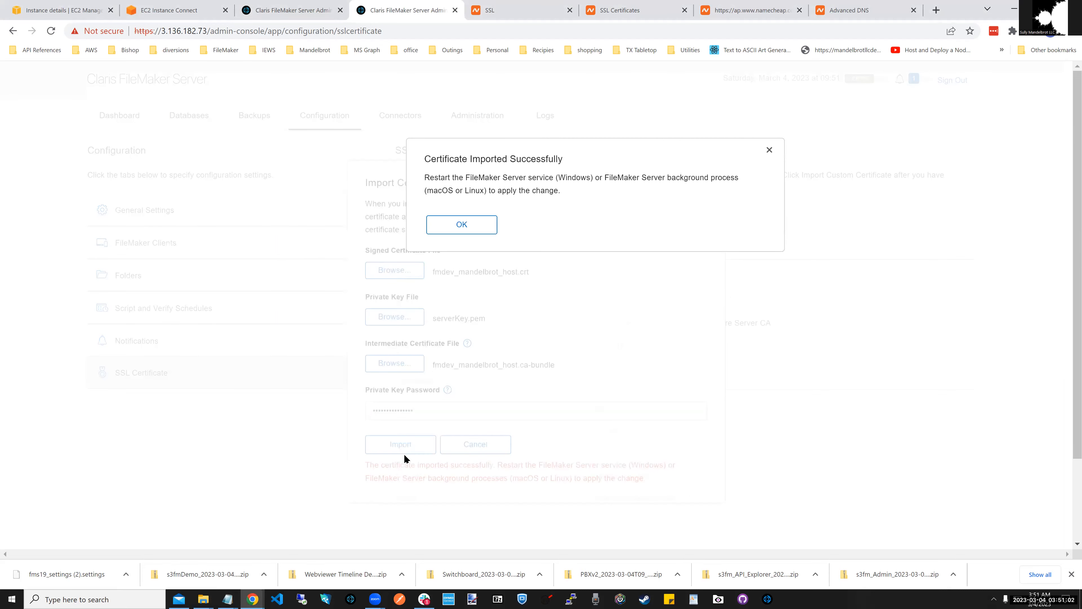
left_click(477, 254)
Stop the Database Server from General Settings with a delay of 0 minutes
left_click(483, 115)
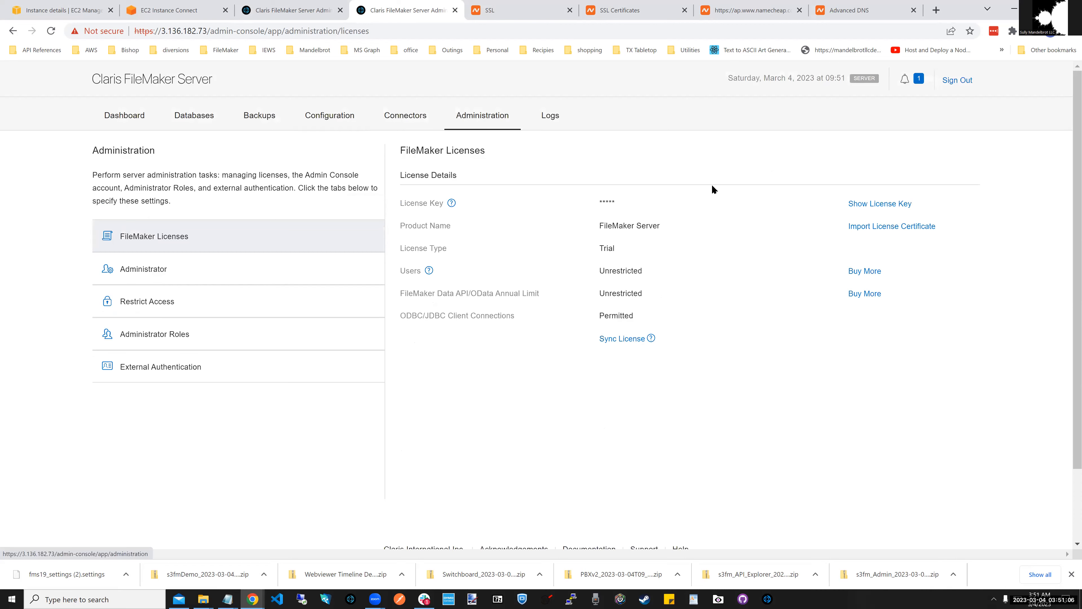
left_click(306, 118)
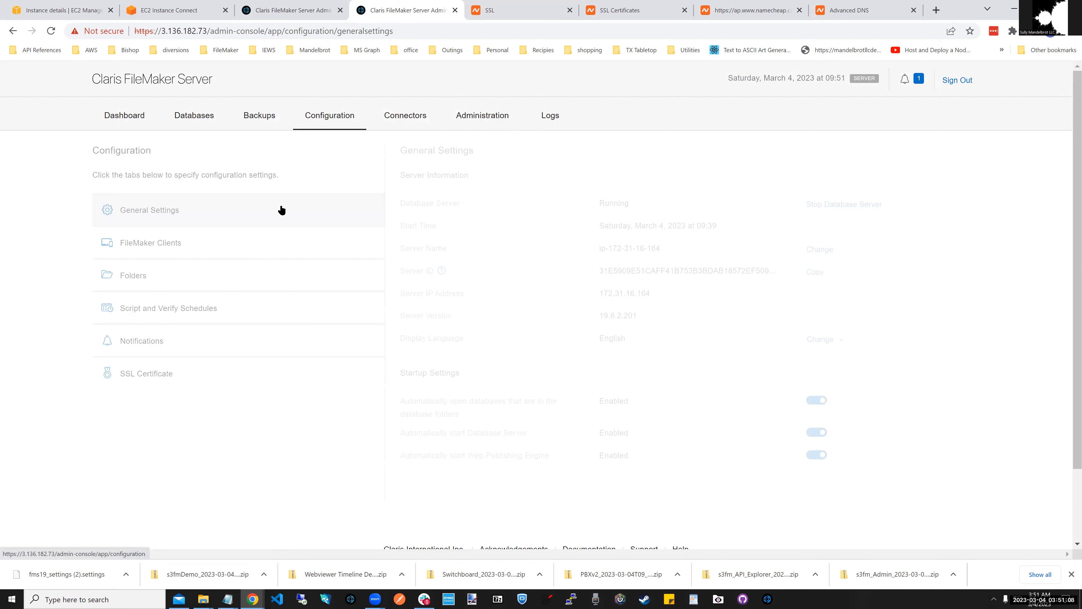
left_click(819, 205)
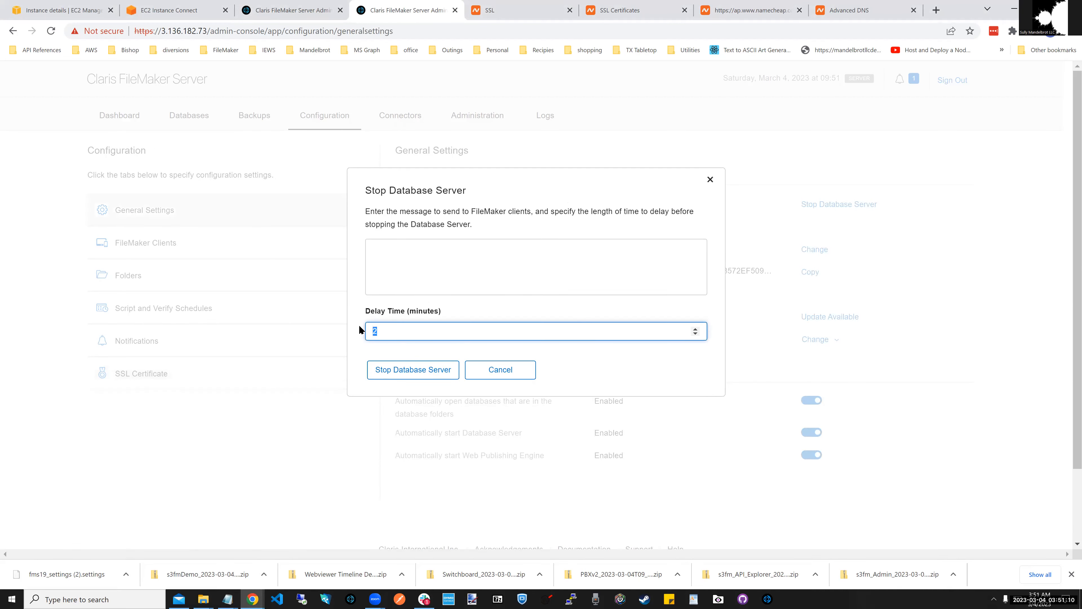
type("0")
left_click(415, 369)
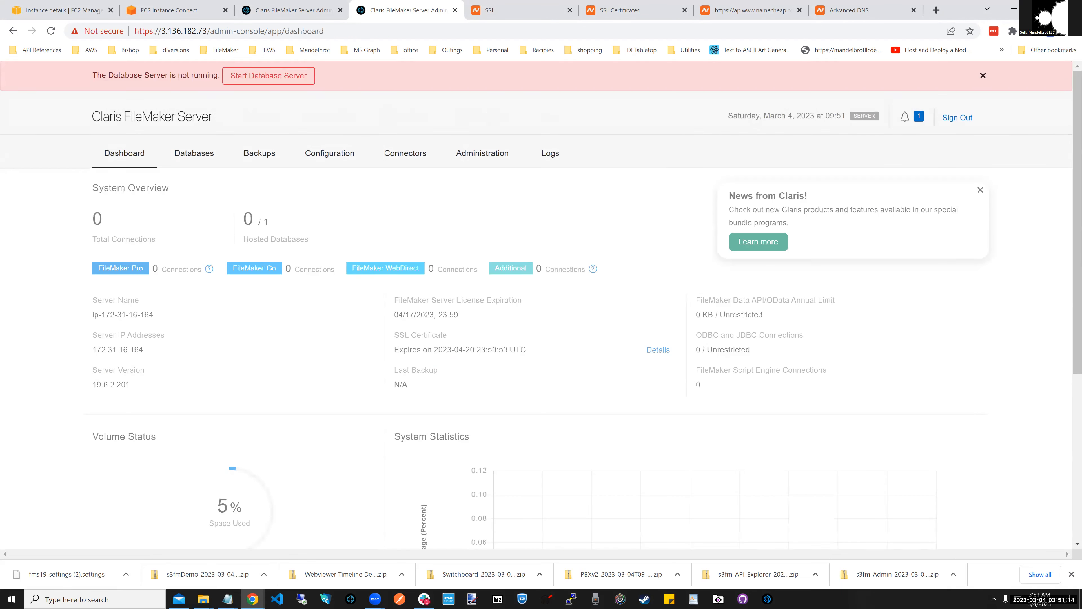
Reboot the EC2 instance with sudo reboot in the Instance Connect terminal
left_click(162, 17)
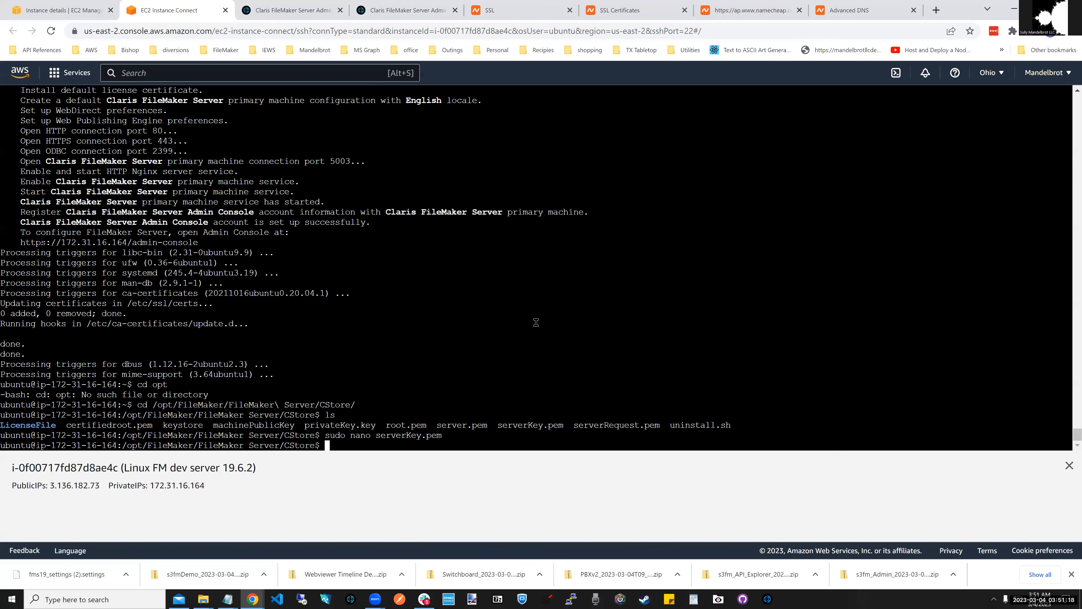
type("sudo reboot")
key("Return")
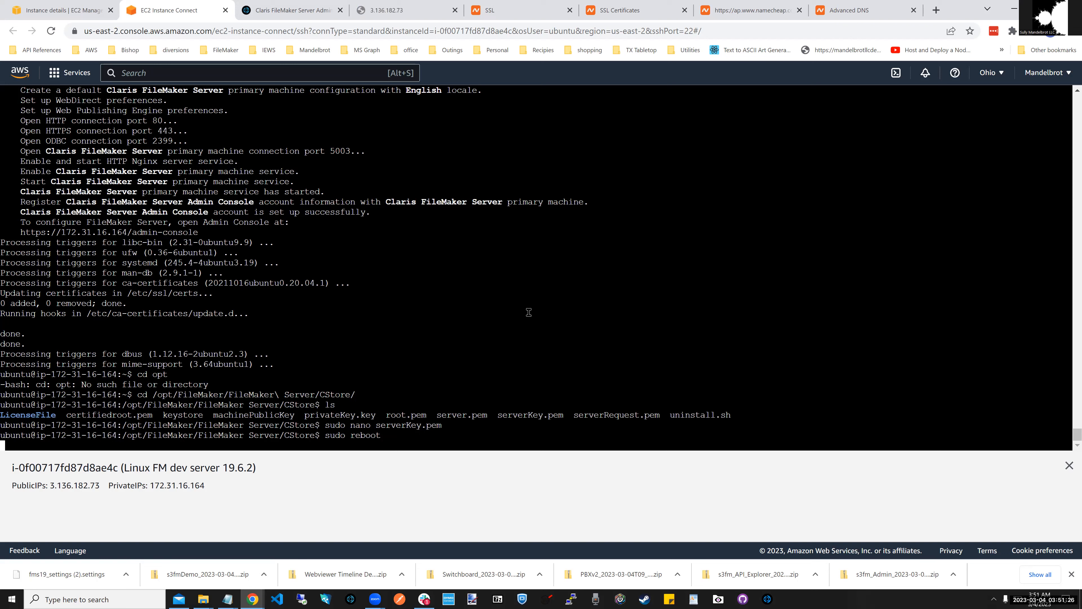
Reload the Instance Connect terminal and admin console to check whether the server is reachable again
left_click(51, 32)
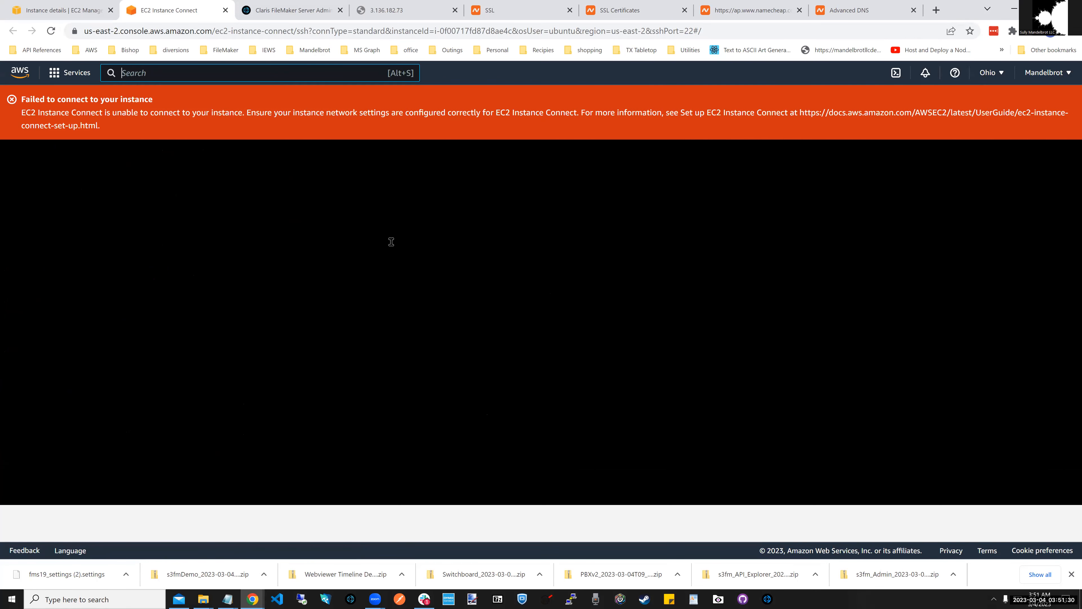
left_click(396, 14)
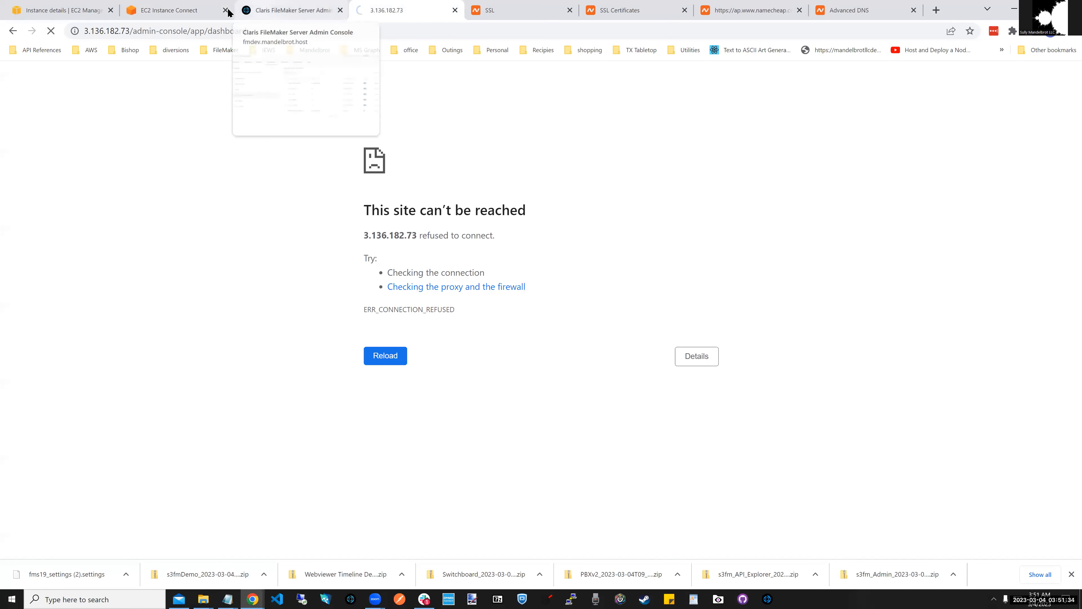
left_click(171, 17)
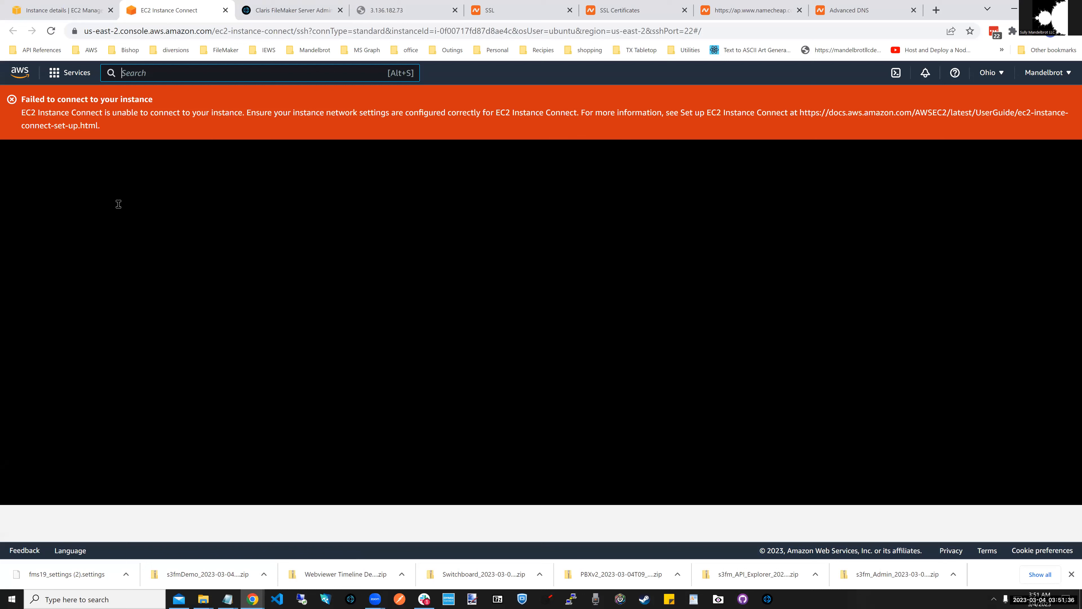
left_click(51, 31)
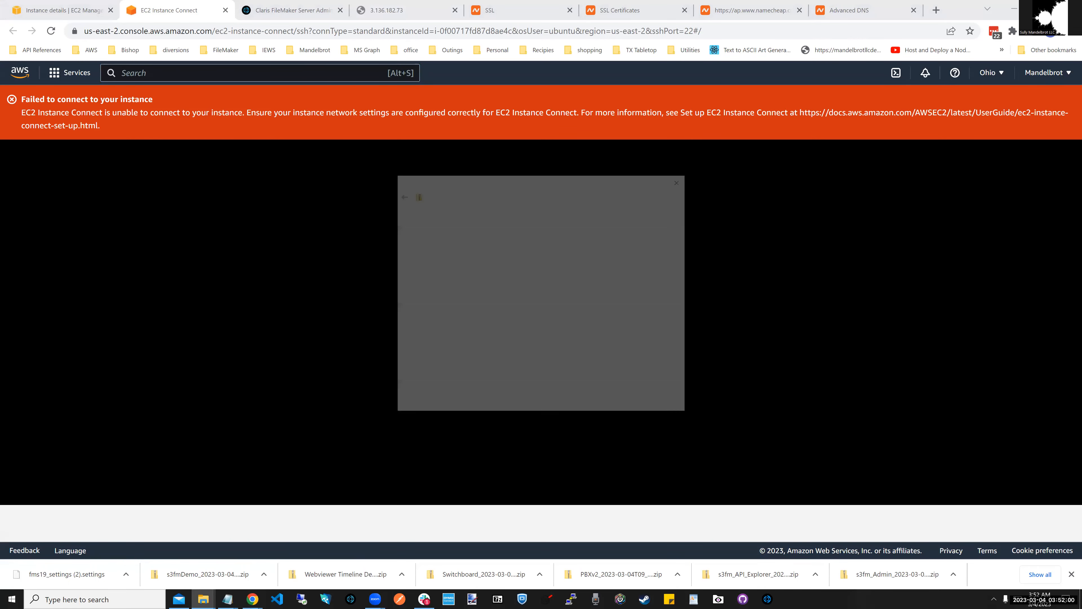
Extract the PBXv2 zip archive from the downloads
left_click(644, 252)
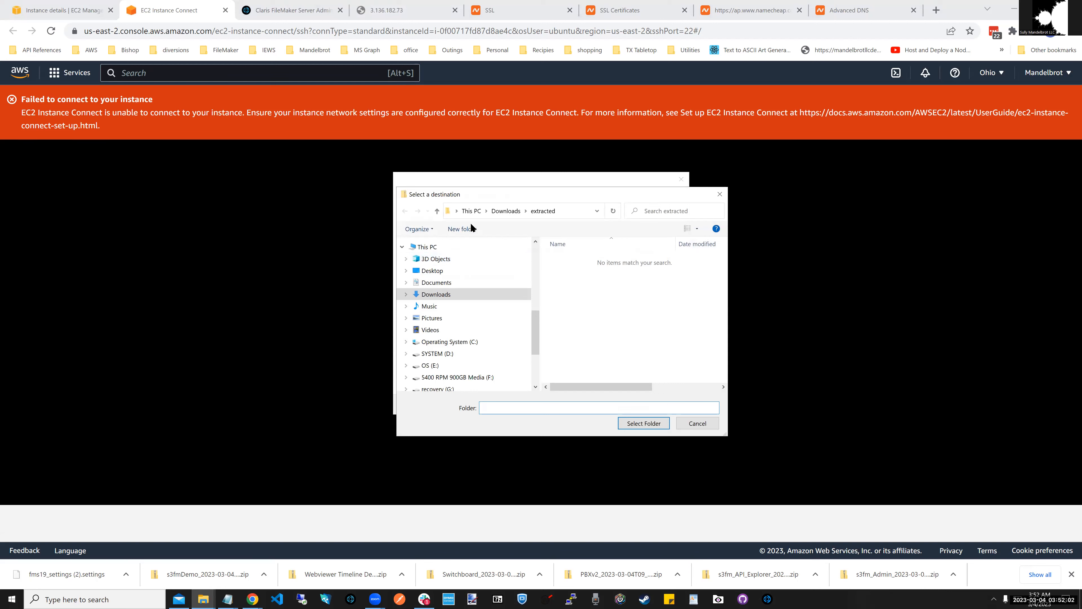
left_click(636, 424)
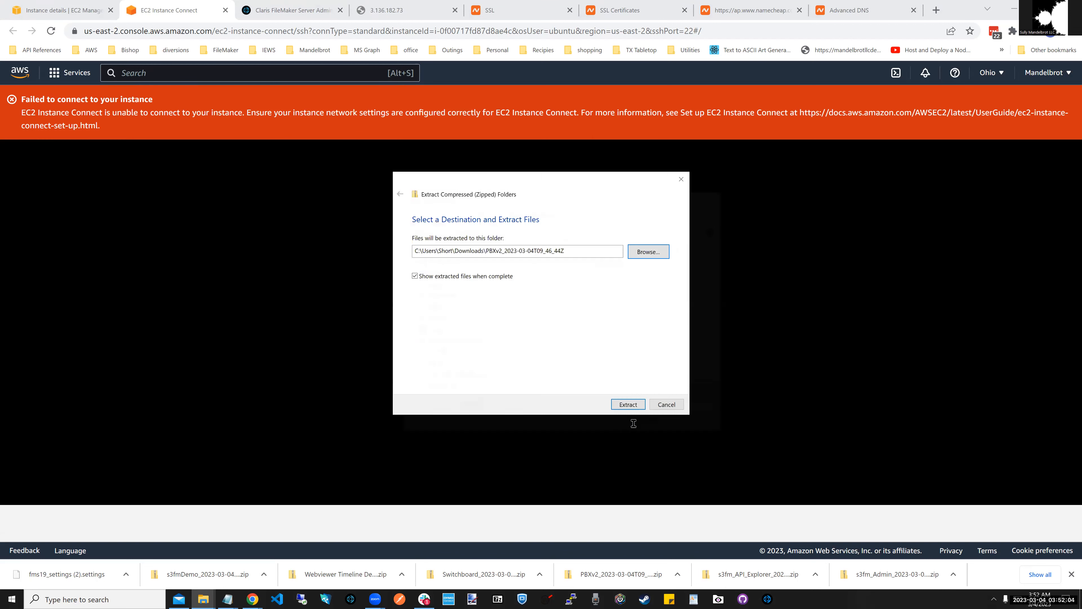
left_click(628, 405)
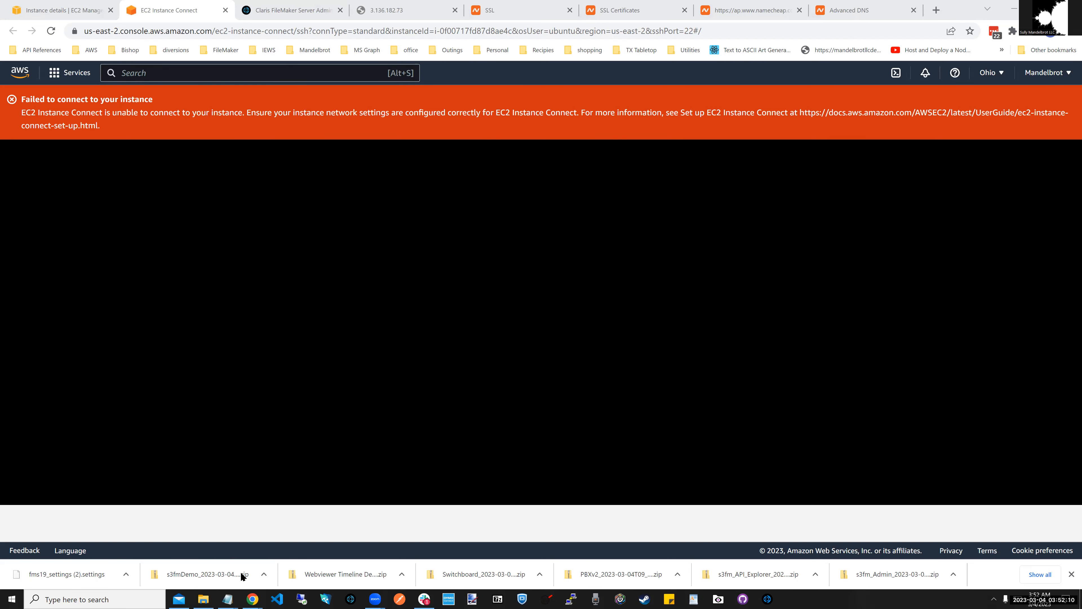
Open the Downloads folder in File Explorer and delete the PBXv2 zip archive
right_click(203, 599)
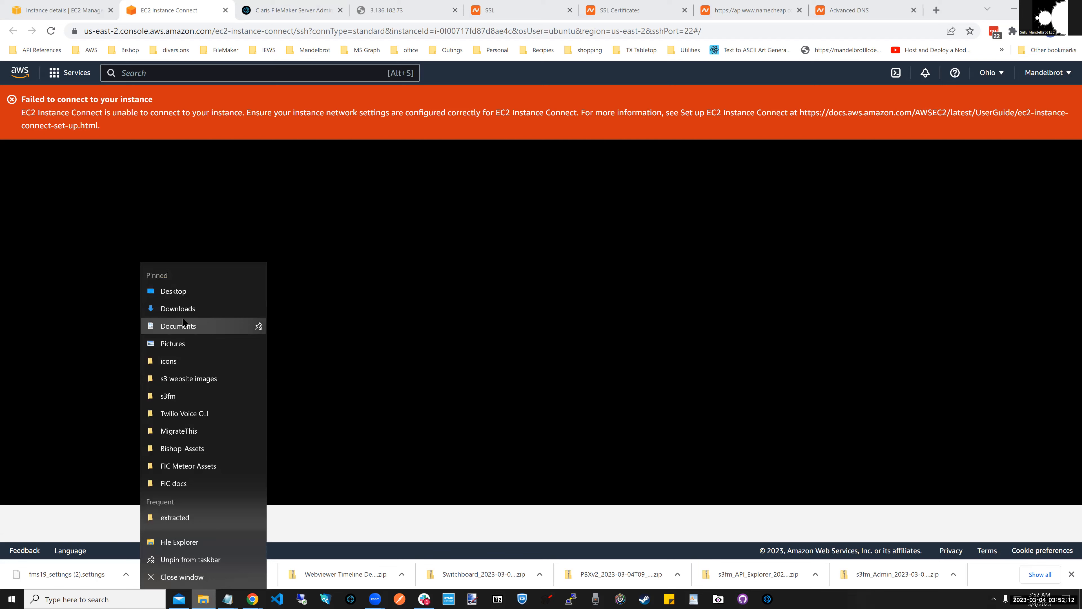
left_click(179, 308)
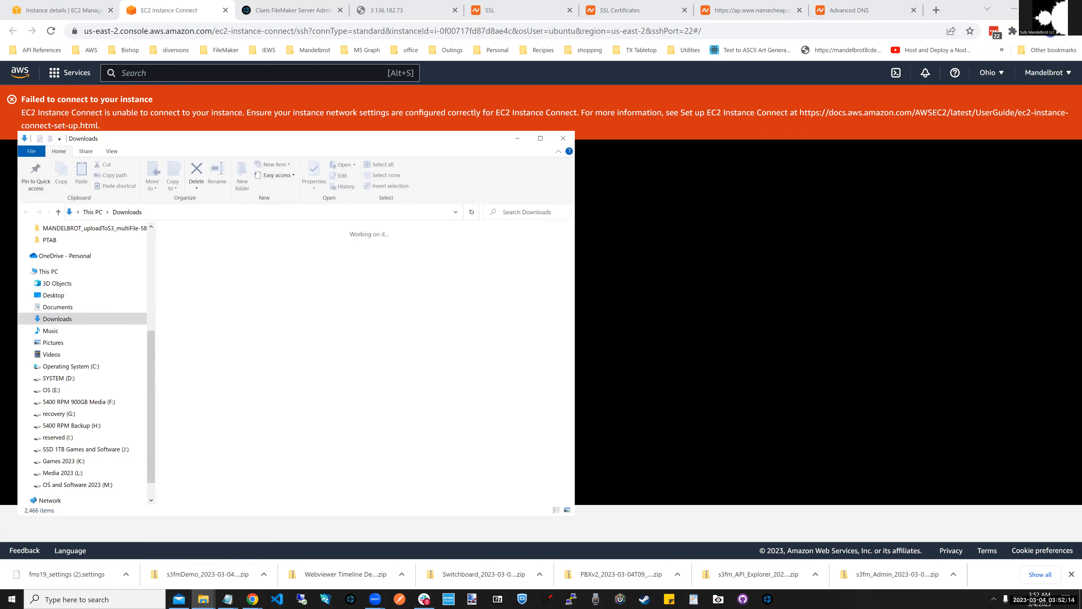
left_click(199, 264)
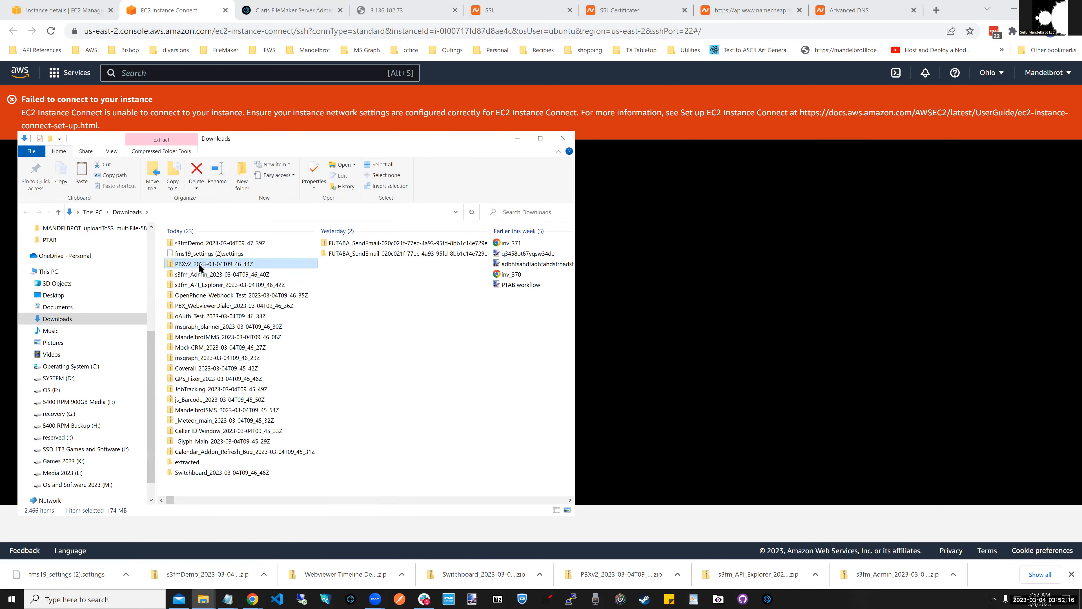
key("Delete")
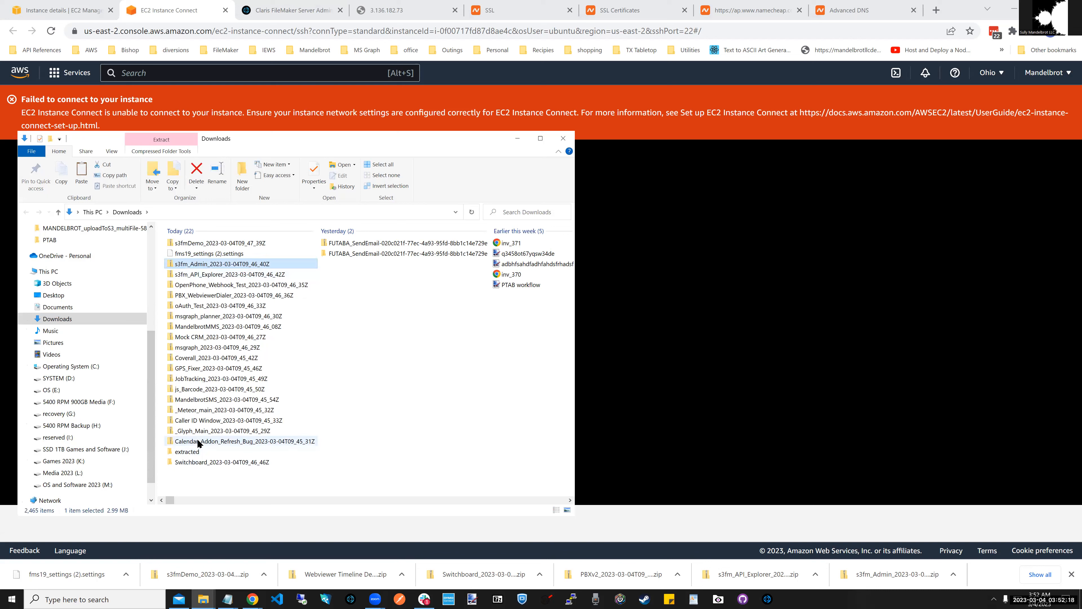
Extract the s3fm_Admin archive into the extracted folder inside Downloads
left_click(198, 439, "shift")
right_click(196, 438)
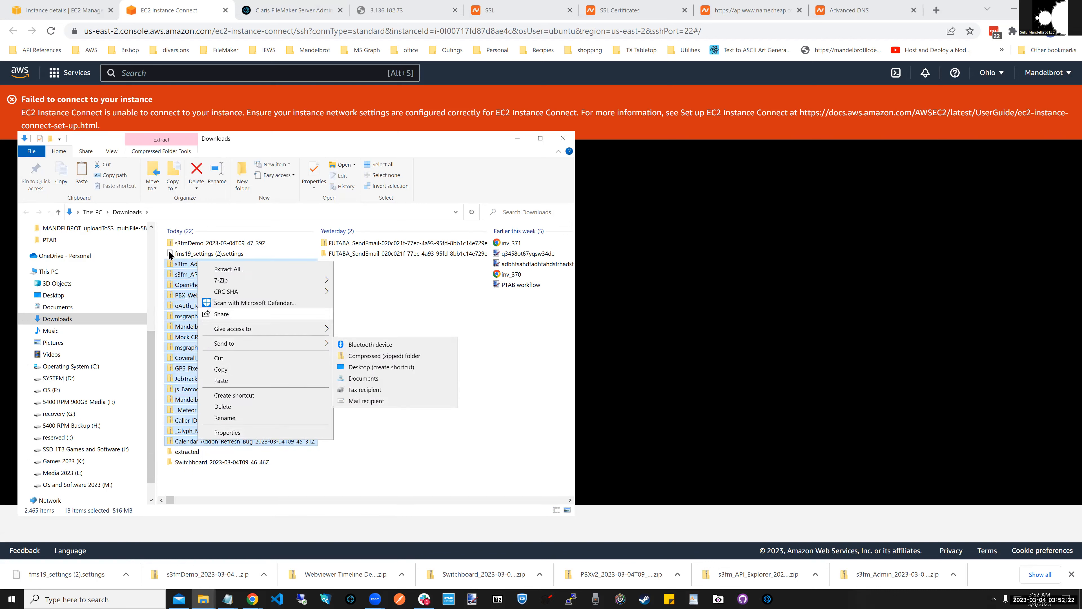
left_click(177, 266)
left_click(177, 266)
left_click(215, 441, "shift")
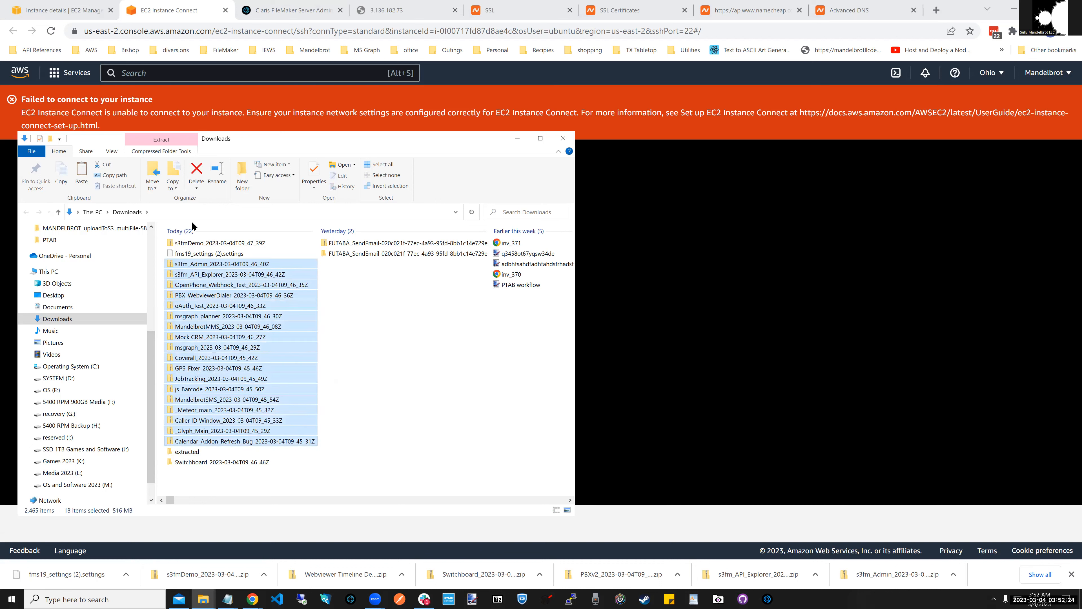
left_click(175, 151)
left_click(454, 168)
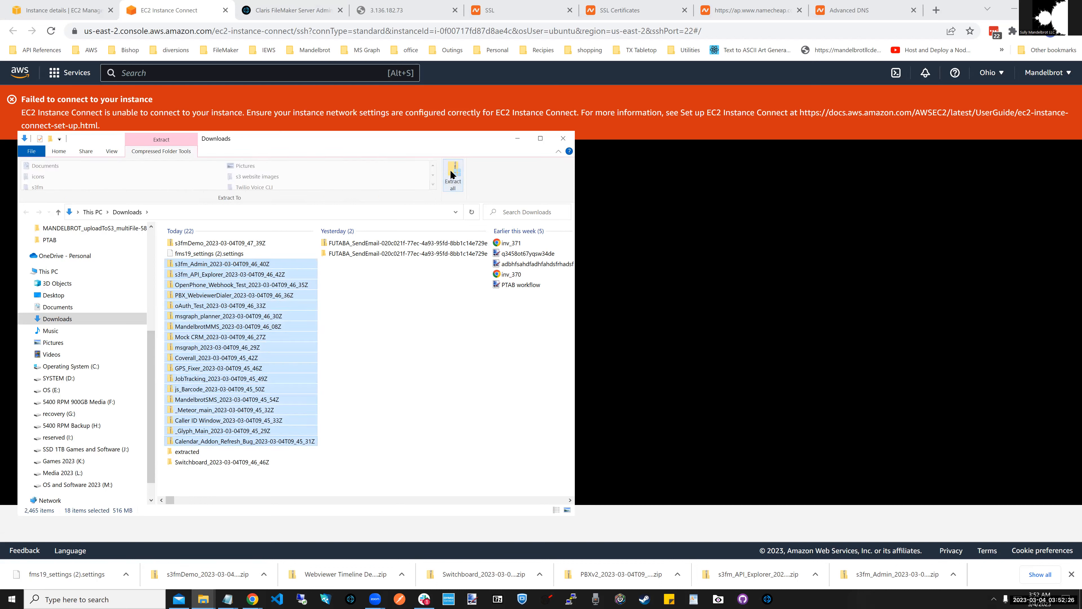
left_click(649, 251)
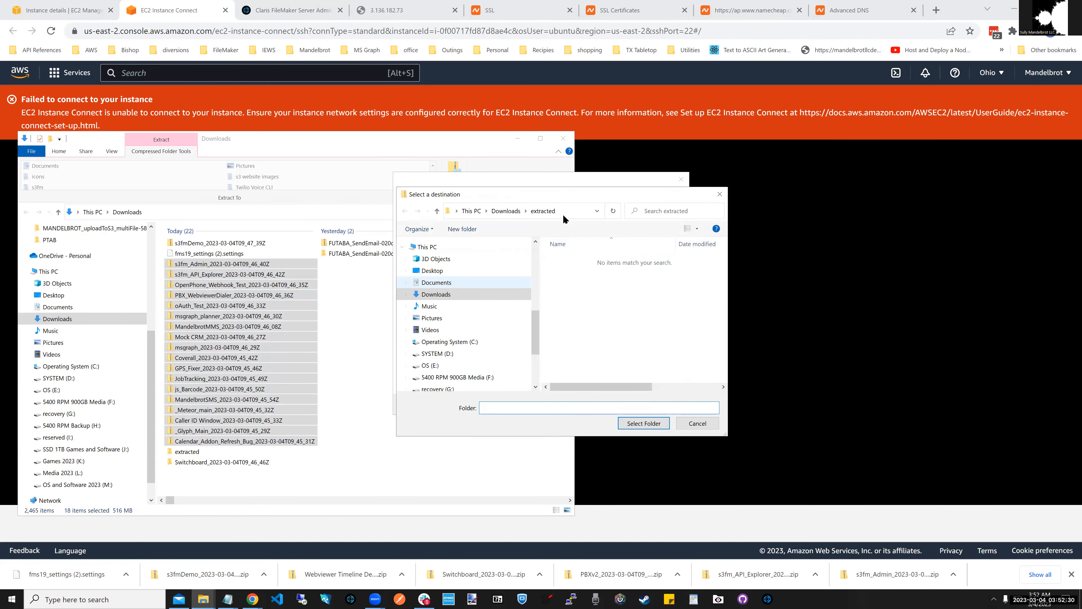
left_click(643, 424)
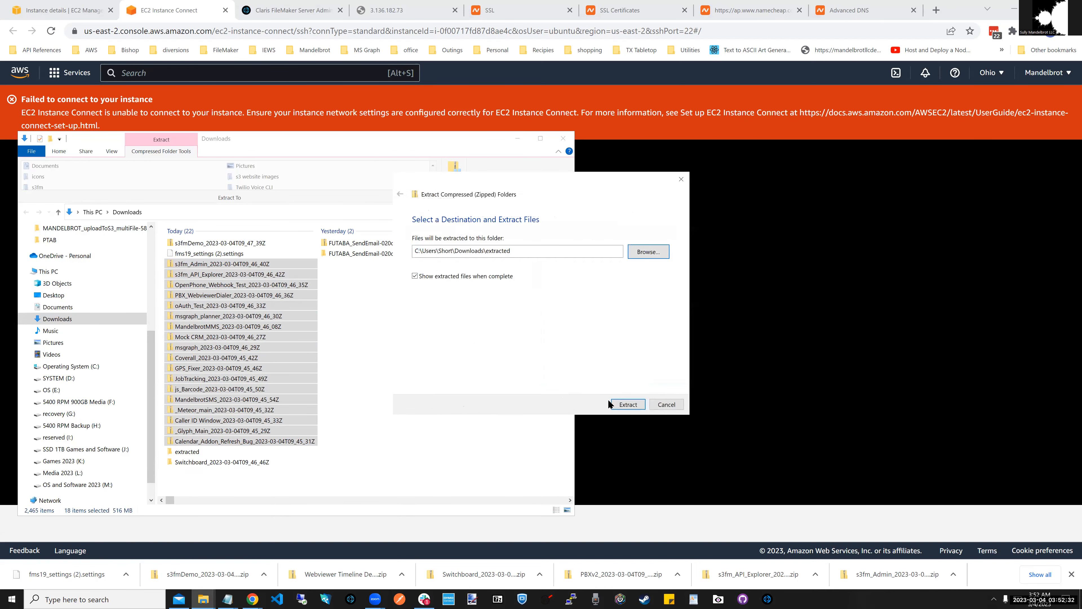
left_click(624, 404)
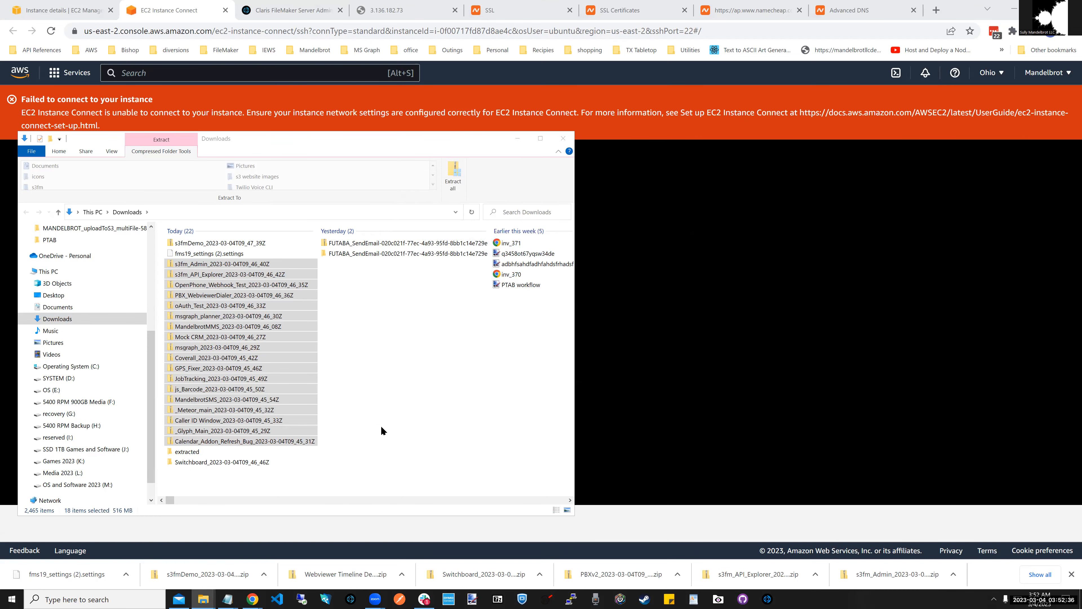
Extract the s3fm_API_Explorer archive into the Downloads\extracted folder
left_click(222, 274)
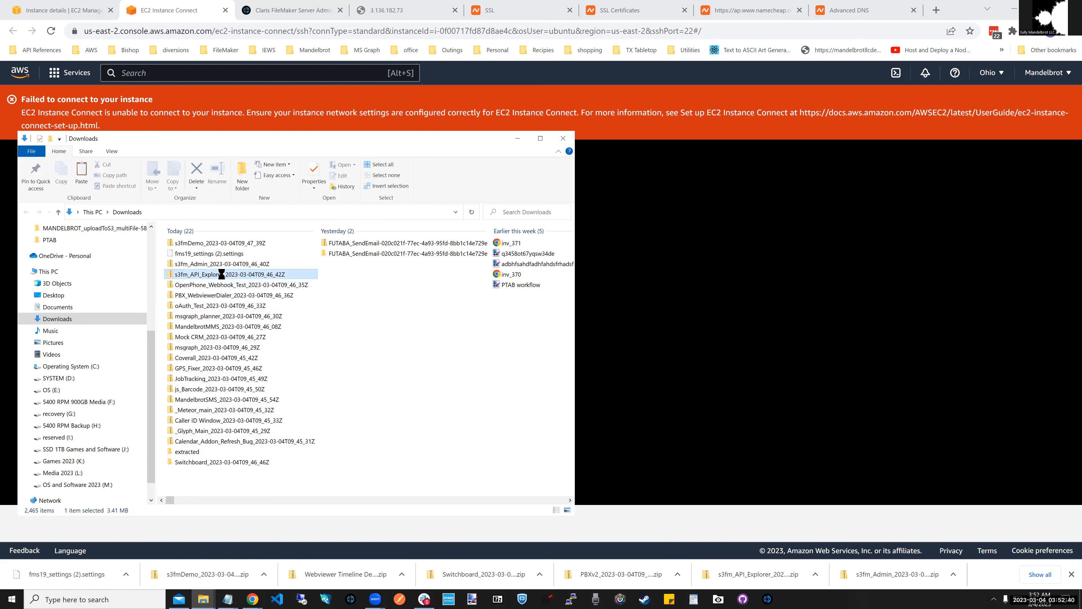
left_click(454, 172)
left_click(636, 251)
left_click(641, 421)
left_click(629, 403)
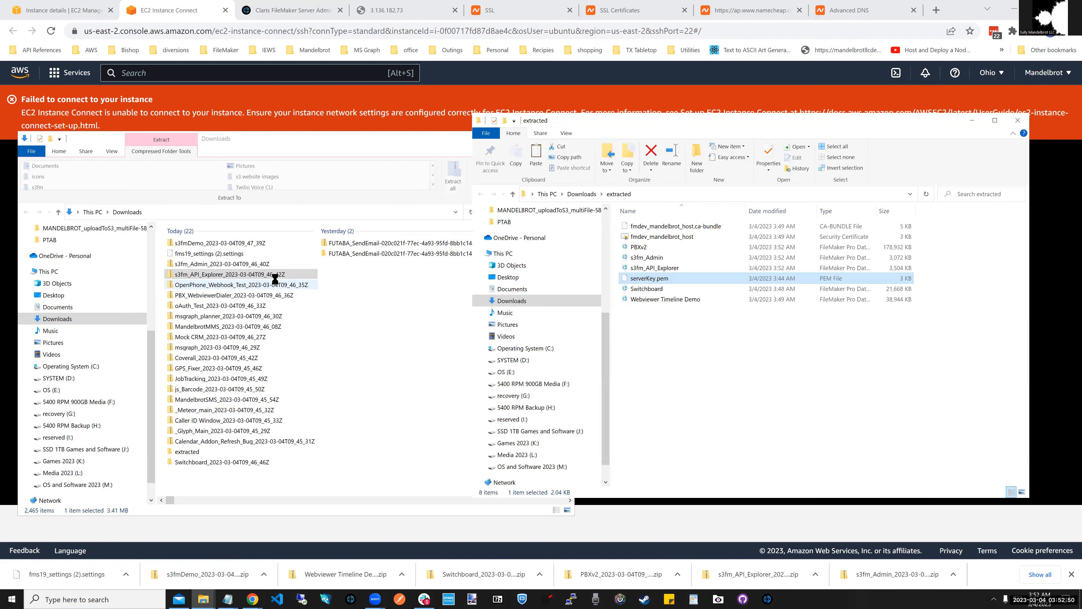
Look inside the OpenPhone_Webhook_Test archive, then extract it into its own folder in Downloads
left_click(239, 286)
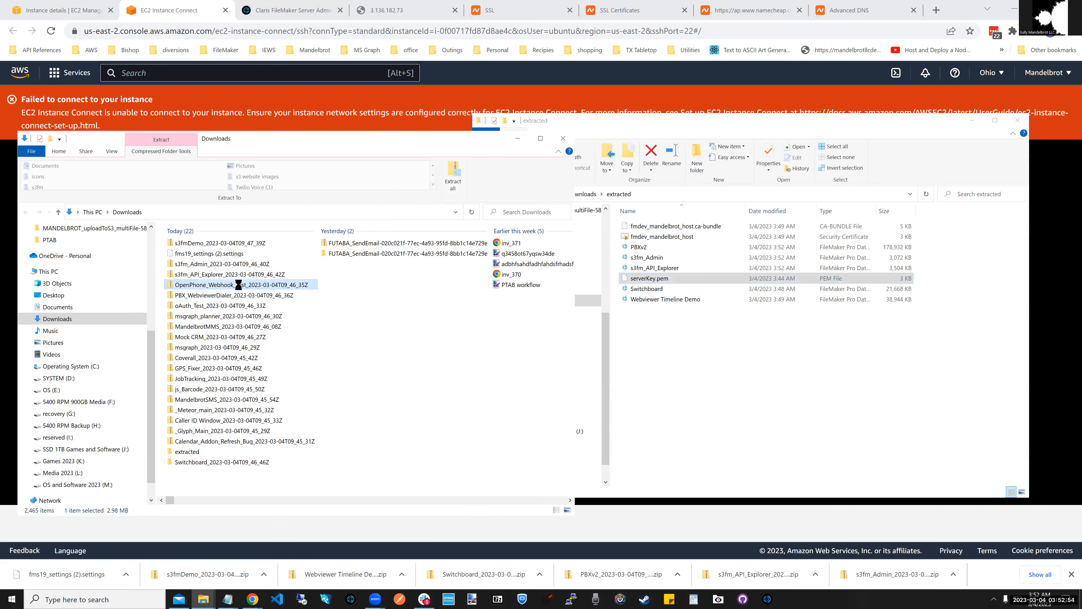
double_click(239, 285)
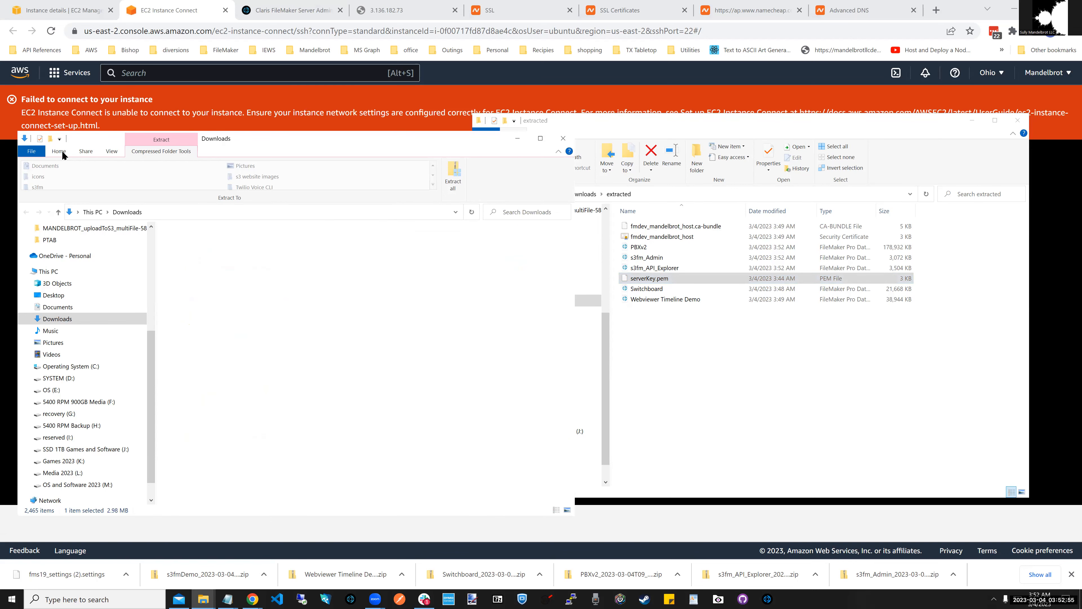
left_click(26, 212)
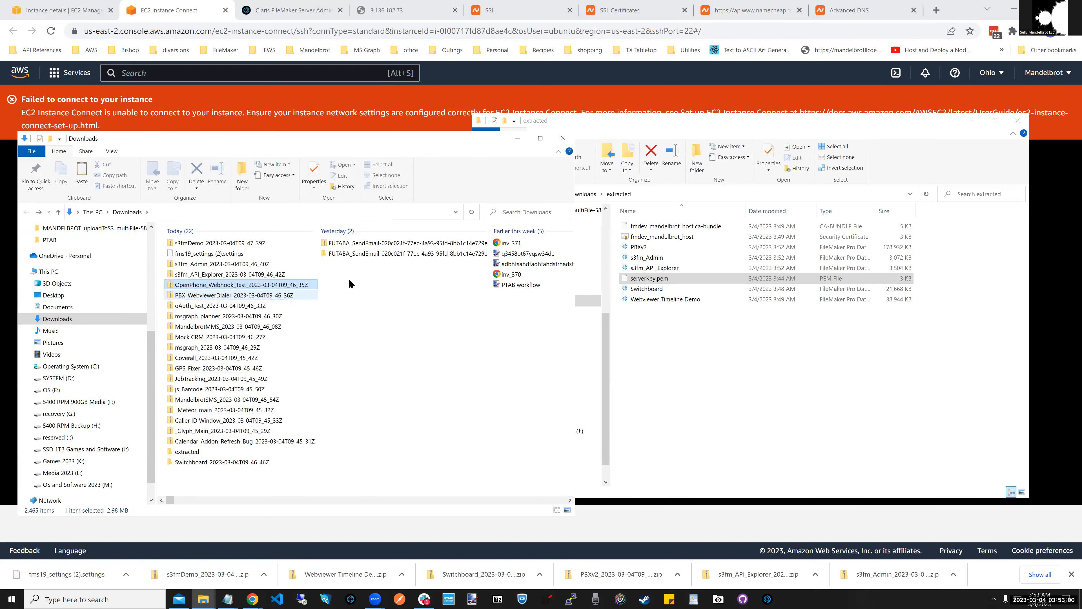
left_click(161, 140)
left_click(458, 174)
left_click(628, 404)
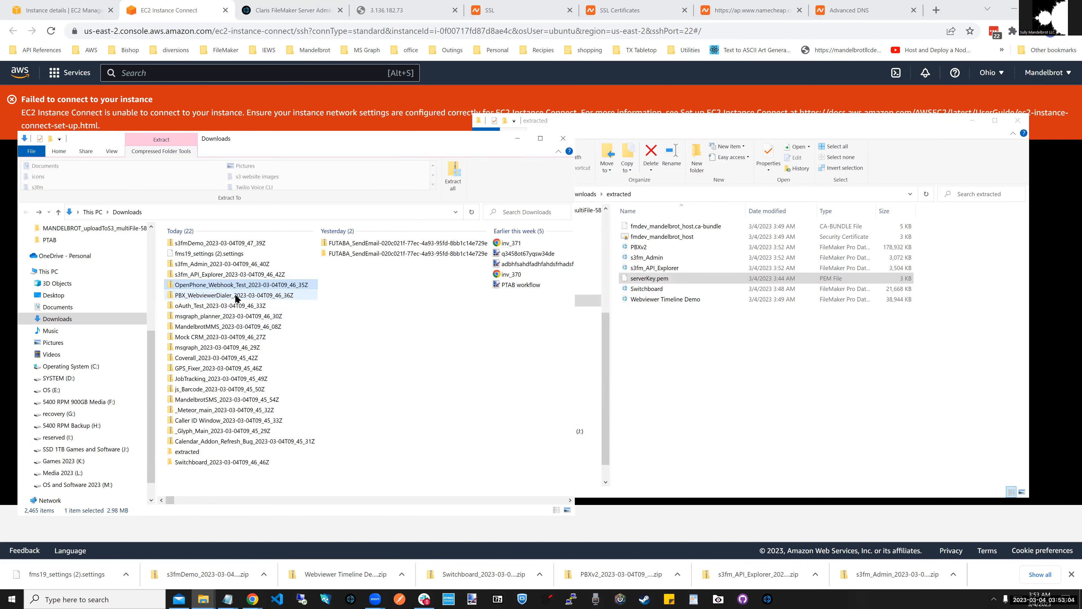
Move the OpenPhone_Webhook_Test database file into the extracted folder and close its window
double_click(771, 129)
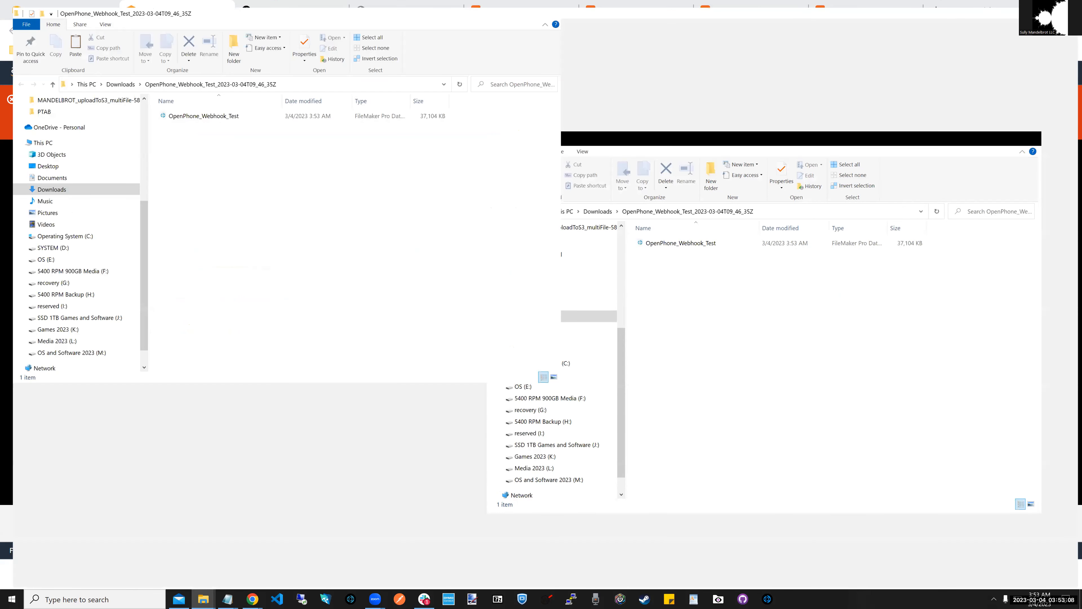
key("super+Down")
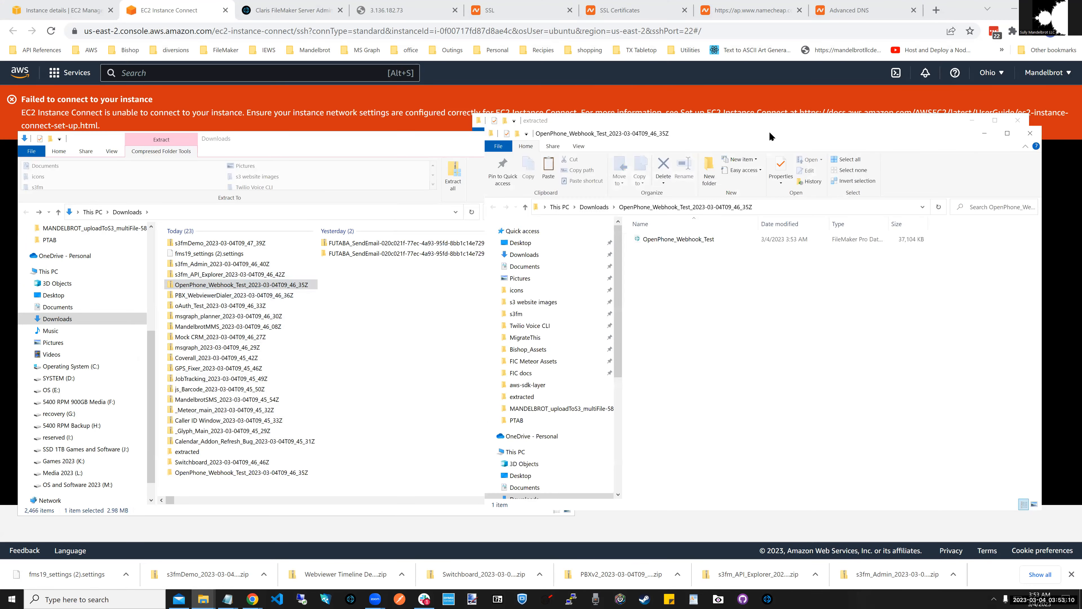
left_click_drag(769, 136, 332, 128)
left_click_drag(242, 231, 783, 373)
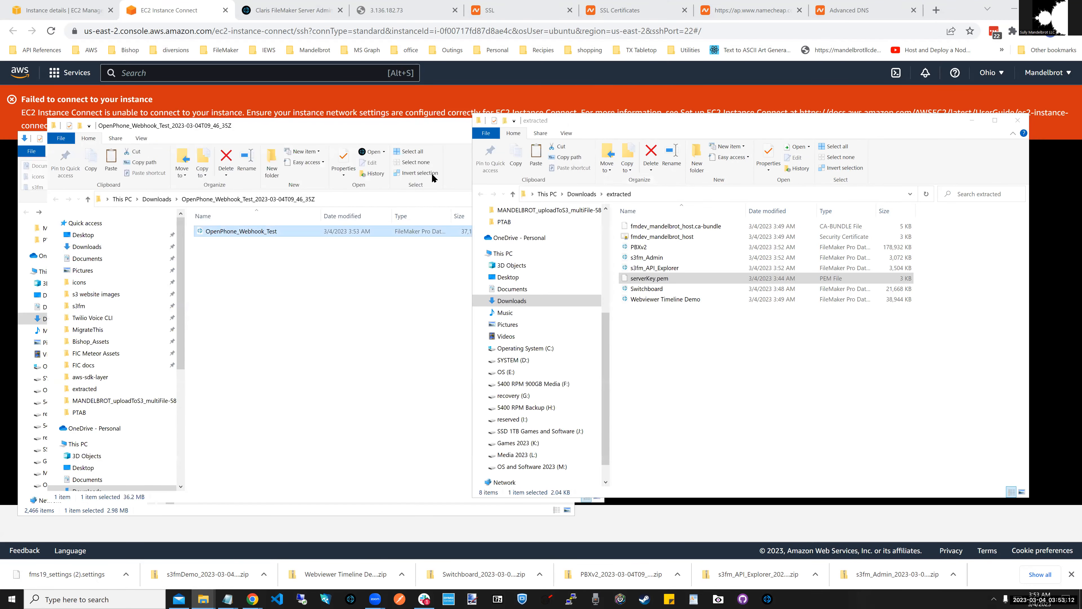
left_click(372, 129)
left_click(592, 125)
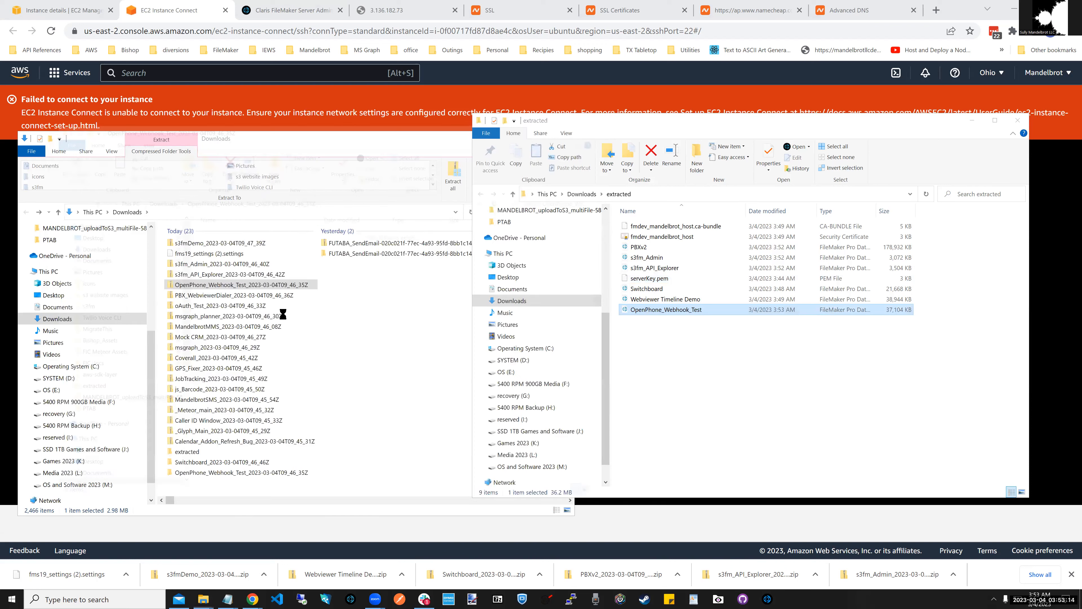
Extract the PBX_WebviewerDialer archive into the extracted folder without showing extracted files
left_click(250, 295)
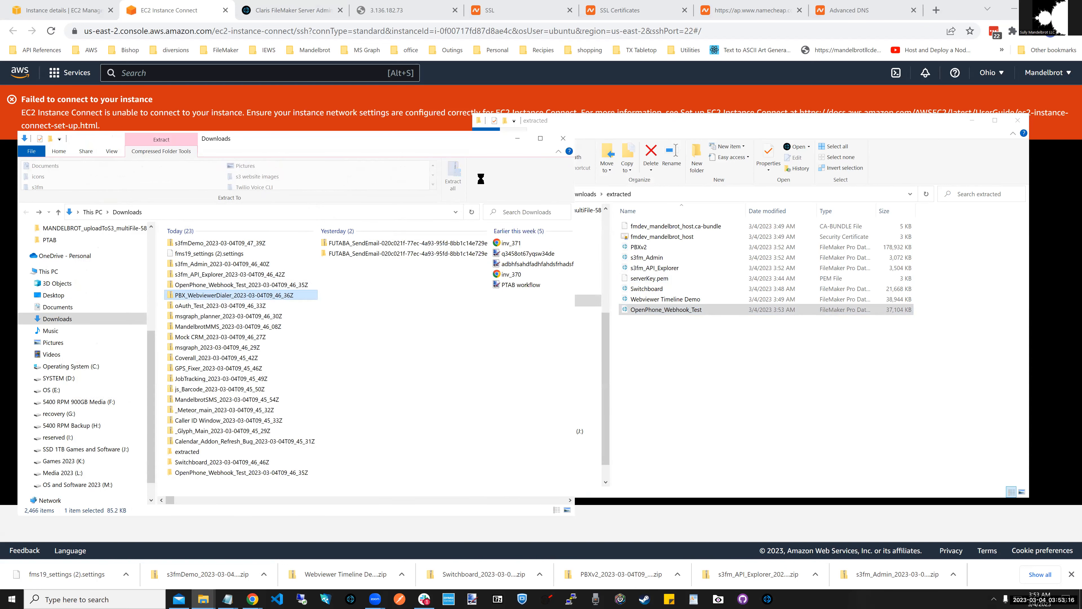
left_click(454, 181)
left_click(656, 248)
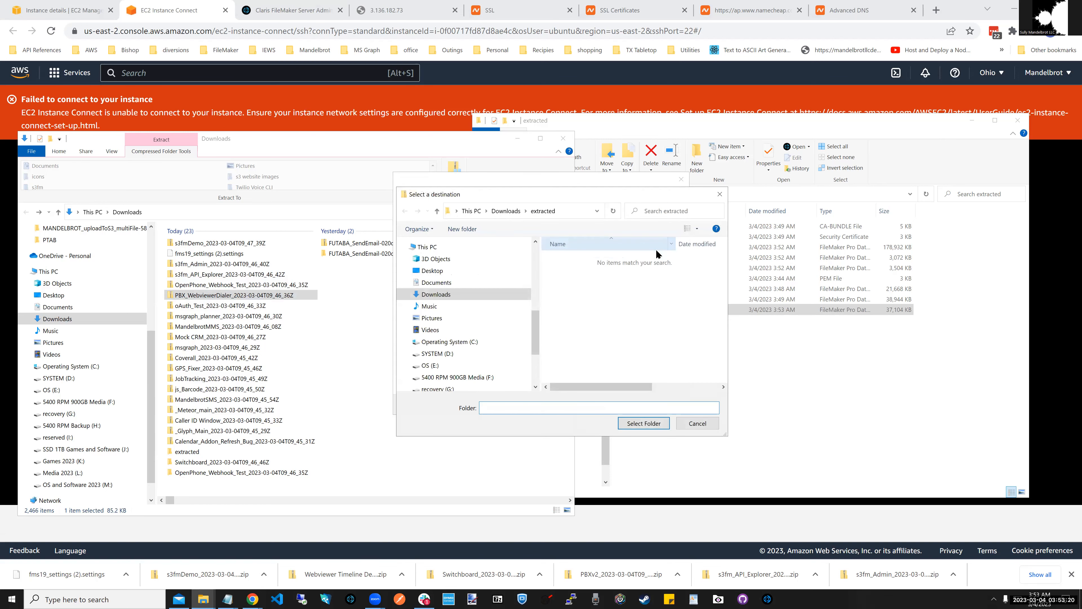
key("Return")
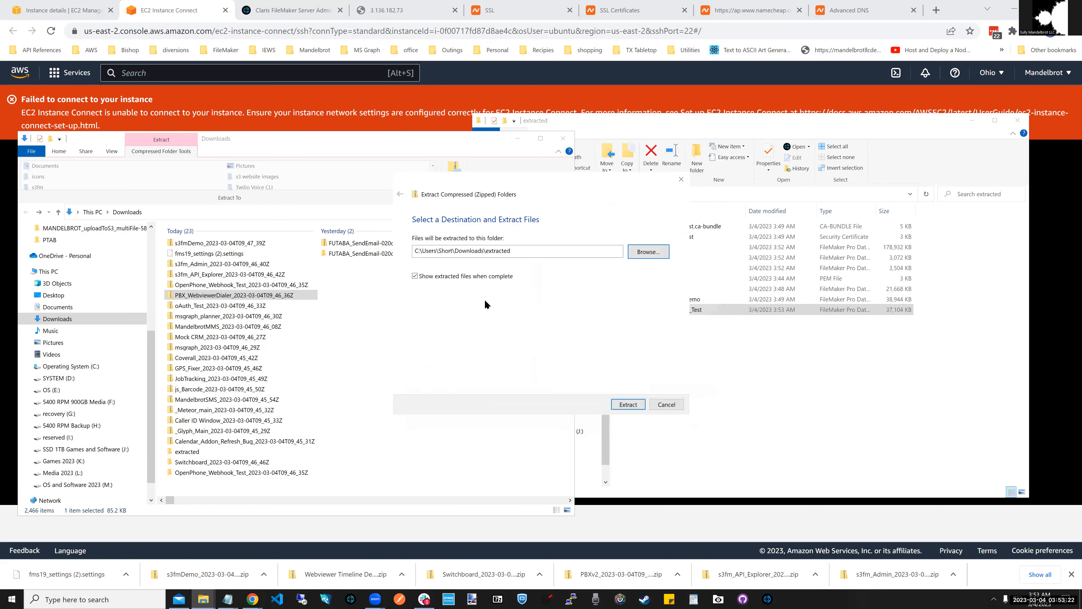
left_click(478, 277)
left_click(635, 404)
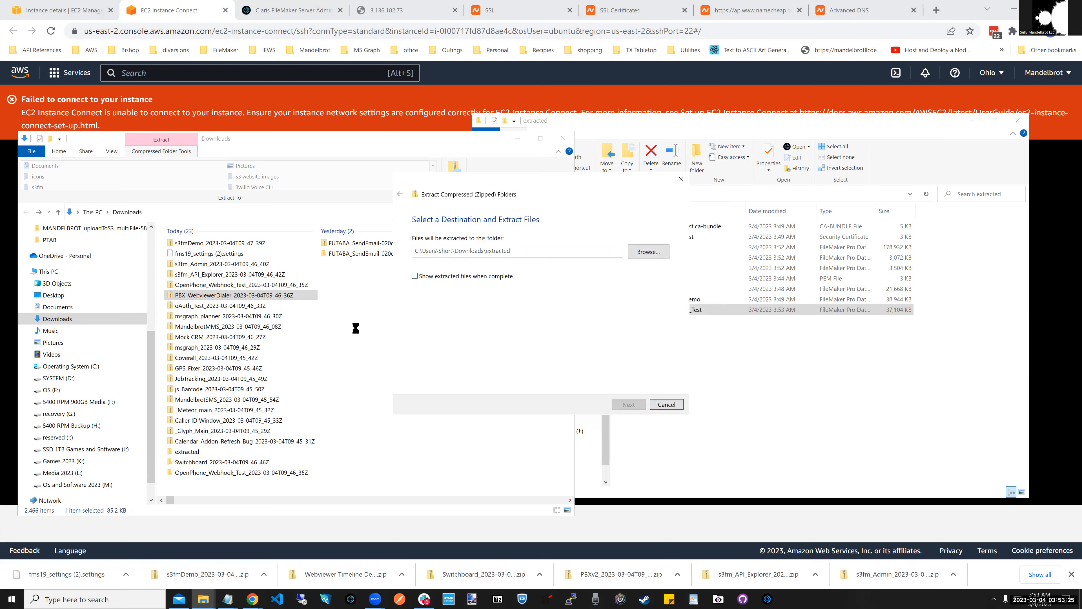
Extract the oAuth_Test archive into the Downloads\extracted folder
left_click(235, 306)
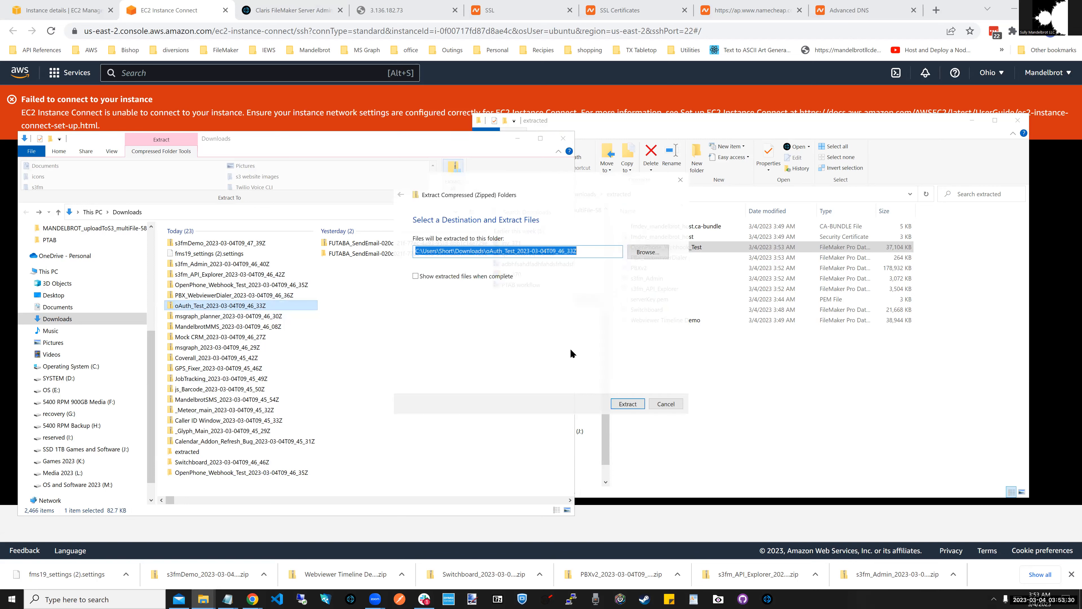
left_click(649, 251)
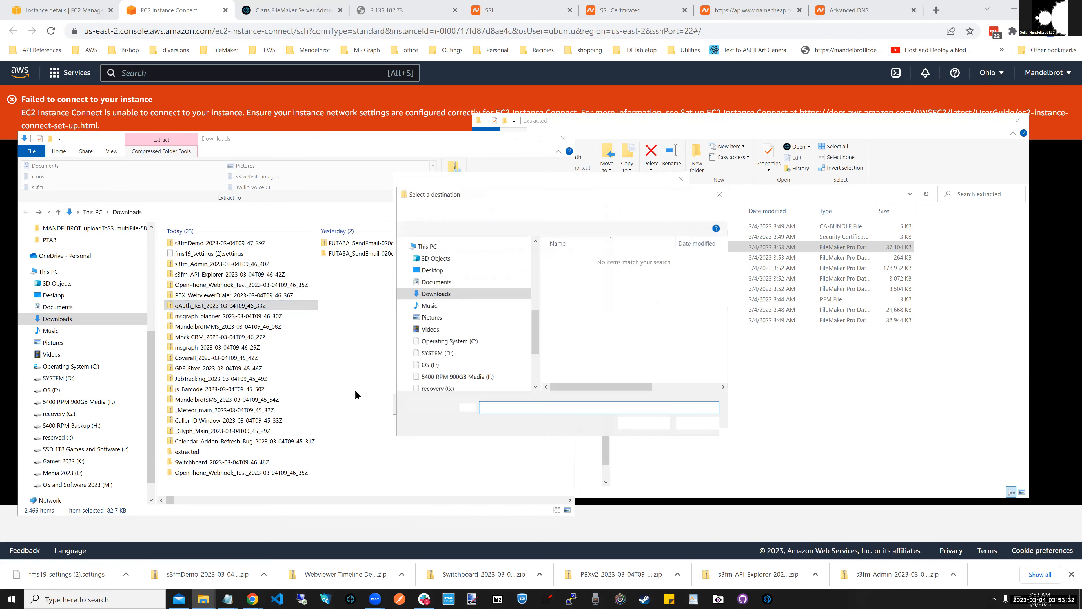
key("Escape")
left_click(627, 404)
Extract the msgraph_planner archive into the Downloads\extracted folder
left_click(243, 316)
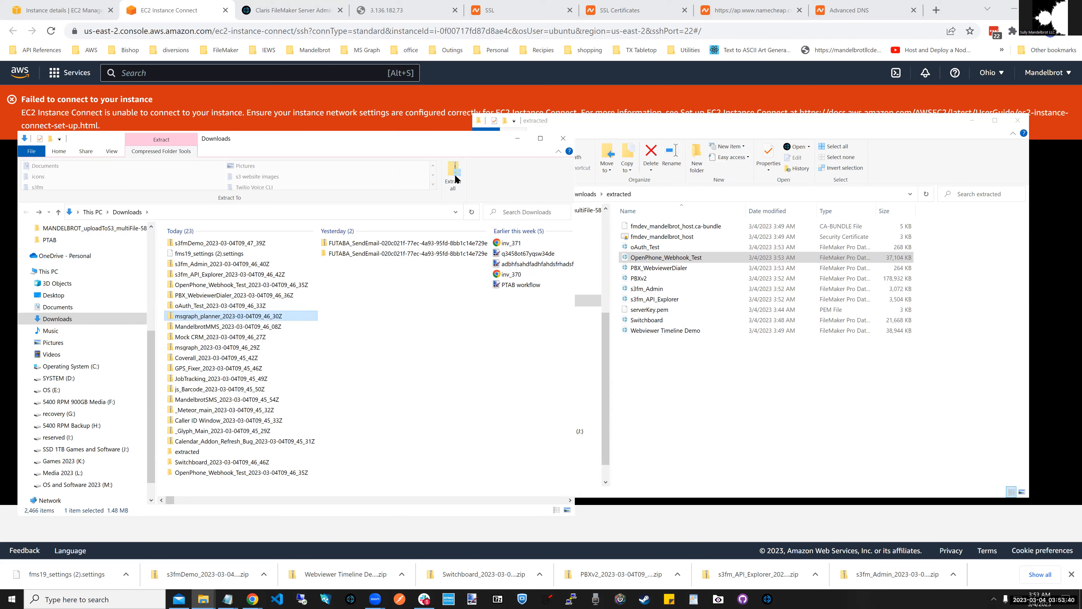
left_click(455, 177)
left_click(649, 252)
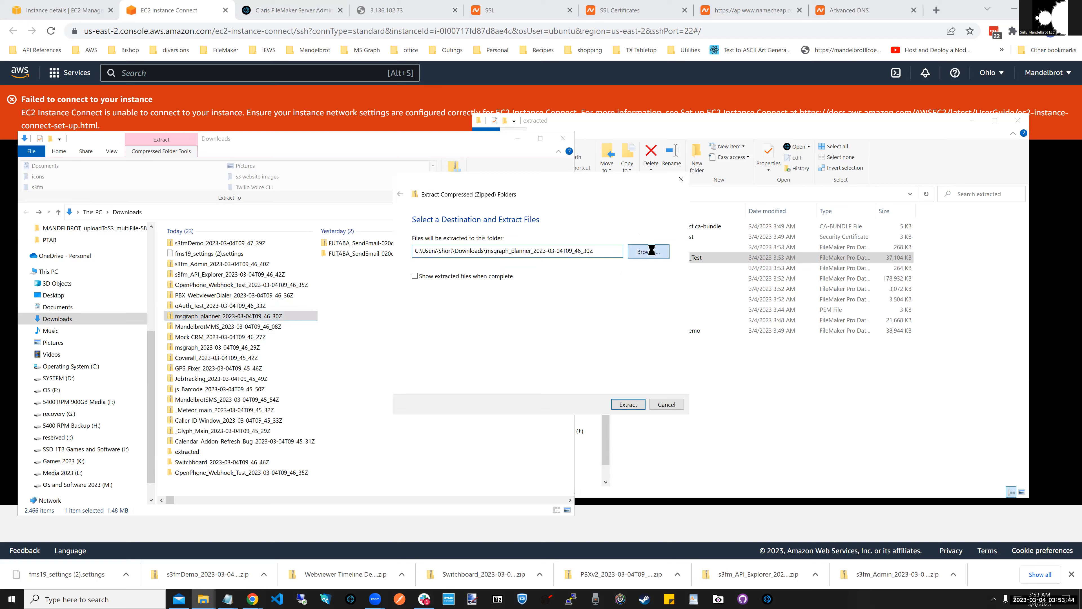
left_click(641, 420)
left_click(627, 404)
Extract the MandelbrotMMS archive into the Downloads\extracted folder
key("Down")
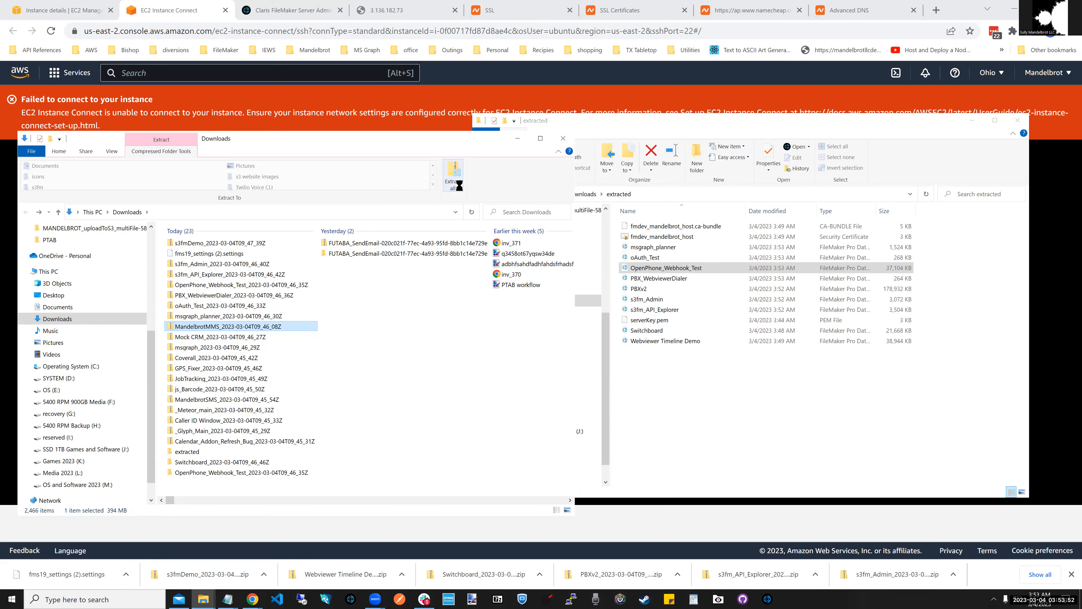
left_click(640, 254)
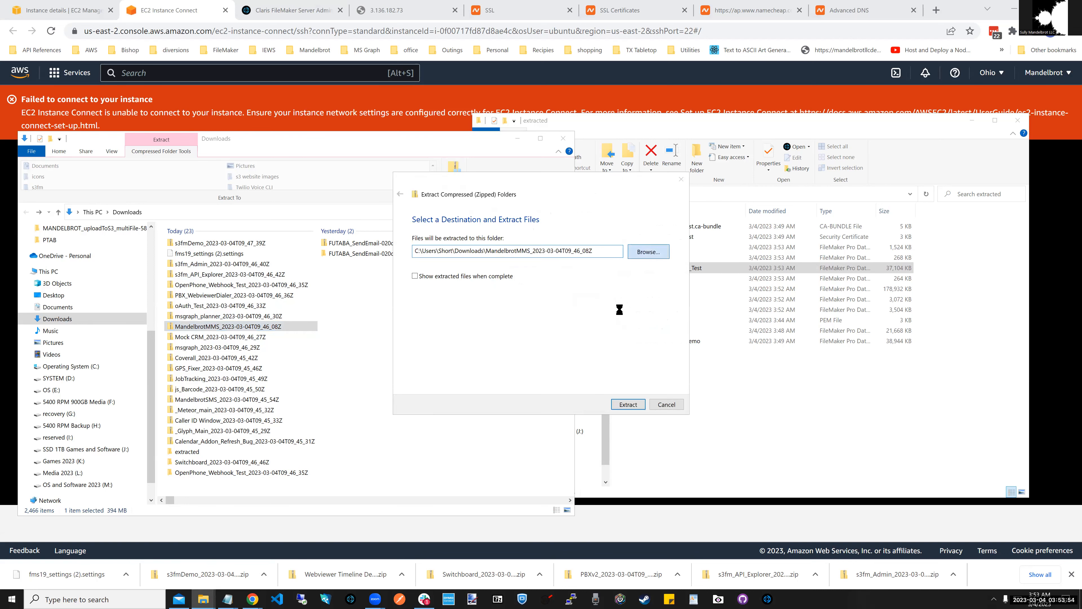
key("Return")
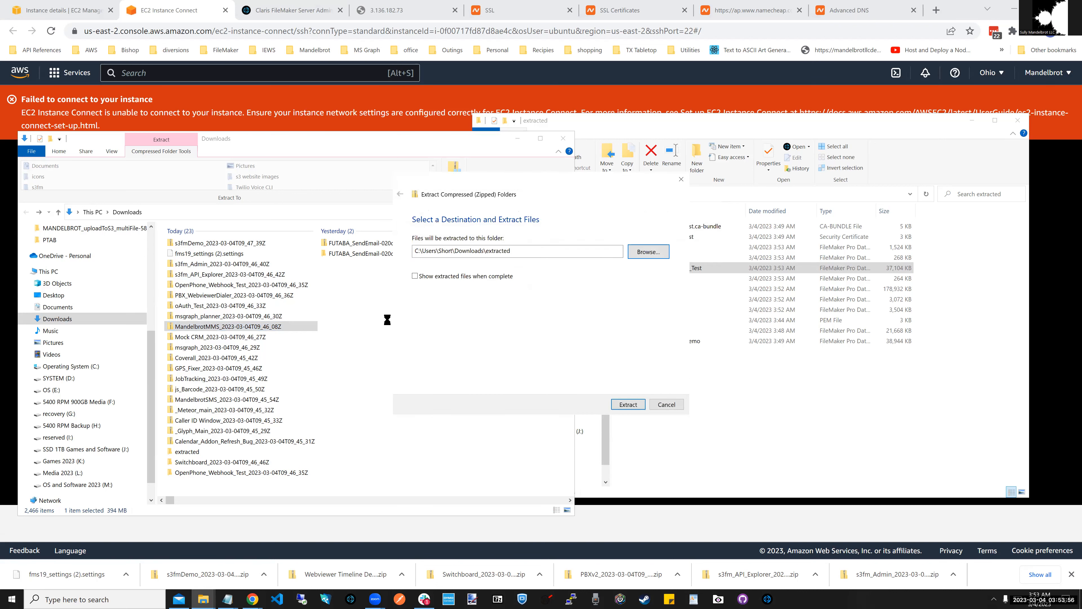
left_click(616, 403)
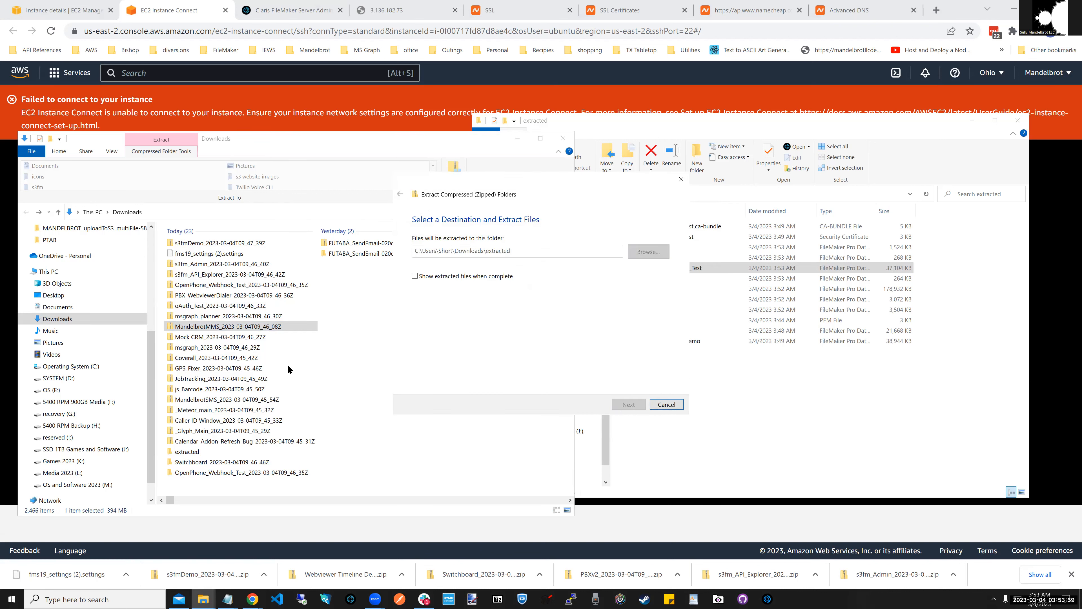
Extract the Mock CRM archive into the Downloads\extracted folder
left_click(215, 337)
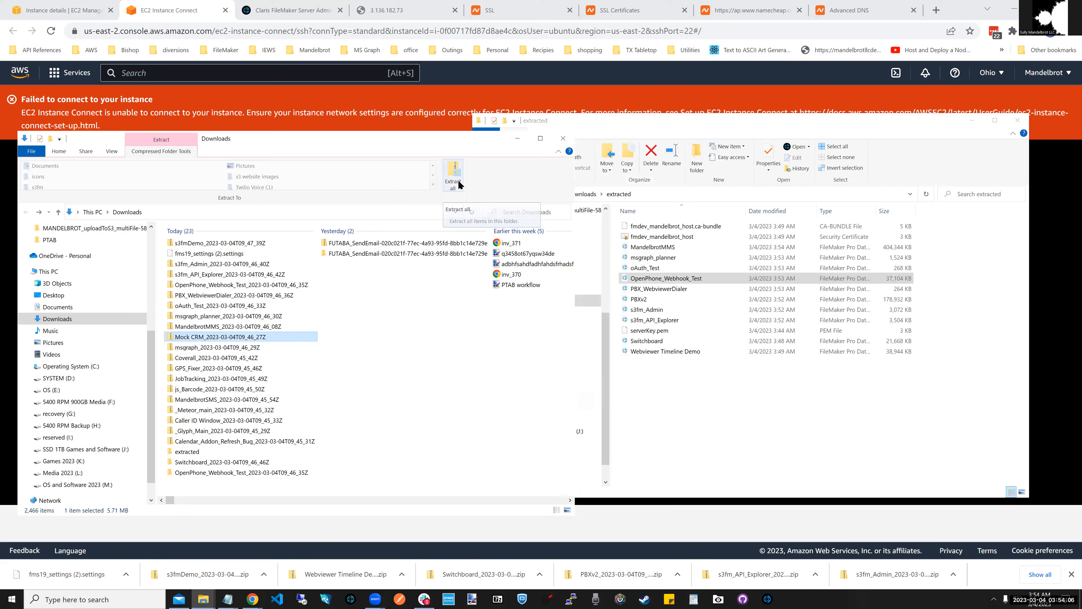
left_click(648, 251)
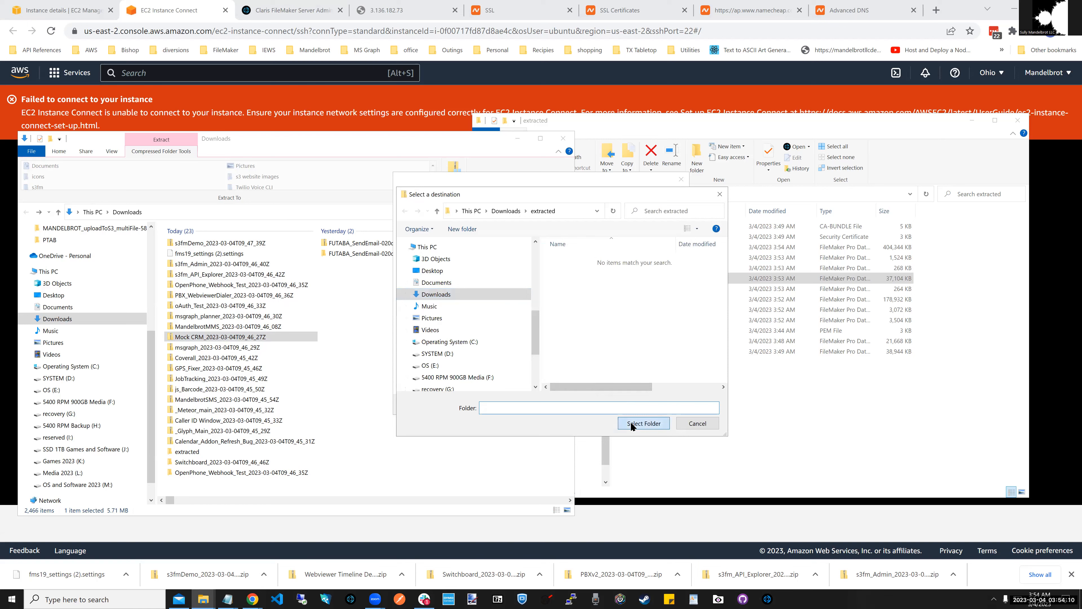
left_click(642, 424)
left_click(637, 403)
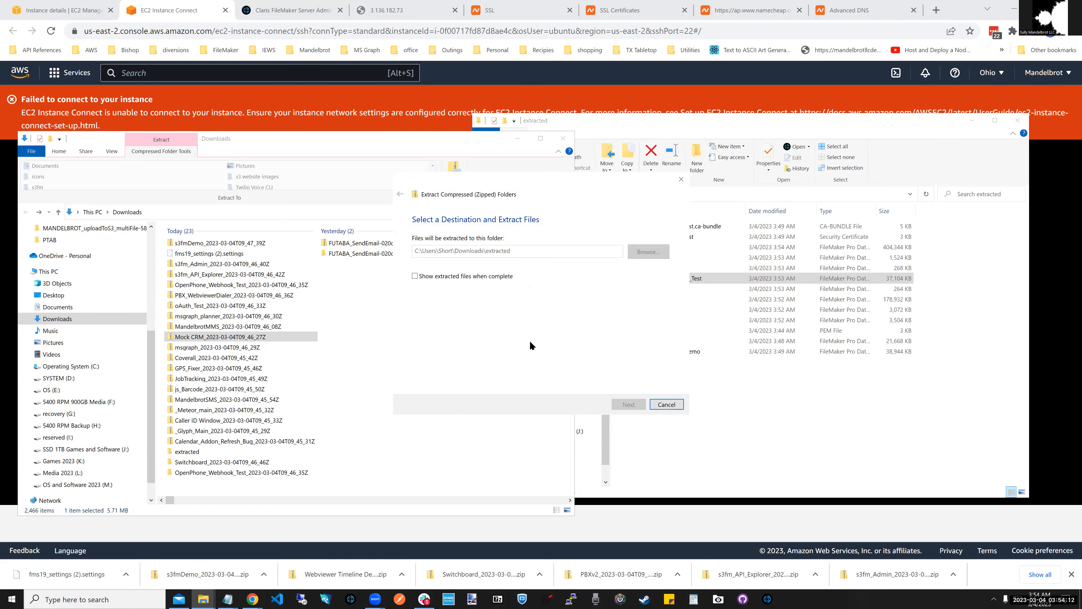
Extract the msgraph archive into the Downloads\extracted folder
left_click(237, 350)
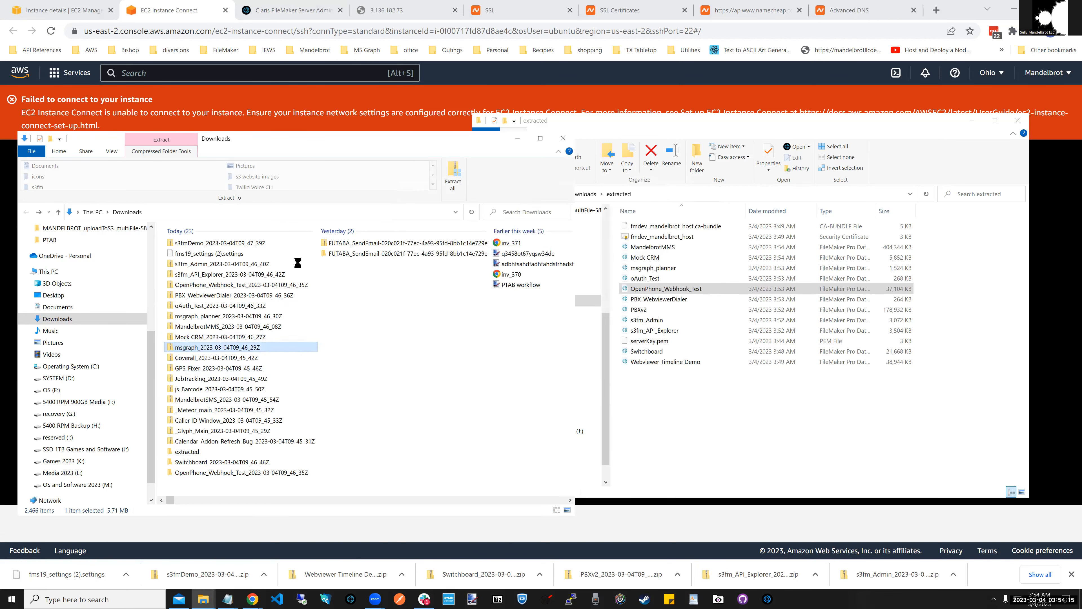
left_click(457, 181)
left_click(649, 252)
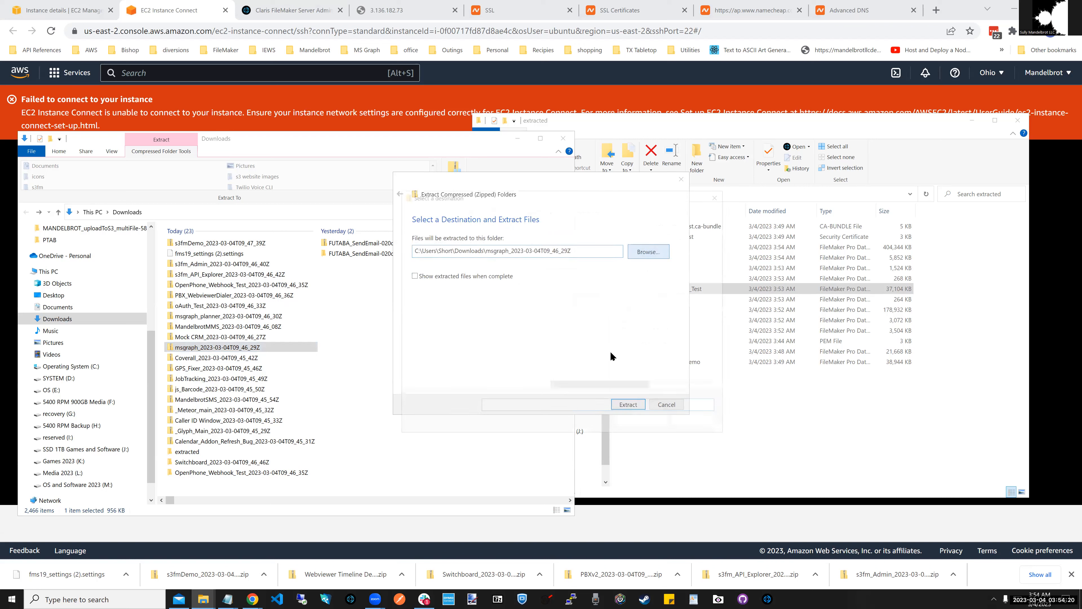
left_click(643, 423)
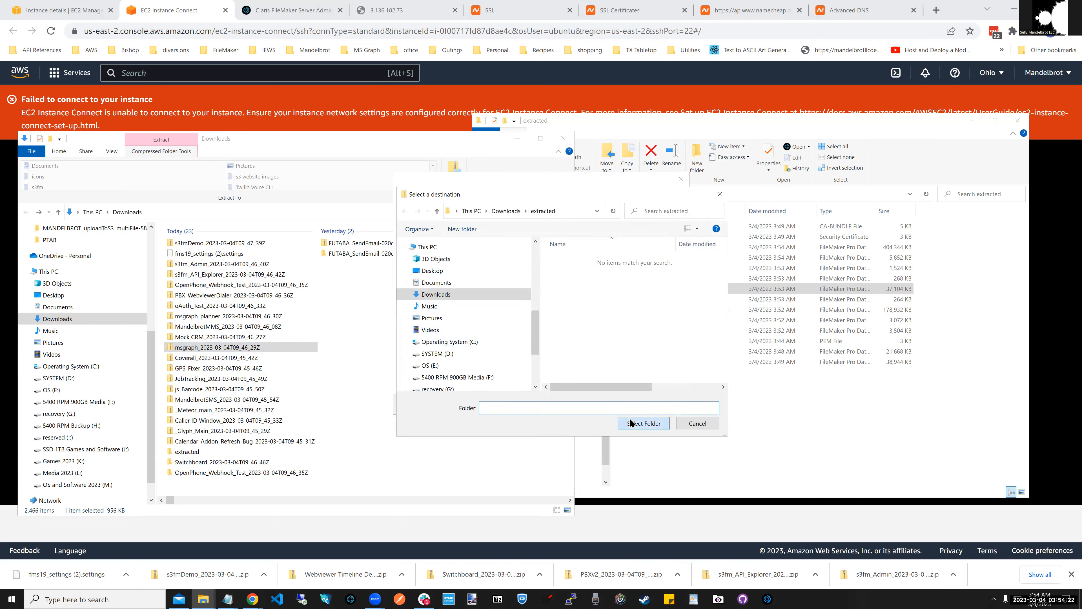
left_click(629, 404)
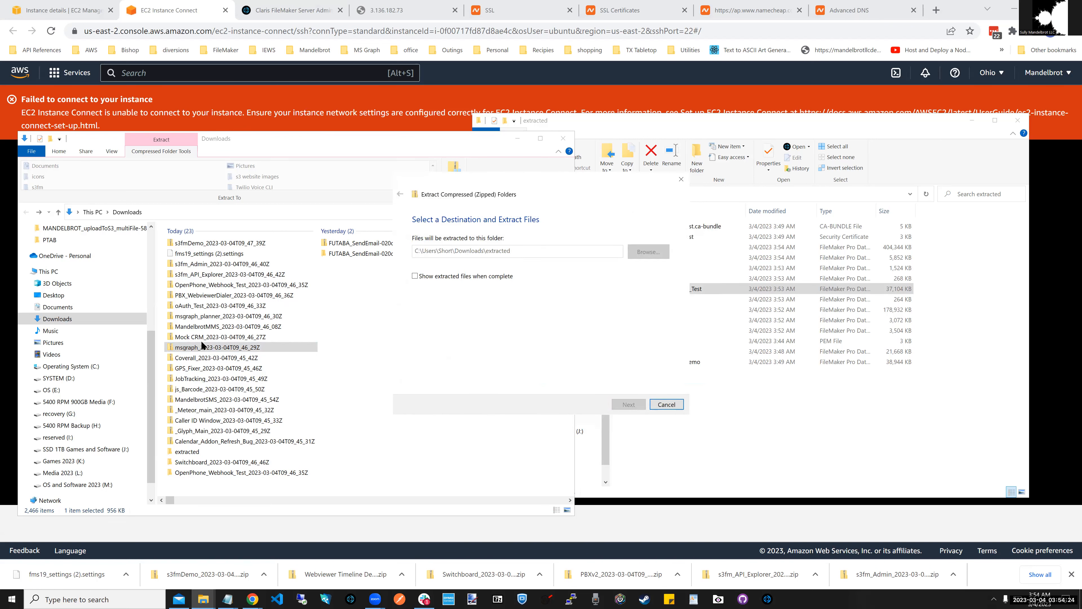
Extract the Coverall archive into the Downloads\extracted folder
left_click(217, 357)
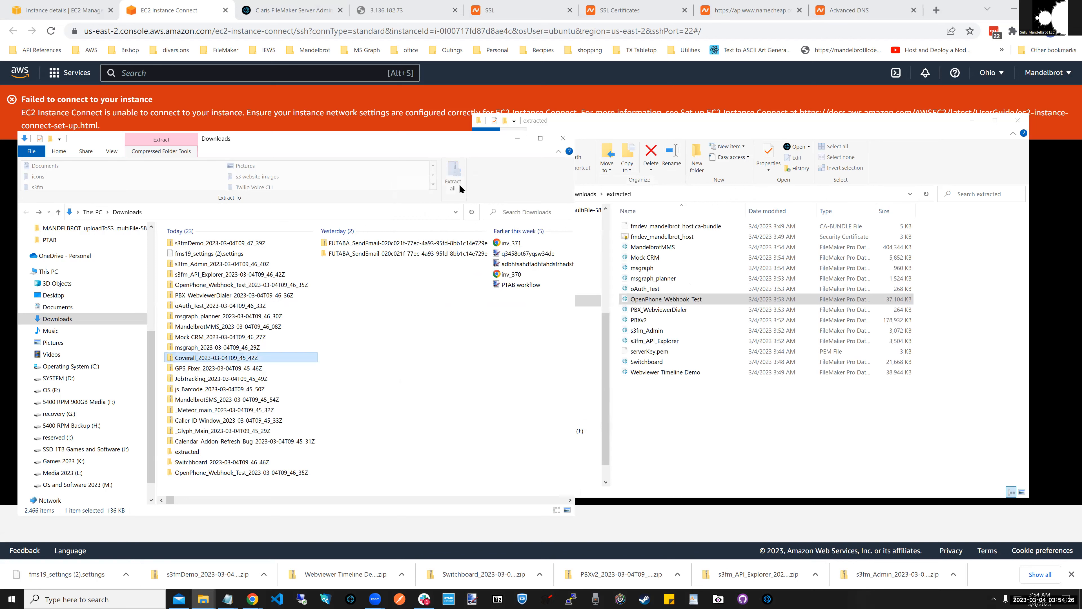
left_click(458, 174)
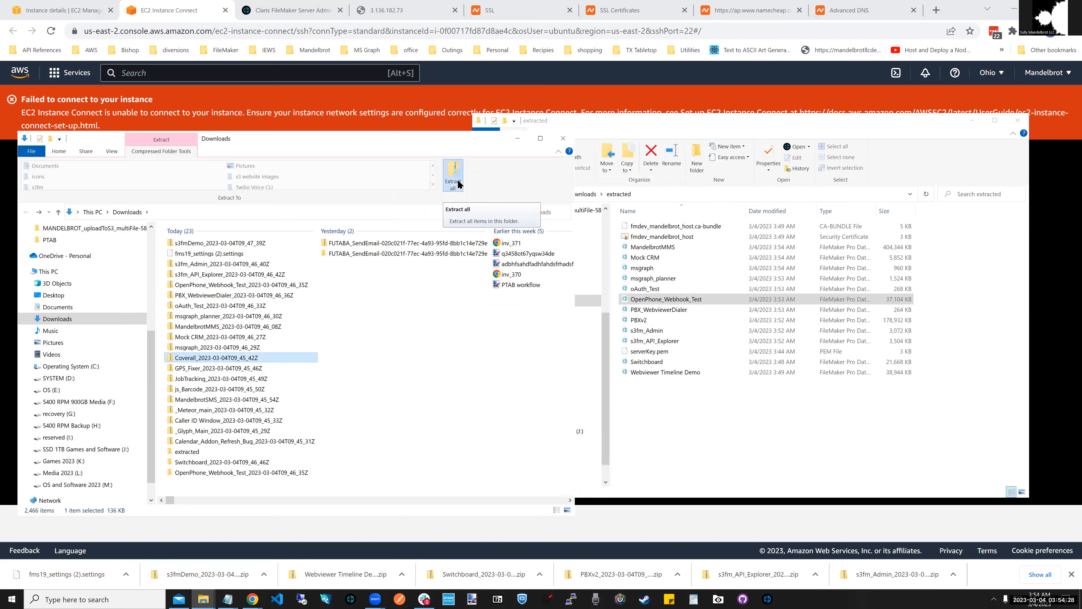
left_click(652, 253)
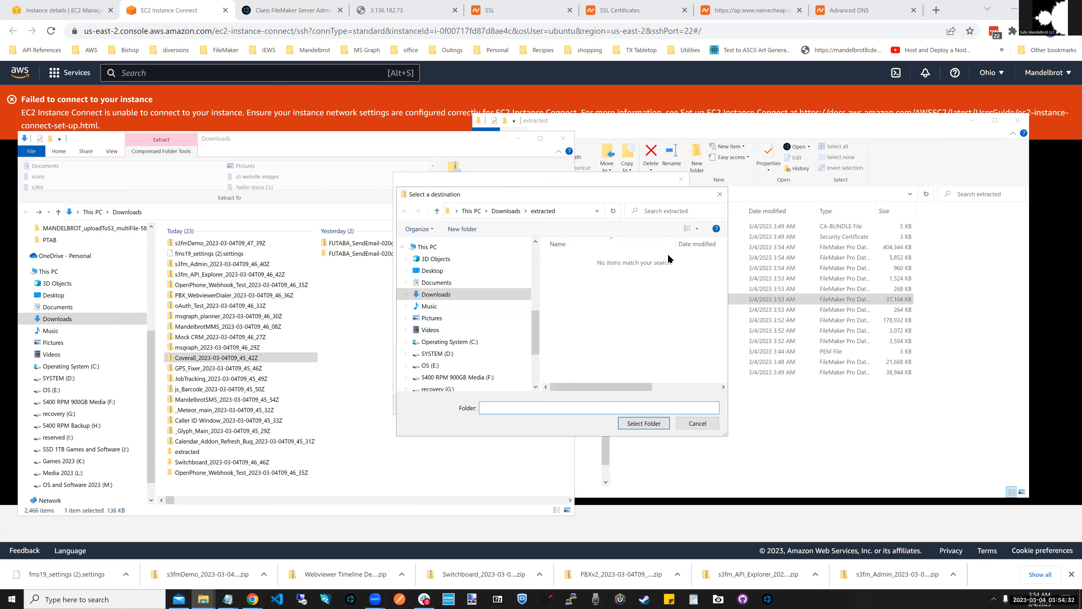
left_click(633, 423)
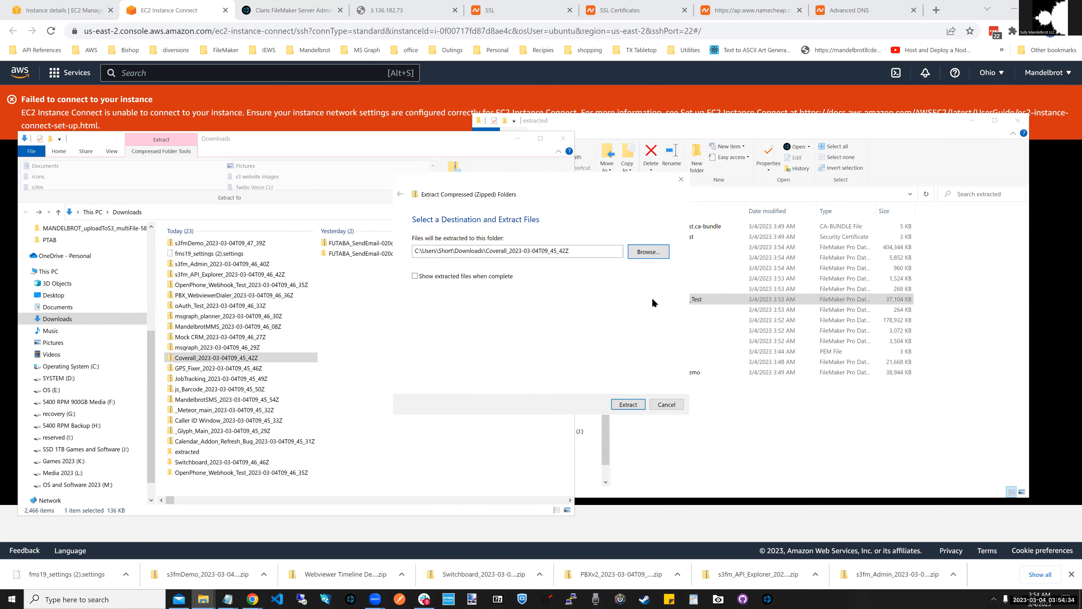
left_click(627, 403)
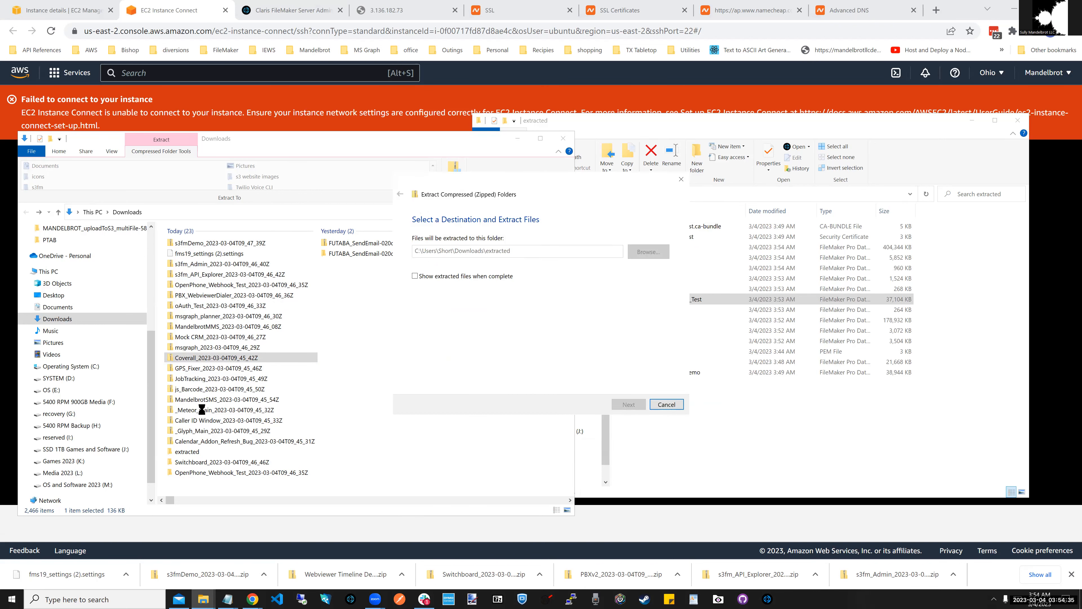
Extract the GPS_Fixer archive into the Downloads\extracted folder
left_click(227, 368)
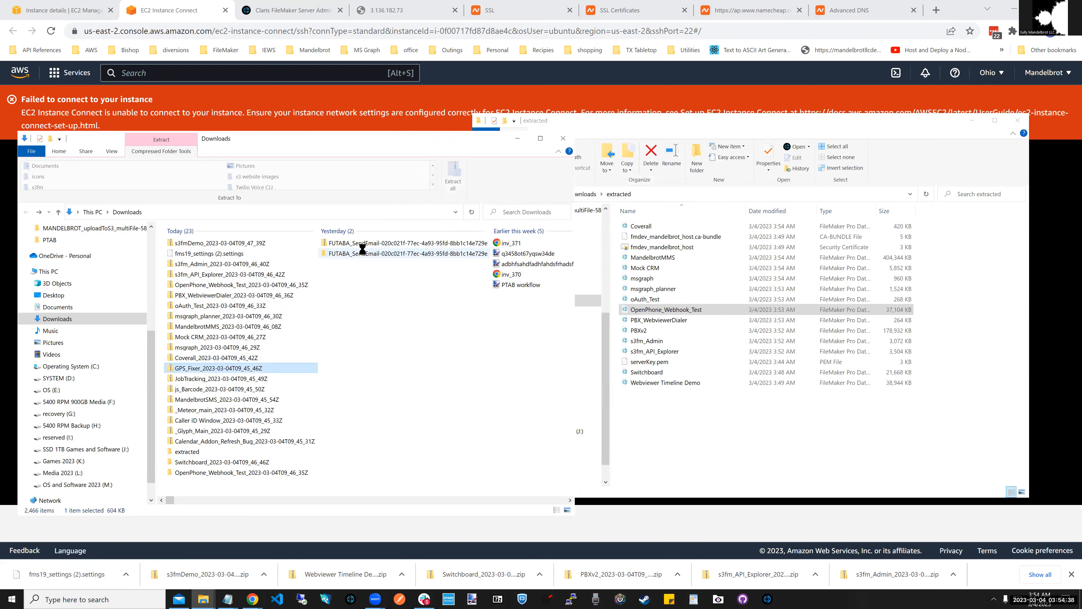
left_click(459, 179)
left_click(643, 254)
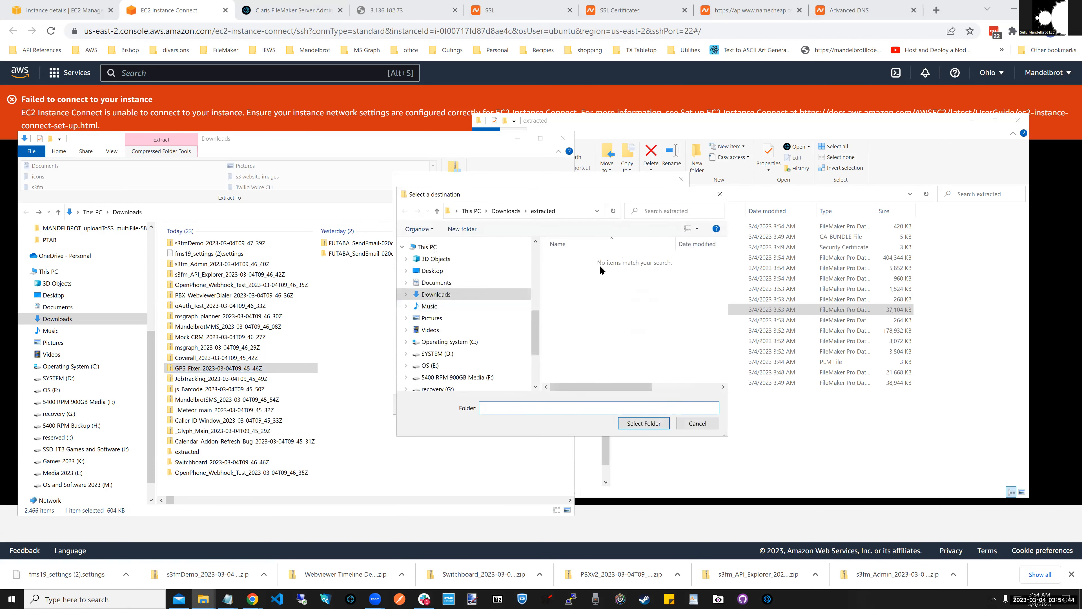
left_click(625, 423)
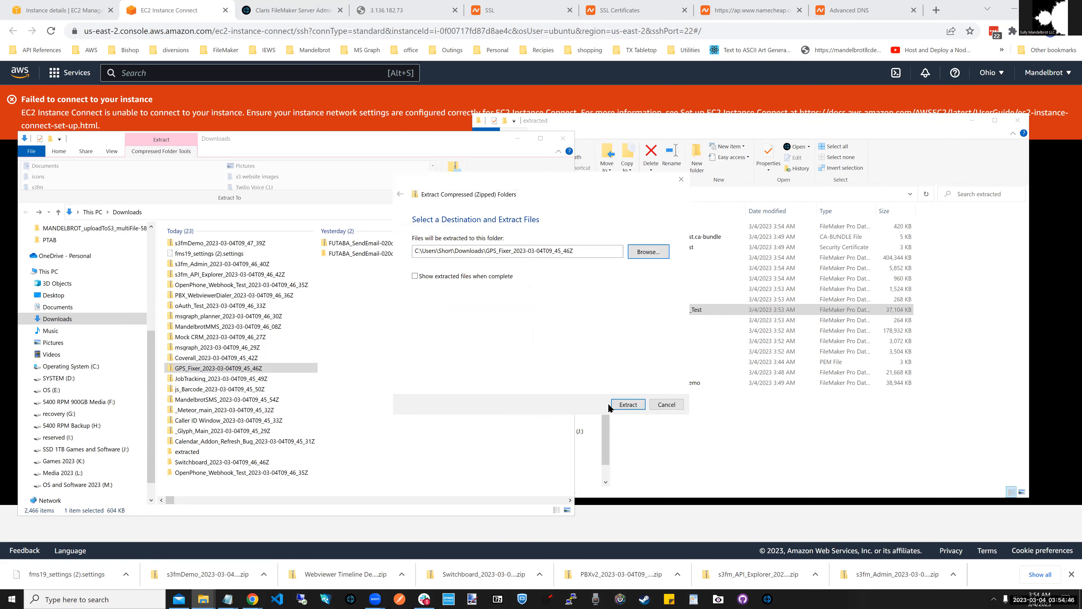
Extract the JobTracking archive into the Downloads\extracted folder
left_click(234, 379)
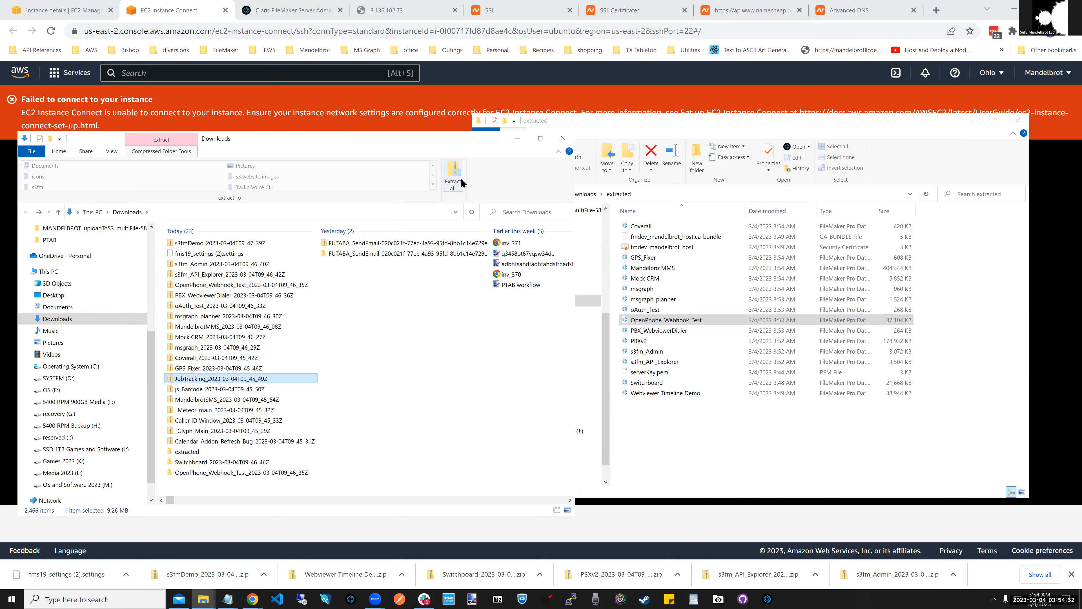
left_click(460, 180)
left_click(631, 250)
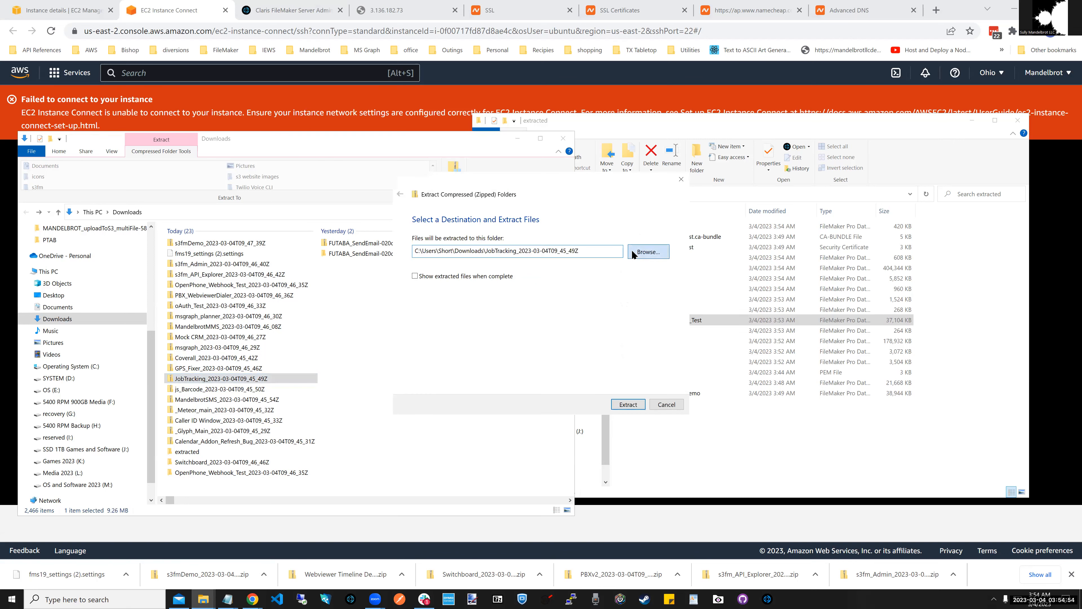
left_click(643, 423)
left_click(631, 404)
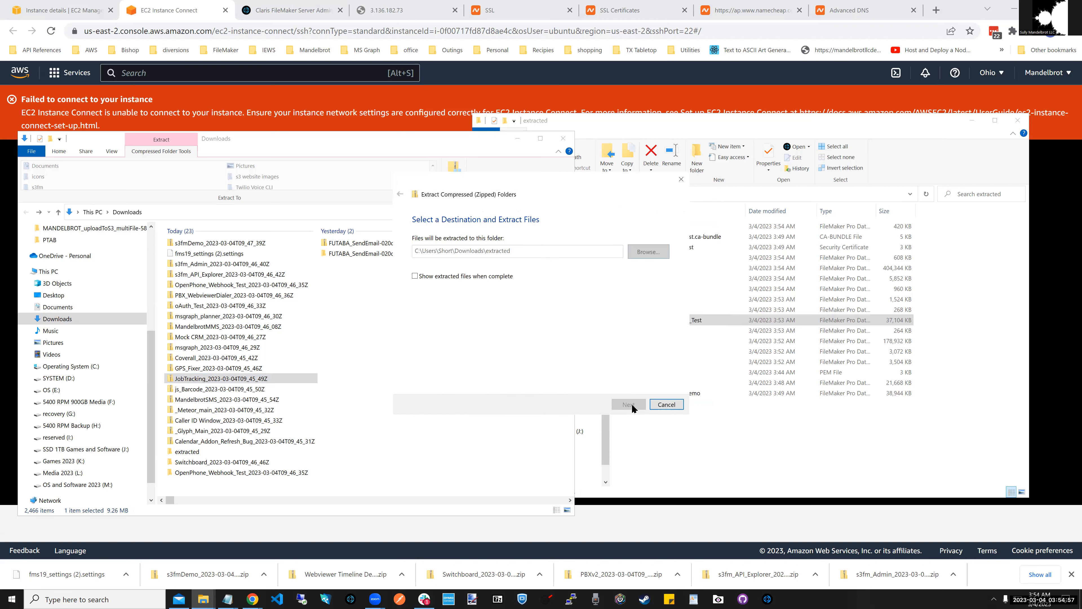
Extract the js_Barcode archive into the Downloads\extracted folder
left_click(255, 389)
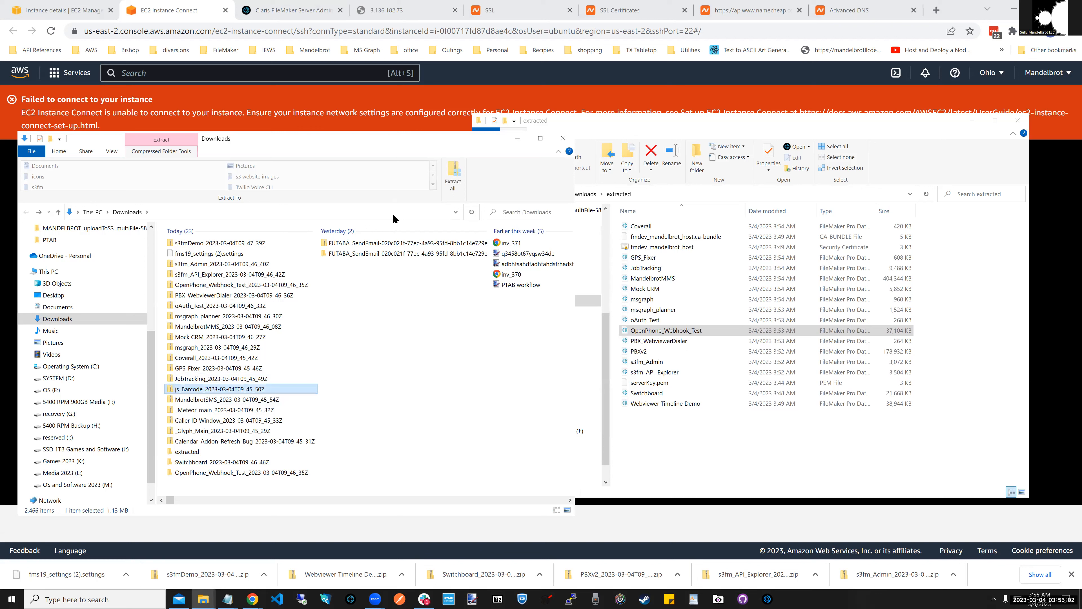
left_click(453, 177)
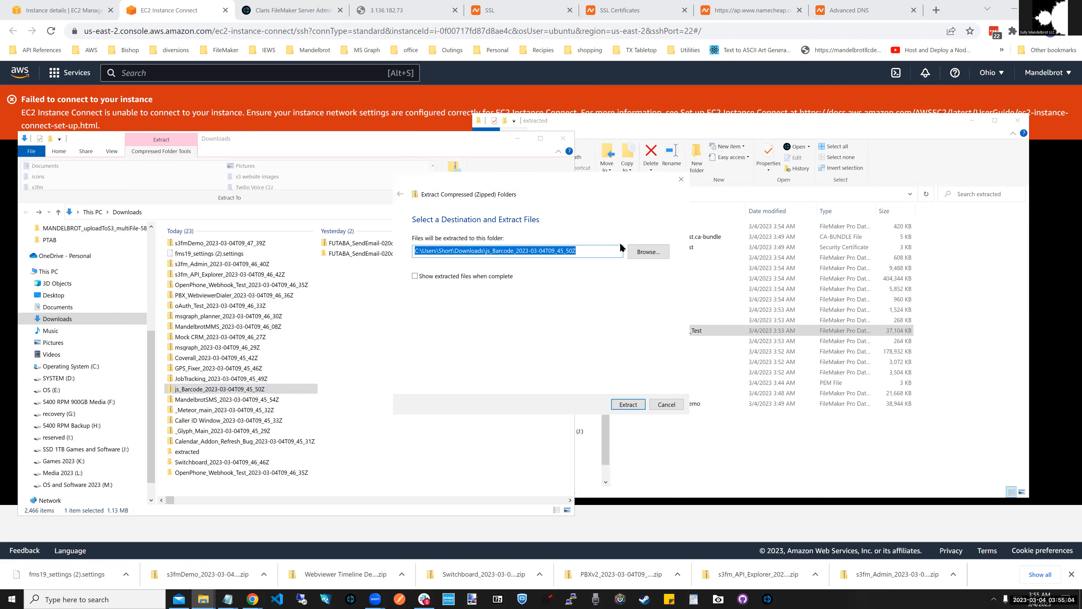
left_click(645, 251)
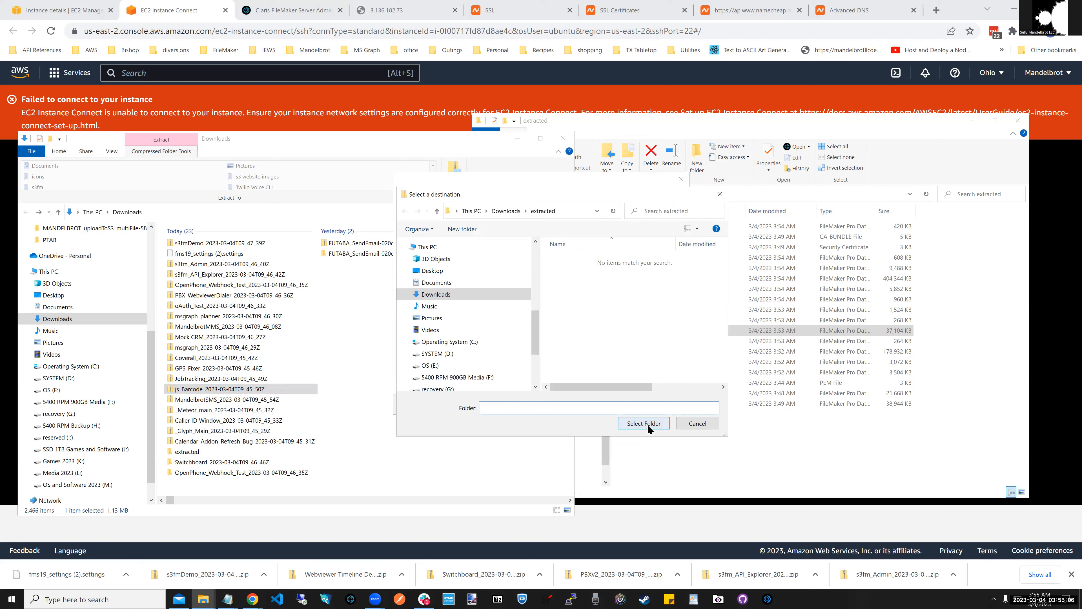
left_click(644, 423)
left_click(635, 403)
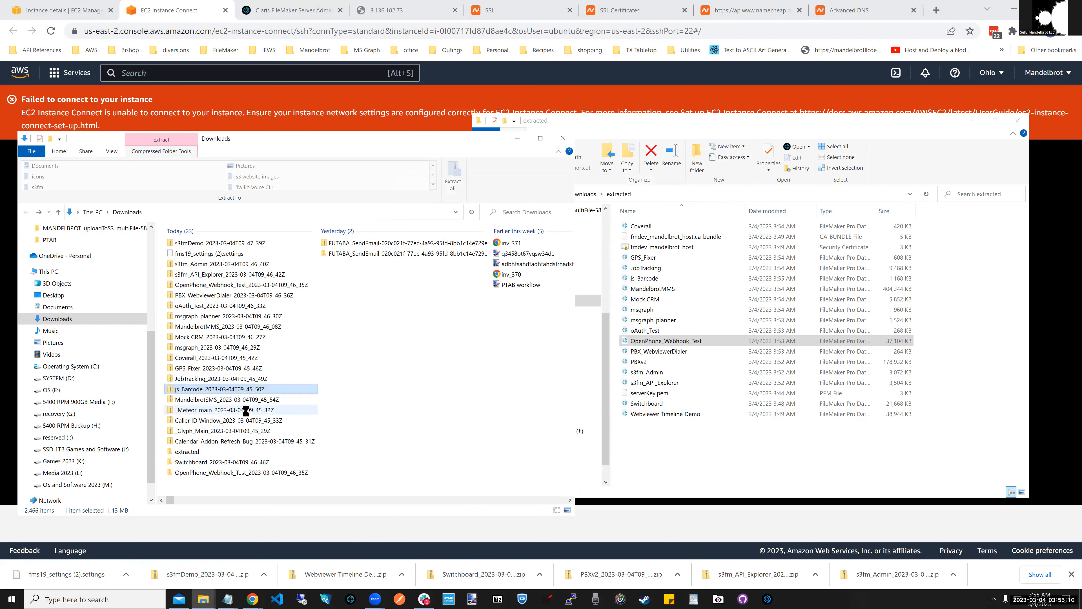
Extract the MandelbrotSMS archive into the Downloads\extracted folder
left_click(267, 401)
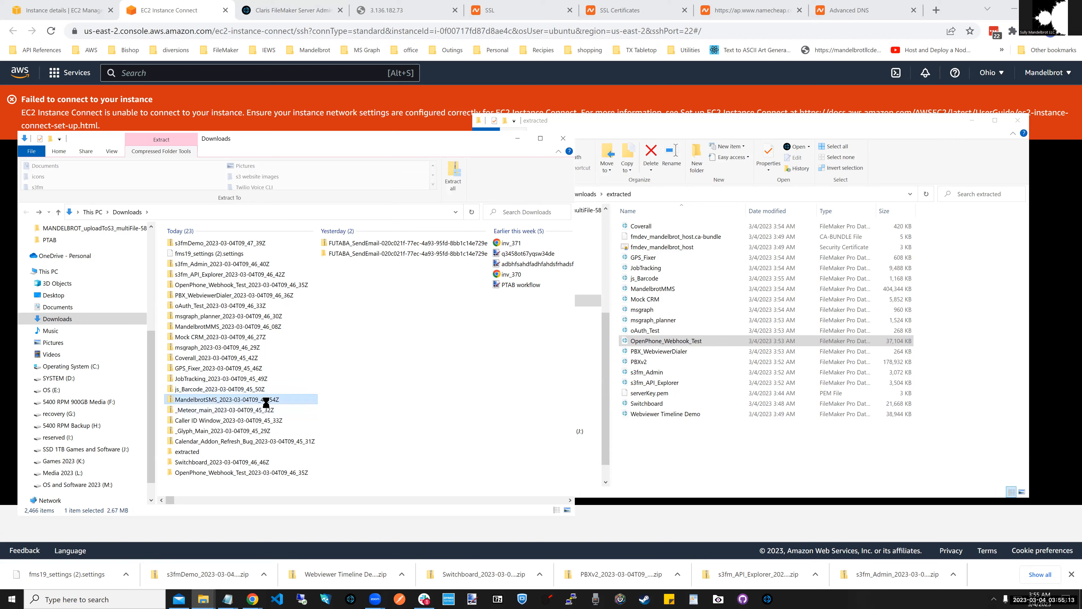
left_click(459, 178)
left_click(648, 255)
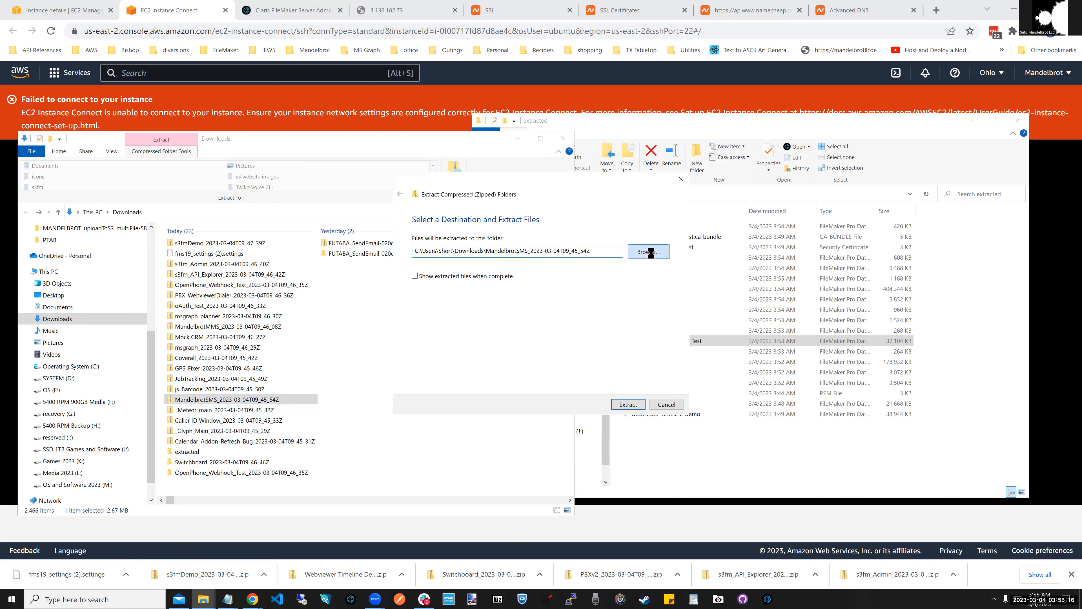
left_click(643, 423)
left_click(632, 404)
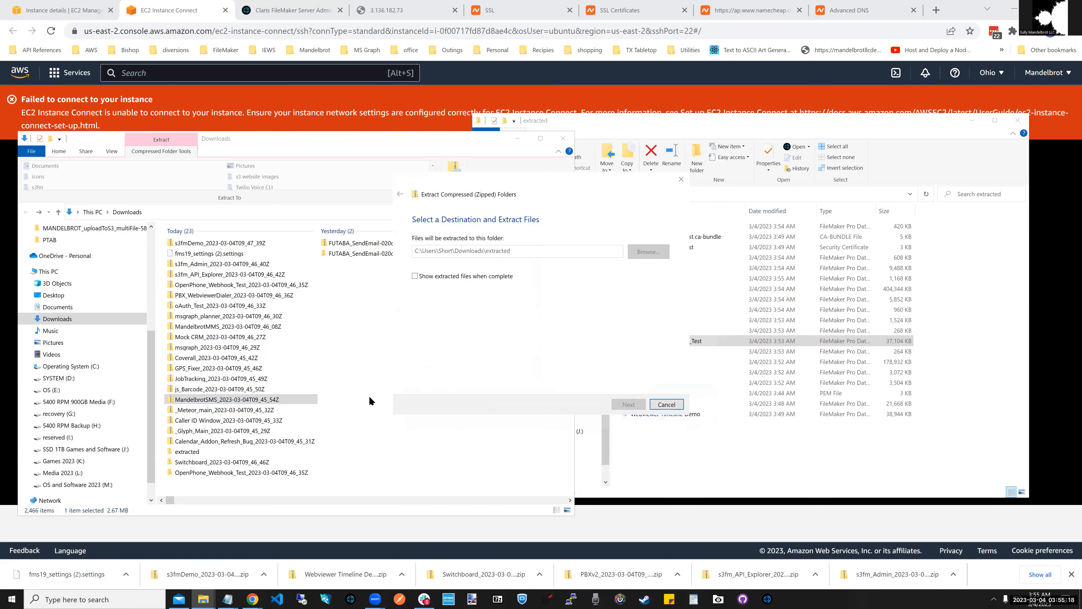
Extract the _Meteor_main archive into the Downloads\extracted folder
left_click(257, 409)
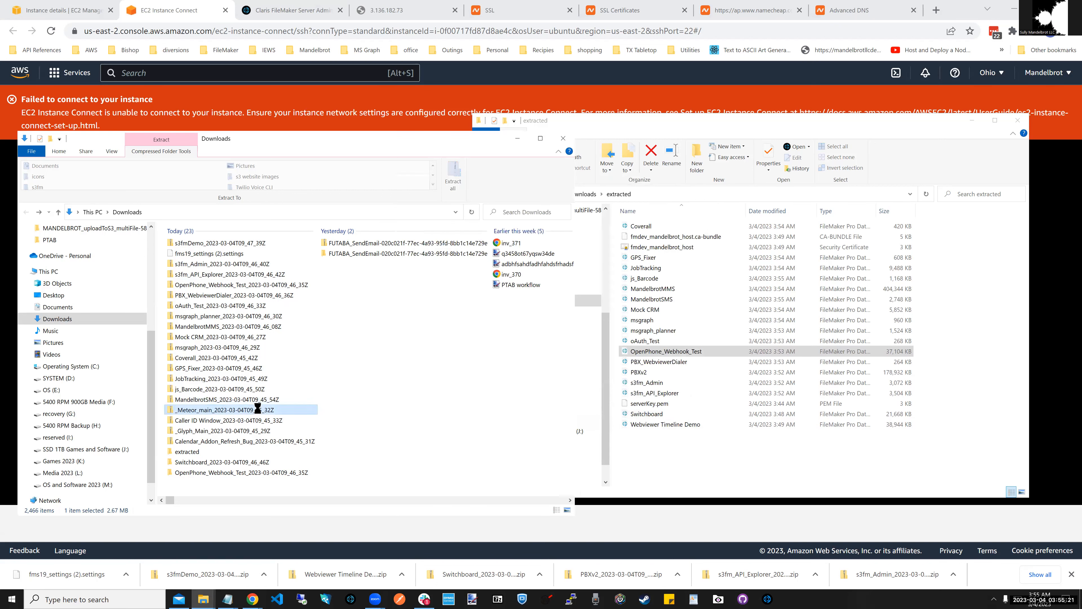
left_click(459, 182)
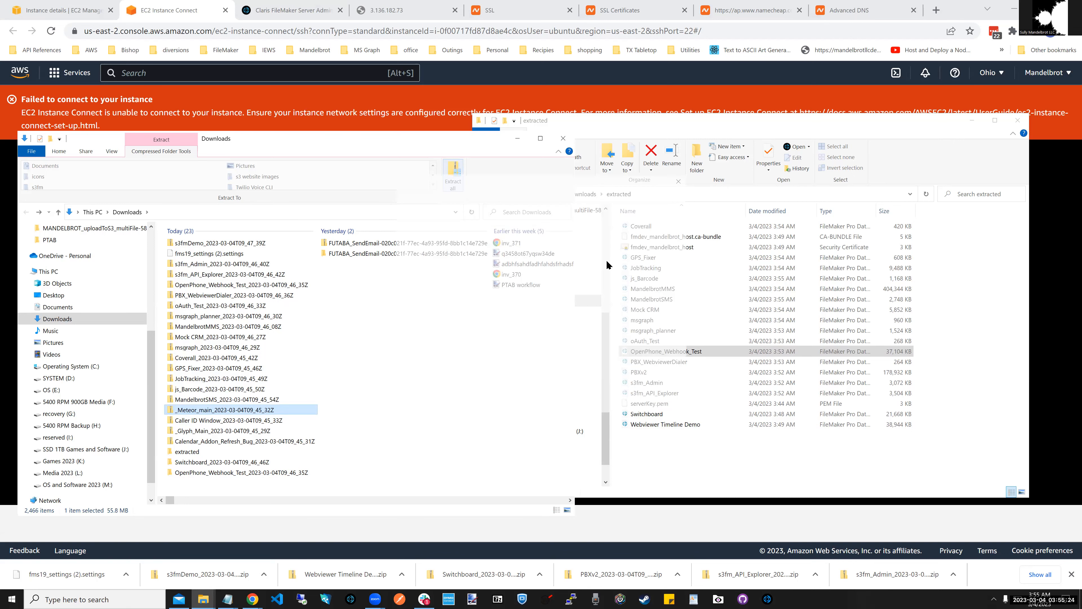
left_click(635, 255)
left_click(640, 421)
left_click(630, 406)
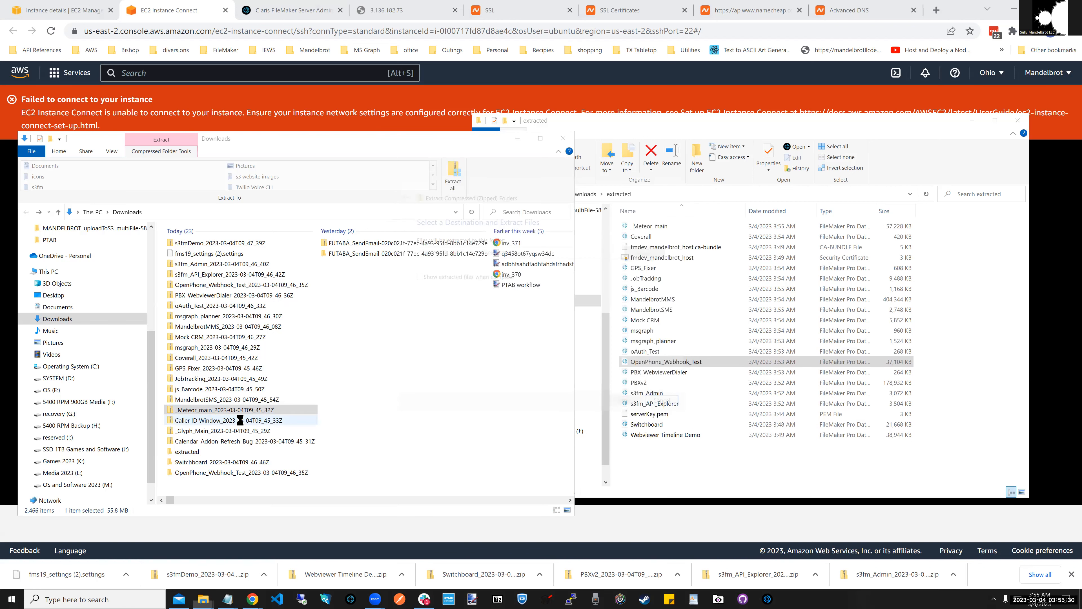
Extract the Caller ID Window archive into the Downloads\extracted folder
left_click(239, 419)
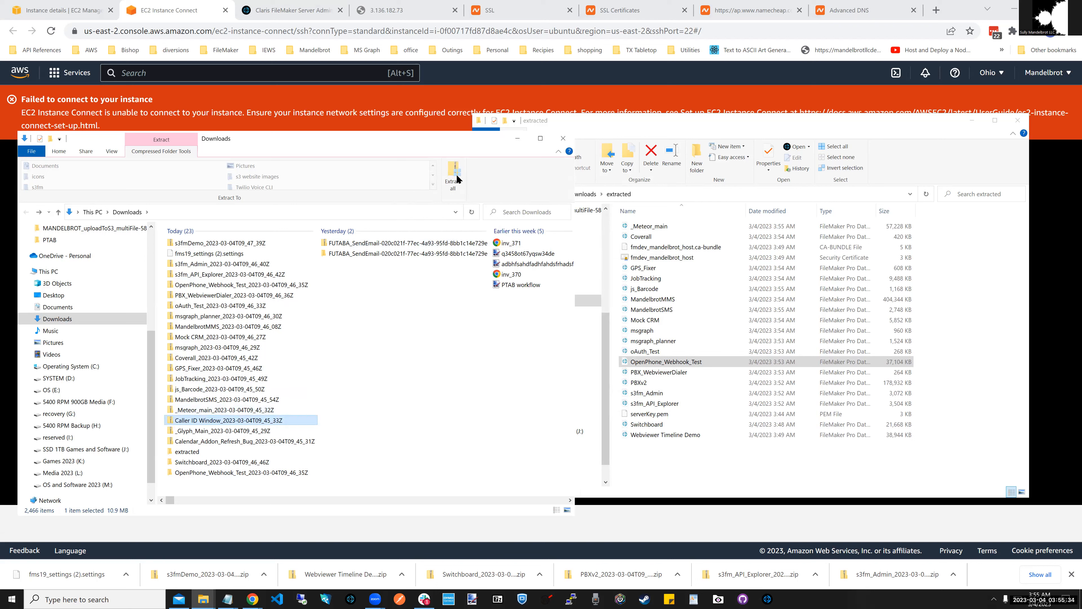
left_click(452, 175)
left_click(644, 250)
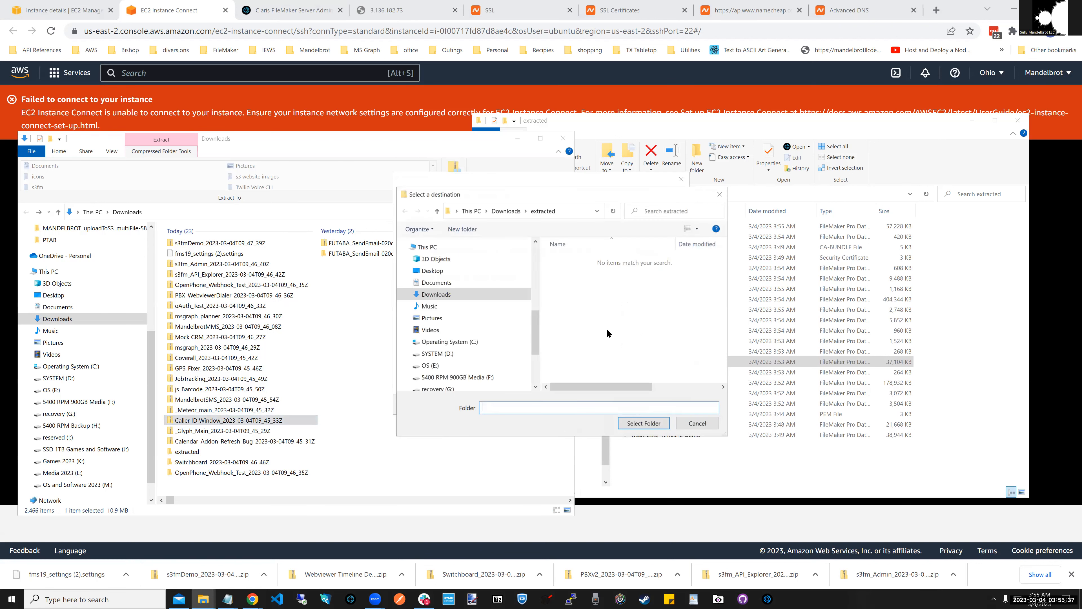
left_click(639, 423)
left_click(612, 404)
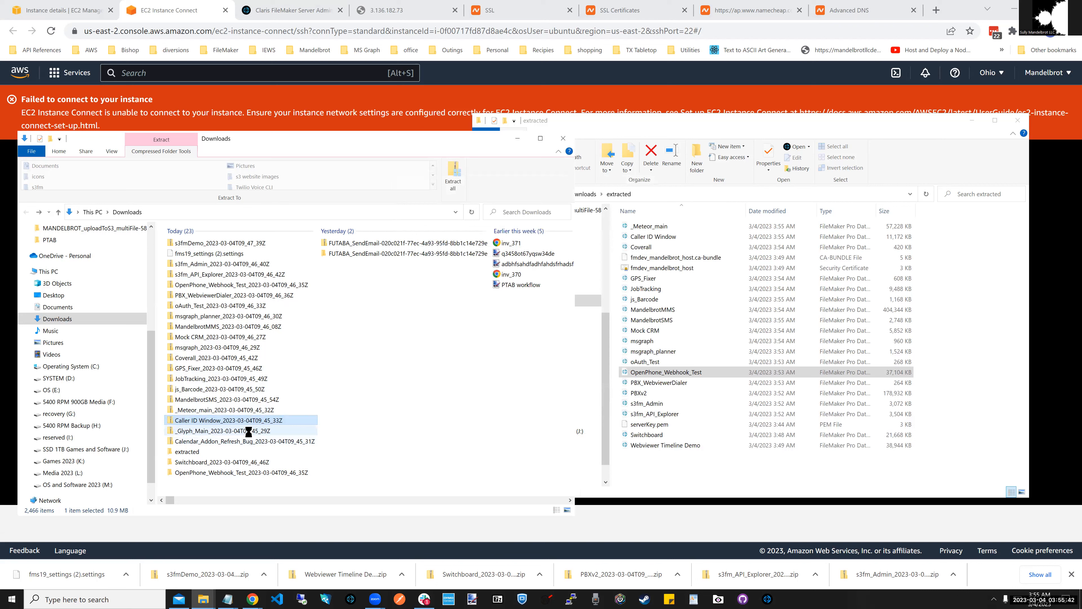
Extract the _Glyph_Main archive to its default folder in Downloads
left_click(248, 431)
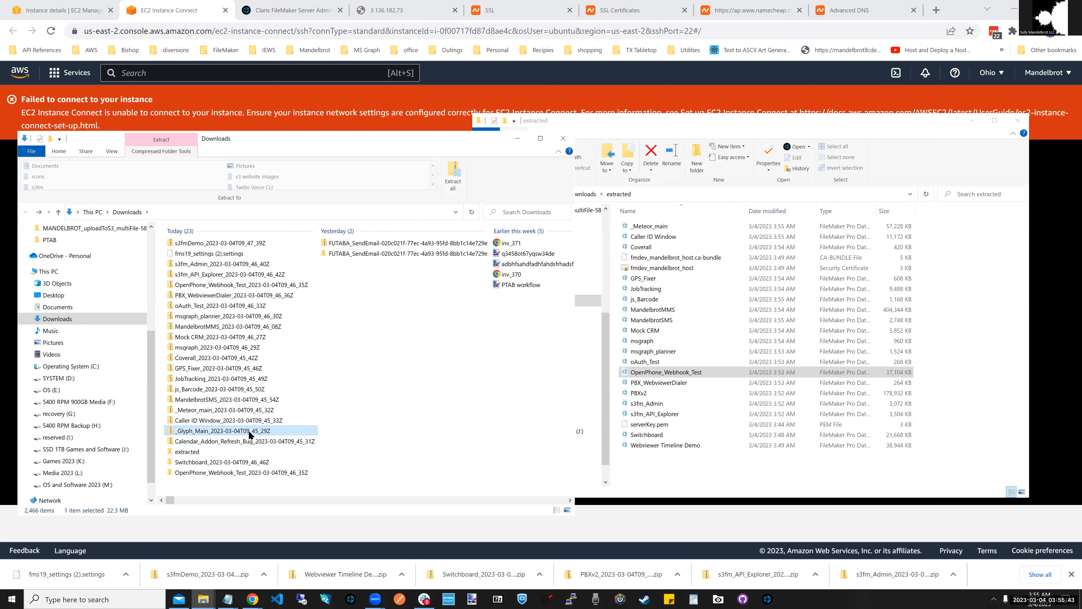
left_click(459, 185)
left_click(628, 404)
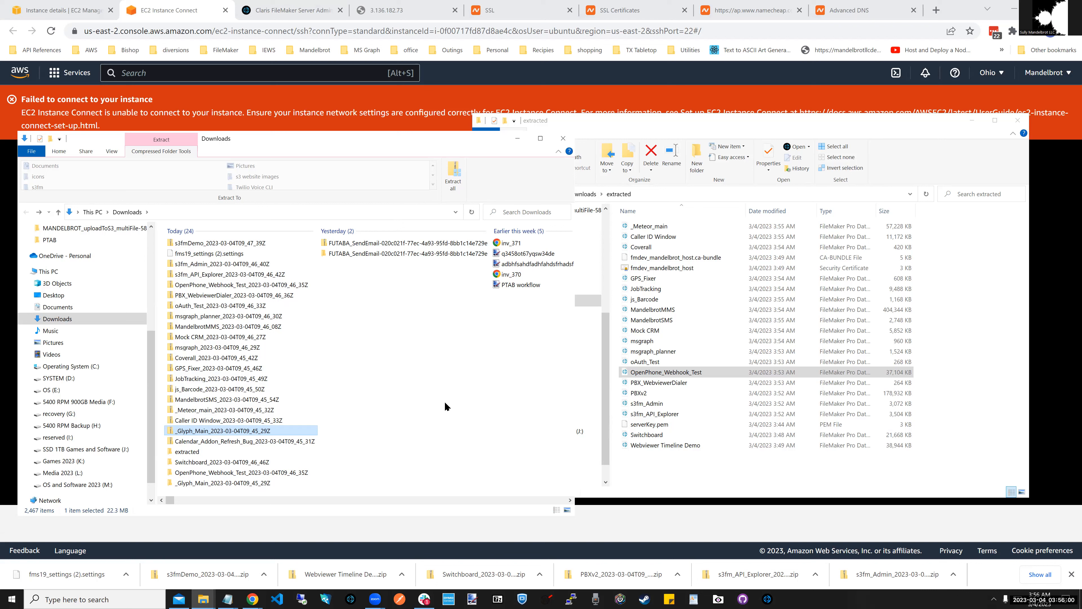
Extract the _Glyph_Main archive again, this time into the Downloads\extracted folder
left_click(452, 175)
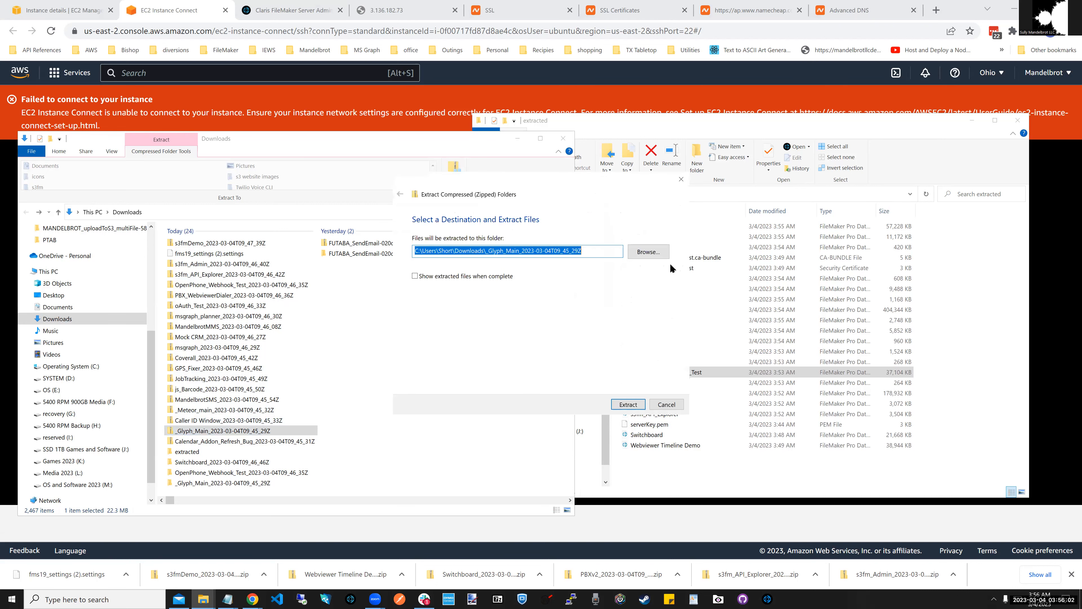
left_click(649, 251)
left_click(638, 421)
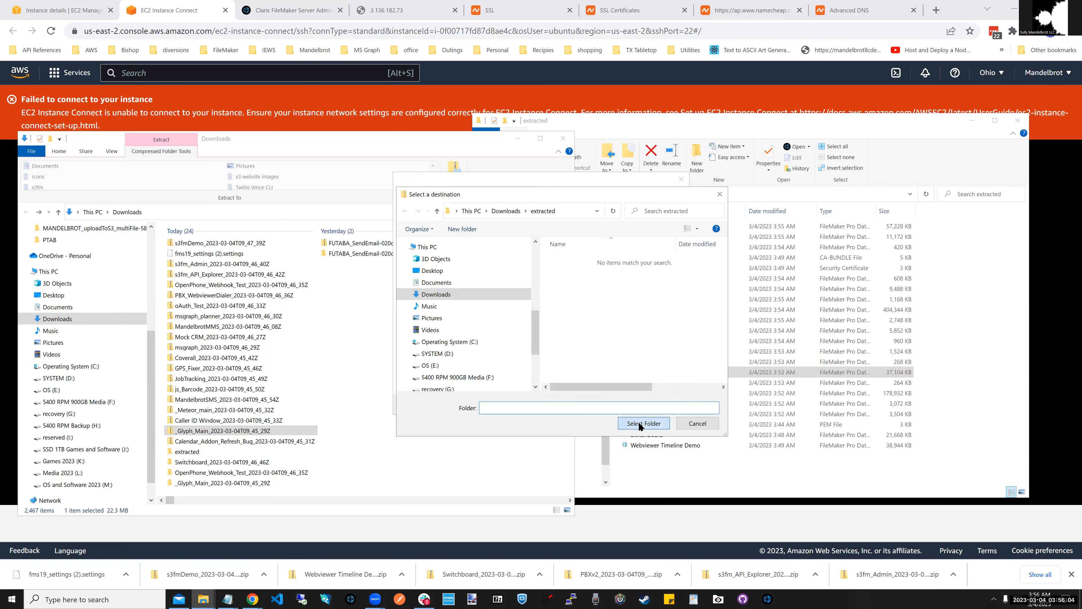
left_click(628, 404)
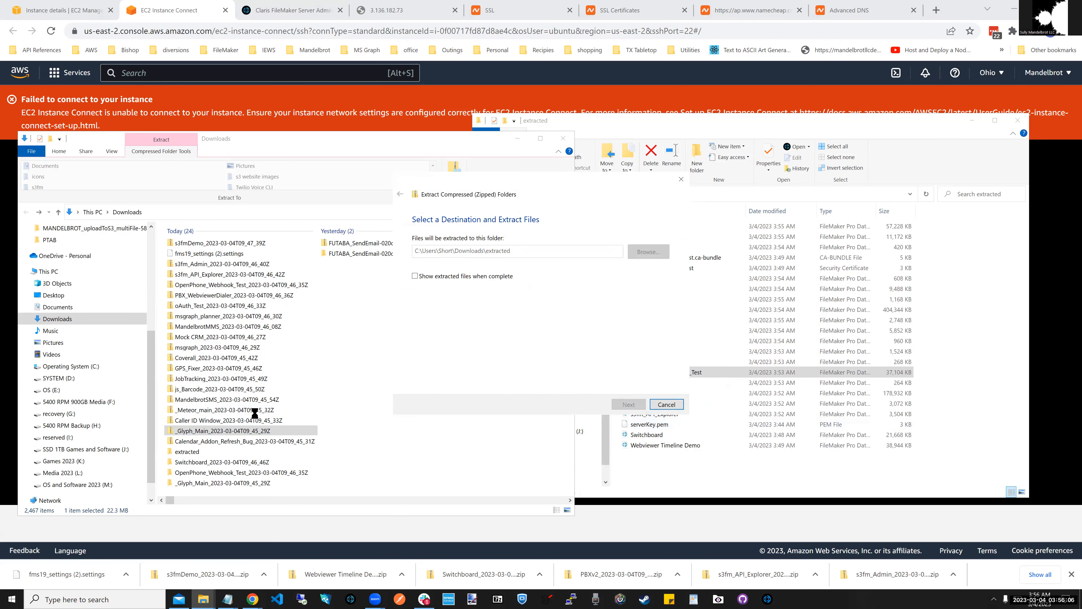
Extract the Calendar_Addon_Refresh_Bug archive into the Downloads\extracted folder
left_click(271, 440)
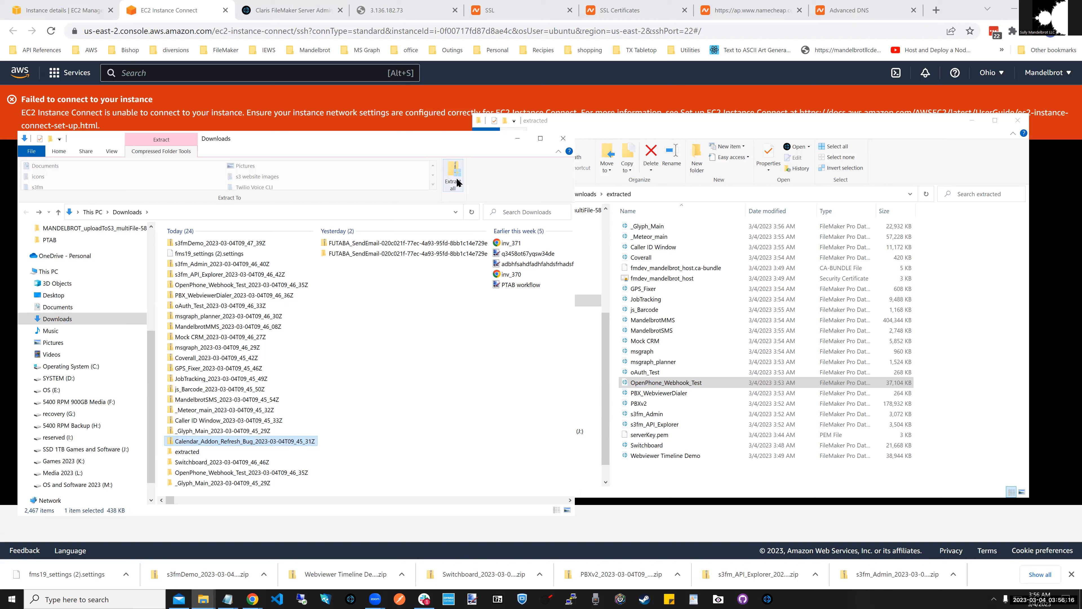
left_click(457, 183)
left_click(654, 250)
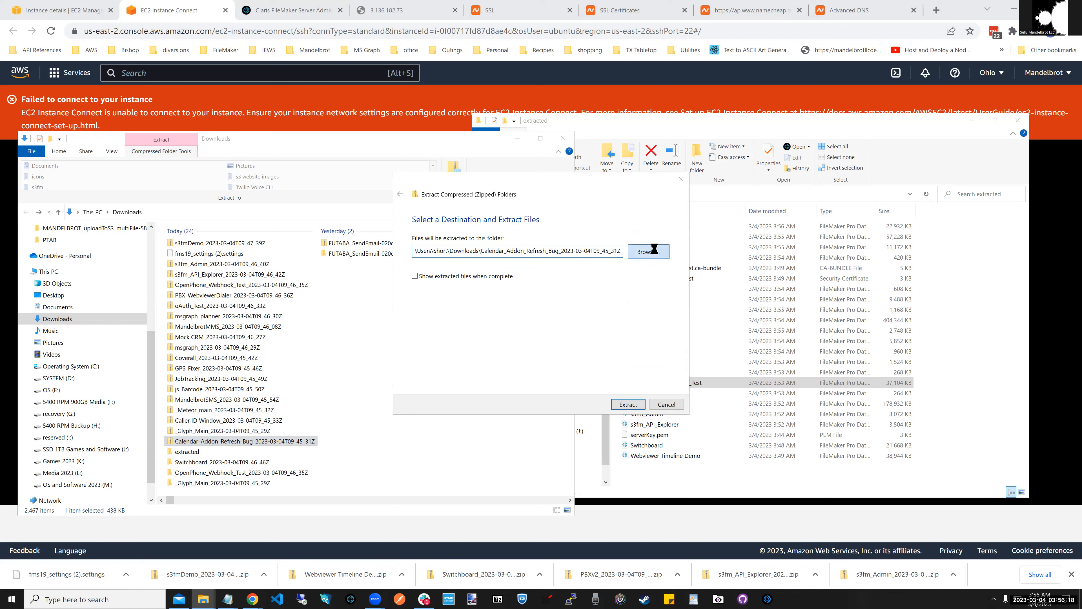
left_click(643, 423)
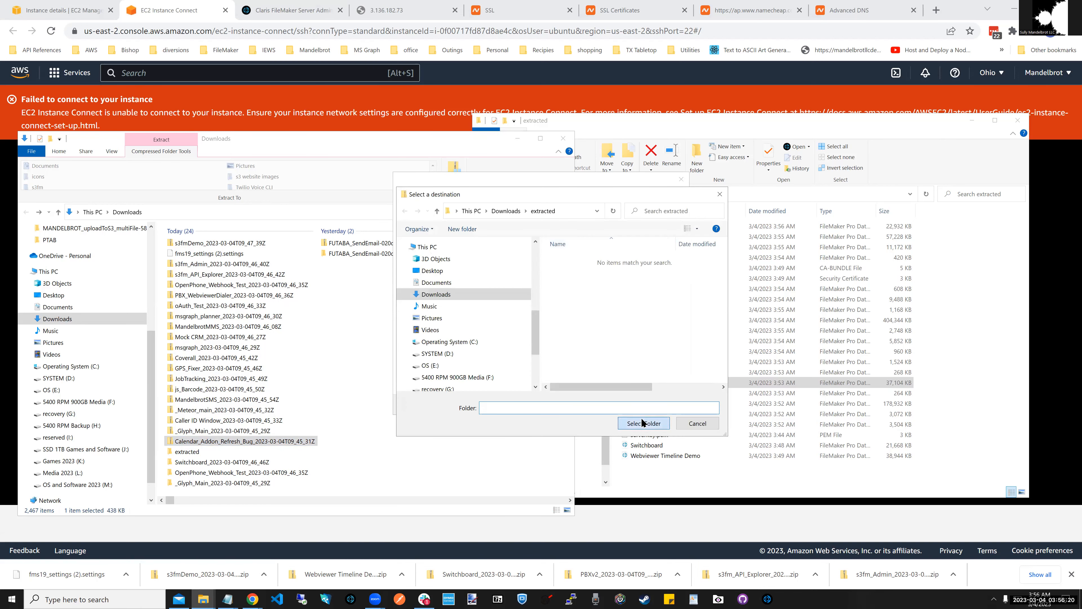
left_click(628, 404)
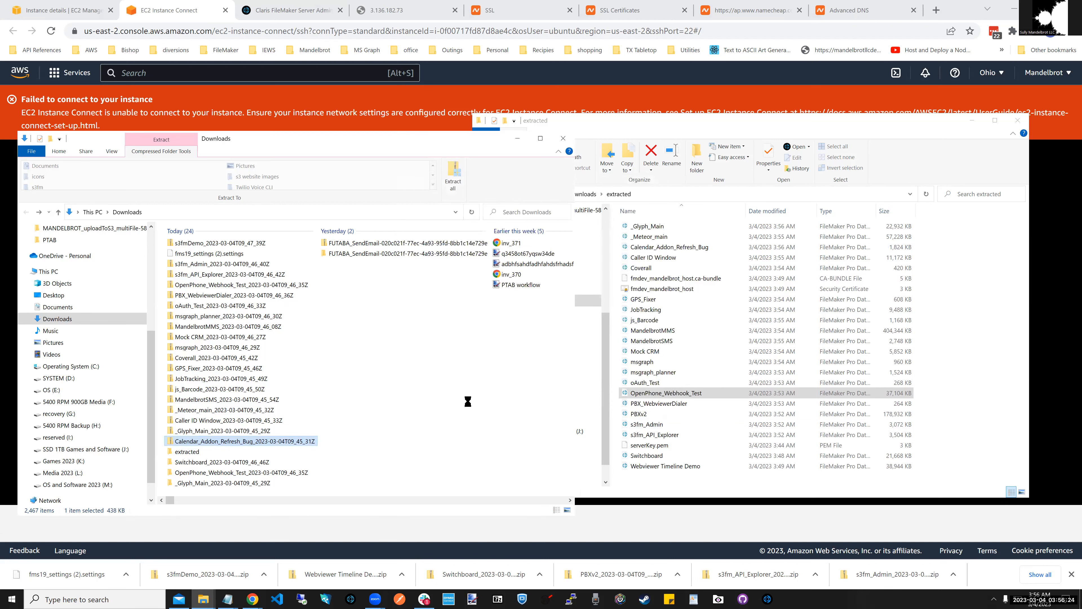
Select all the FileMaker database files in the extracted folder, leaving out the certificate, bundle and key files
left_click(682, 465)
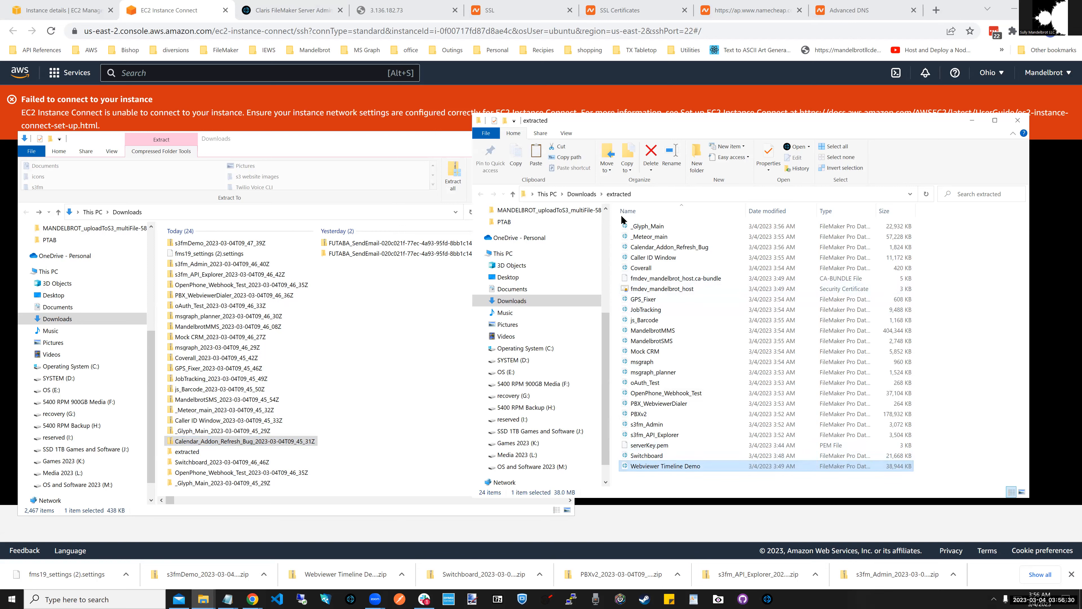
left_click(646, 229, "shift")
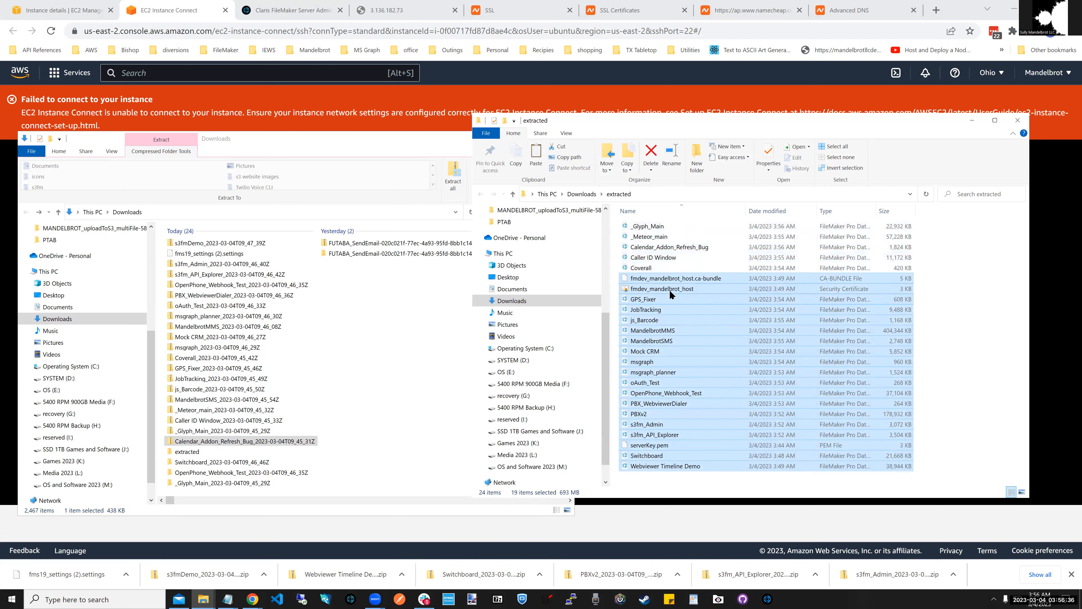
left_click(655, 227)
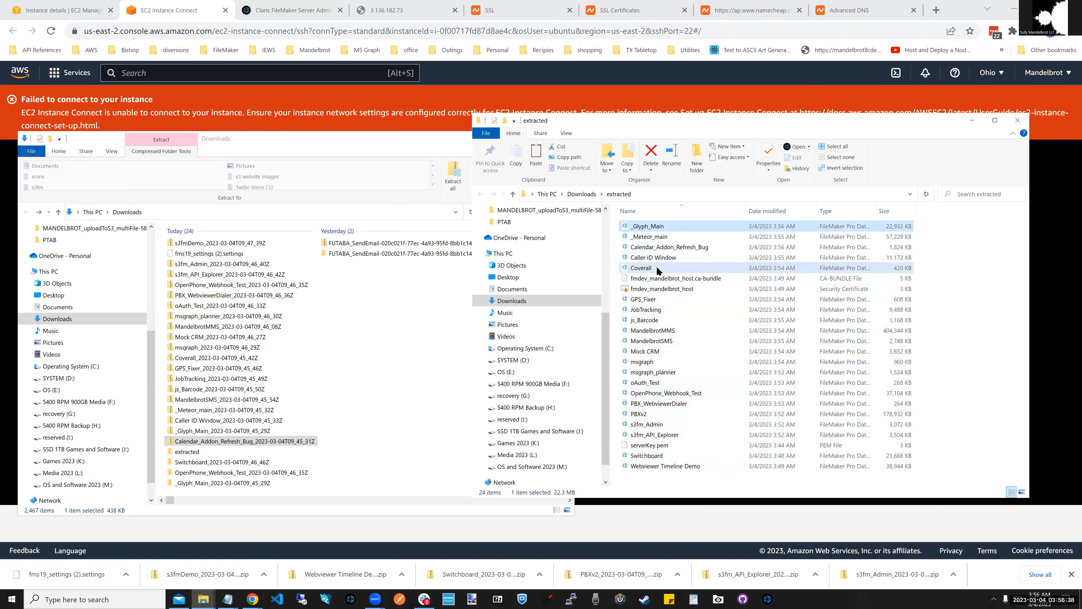
left_click(667, 266, "shift")
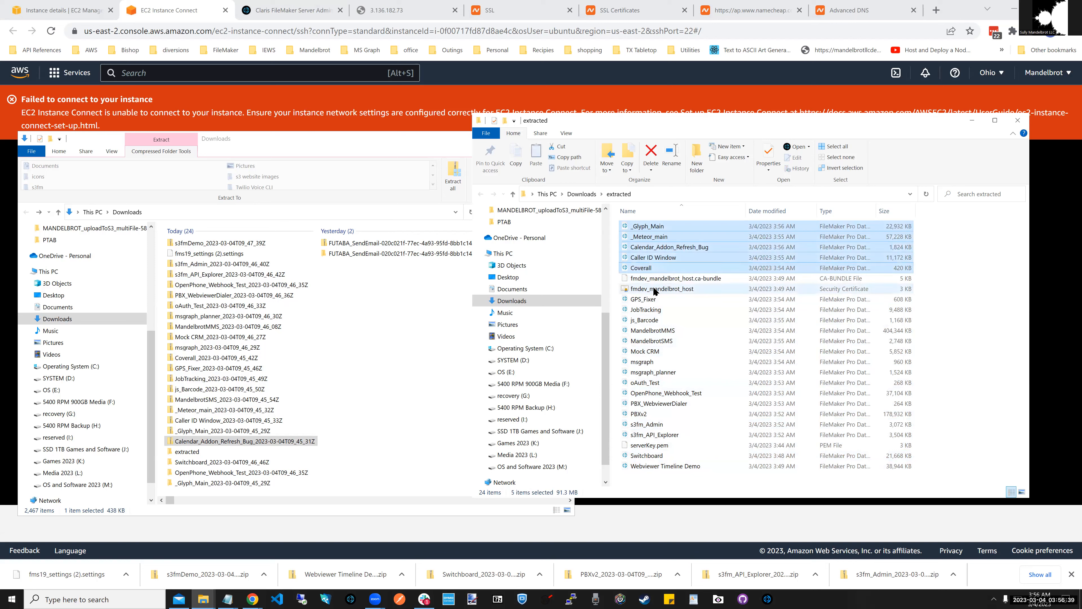
left_click(660, 435, "ctrl+shift")
left_click(660, 456, "ctrl")
left_click(664, 464, "ctrl")
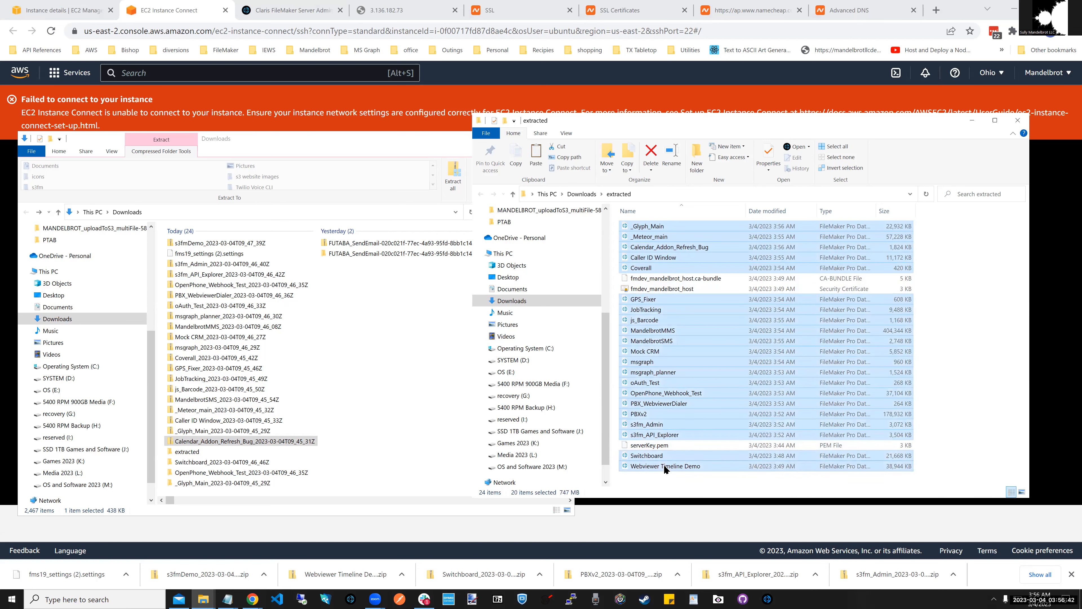
Reload the FileMaker Server admin console at 3.136.182.73 and open its sign-in page
left_click(354, 599)
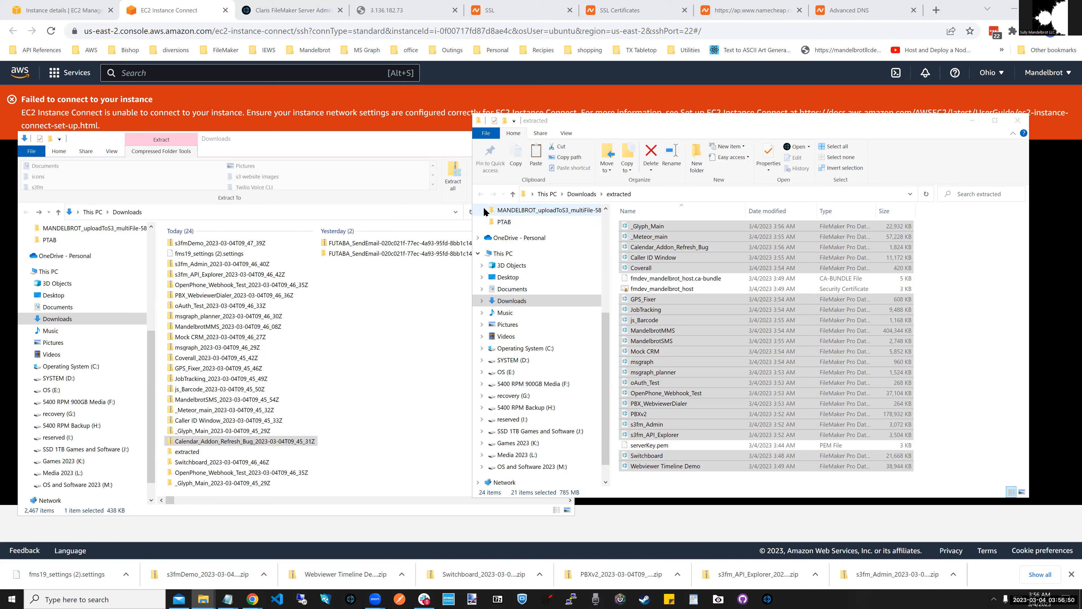
left_click(349, 598)
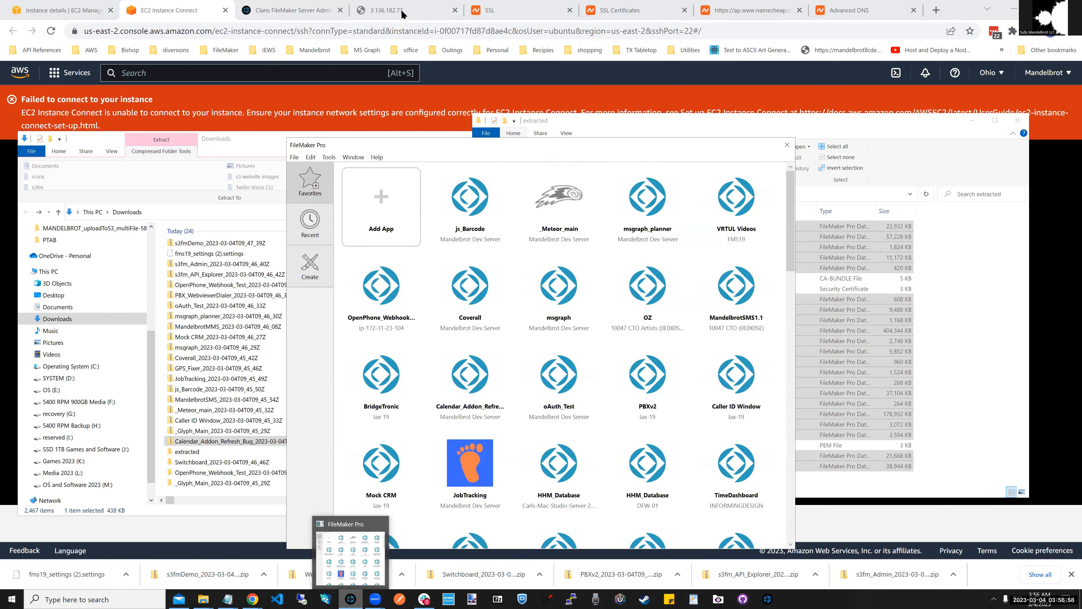
left_click(402, 14)
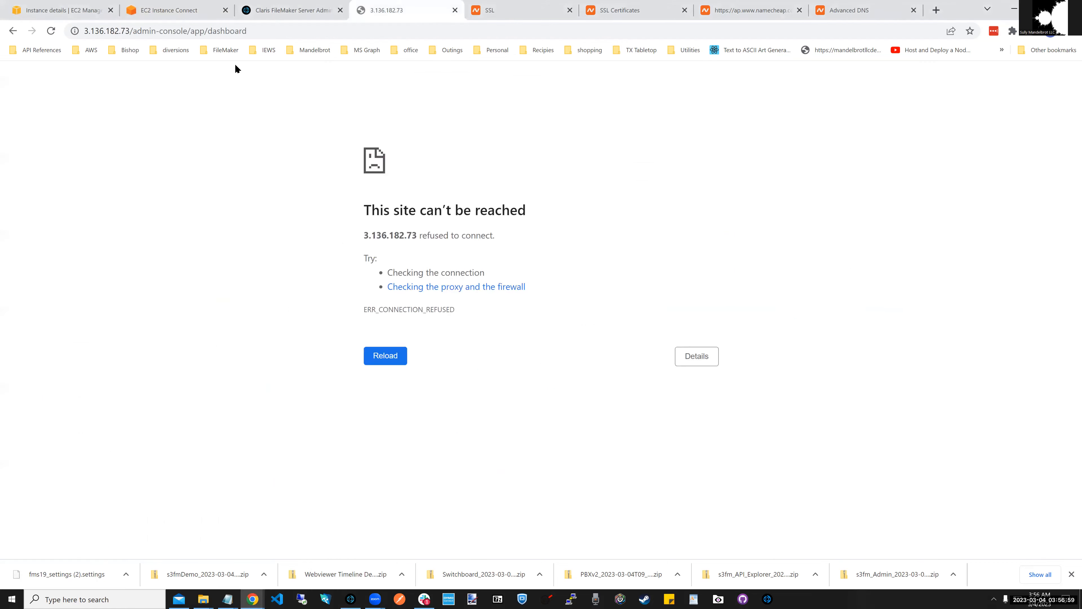
left_click(50, 31)
left_click(409, 374)
left_click(405, 459)
left_click(181, 12)
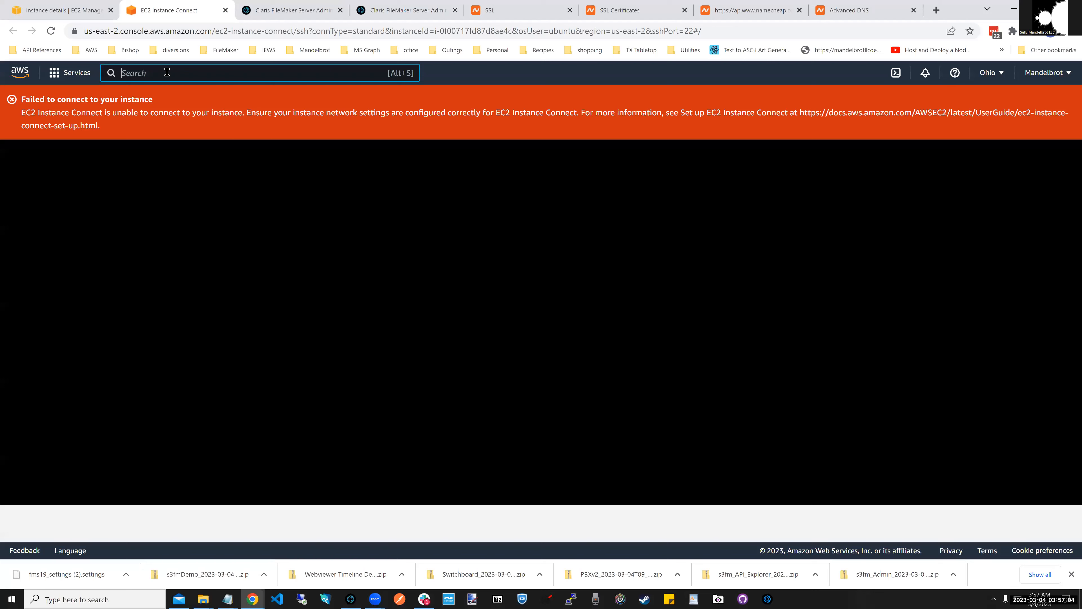
left_click(428, 10)
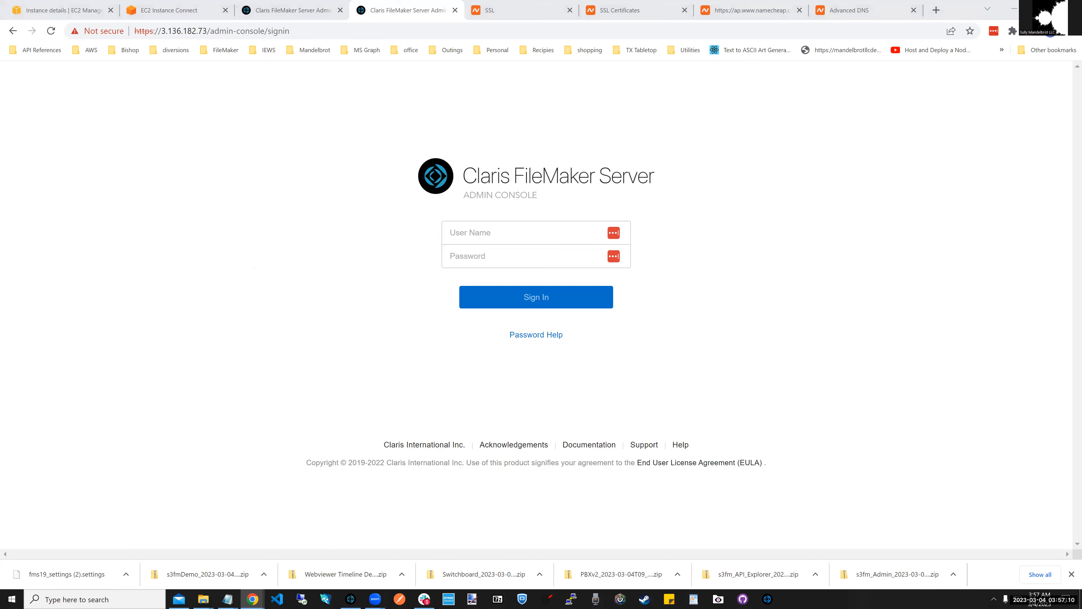
Sign in to the admin console with the admin user name and the pasted account password
left_click(529, 249)
key("ctrl+v")
left_click(524, 228)
type("Sully")
left_click(530, 297)
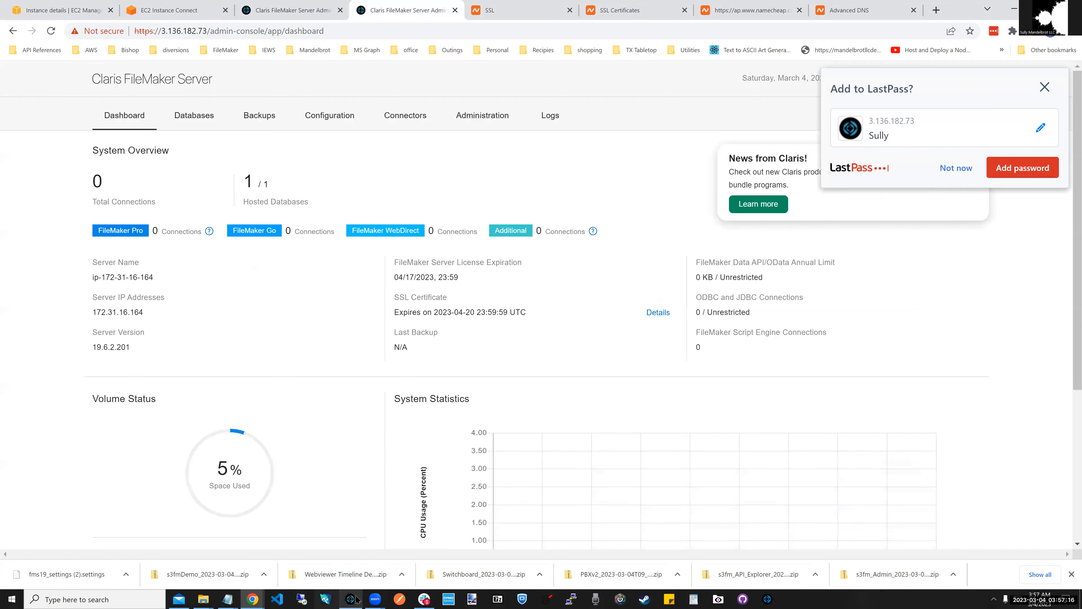
Decline saving the admin console password in LastPass
left_click(355, 598)
left_click(959, 167)
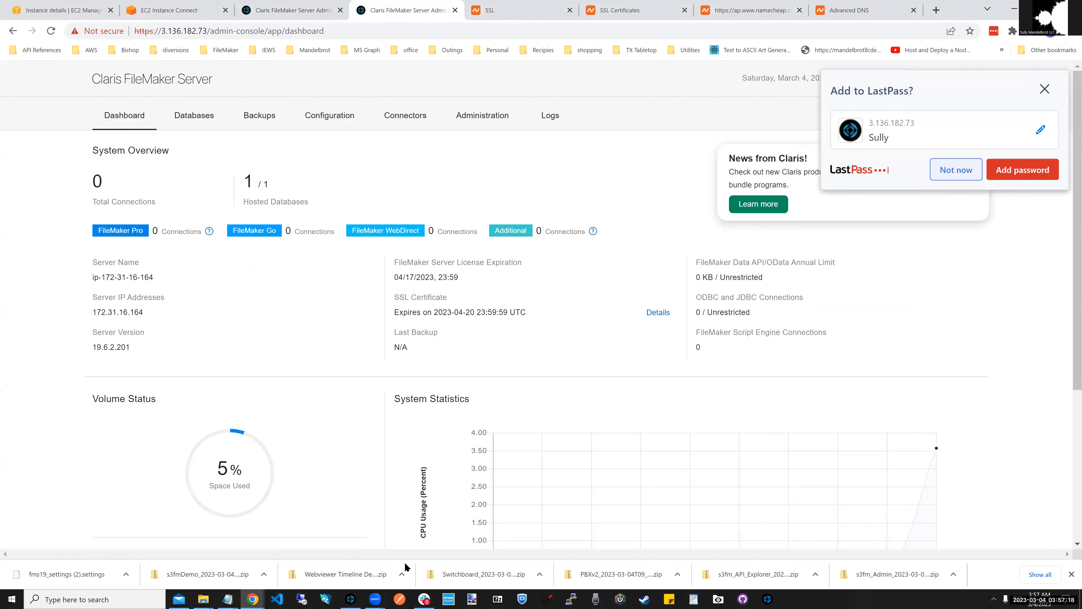
In FileMaker Pro's Hosts dialog, add 3.136.182.73 as a favorite host
left_click(350, 599)
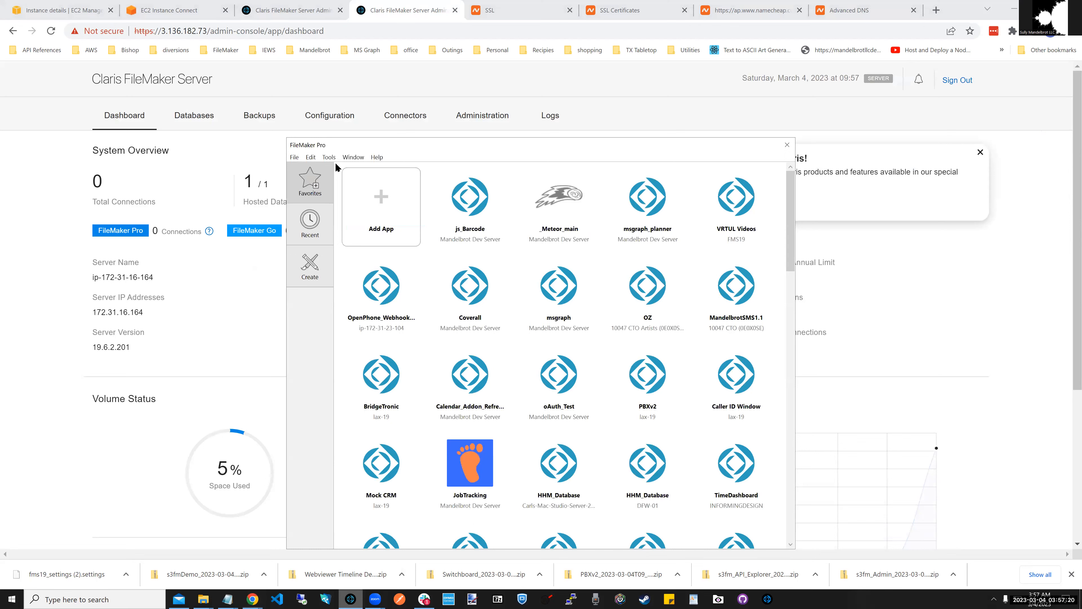
left_click(294, 157)
mouse_move(341, 204)
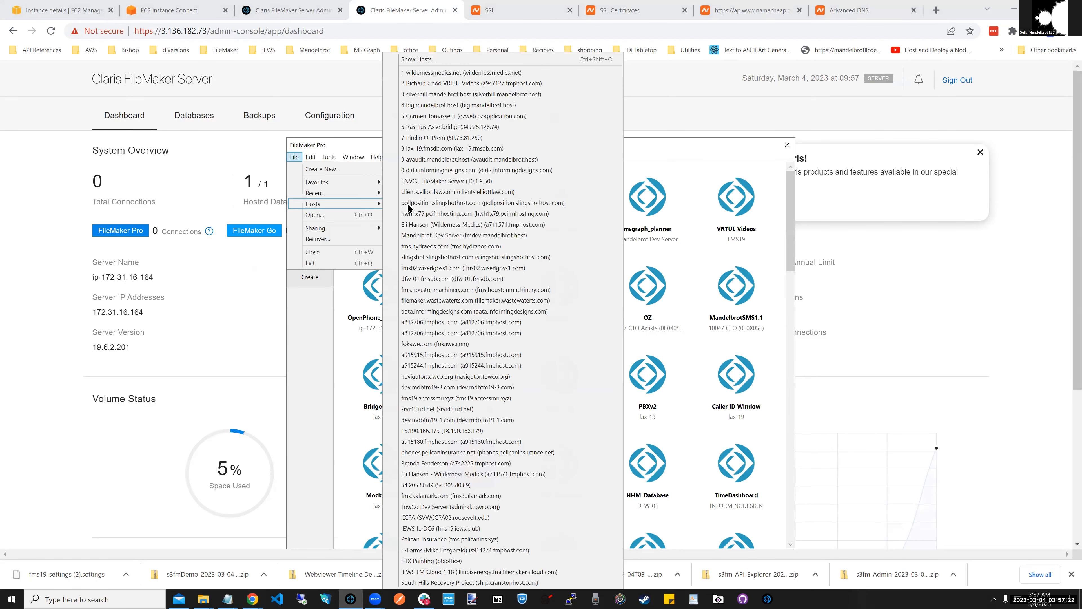
left_click(441, 62)
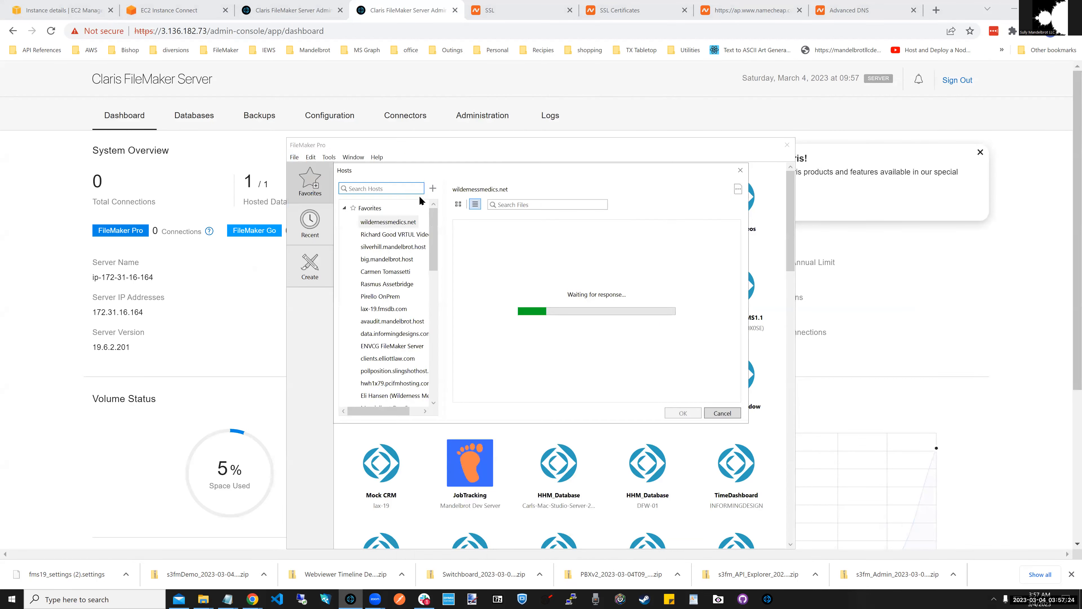
left_click(432, 188)
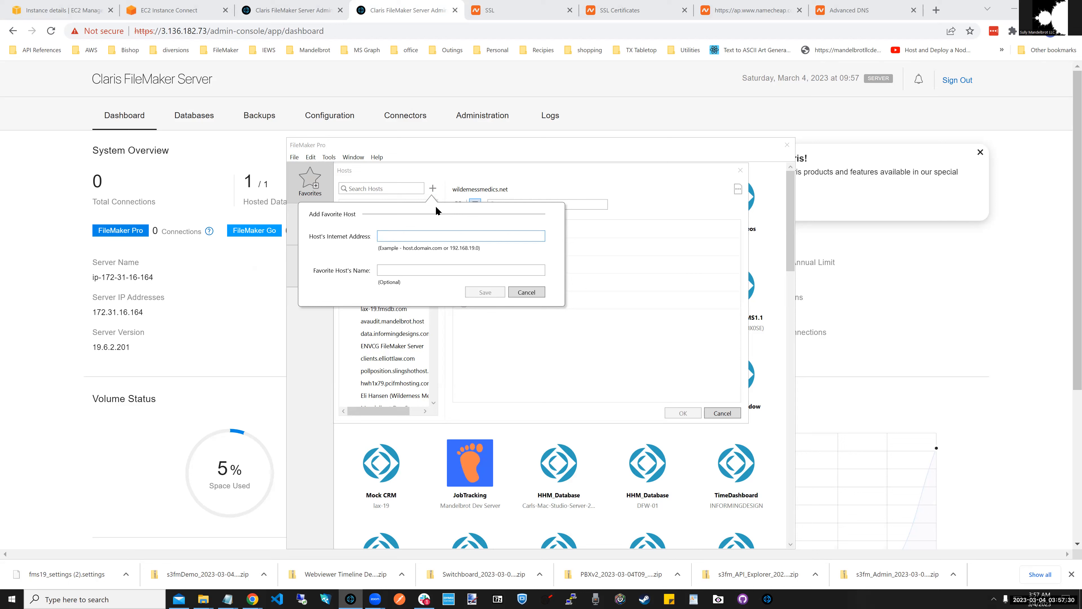
type("3.136.18")
left_click(484, 292)
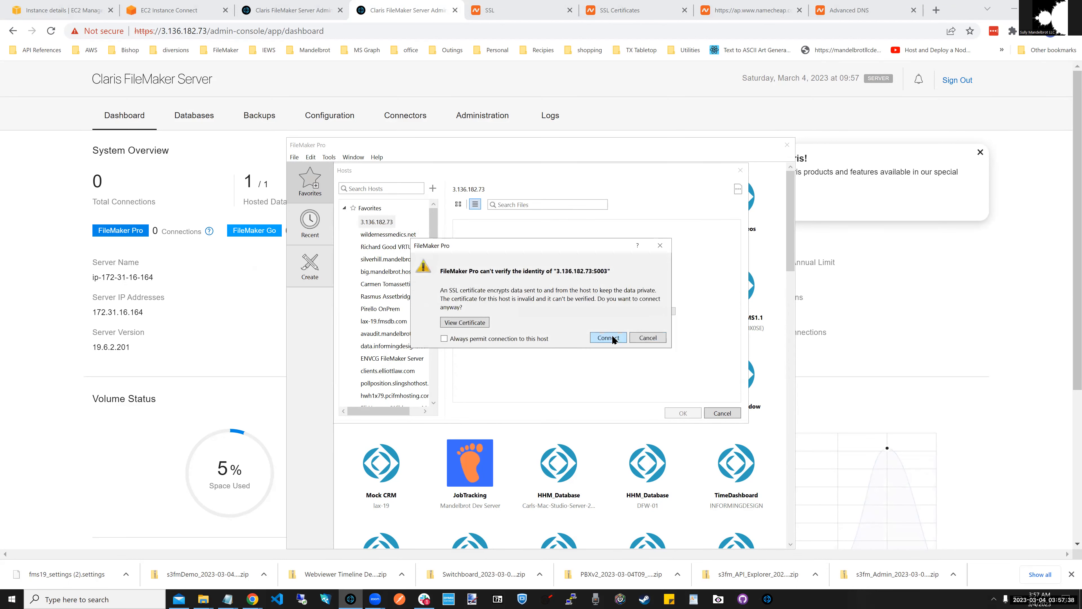
Connect to the 3.136.182.73 host despite the certificate warning, try to view its files, and close the Hosts dialog
left_click(609, 337)
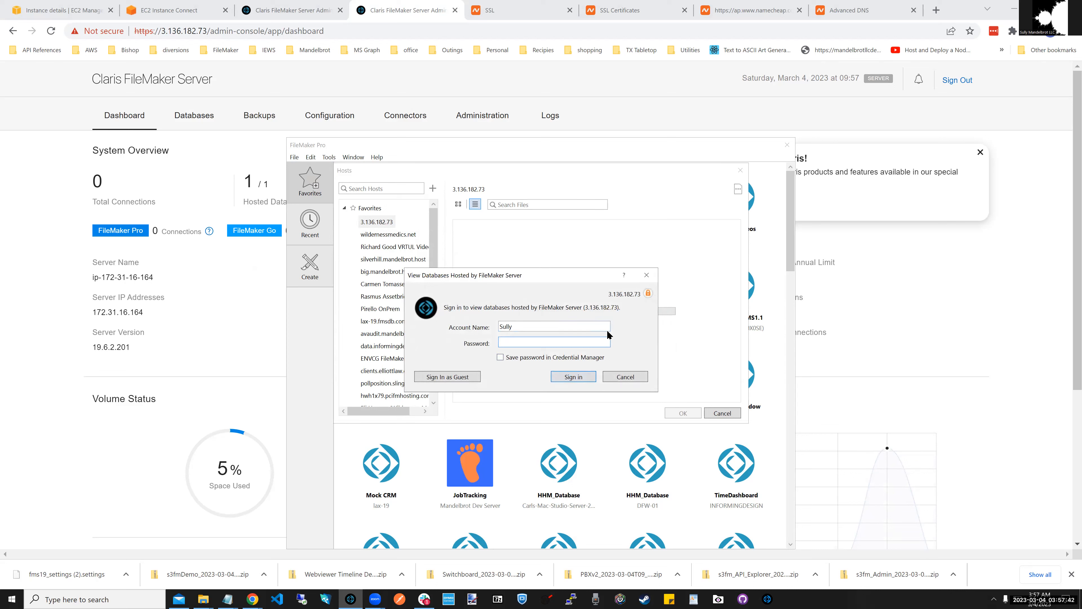
left_click(569, 378)
left_click(625, 376)
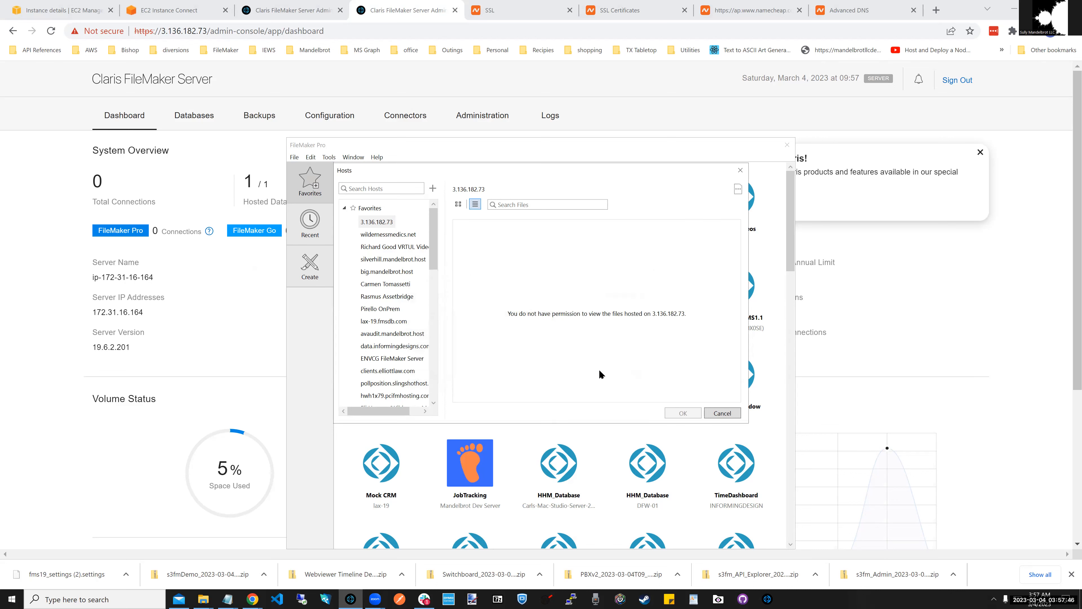
left_click(718, 414)
Start Upload to Host and connect to 3.136.182.73, accepting the unverified certificate
left_click(293, 157)
mouse_move(336, 228)
left_click(408, 229)
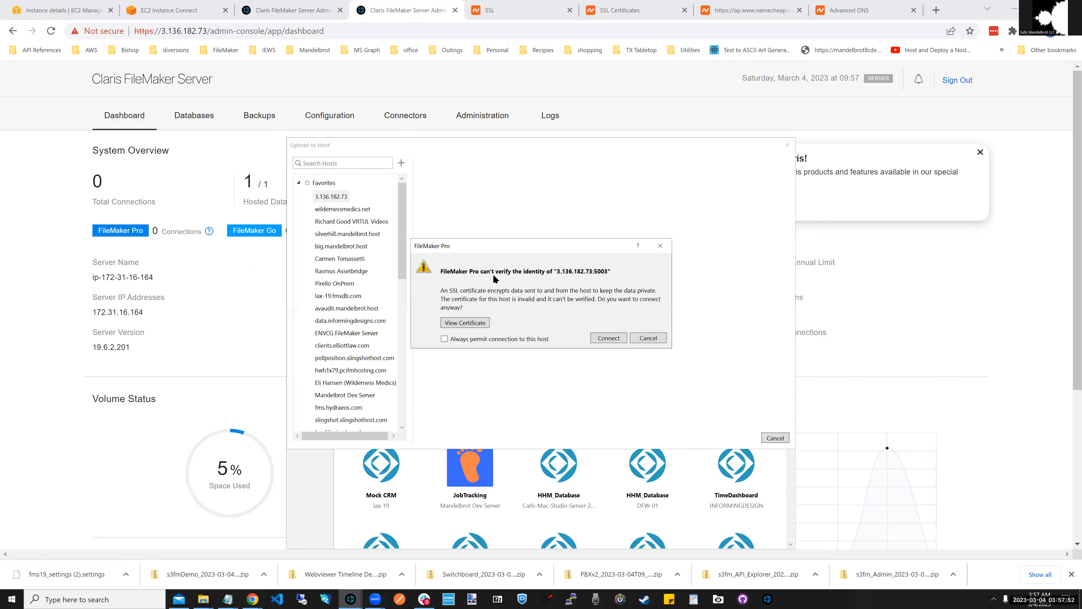
left_click(606, 334)
left_click(609, 337)
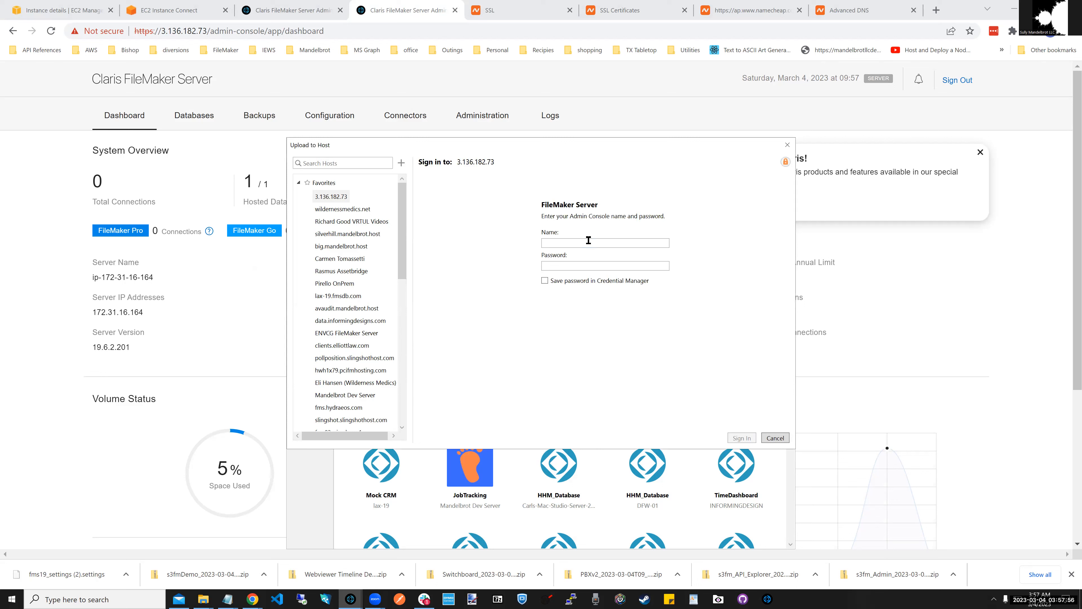
Sign in to the upload with the admin console name and pasted password
left_click(594, 264)
key("ctrl+v")
key("shift+Tab")
type("Sully")
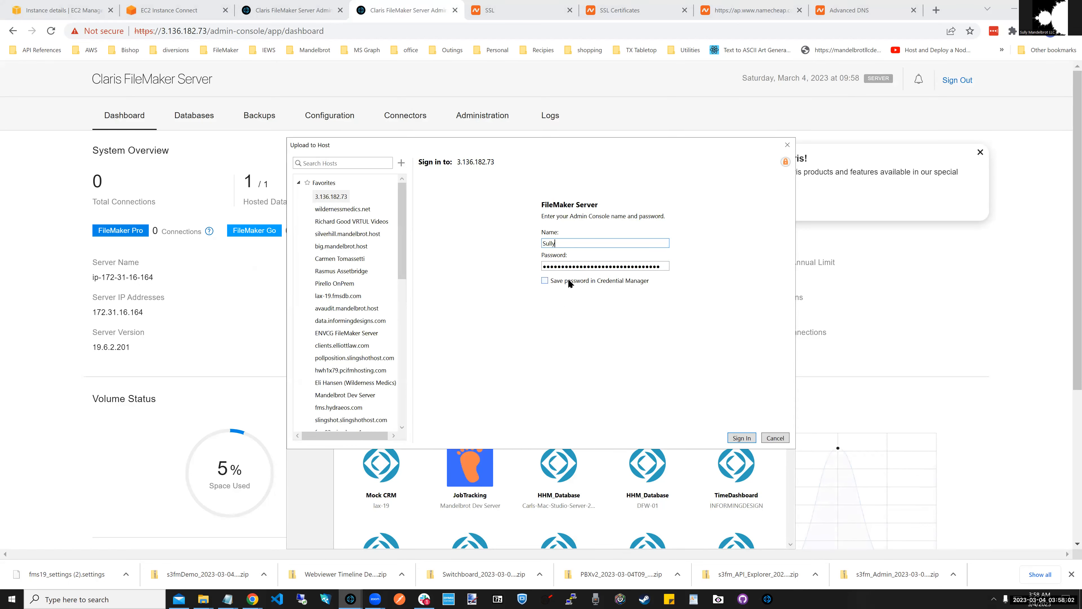
left_click(731, 437)
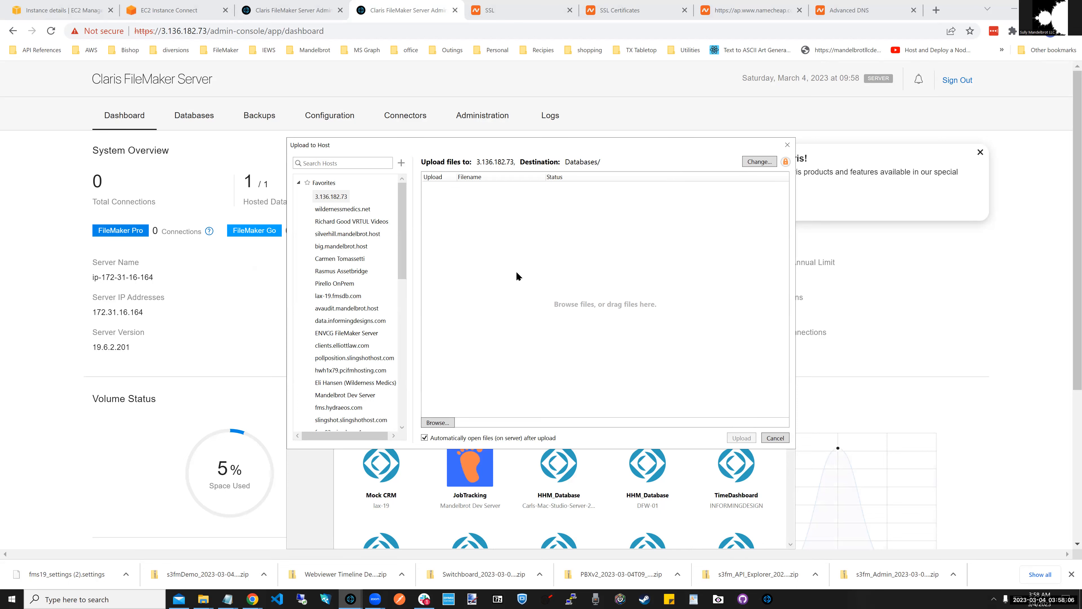
Drag the selected database files from the extracted folder into the upload file list
left_click(203, 599)
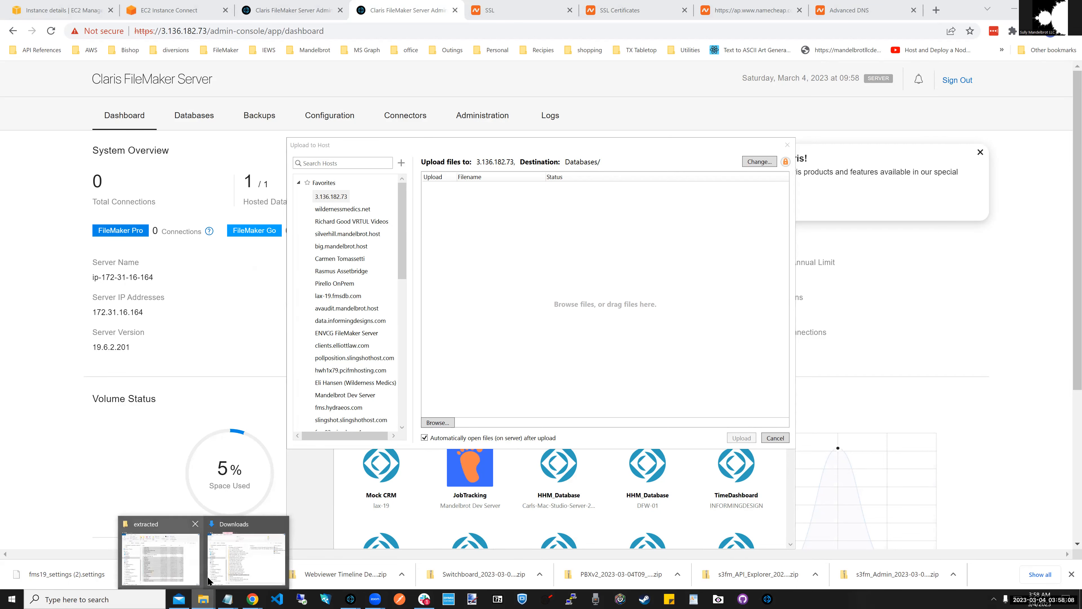
left_click_drag(645, 225, 449, 205)
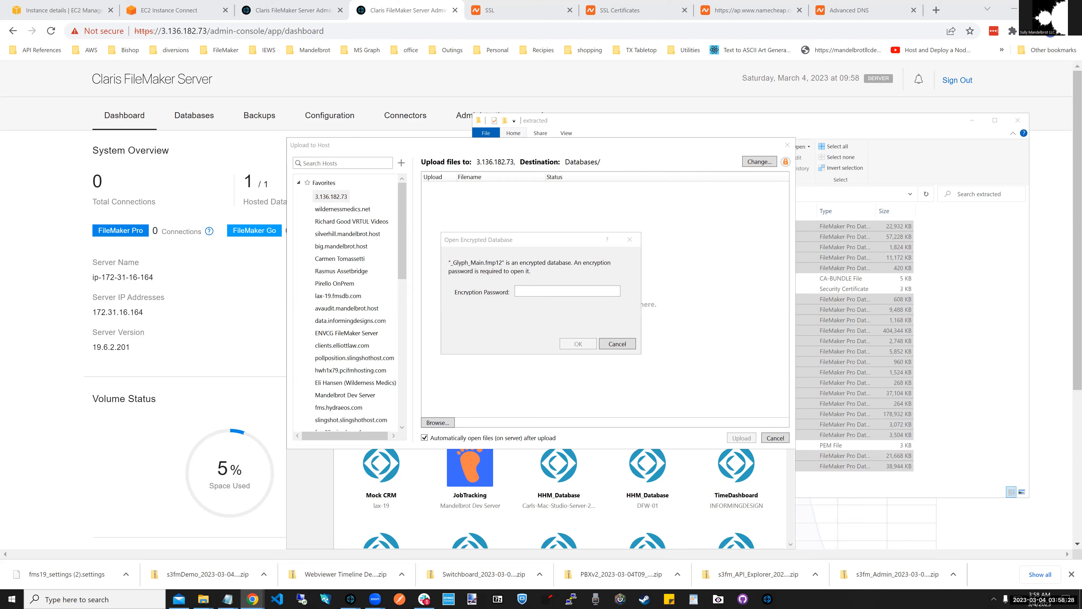
Enter the encryption password for _Glyph_Main.fmp12
left_click(541, 290)
key("ctrl+v")
left_click(567, 341)
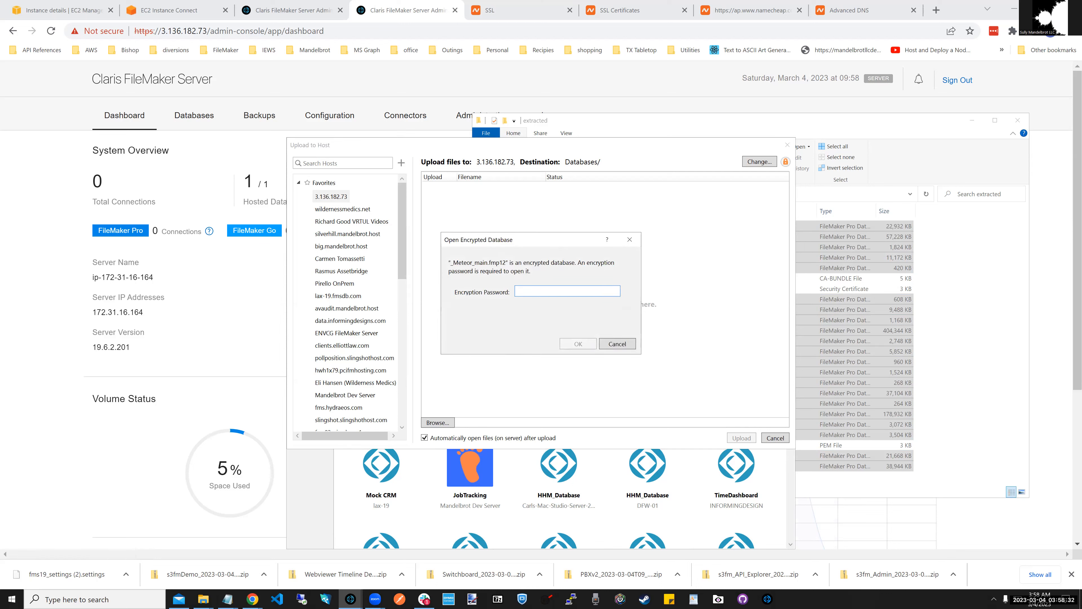
Enter the encryption passwords for _Meteor_main.fmp12 and Caller ID Window.fmp12
key("alt+Tab")
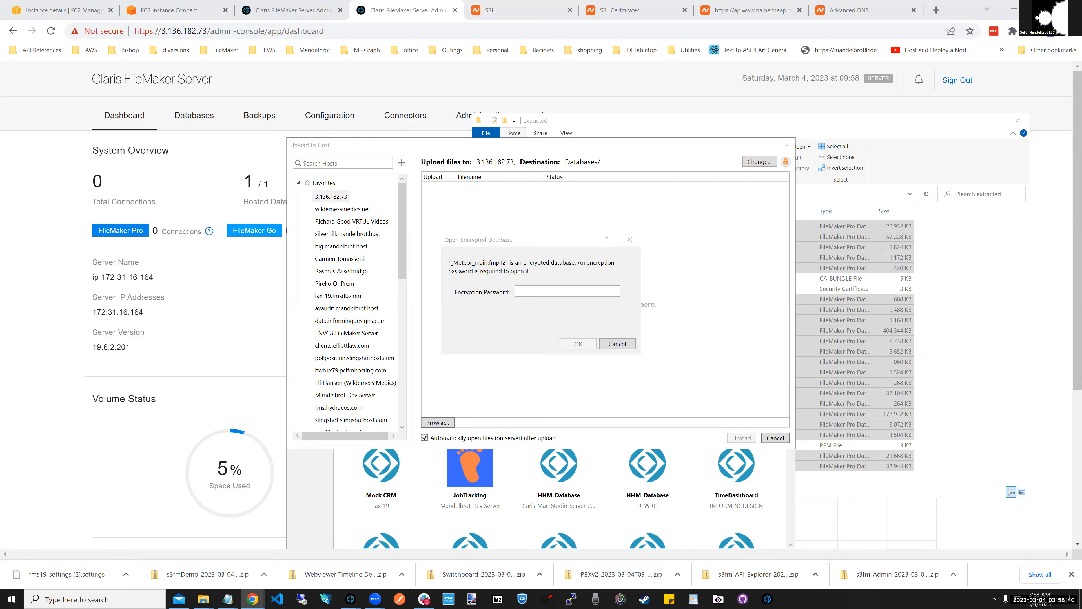
left_click(548, 293)
key("ctrl+v")
left_click(577, 343)
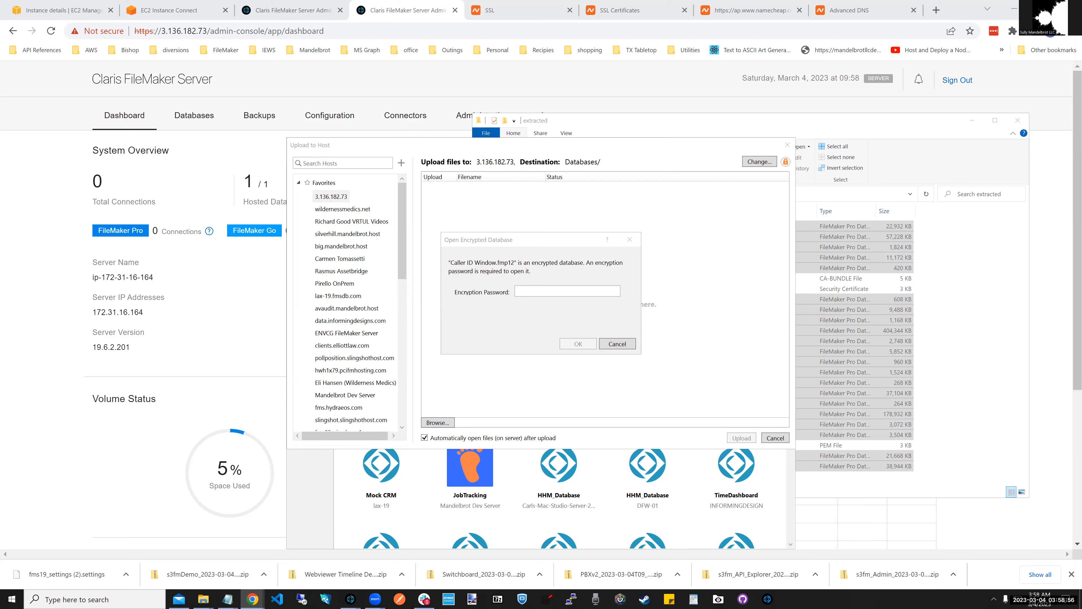
key("ctrl+v")
left_click(569, 340)
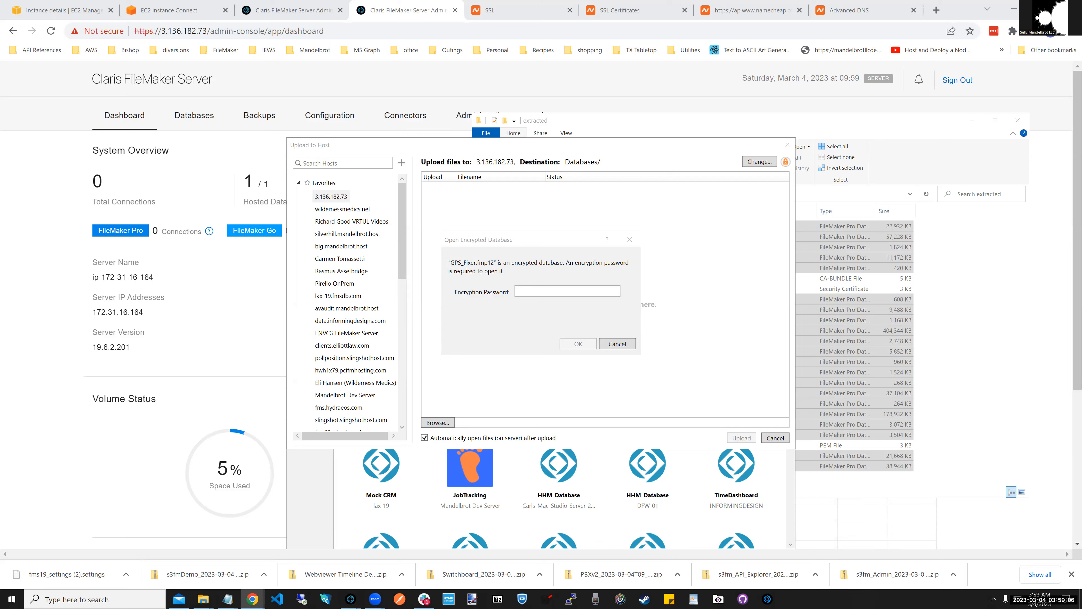
Enter the encryption password for GPS_Fixer.fmp12, retrying with passwords copied from the password manager
left_click(526, 287)
key("ctrl+v")
left_click(566, 345)
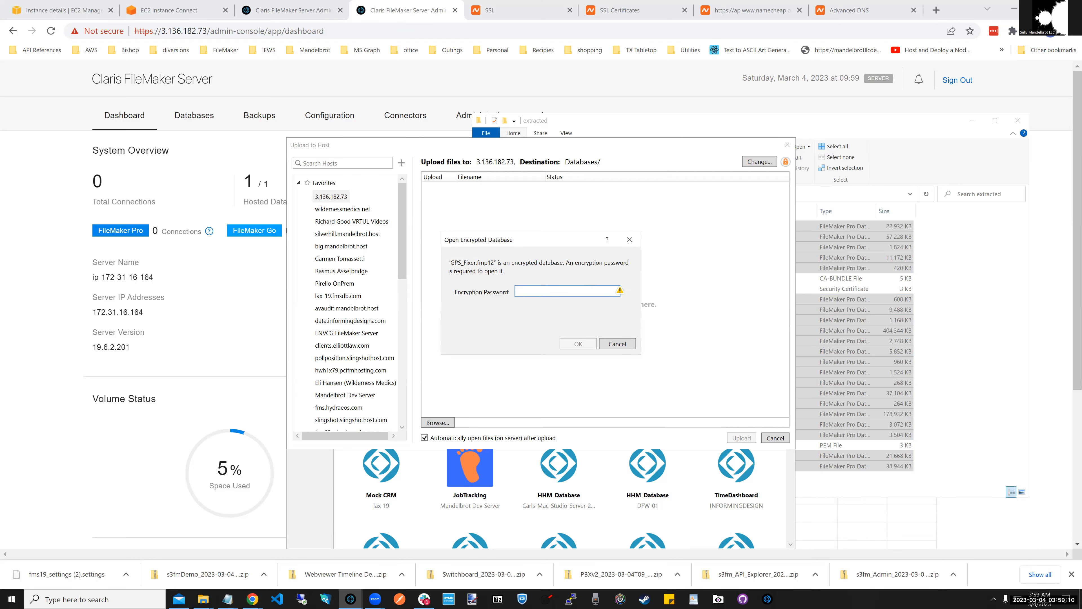
key("alt+Tab")
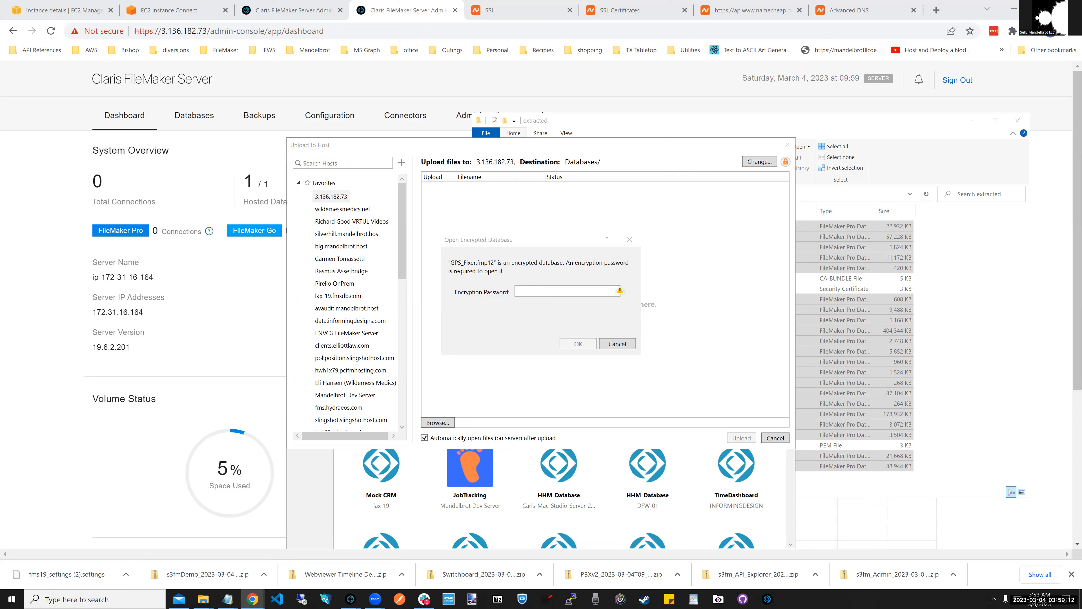
left_click(466, 291)
key("ctrl+v")
left_click(577, 342)
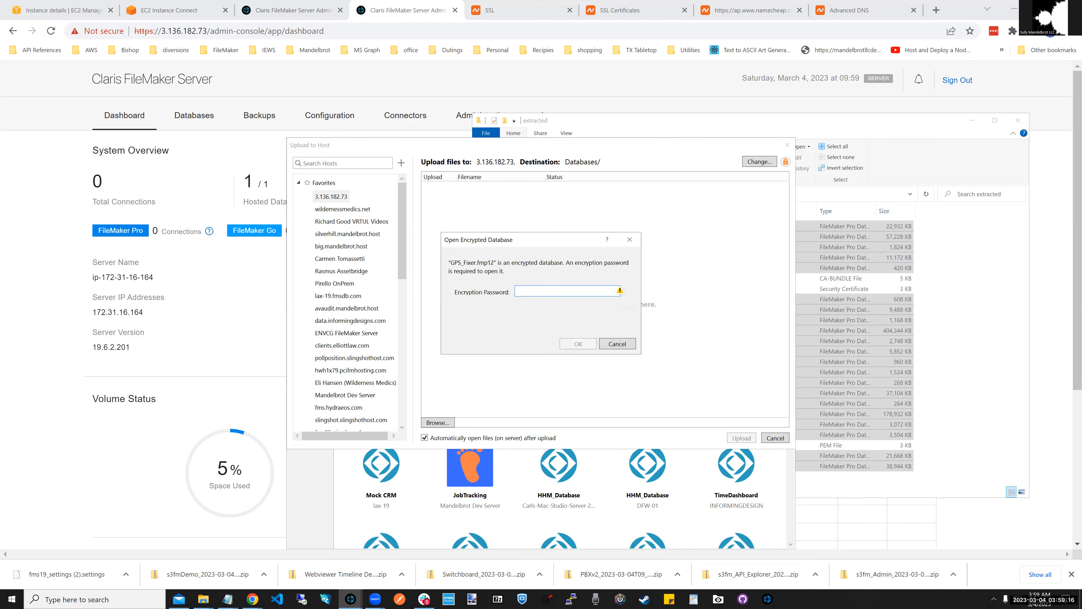
key("alt+Tab")
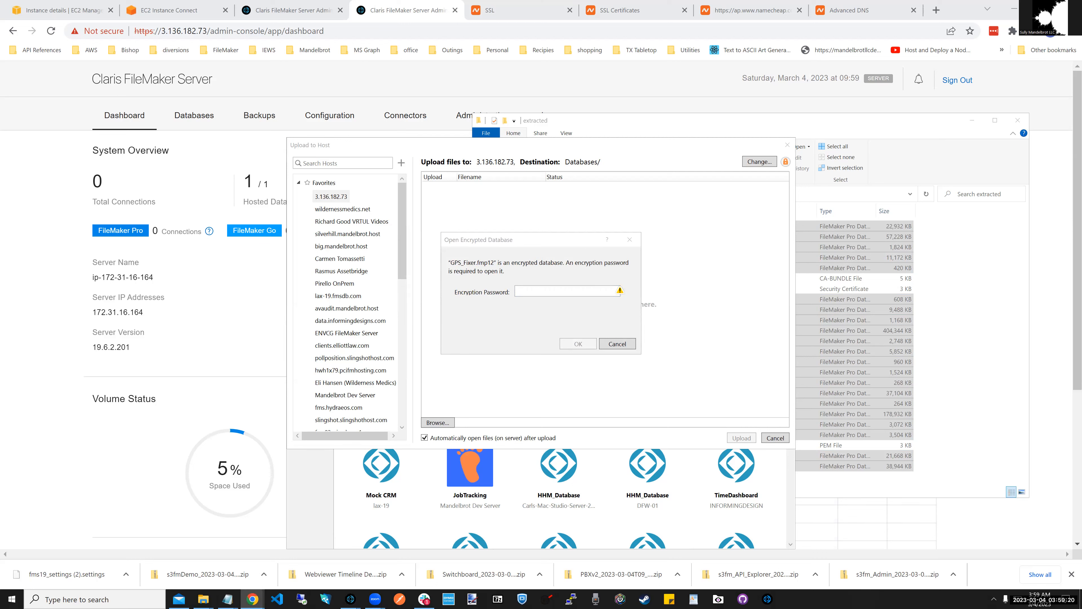
left_click(532, 292)
key("ctrl+v")
left_click(578, 343)
key("alt+Tab")
left_click(570, 289)
key("ctrl+v")
left_click(573, 343)
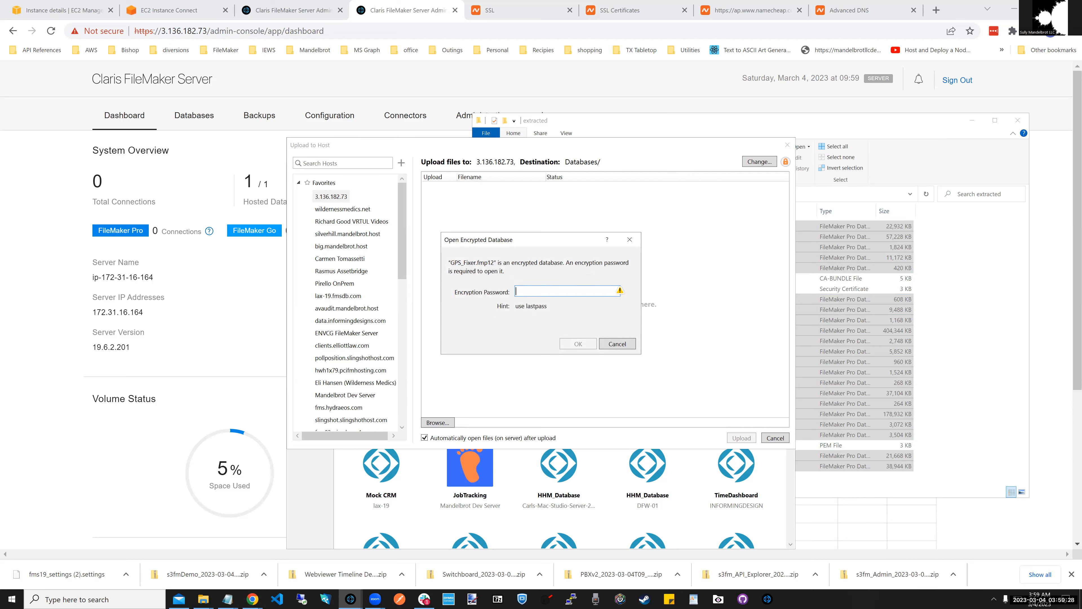
key("alt+Tab")
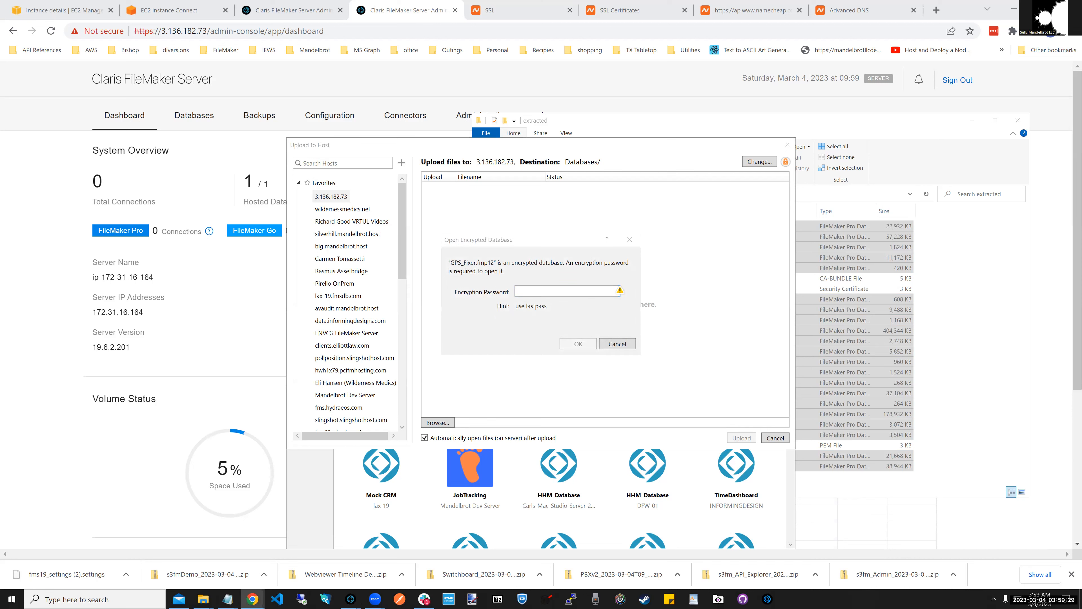
left_click(551, 289)
key("ctrl+v")
left_click(575, 344)
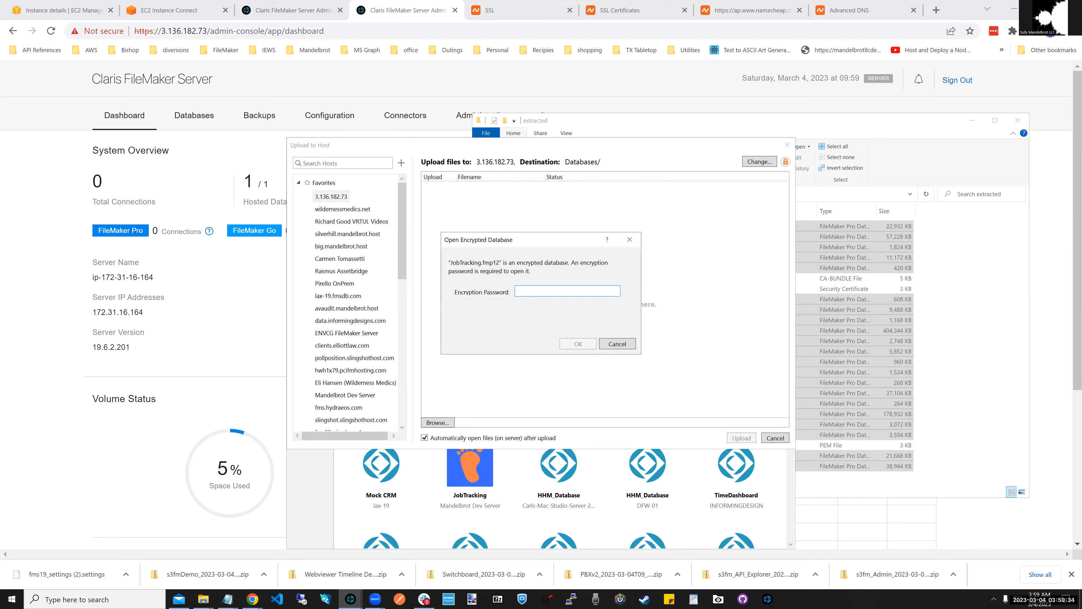
Enter the encryption passwords for JobTracking.fmp12 and js_Barcode.fmp12
key("alt+Tab")
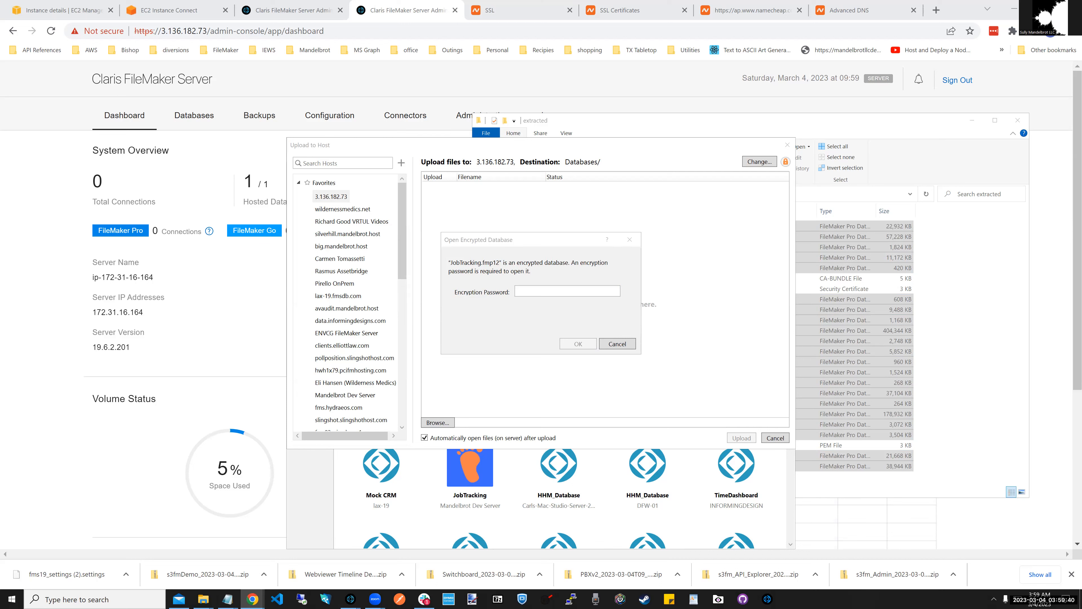
left_click(565, 296)
key("ctrl+v")
left_click(584, 342)
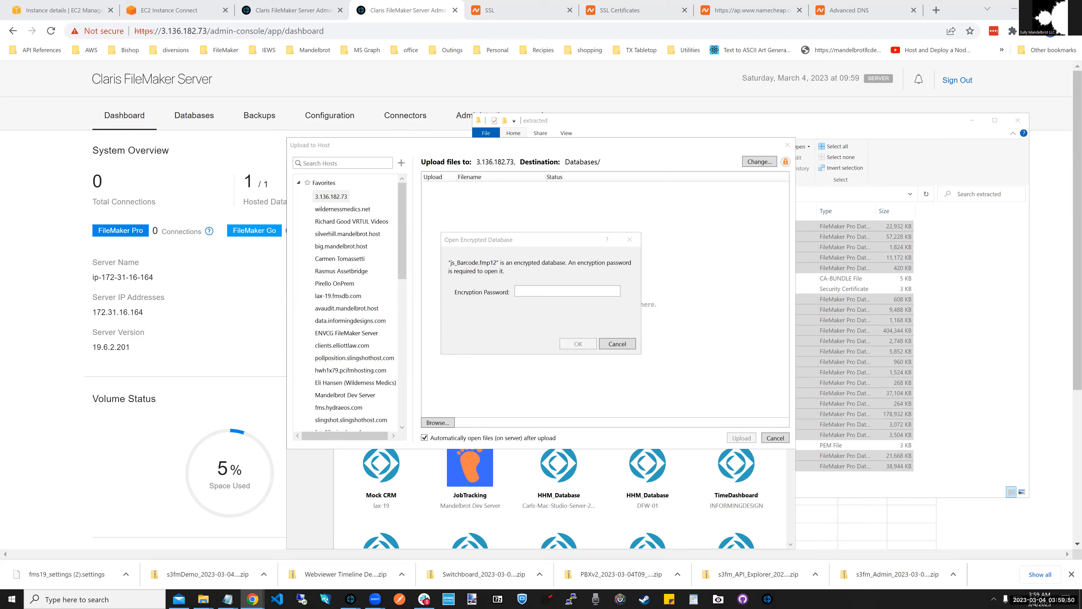
left_click(460, 200)
key("ctrl+v")
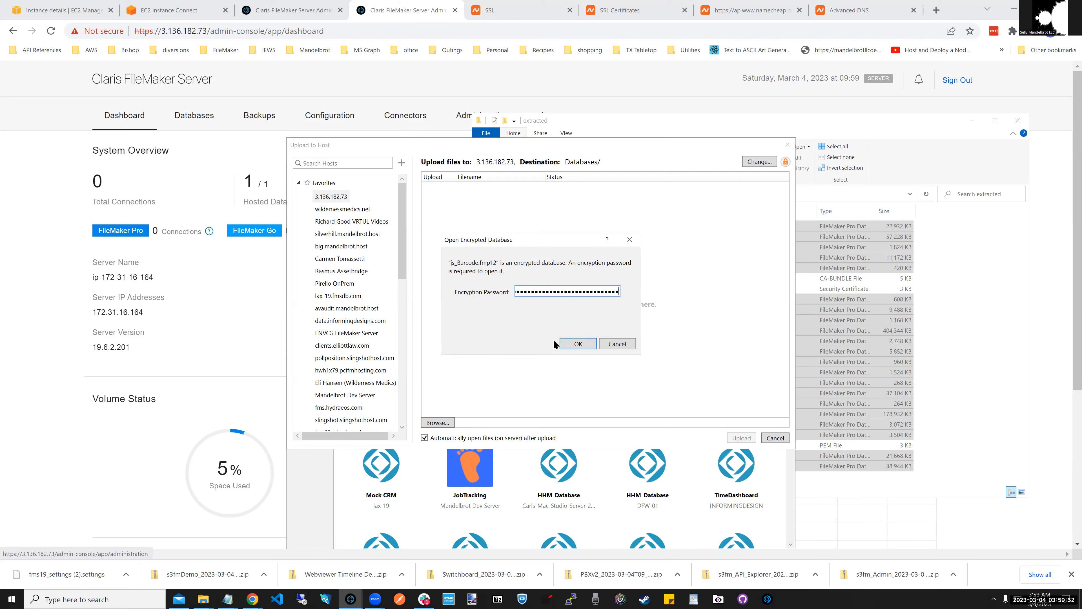
left_click(578, 343)
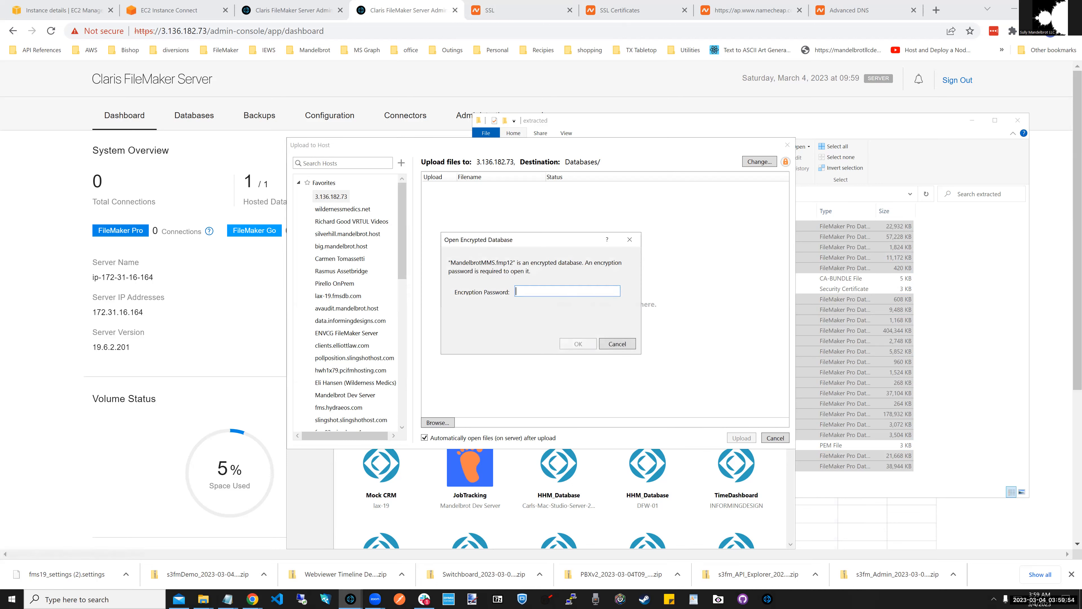
Enter the encryption passwords for MandelbrotMMS.fmp12 and MandelbrotSMS.fmp12
key("alt+Tab")
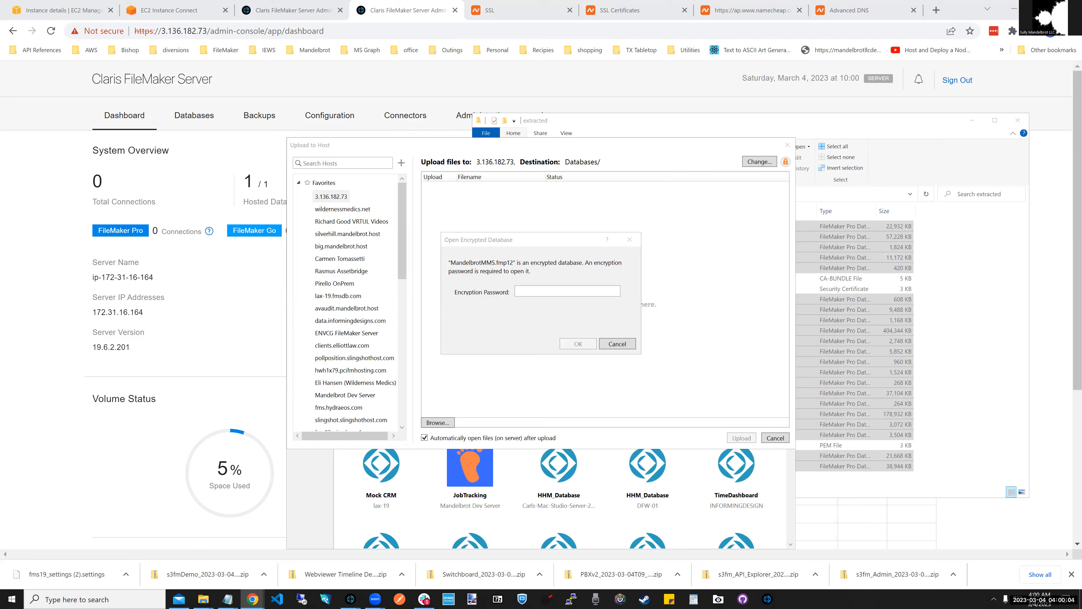
left_click(539, 291)
key("ctrl+v")
left_click(572, 343)
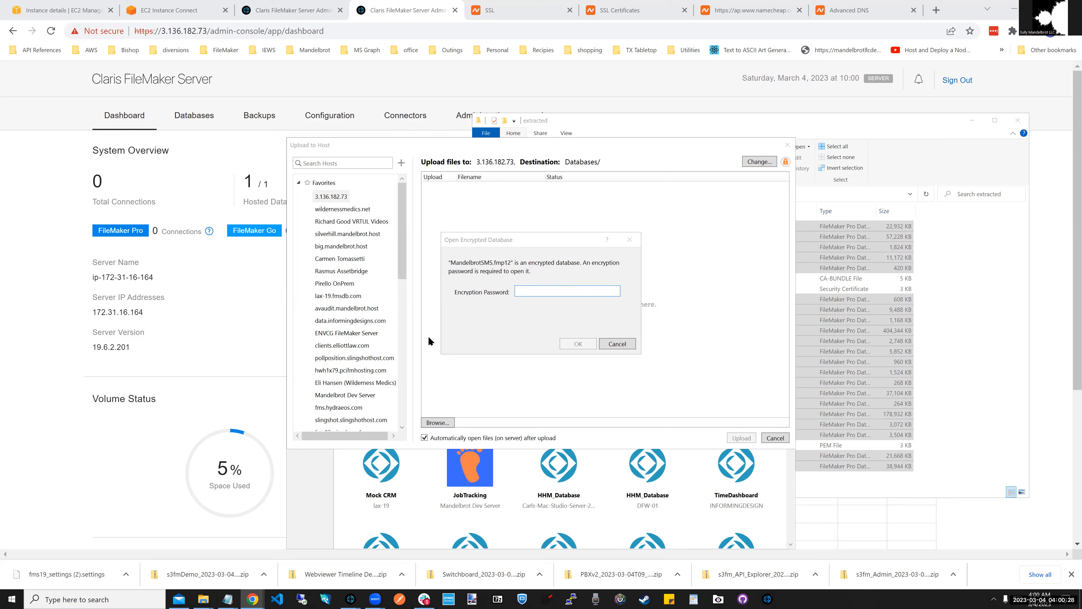
left_click(534, 292)
left_click(573, 339)
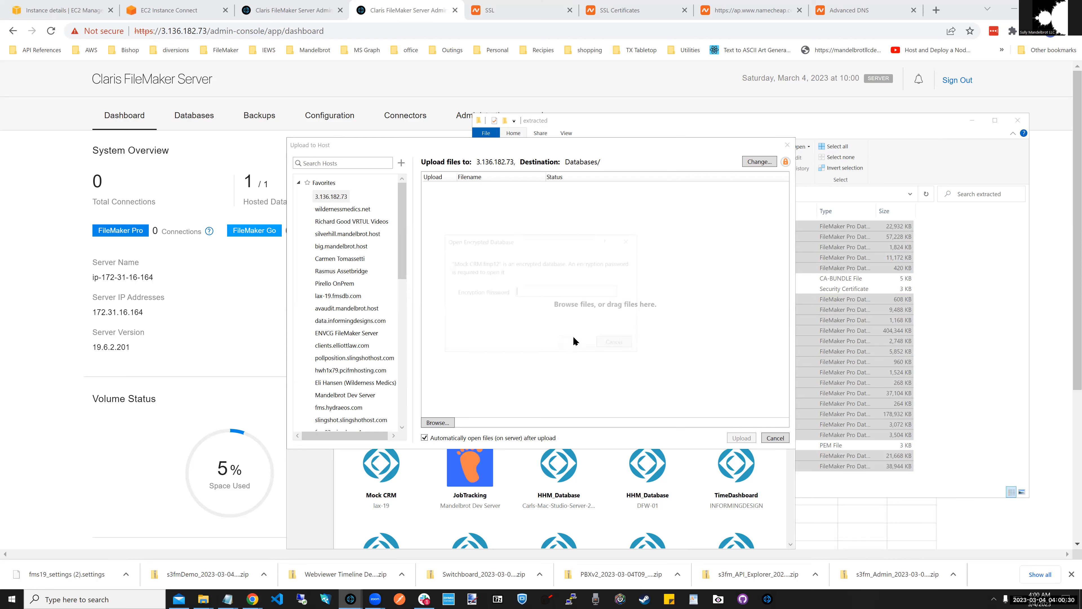
key("ctrl+v")
left_click(579, 344)
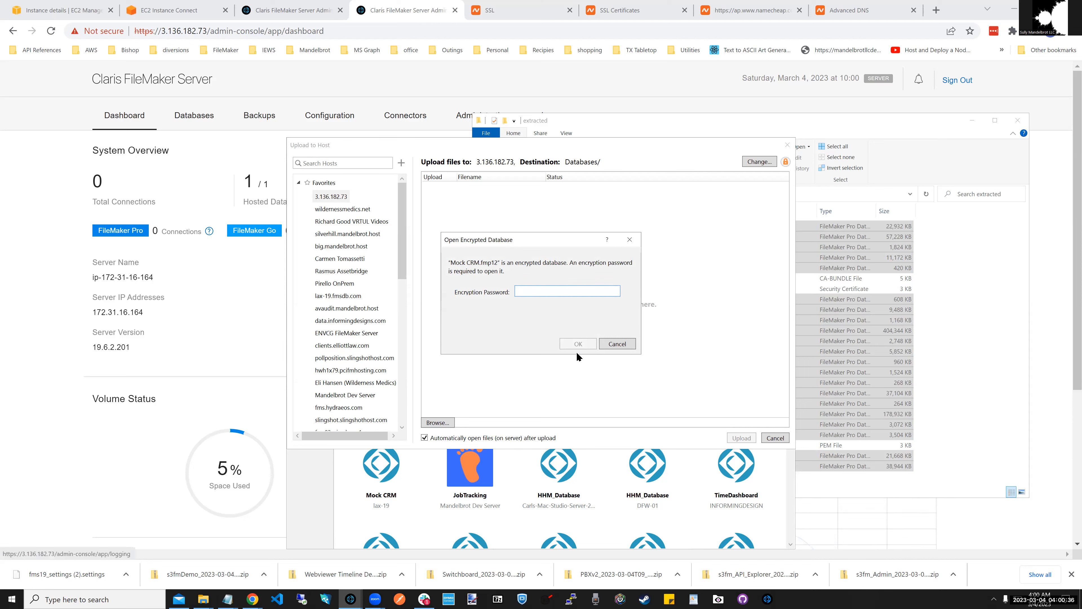
Enter the encryption passwords for Mock CRM.fmp12 and msgraph.fmp12
key("ctrl+v")
left_click(576, 343)
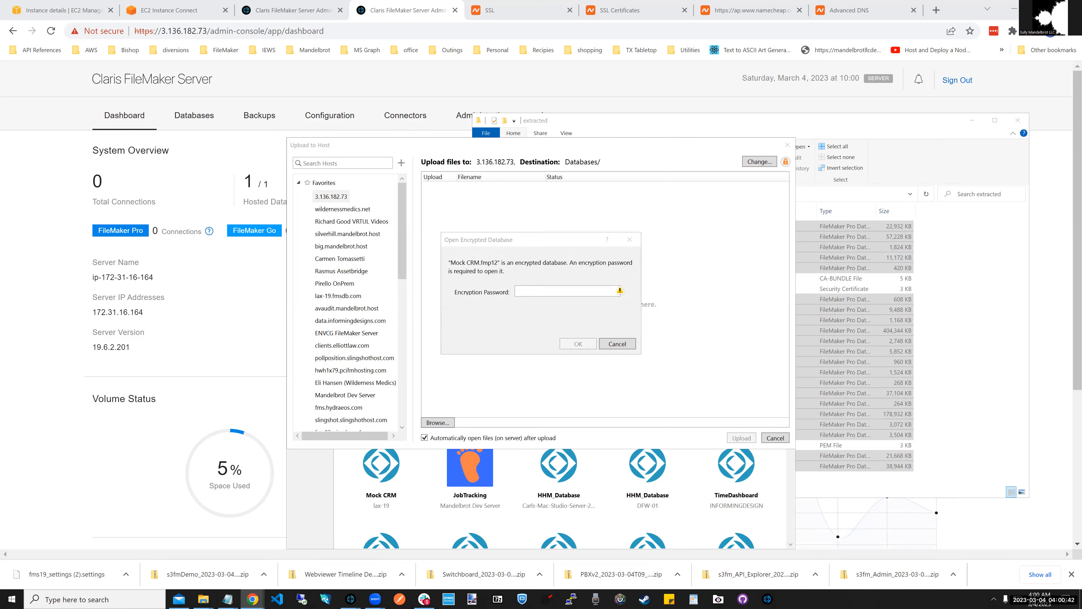
left_click(539, 292)
key("ctrl+v")
key("Return")
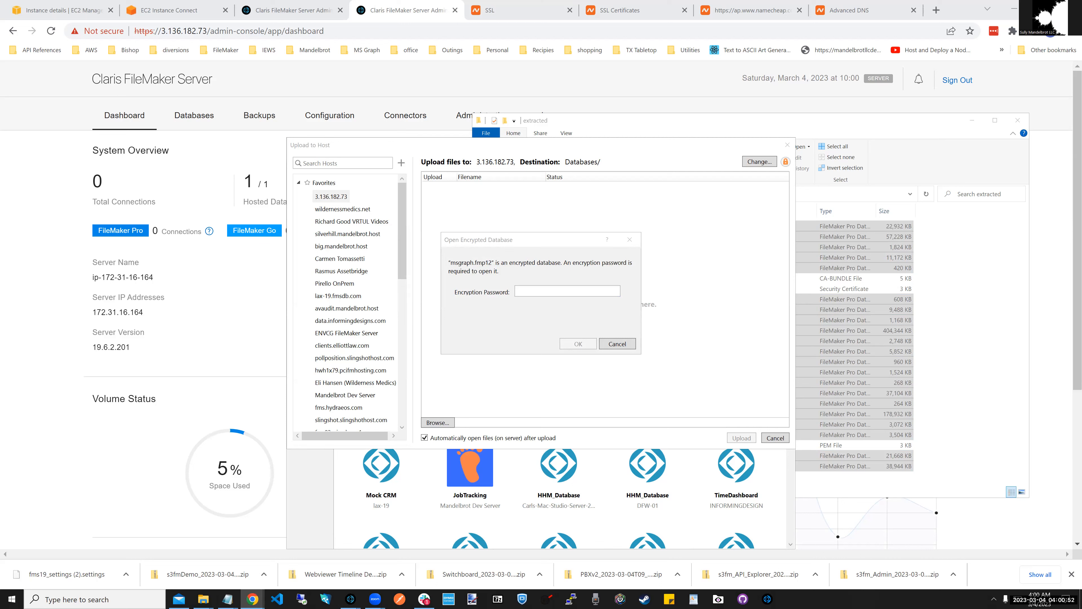
left_click(565, 291)
key("ctrl+v")
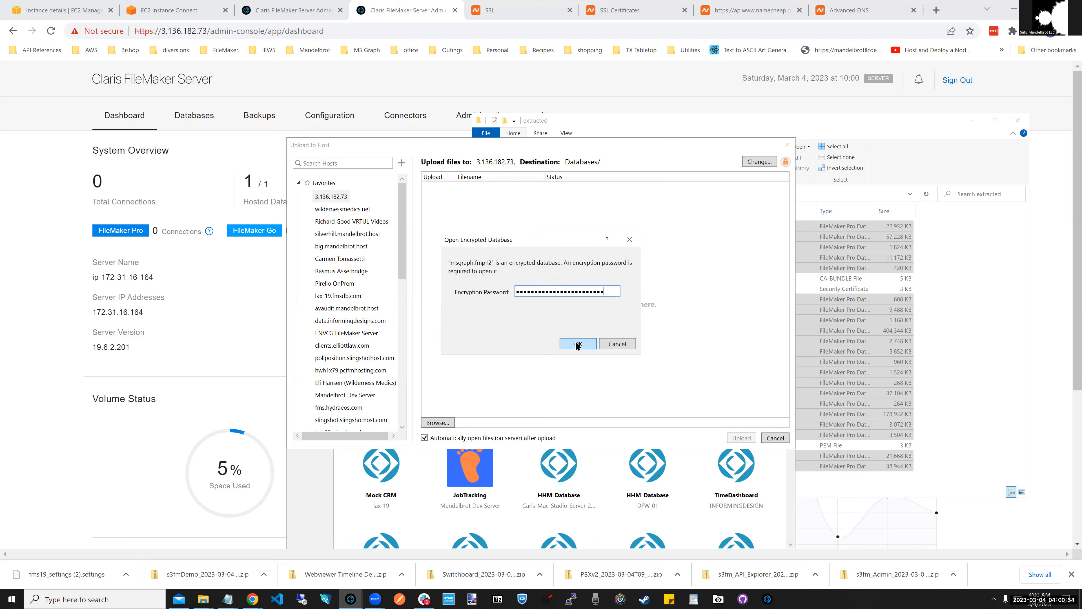
left_click(578, 344)
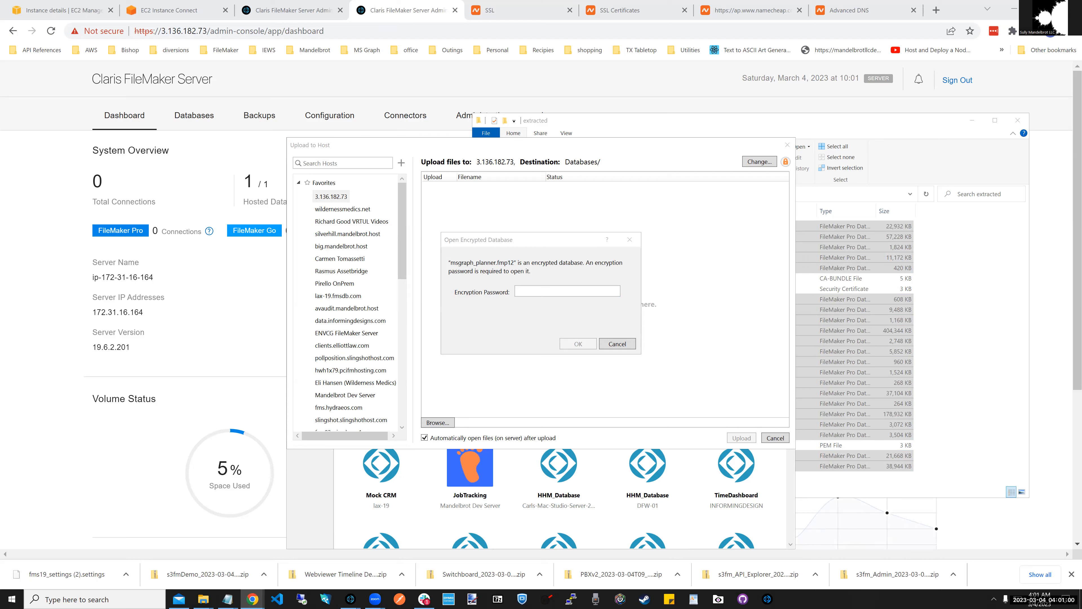
Enter the encryption passwords for msgraph_planner.fmp12 and PBXv2.fmp12
left_click(542, 289)
key("ctrl+v")
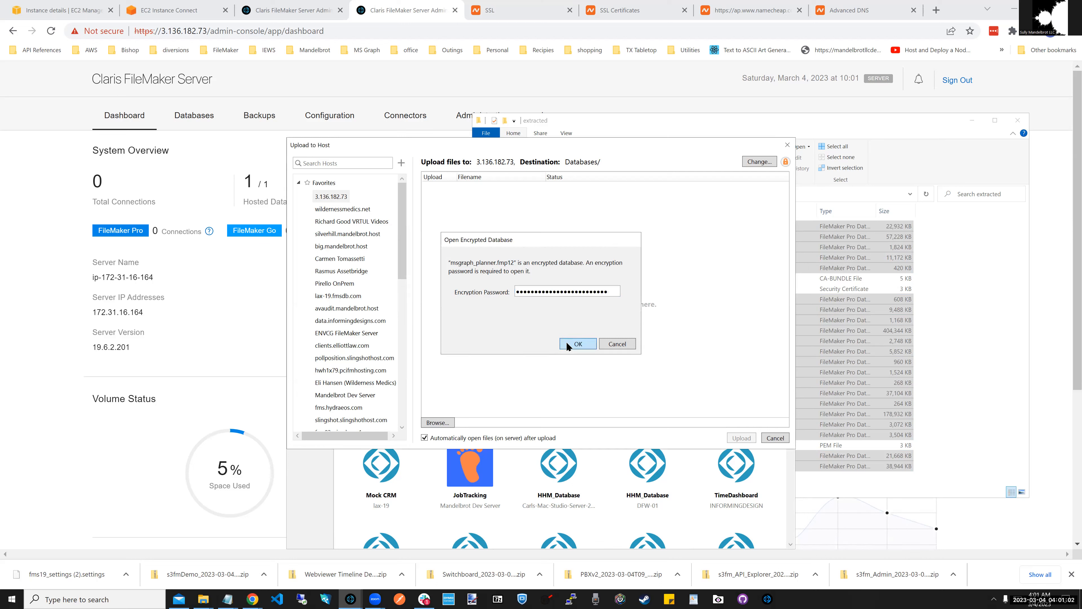
left_click(567, 346)
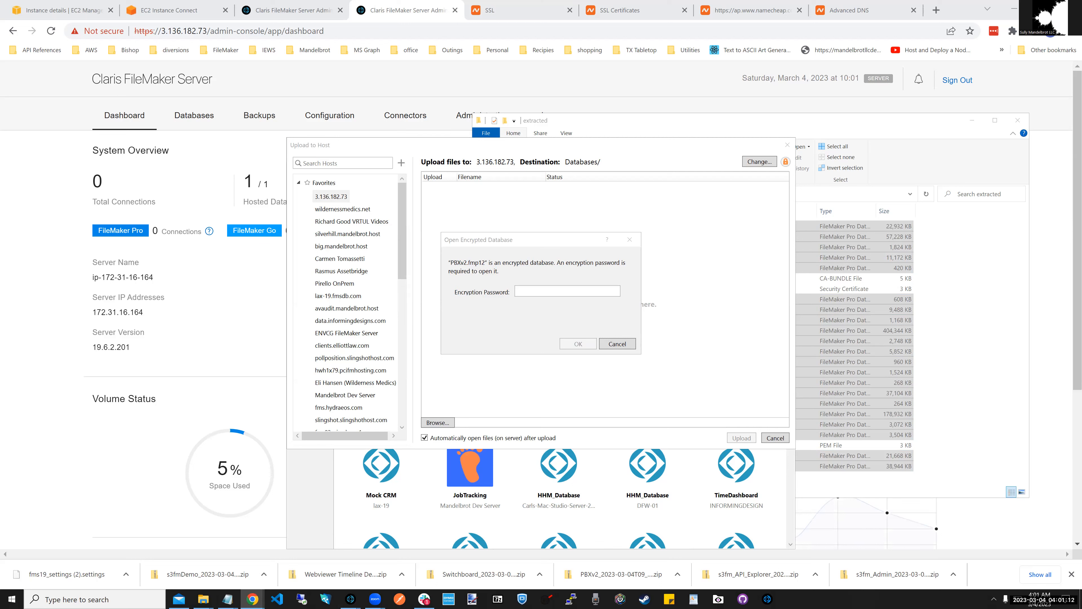
left_click(537, 293)
key("ctrl+v")
left_click(571, 345)
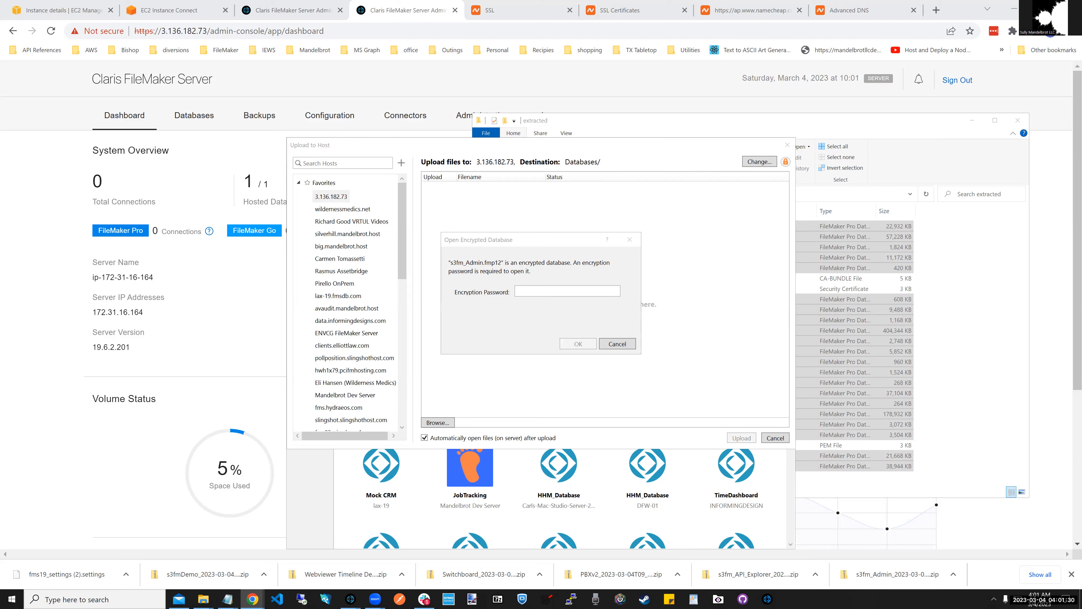
Enter the encryption passwords for s3fm_Admin.fmp12, s3fm_API_Explorer.fmp12 and the next encrypted file
key("ctrl+v")
left_click(580, 345)
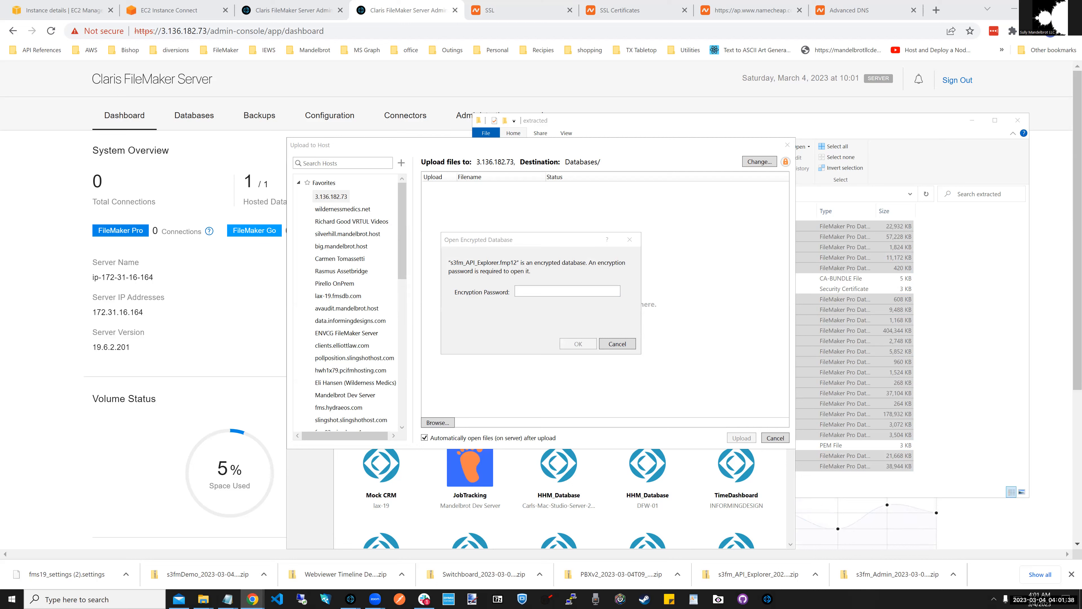
left_click(566, 292)
key("ctrl+v")
left_click(578, 344)
left_click(573, 292)
key("ctrl+v")
left_click(573, 345)
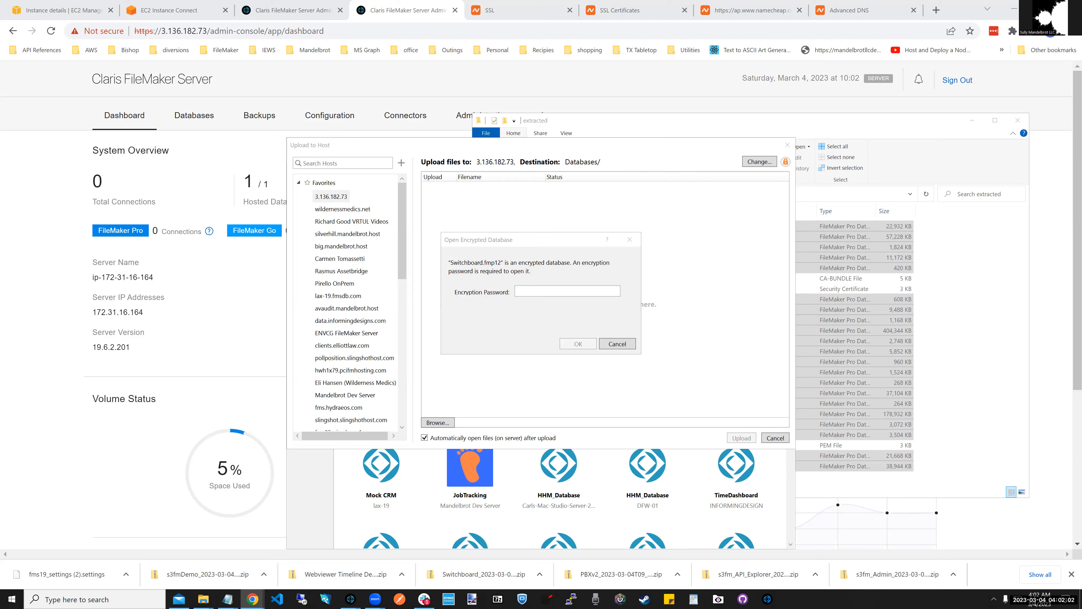
Enter the encryption passwords for Switchboard.fmp12 and Webviewer Timeline Demo.fmp12
left_click(534, 292)
key("ctrl+v")
left_click(578, 343)
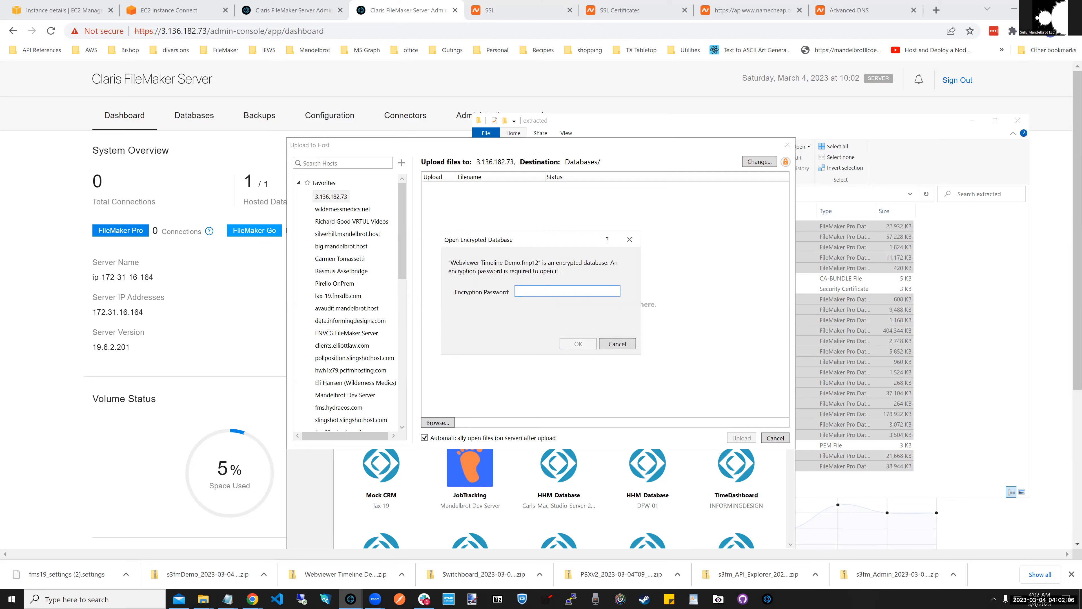
key("alt+Tab")
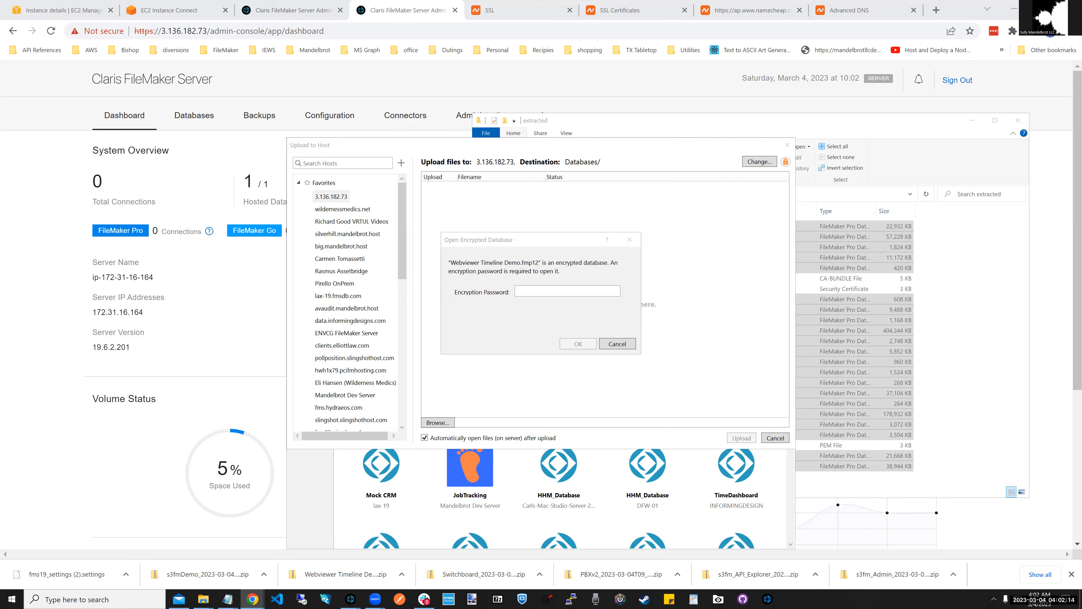
left_click(533, 271)
key("ctrl+v")
left_click(578, 343)
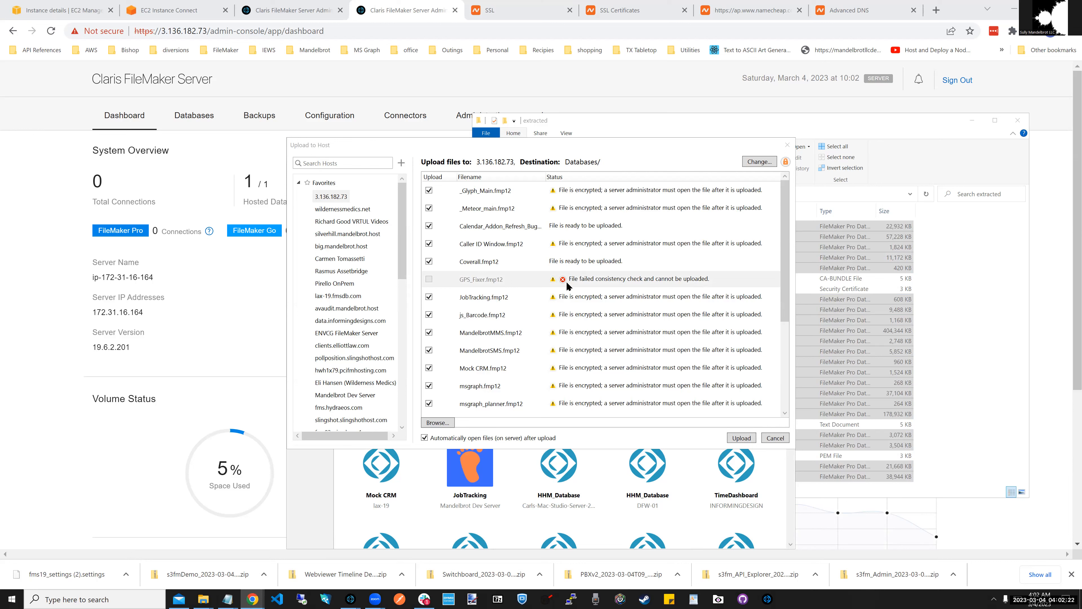
Upload the listed database files to the server
scroll(771, 294, "down", 3)
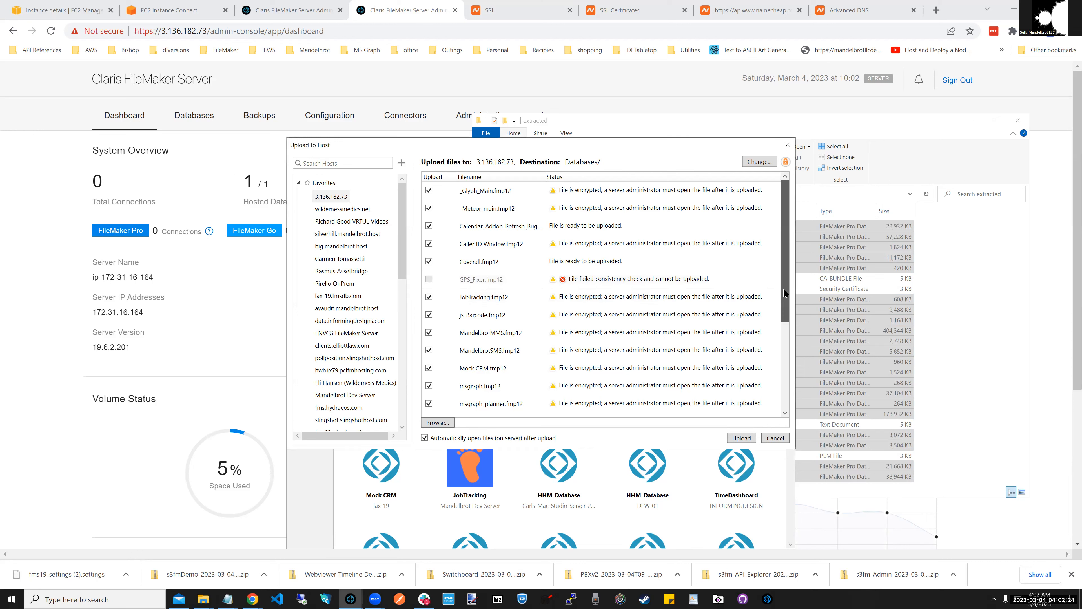
scroll(512, 290, "up", 5)
left_click(741, 438)
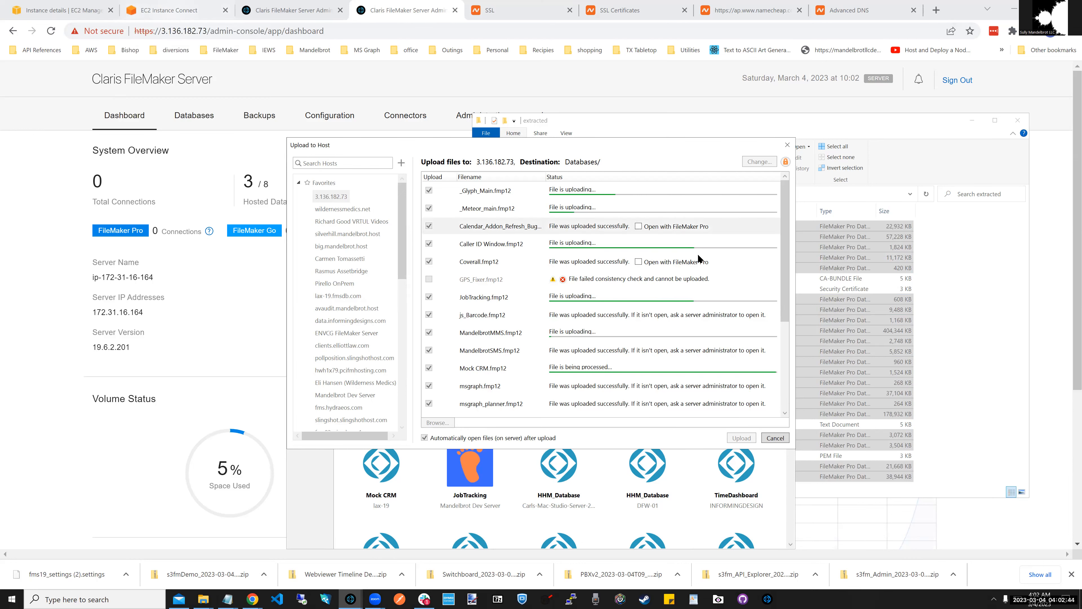
Try to open the js_Barcode database from the admin console's Databases page
left_click(411, 13)
left_click(205, 120)
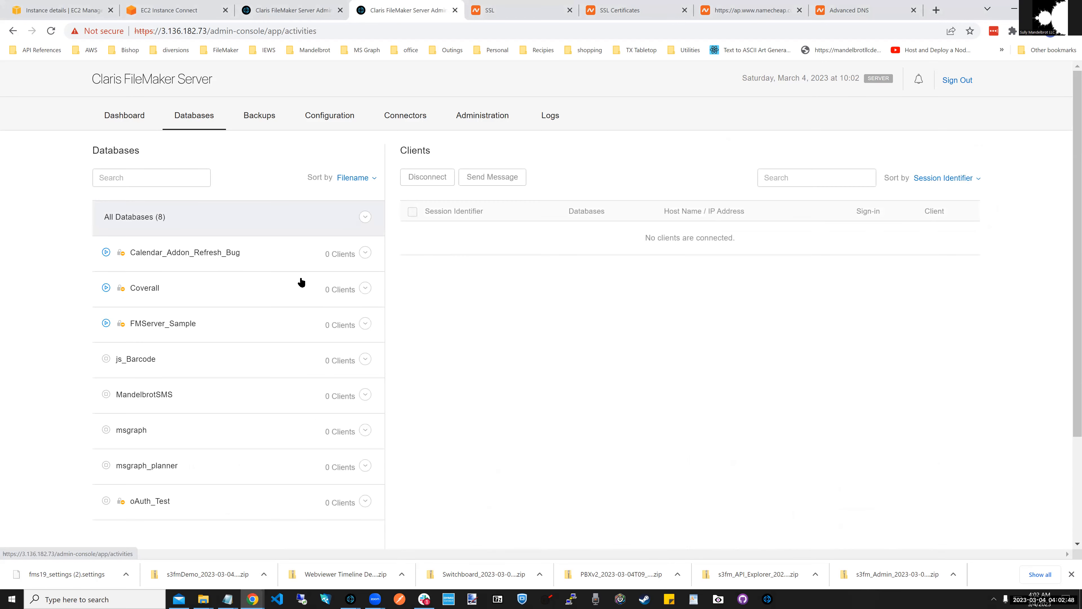
scroll(324, 290, "down", 1)
left_click(367, 300)
left_click(352, 333)
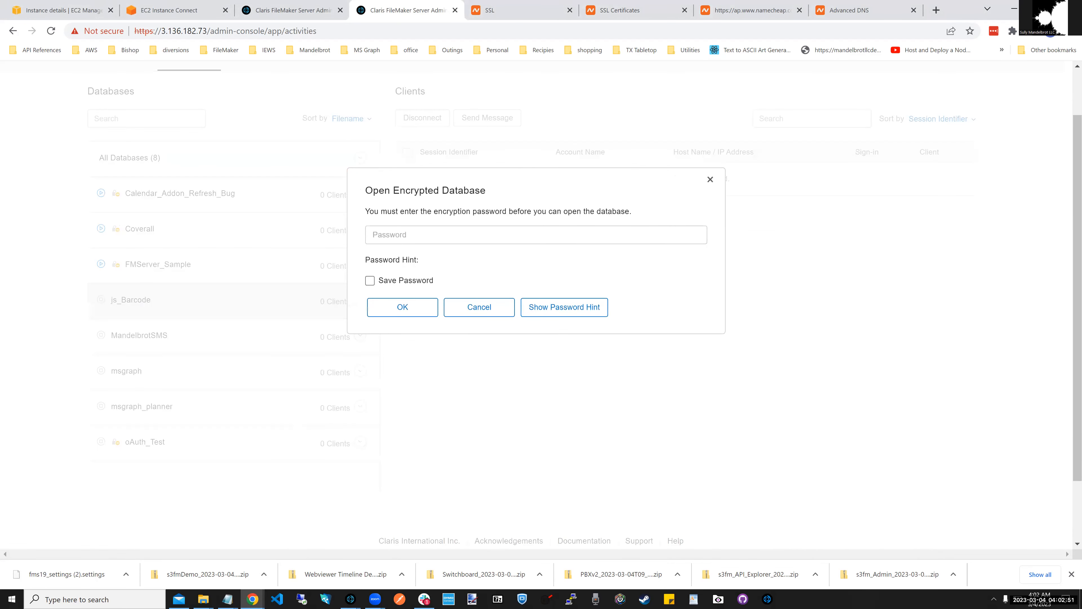
left_click(710, 180)
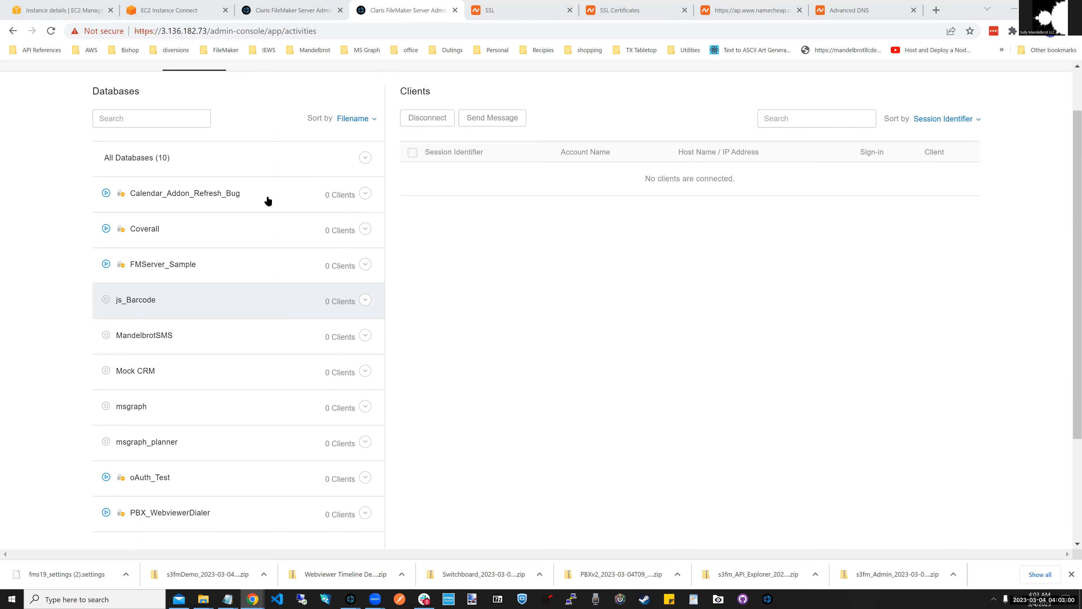
Scroll through the hosted database list to check the uploaded files
scroll(266, 200, "down", 3)
scroll(266, 201, "up", 3)
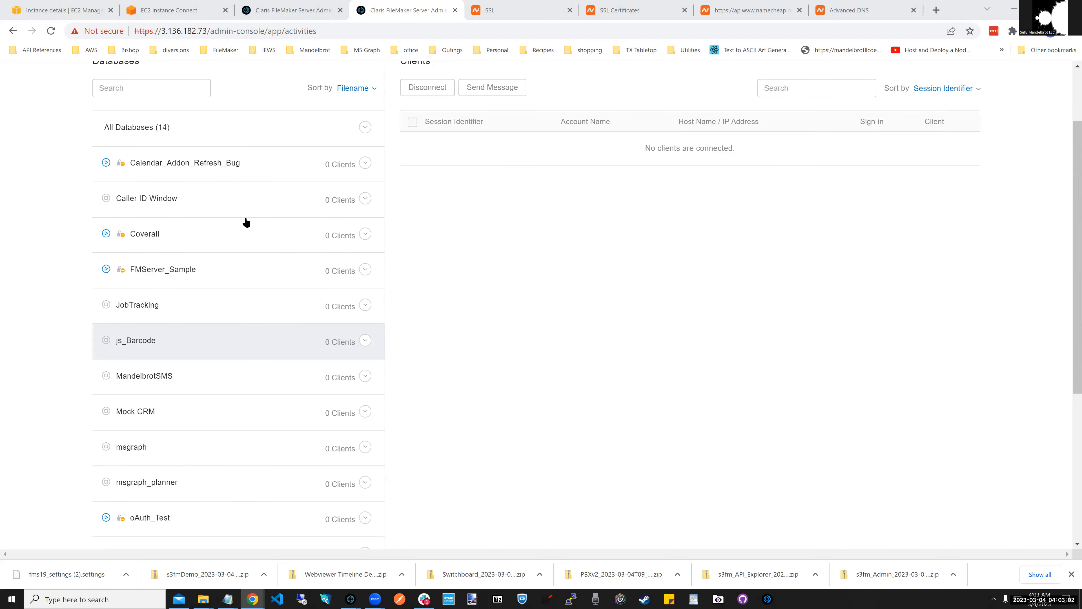
scroll(187, 274, "down", 3)
scroll(186, 273, "up", 5)
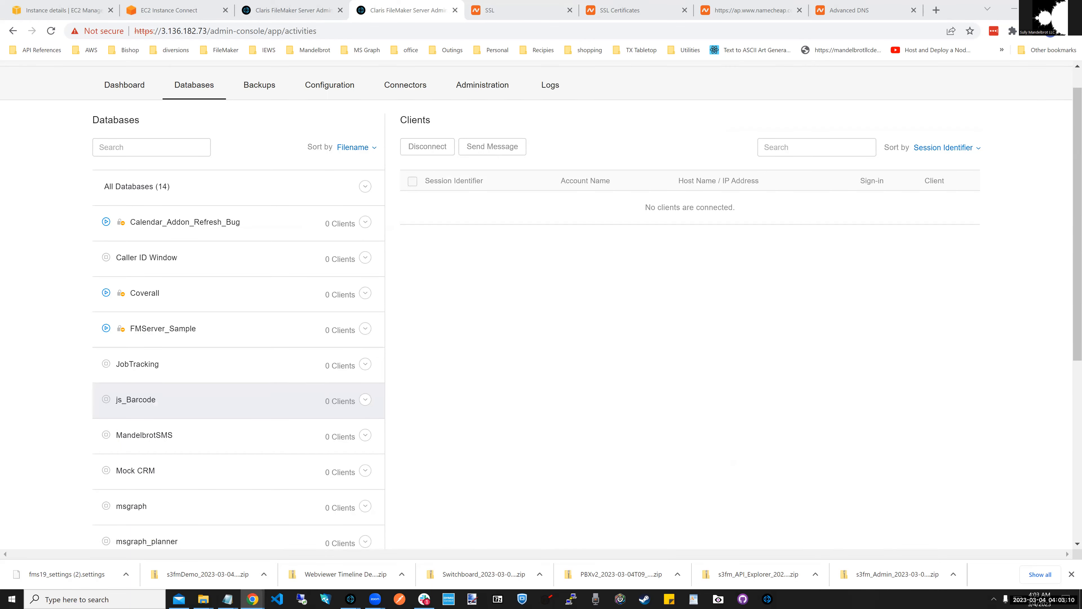
Open the Caller ID Window database by entering its encryption password and choosing to save it
left_click(365, 257)
left_click(330, 291)
left_click(442, 235)
key("ctrl+v")
left_click(370, 280)
left_click(407, 314)
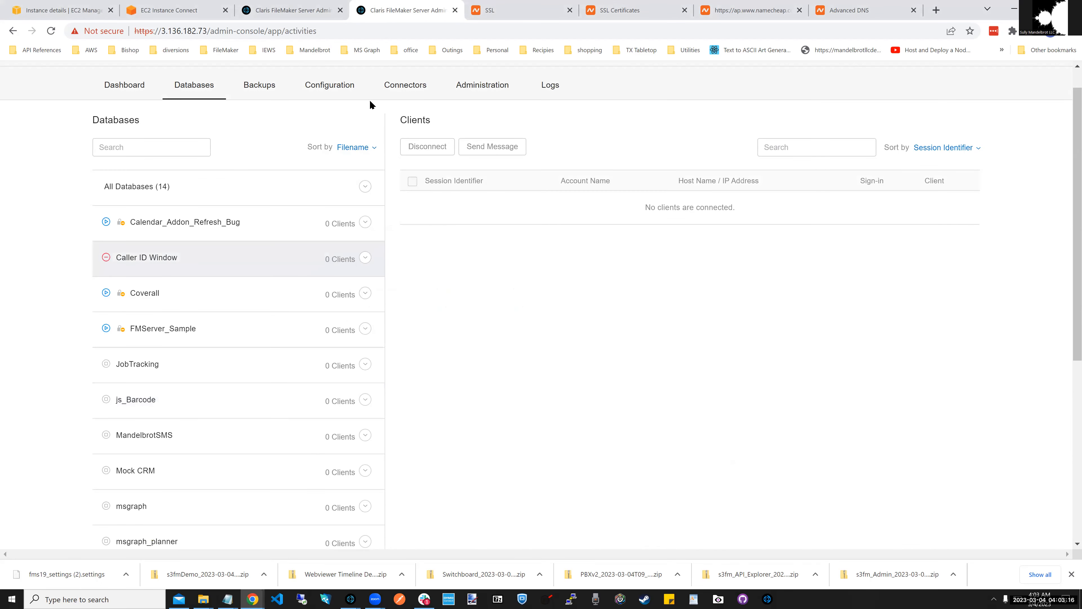
Open the JobTracking database by entering its encryption password and choosing to save it
left_click(366, 364)
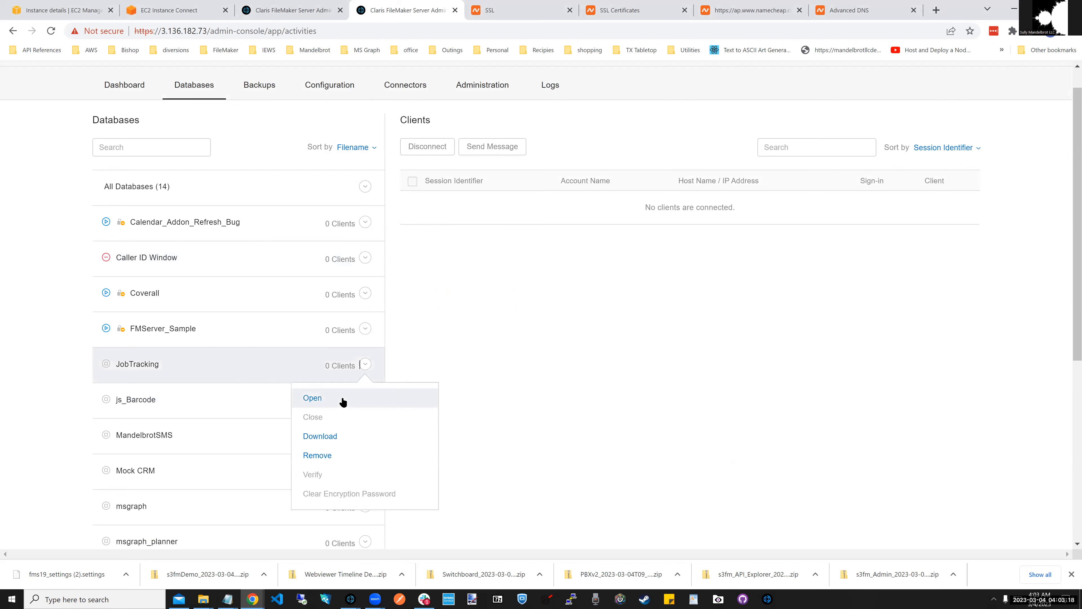
left_click(343, 399)
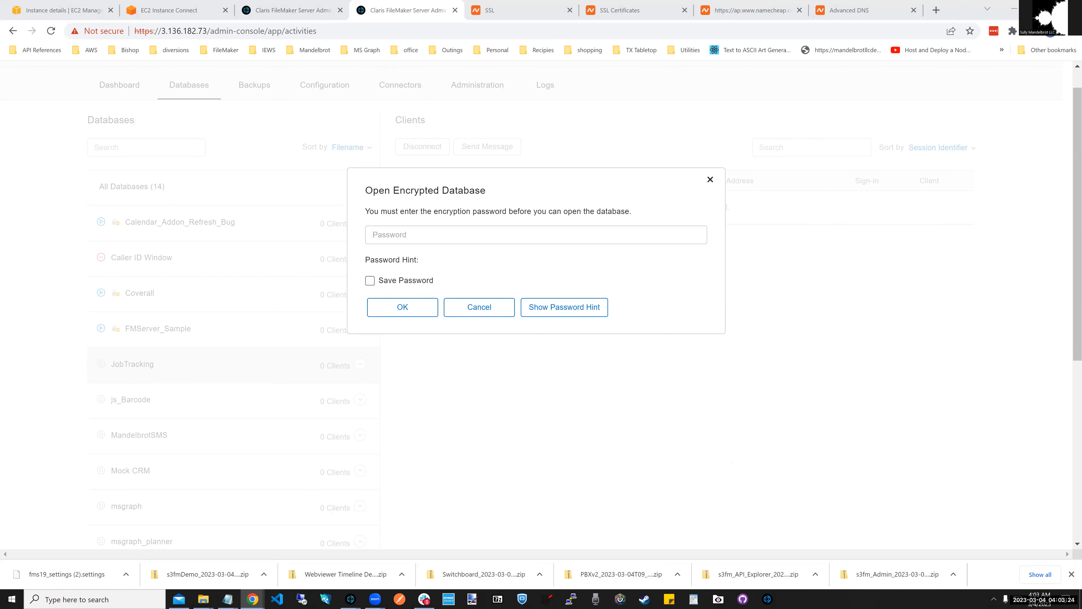
left_click(447, 238)
key("ctrl+v")
left_click(369, 280)
left_click(389, 309)
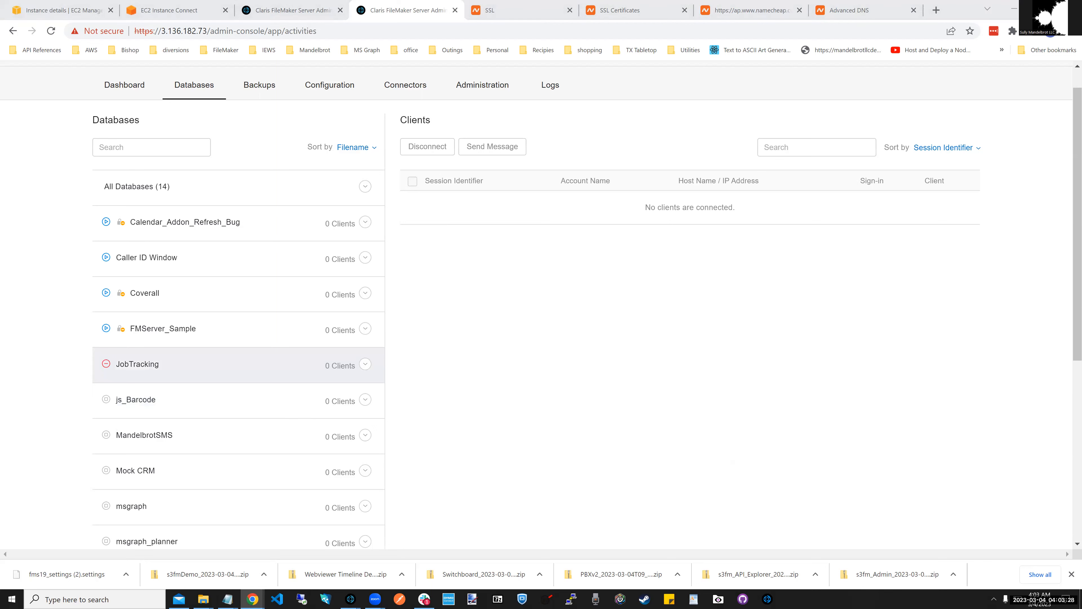
Open the js_Barcode database by entering its encryption password and choosing to save it
left_click(365, 401)
left_click(354, 440)
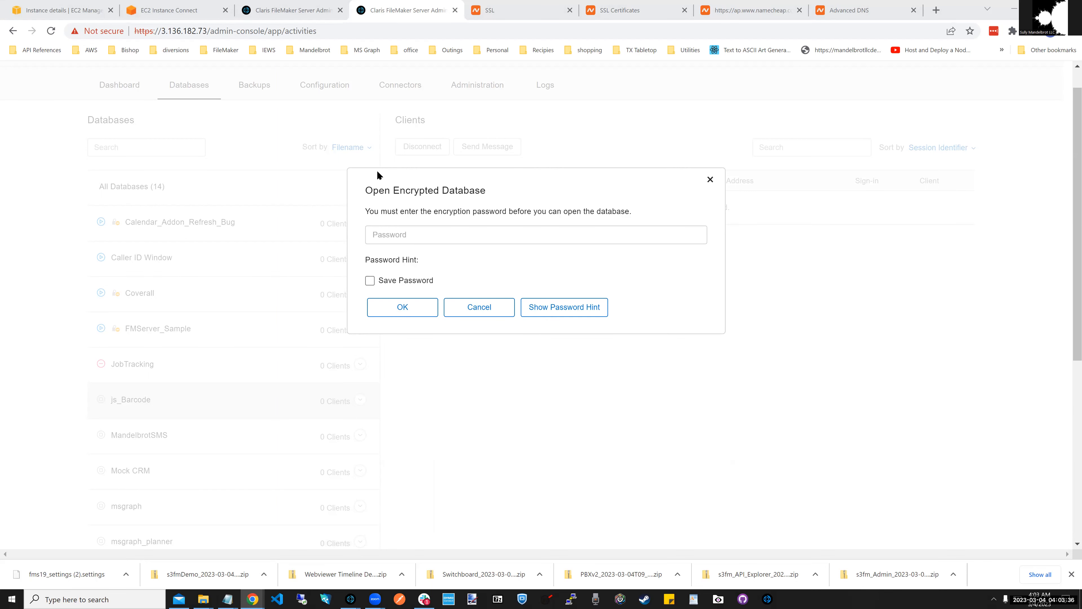
left_click(386, 237)
key("ctrl+v")
left_click(369, 281)
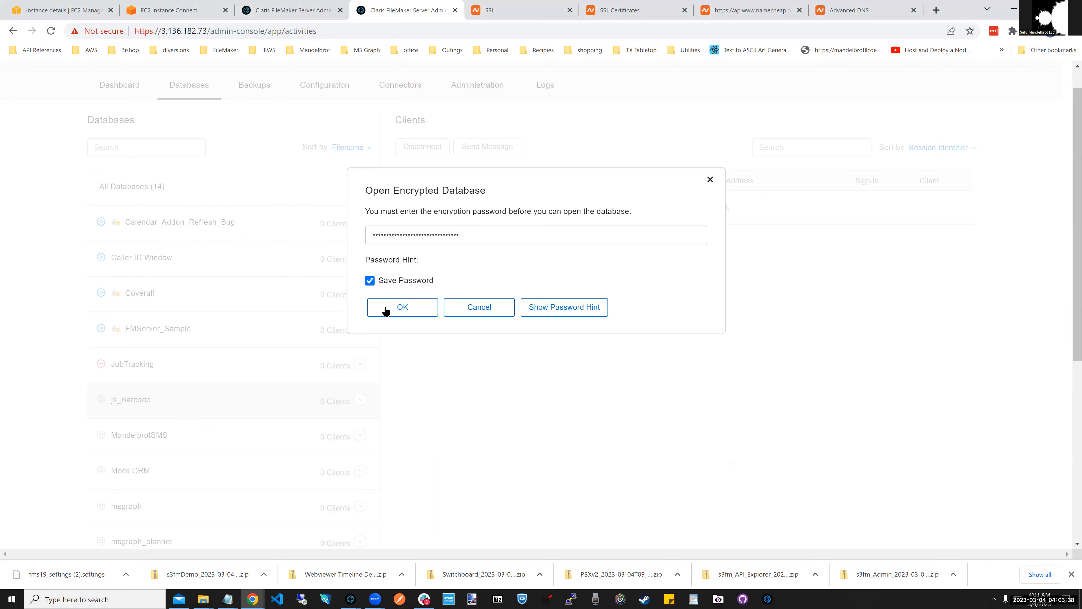
left_click(384, 309)
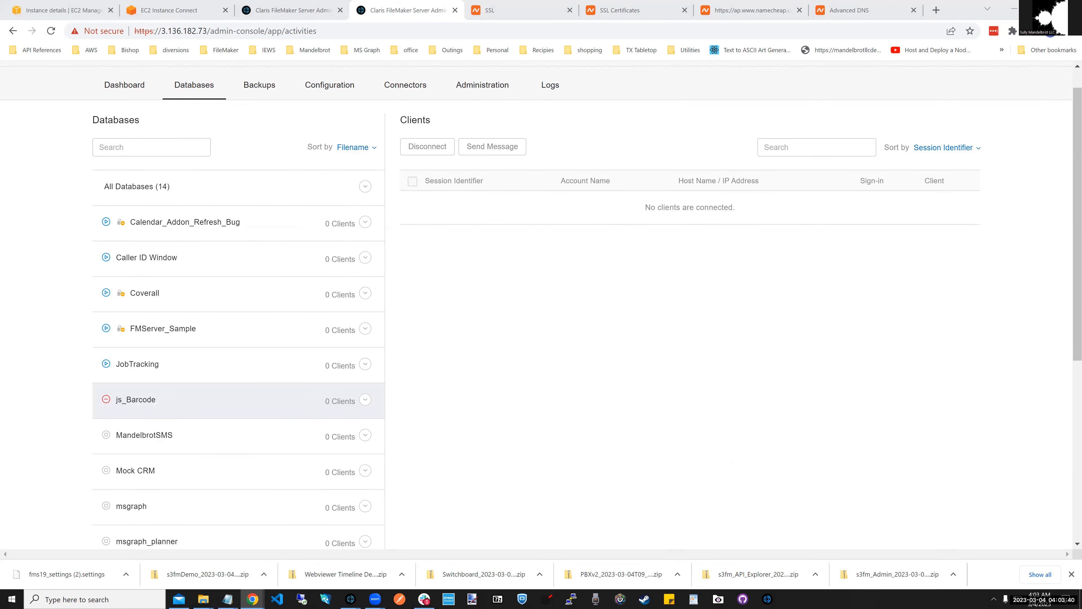
Open the MandelbrotSMS database by entering its encryption password and choosing to save it
left_click(366, 441)
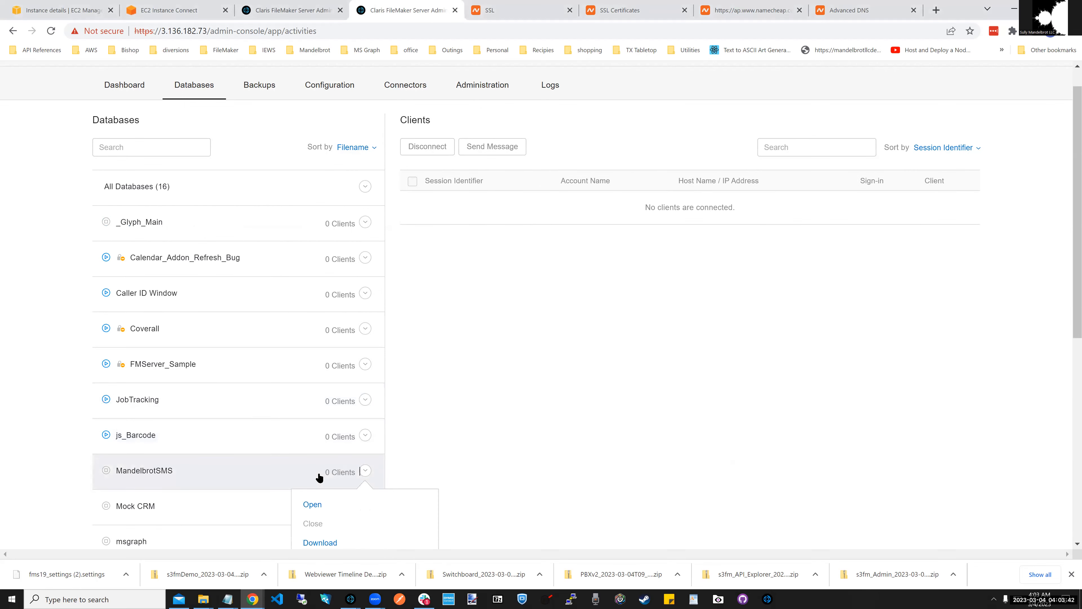
left_click(315, 506)
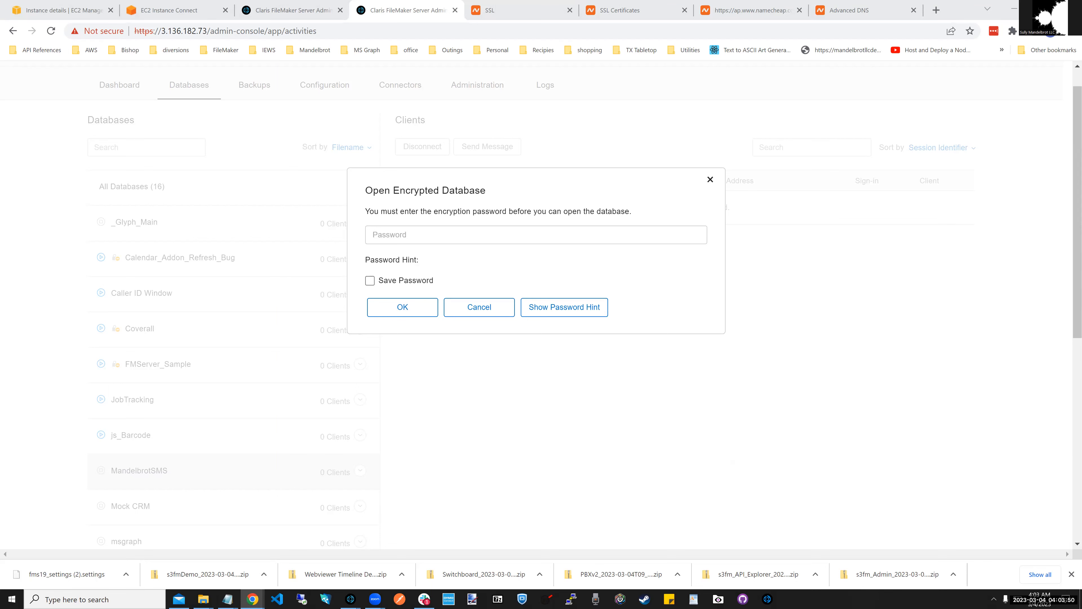
left_click(422, 236)
key("ctrl+v")
left_click(370, 281)
left_click(387, 314)
Open the _Glyph_Main database by entering its encryption password and choosing to save it
scroll(299, 314, "down", 3)
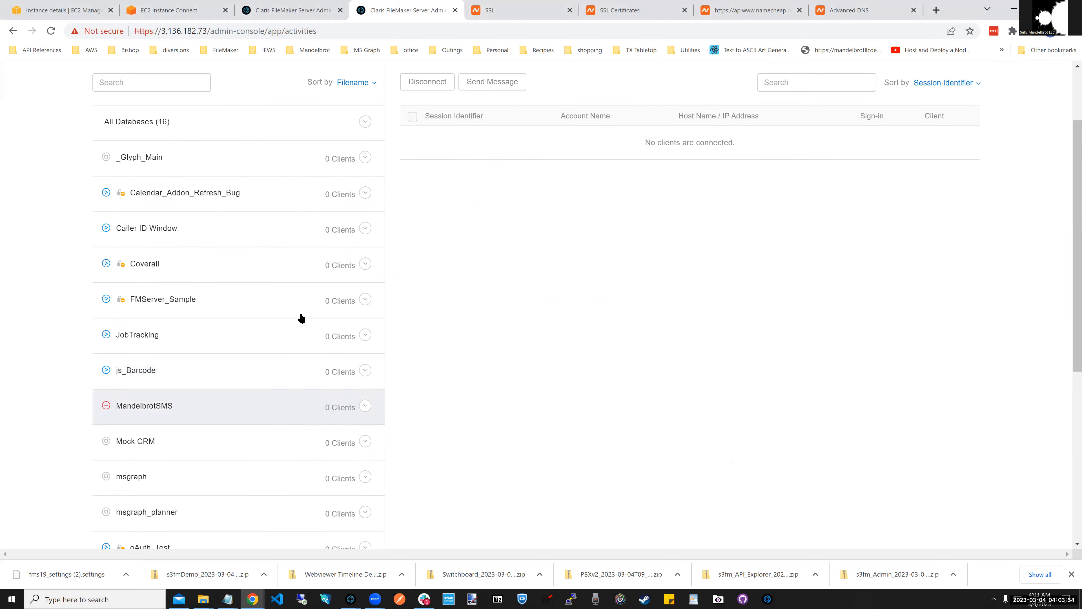
scroll(291, 160, "up", 3)
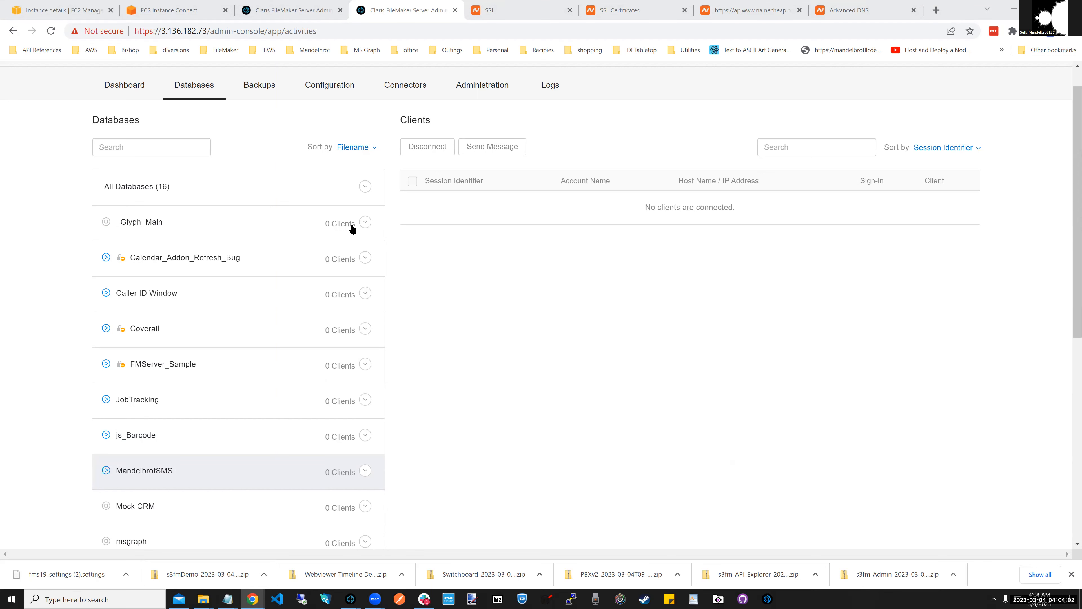
left_click(365, 225)
left_click(338, 259)
left_click(551, 234)
key("ctrl+v")
left_click(370, 280)
left_click(388, 308)
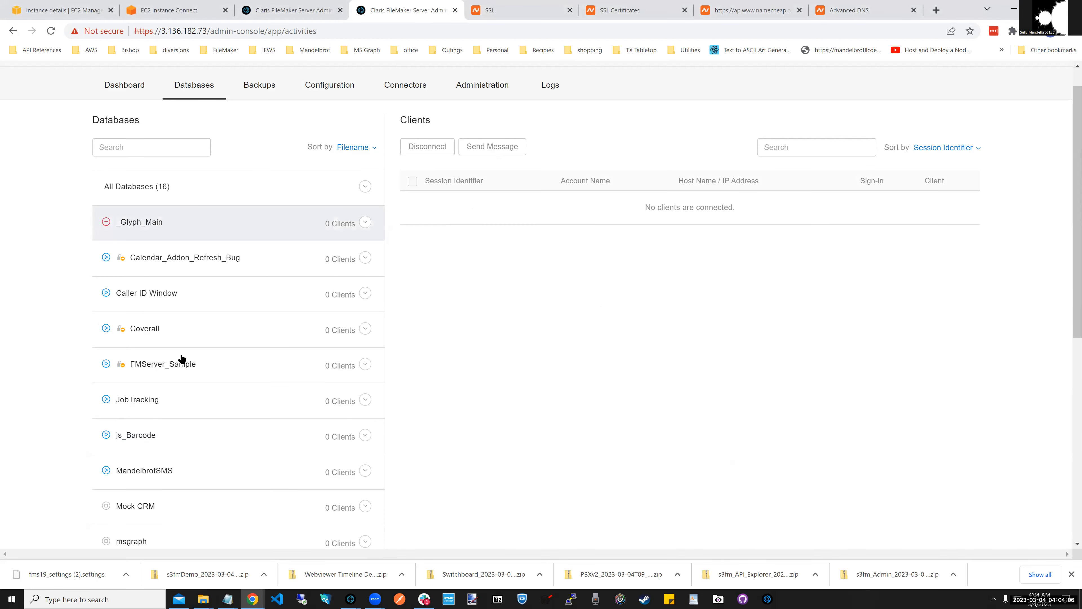
Open the Mock CRM database by entering its encryption password and choosing to save it
scroll(183, 358, "down", 2)
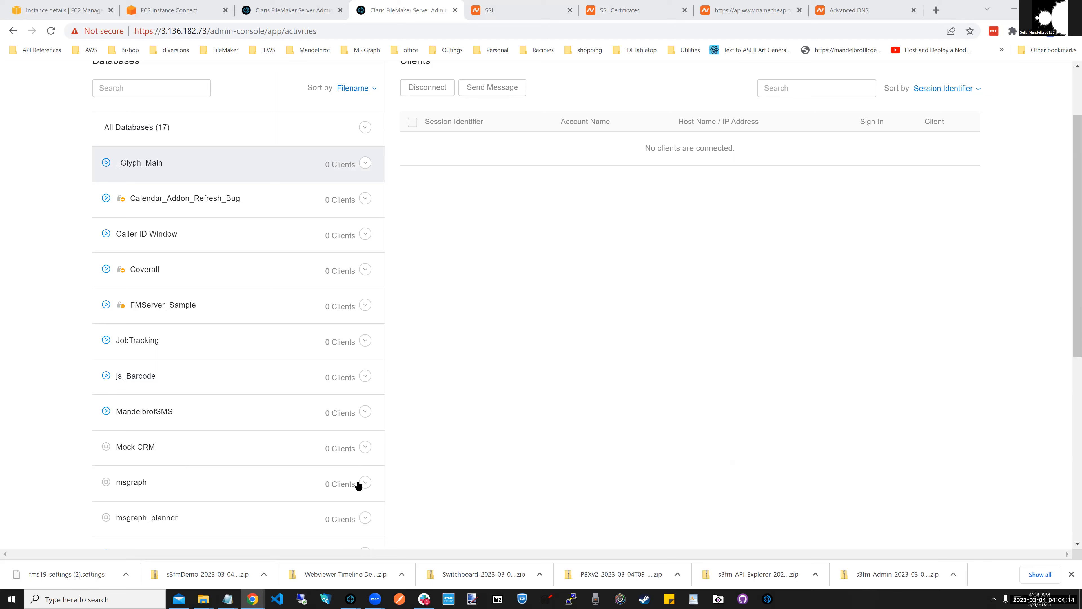
left_click(369, 446)
left_click(339, 482)
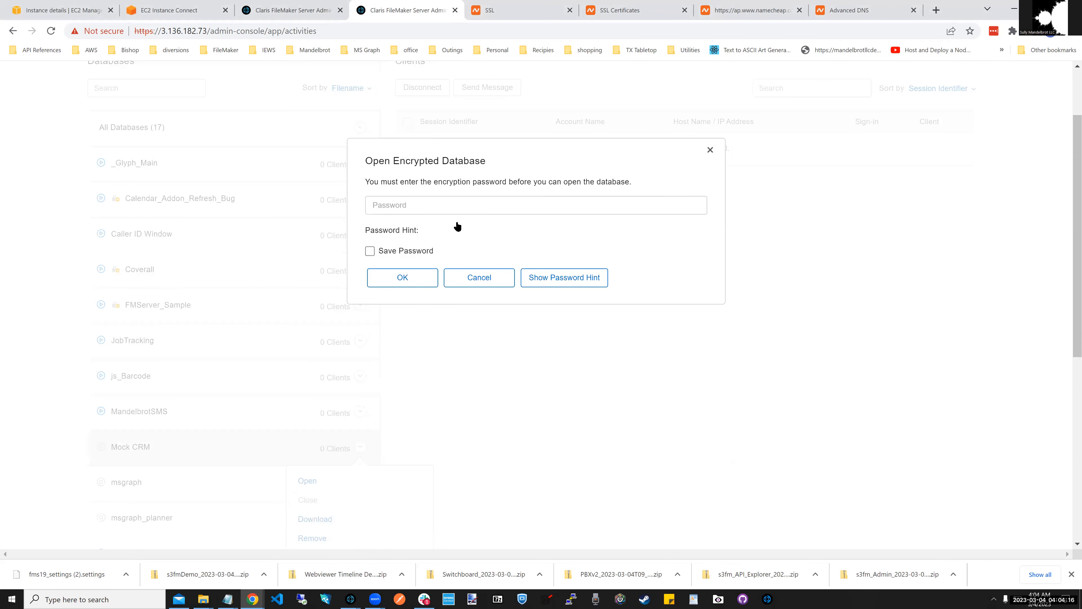
left_click(447, 238)
key("ctrl+v")
left_click(370, 280)
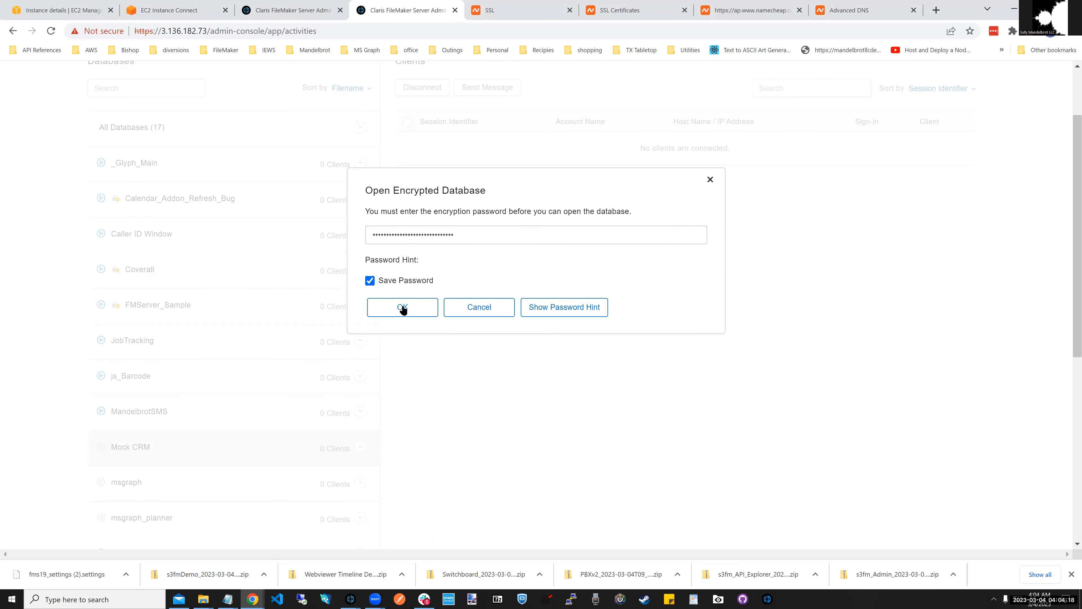
left_click(402, 307)
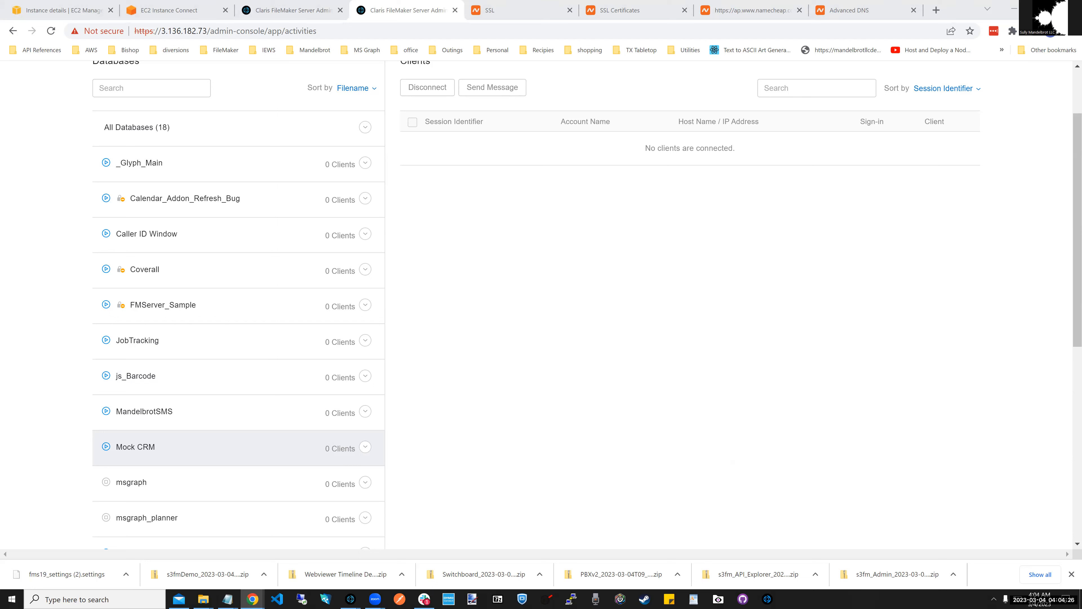
Open the msgraph database by entering its encryption password and choosing to save it
left_click(366, 486)
left_click(312, 516)
left_click(428, 239)
key("ctrl+v")
left_click(370, 280)
left_click(398, 306)
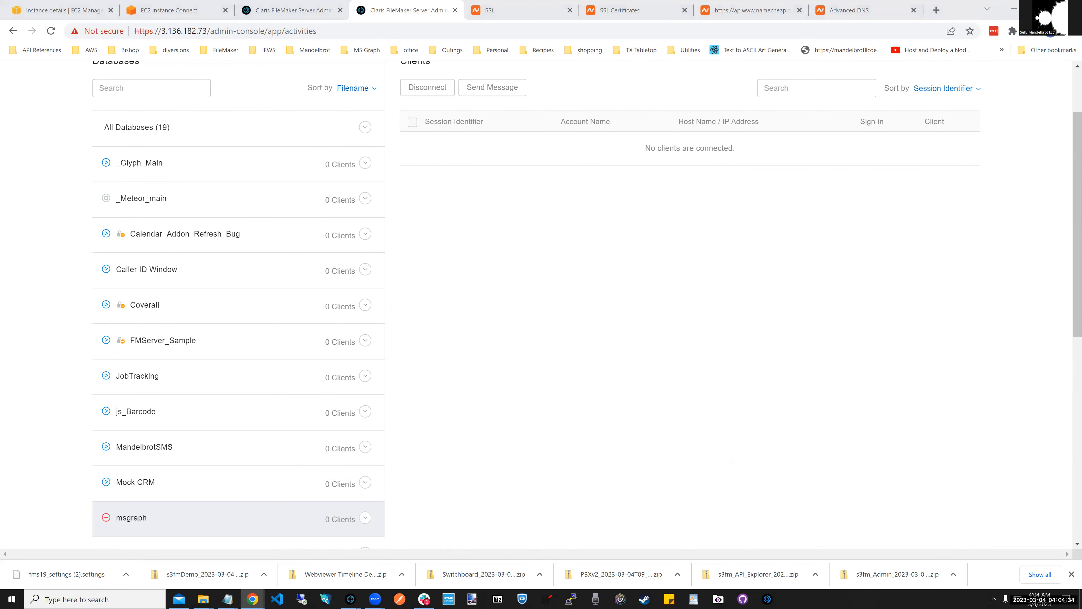
Open the msgraph_planner database by entering its encryption password and choosing to save it
scroll(295, 433, "down", 3)
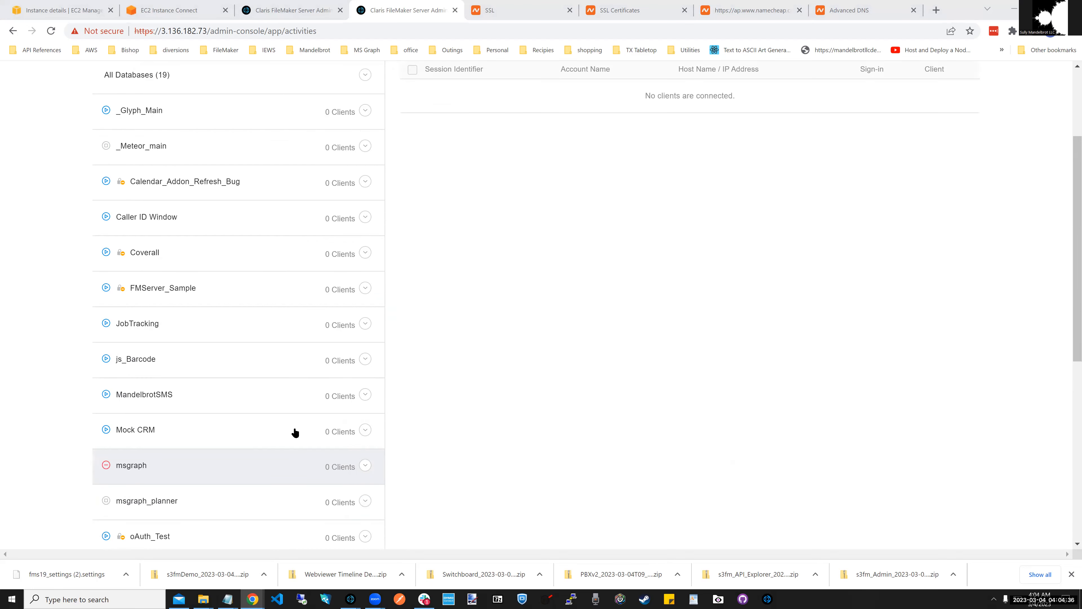
left_click(364, 437)
left_click(315, 468)
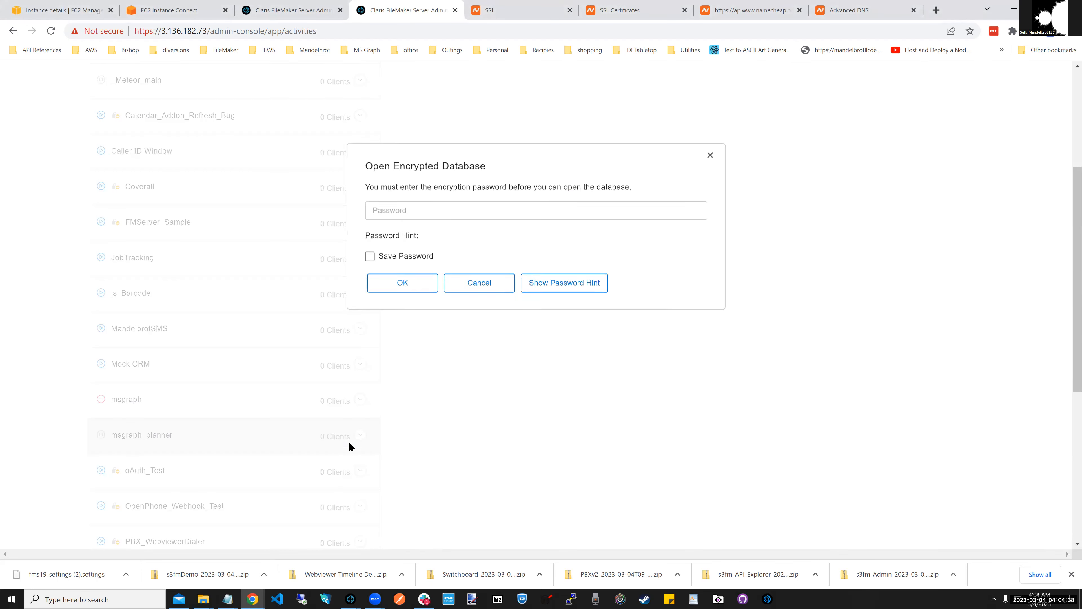
left_click(421, 235)
key("ctrl+v")
left_click(371, 281)
left_click(384, 310)
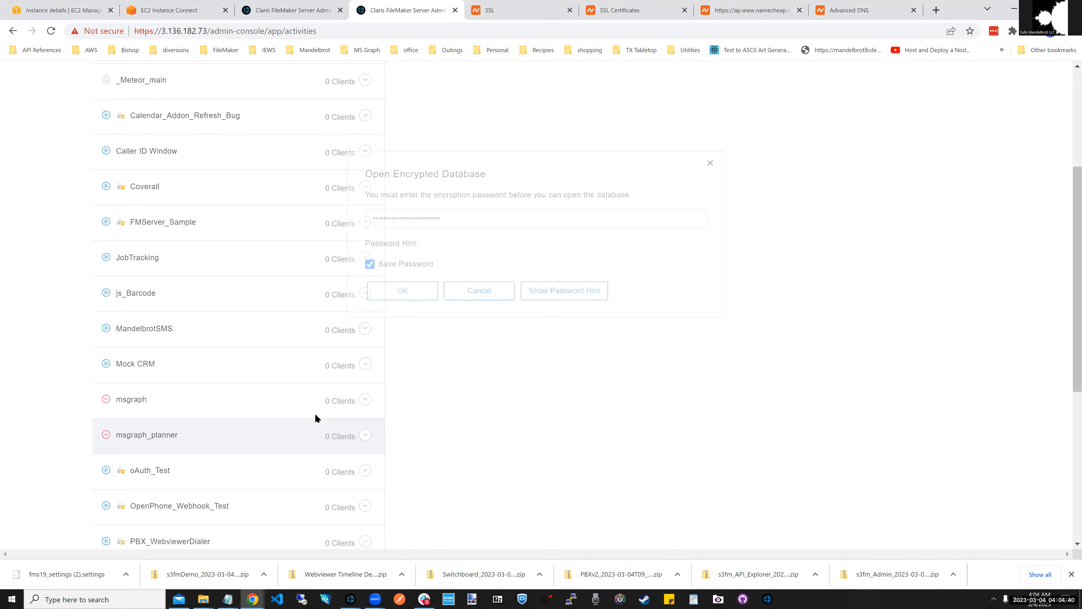
Open the s3fm_Admin database by entering its encryption password and choosing to save it
scroll(214, 349, "down", 5)
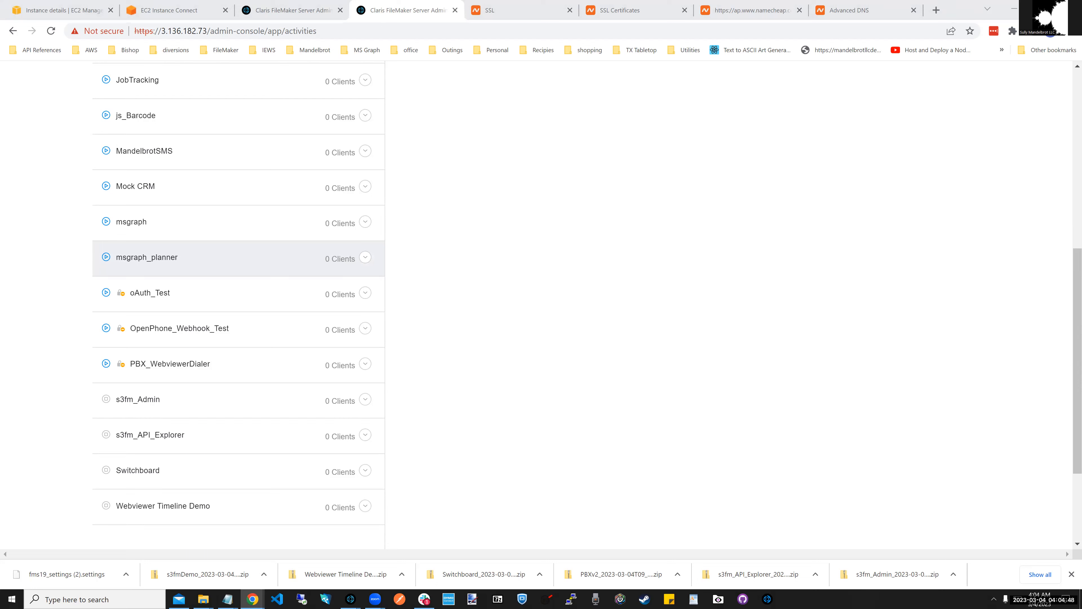
left_click(365, 400)
left_click(310, 433)
left_click(415, 237)
key("ctrl+v")
left_click(370, 280)
left_click(388, 312)
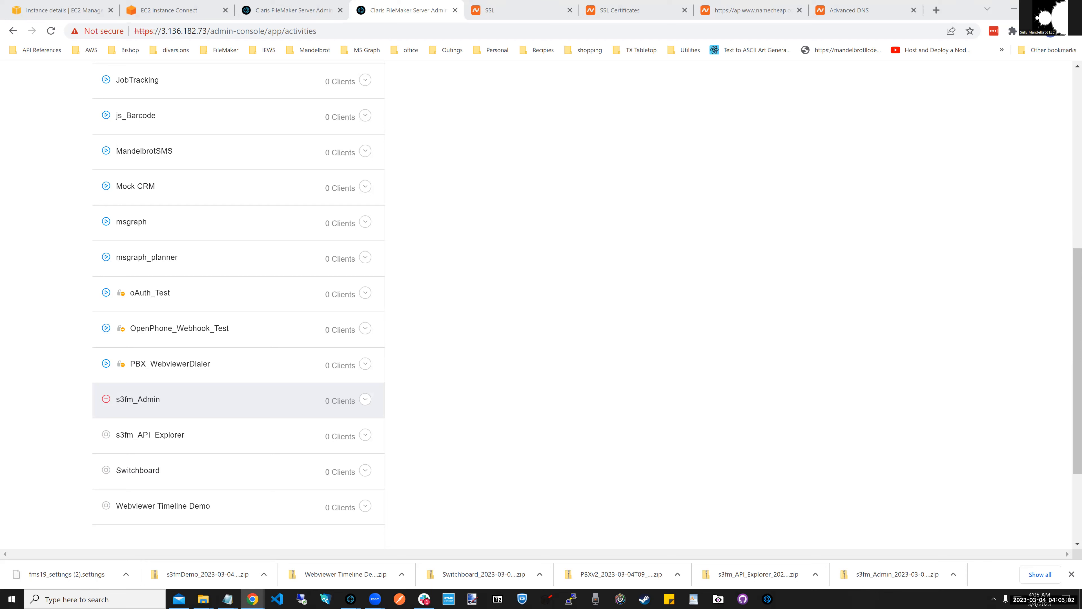
Open the s3fm_API_Explorer database by entering its encryption password and choosing to save it
left_click(365, 434)
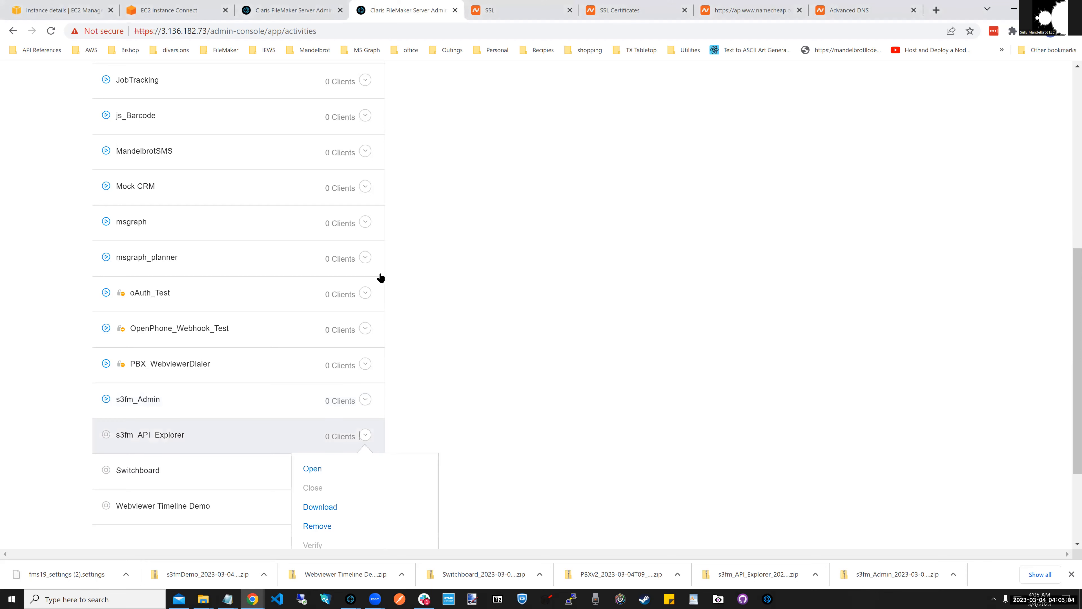
left_click(370, 472)
left_click(397, 234)
key("ctrl+v")
left_click(370, 280)
left_click(402, 307)
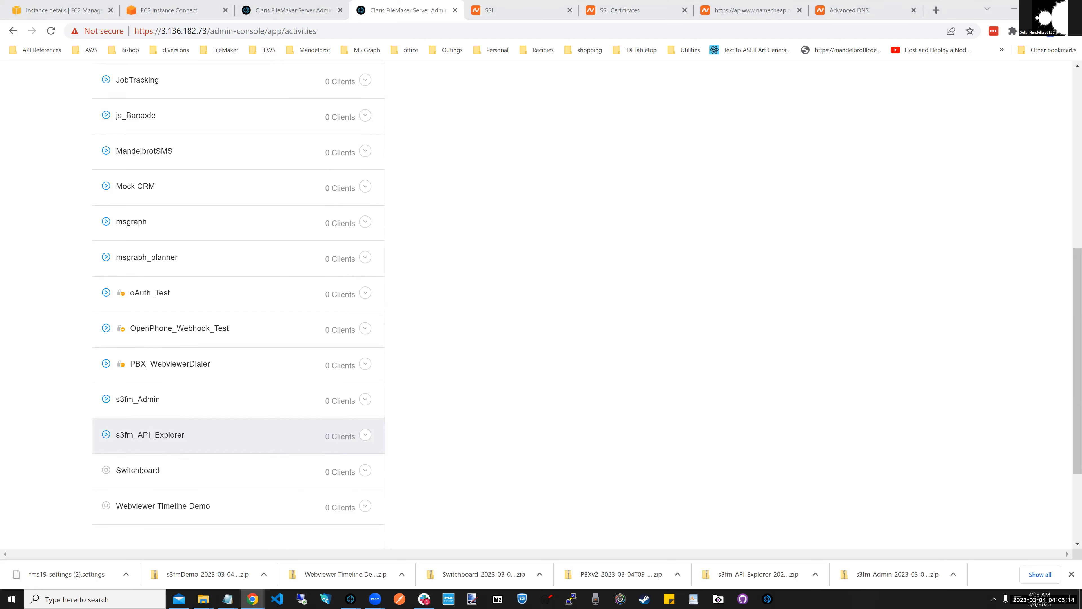
Open the Switchboard database by entering its encryption password
left_click(365, 472)
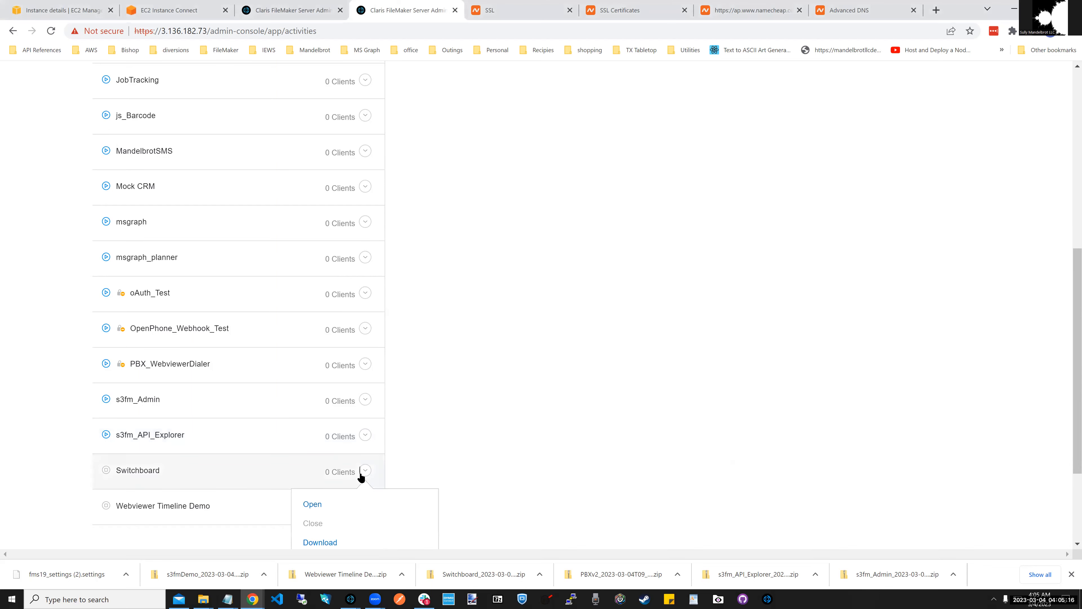
left_click(317, 504)
key("ctrl+v")
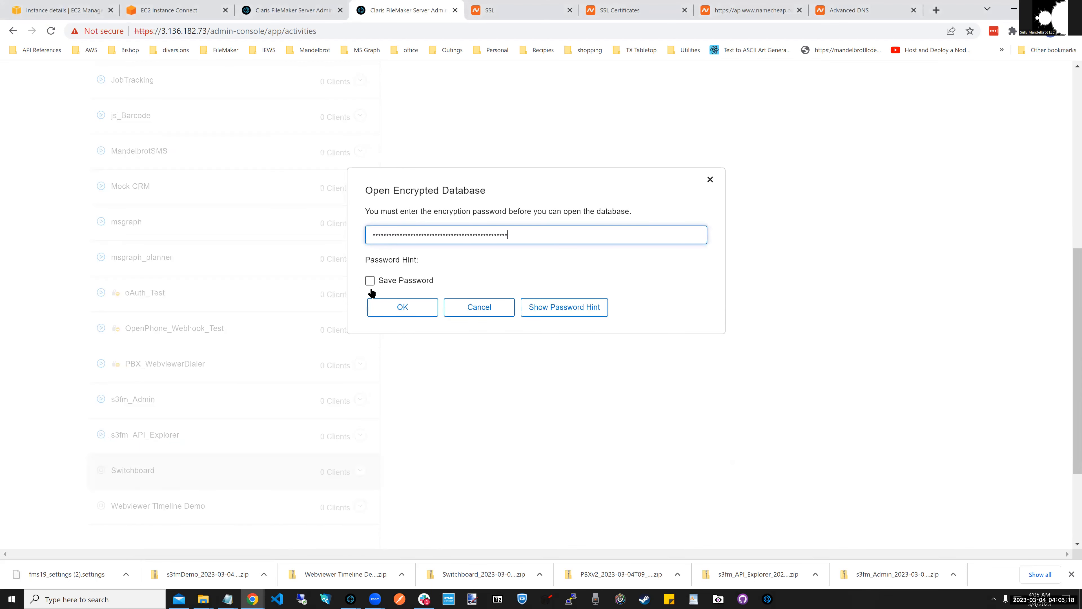
left_click(370, 271)
key("Return")
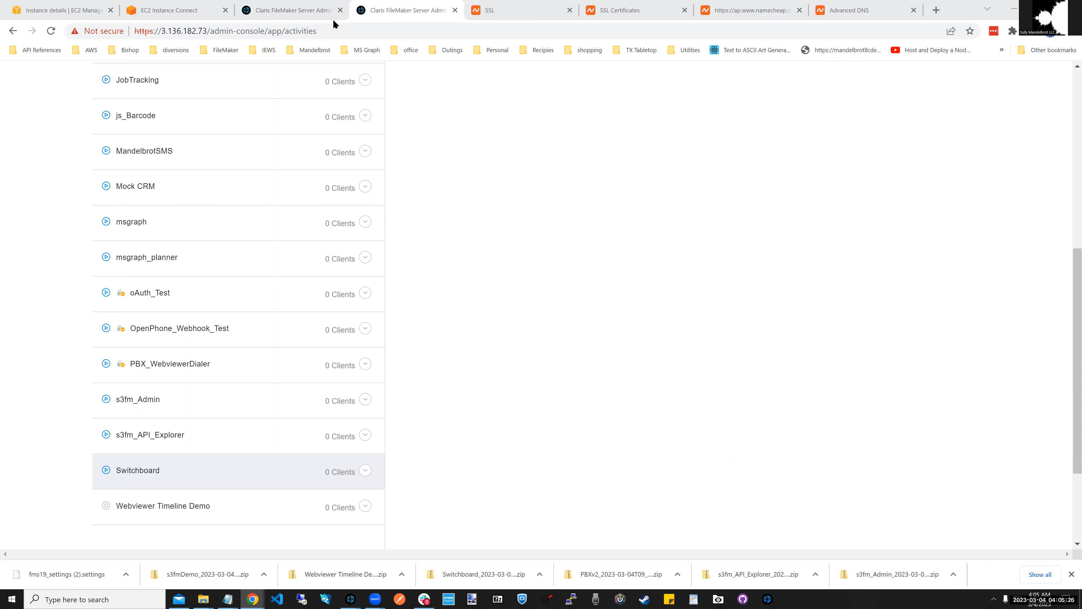
Open the Webviewer Timeline Demo database by entering its encryption password and choosing to save it
left_click(366, 511)
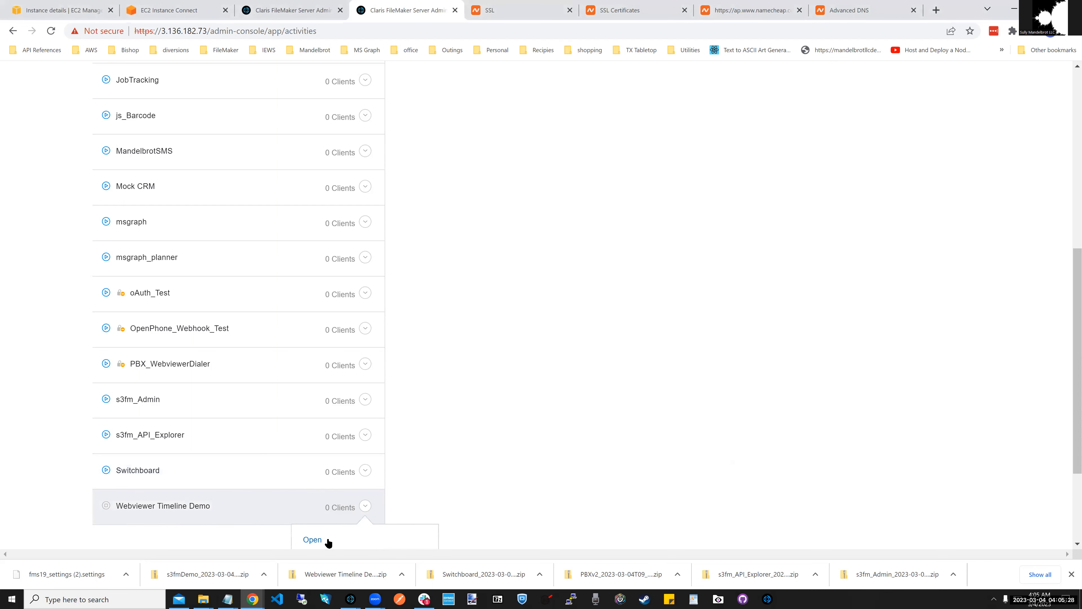
left_click(329, 540)
left_click(423, 234)
key("ctrl+v")
left_click(370, 280)
left_click(403, 307)
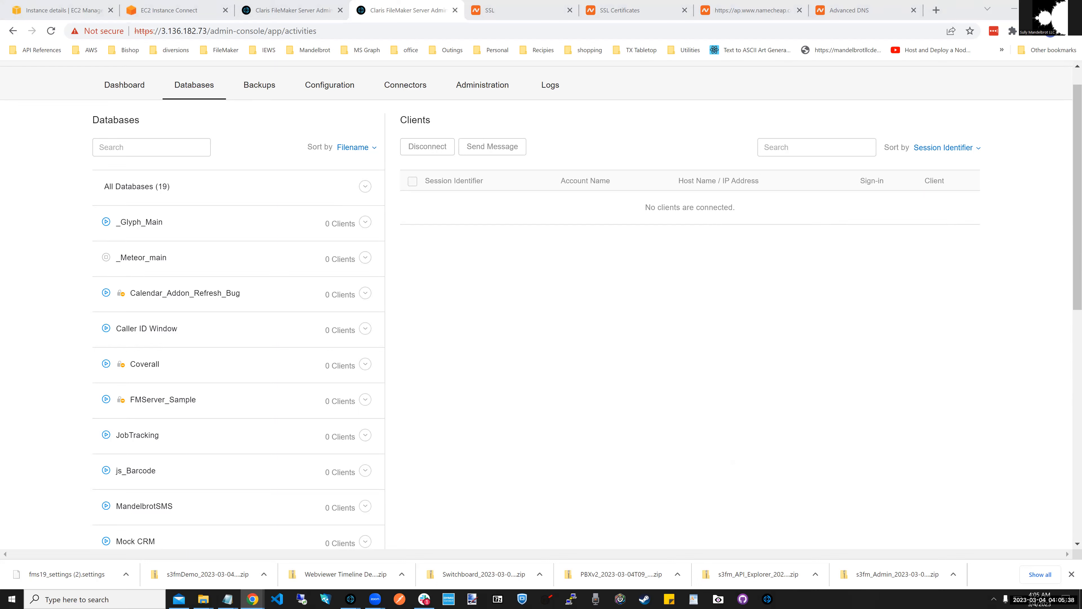
Open the _Meteor_main database by entering its encryption password and choosing to save it
left_click(365, 257)
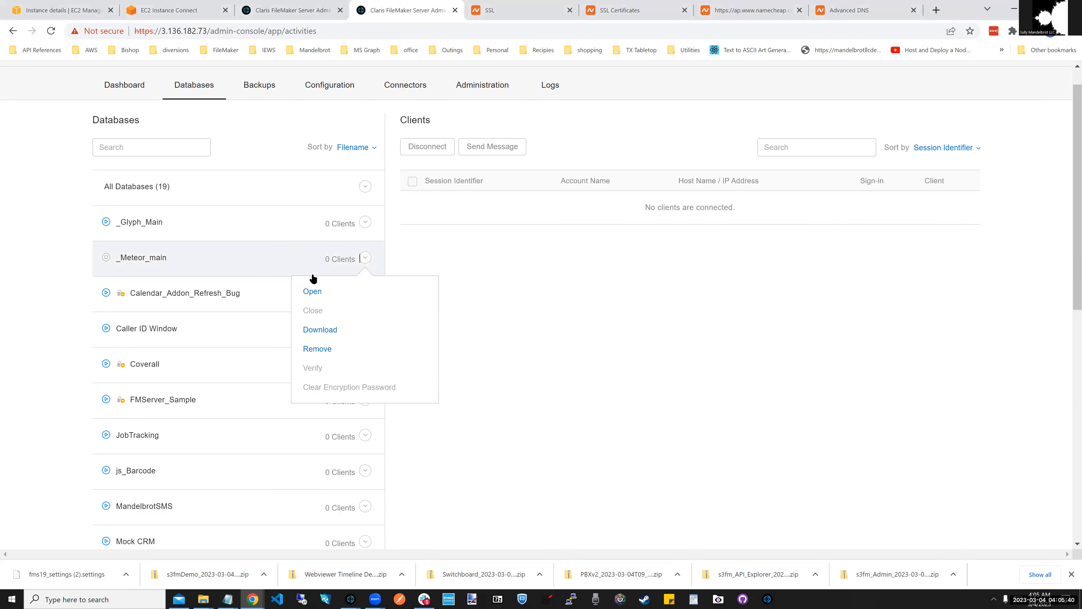
left_click(321, 292)
left_click(430, 234)
key("ctrl+v")
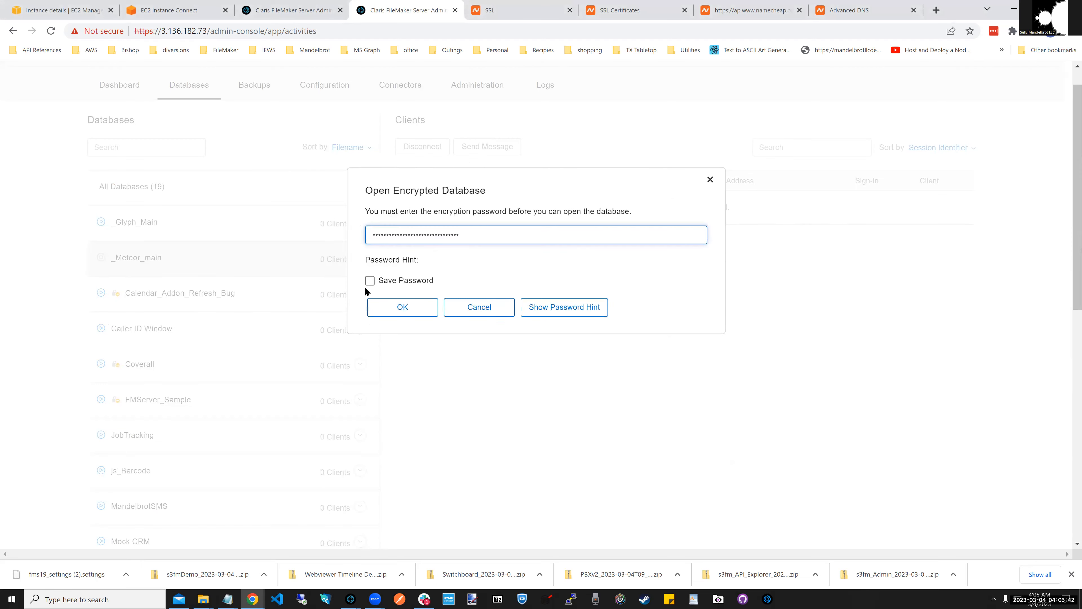
left_click(369, 281)
left_click(385, 314)
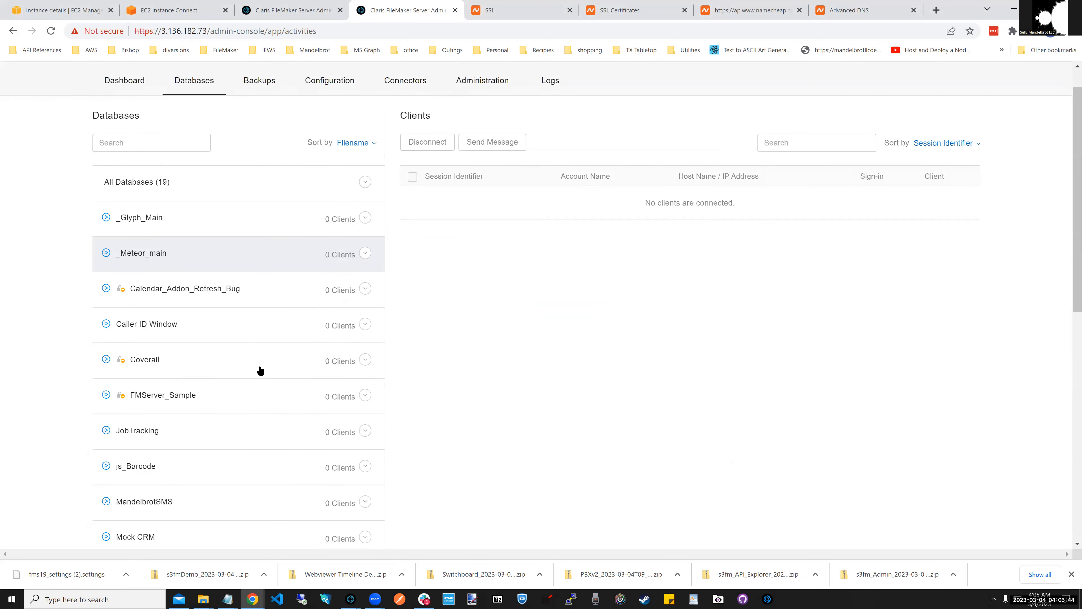
Check the progress of the remaining file uploads in the FileMaker Pro Upload to Host window
scroll(260, 370, "down", 8)
scroll(259, 370, "up", 10)
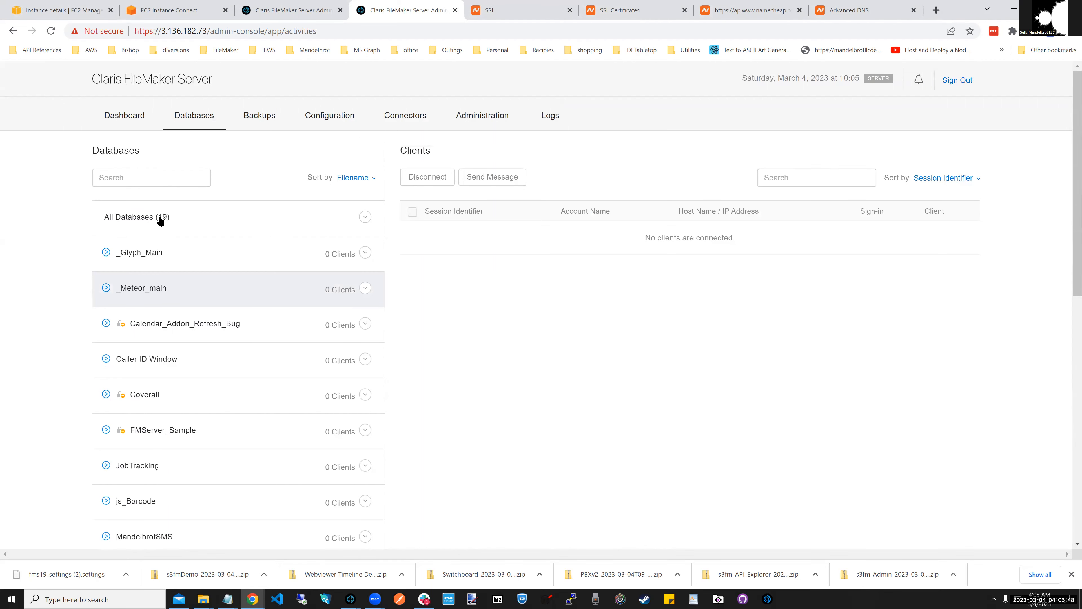
left_click(349, 599)
left_click(389, 561)
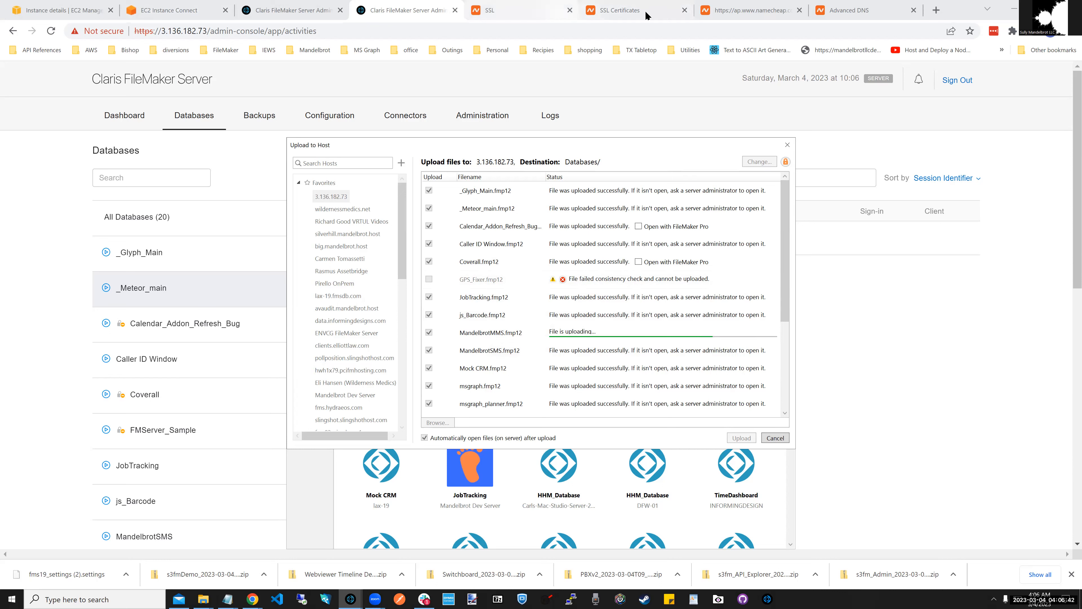
left_click(757, 10)
left_click(860, 14)
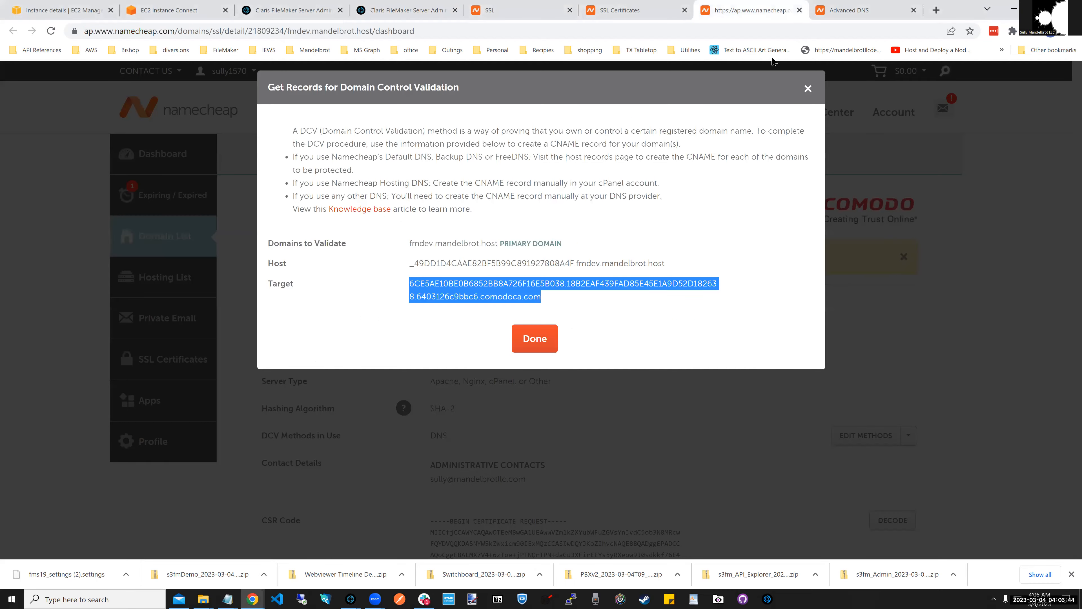
left_click(328, 186)
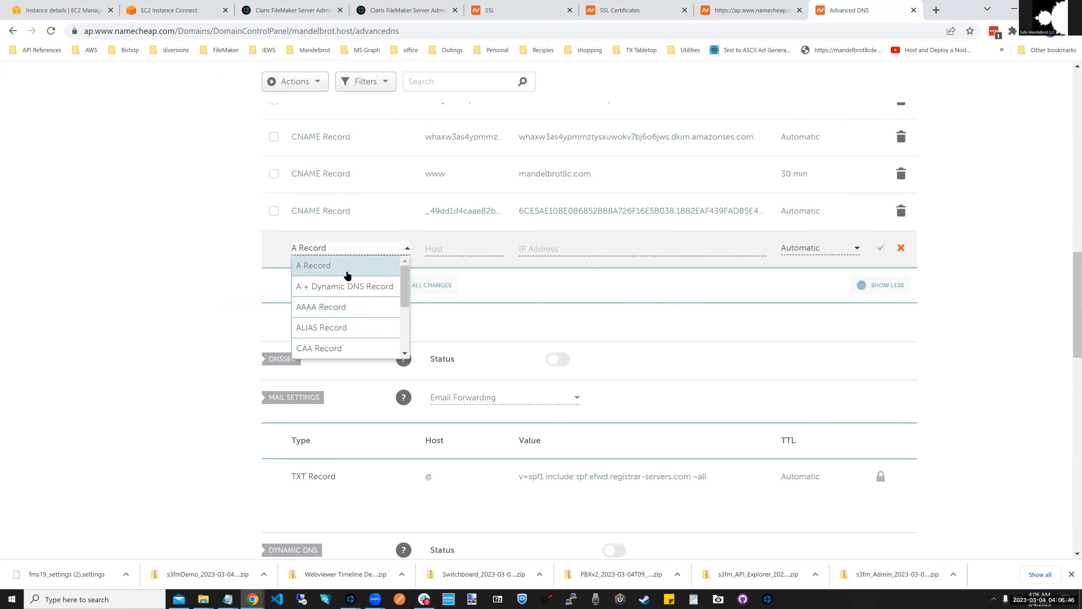
left_click(346, 272)
left_click(441, 247)
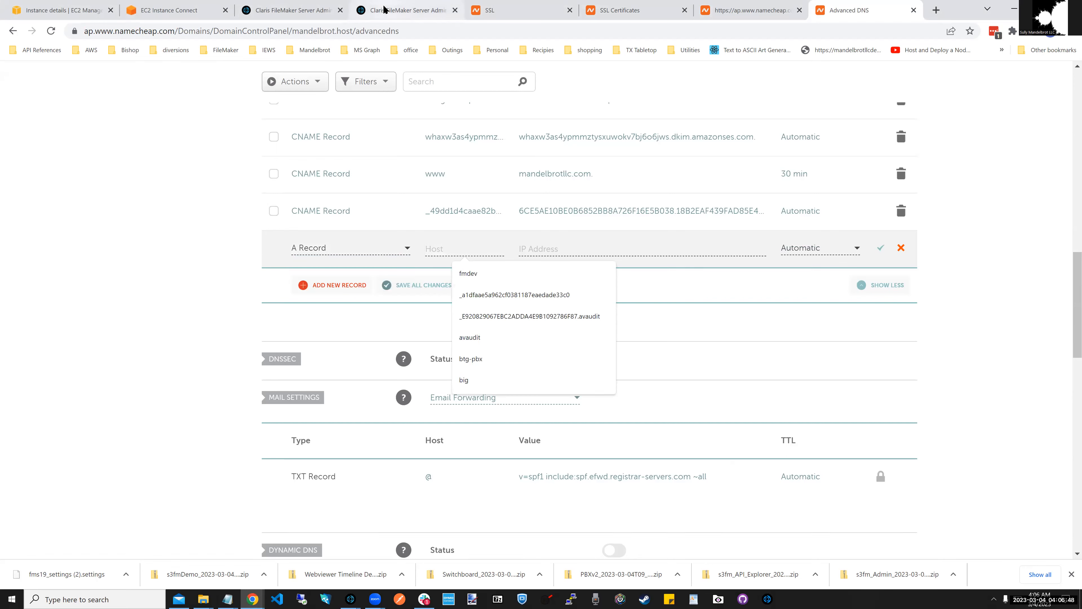
Copy the server IP address 3.136.182.73 from the admin console's address
left_click(404, 11)
mouse_move(209, 30)
left_mouse_down()
mouse_move(170, 31)
mouse_move(208, 31)
left_mouse_up()
key("ctrl+c")
left_click(158, 31)
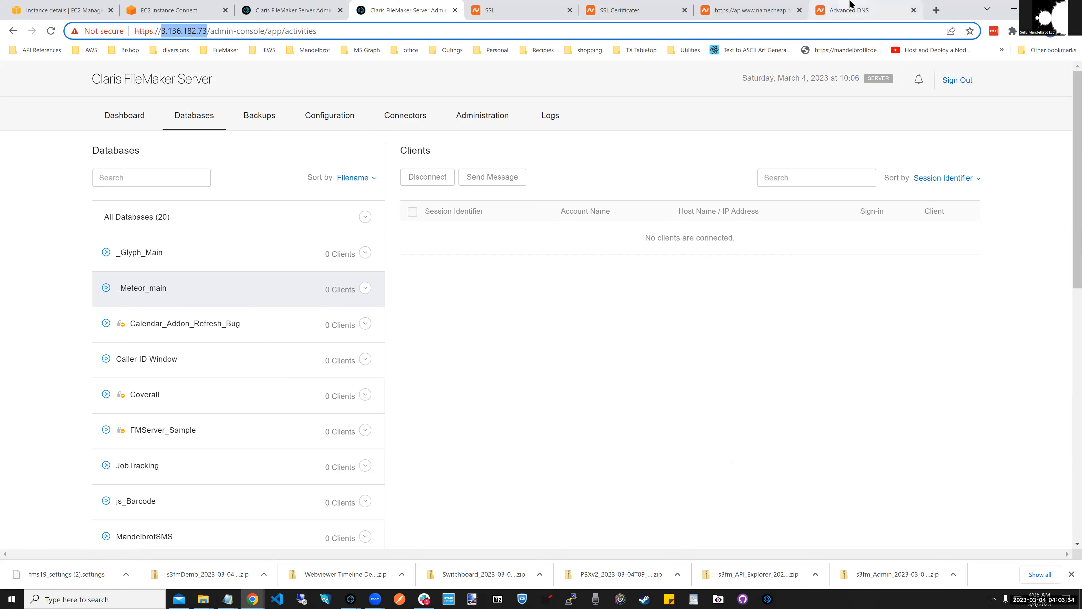
Discard the empty new record row and change the fmdev A record's IP address to 3.136.182.73, saving it
left_click(837, 10)
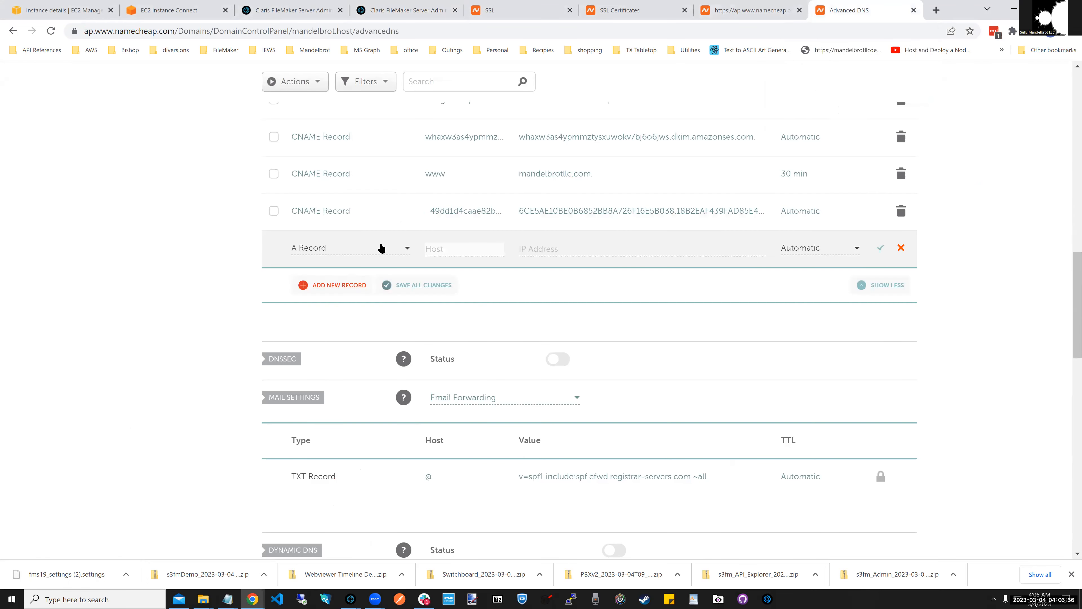
left_click(900, 248)
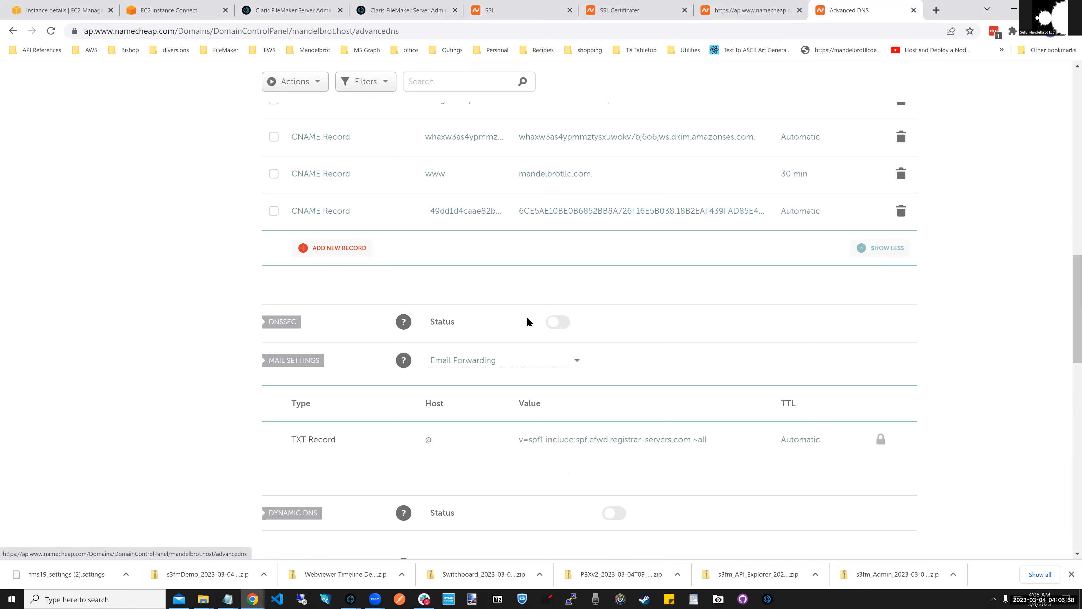
scroll(527, 319, "up", 8)
scroll(527, 321, "up", 6)
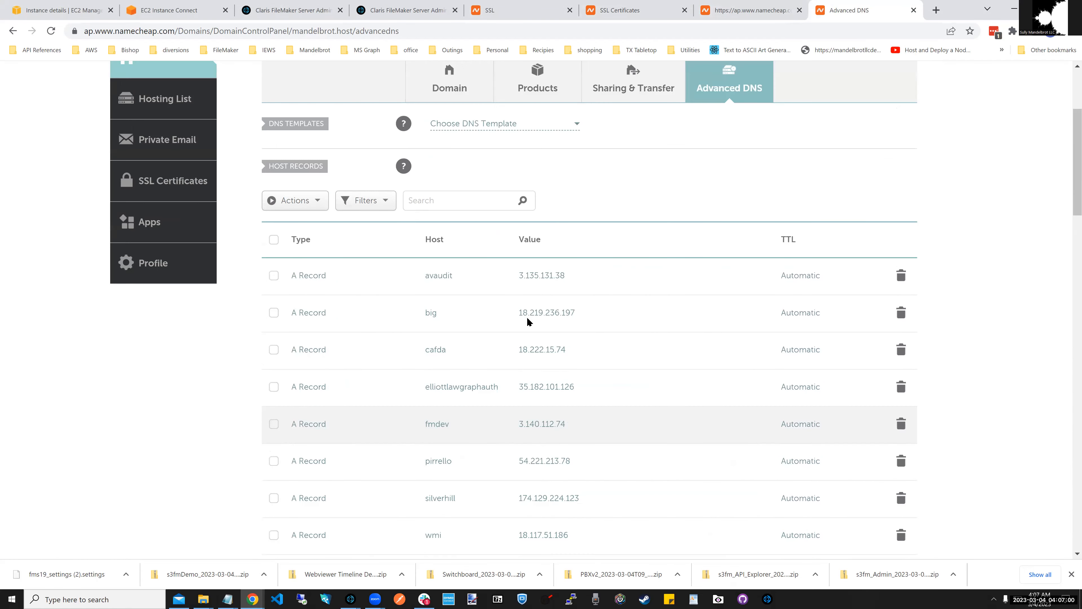
scroll(527, 320, "down", 3)
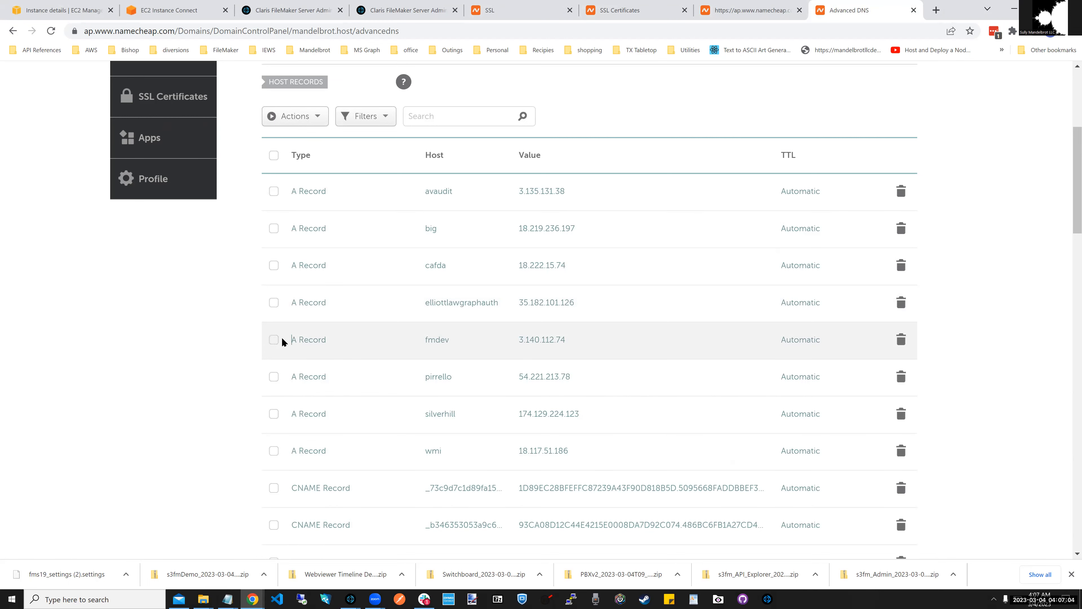
left_click(313, 339)
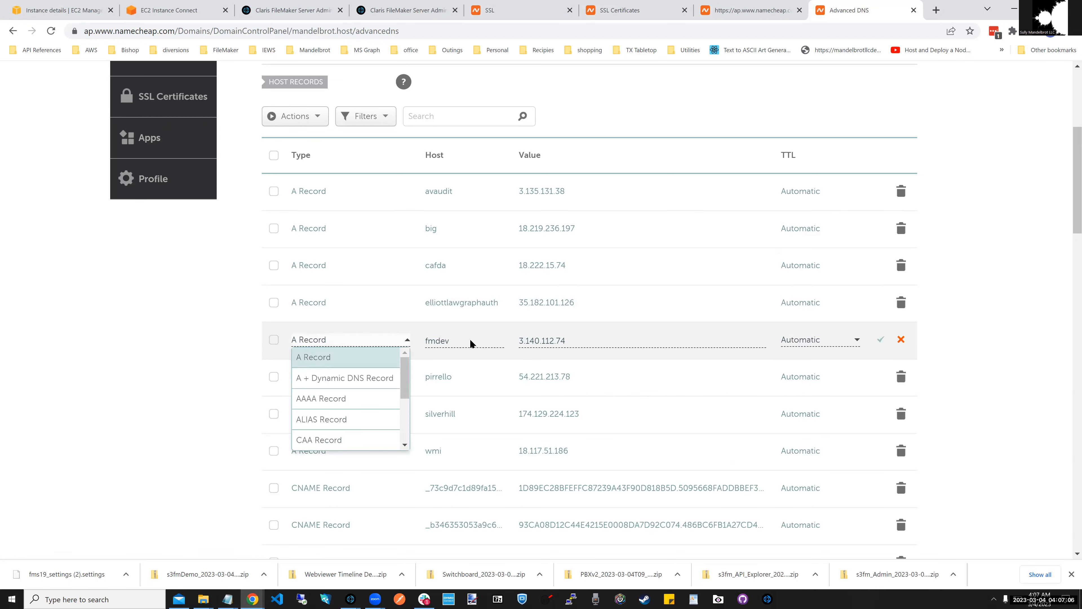
left_click(574, 345)
left_click(591, 337)
key("ctrl+a")
key("ctrl+v")
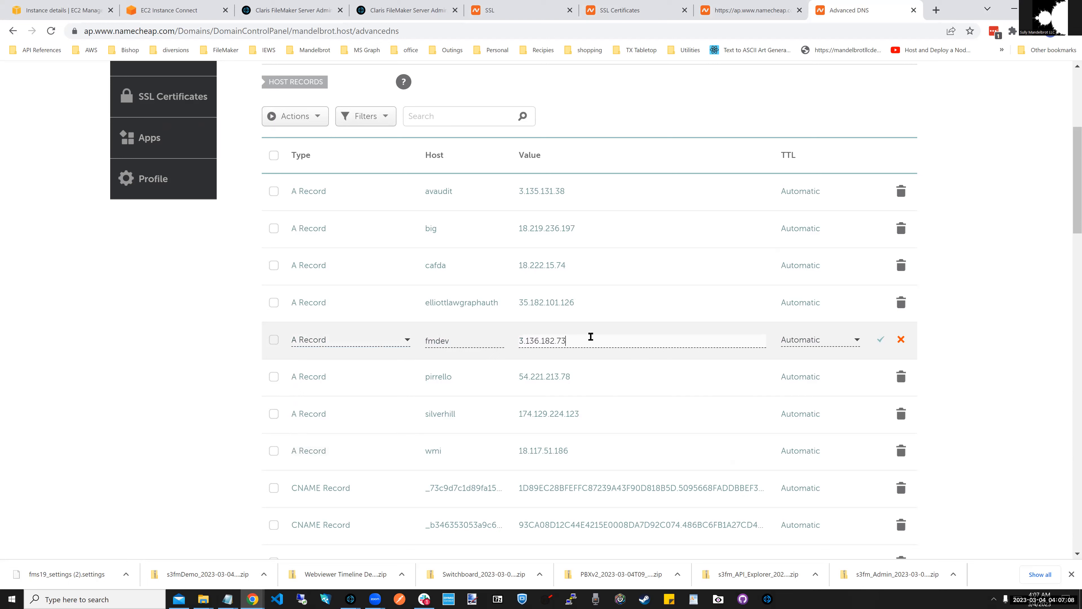
left_click(880, 340)
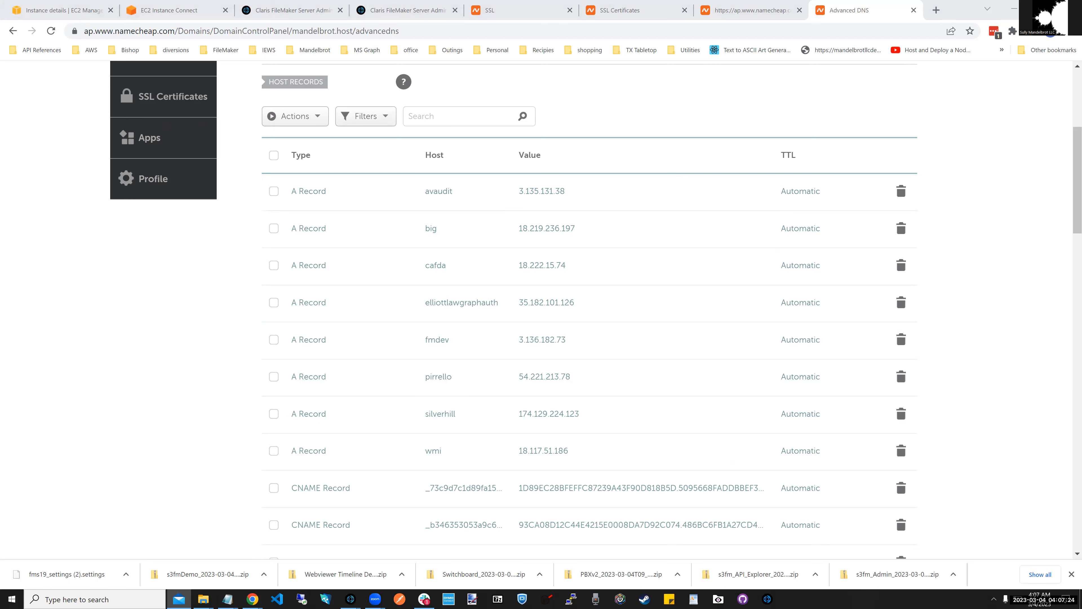
Open the whatsmydns.net DNS propagation checker in a new tab and look up the A record for fmdev.mandelbrot.host
left_click(936, 11)
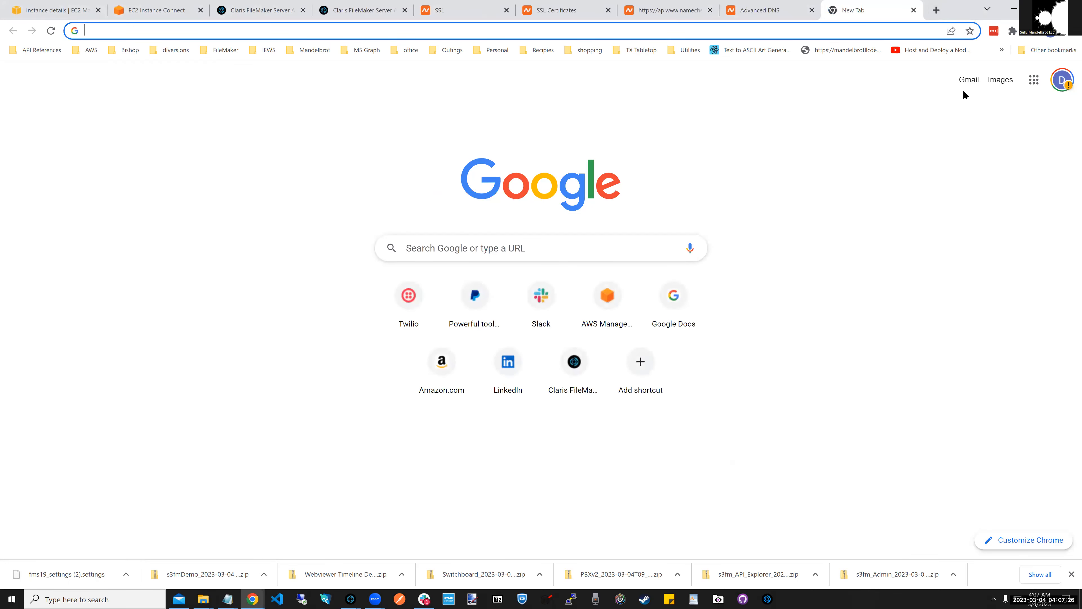
type("dnspro")
key("Down")
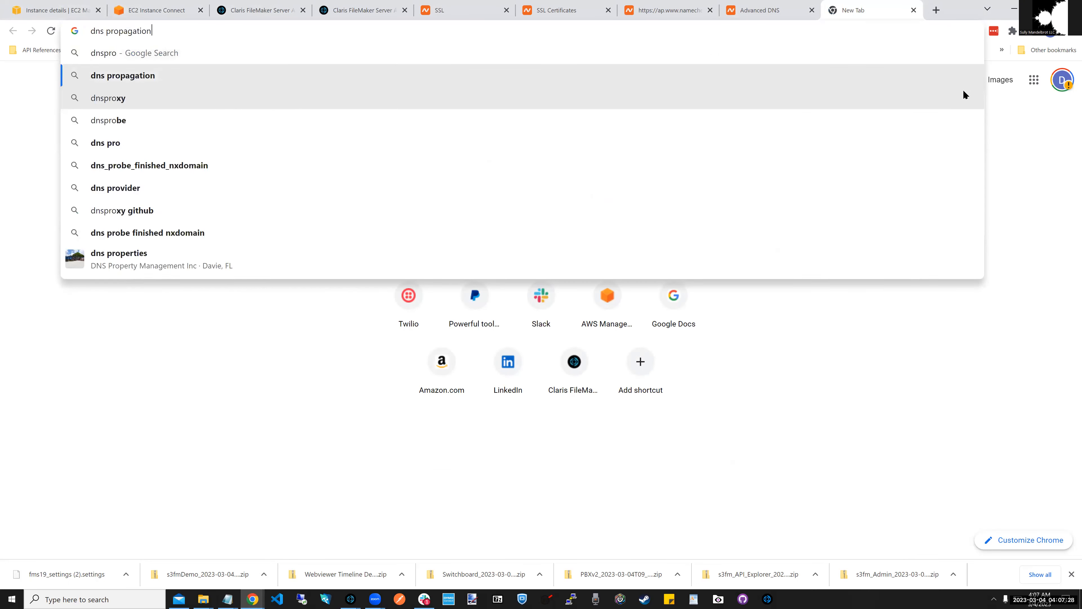
key("Return")
left_click(282, 202)
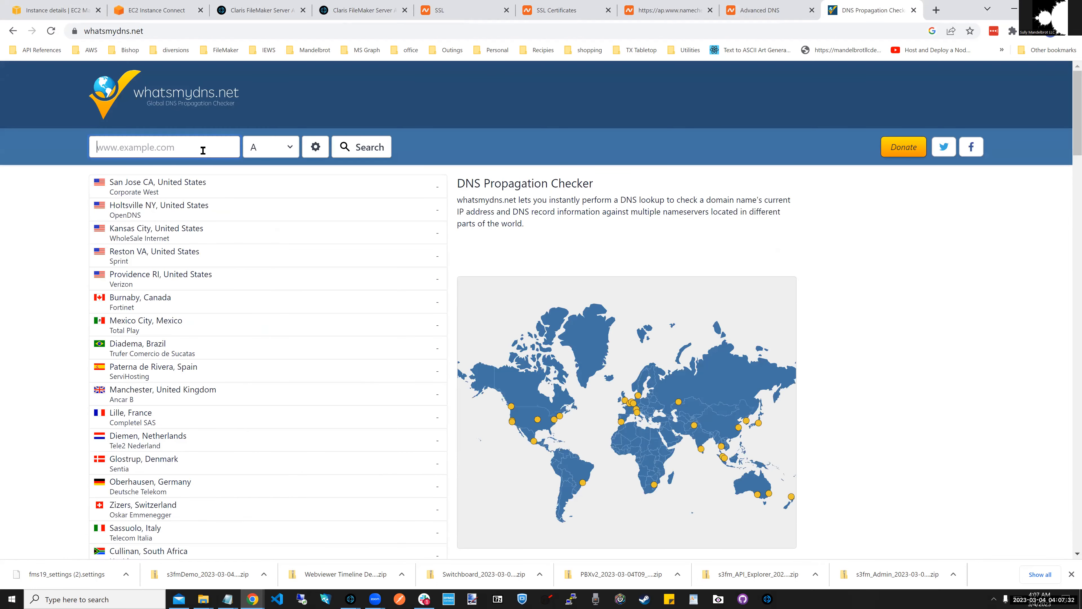
type("fmdev.mandelb")
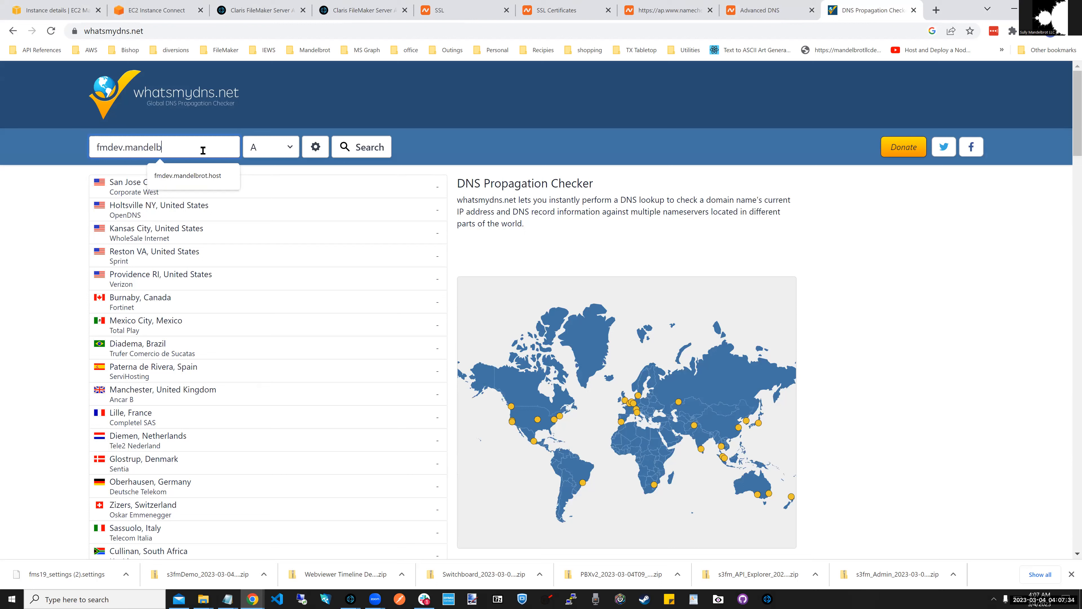
type("ro")
left_click(187, 175)
left_click(374, 152)
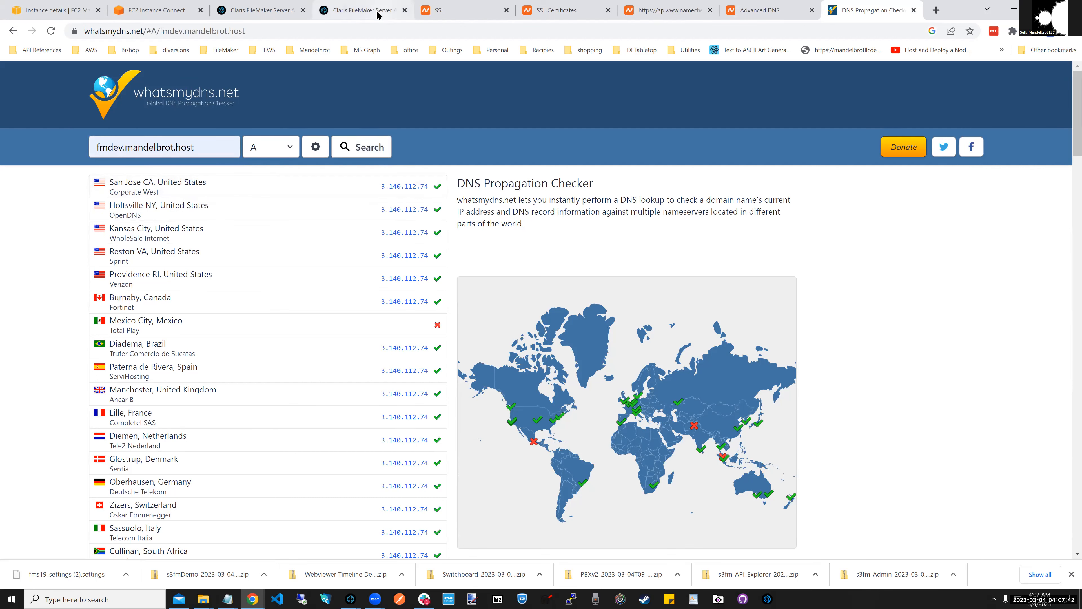
Re-run the DNS propagation check for fmdev.mandelbrot.host
left_click(361, 12)
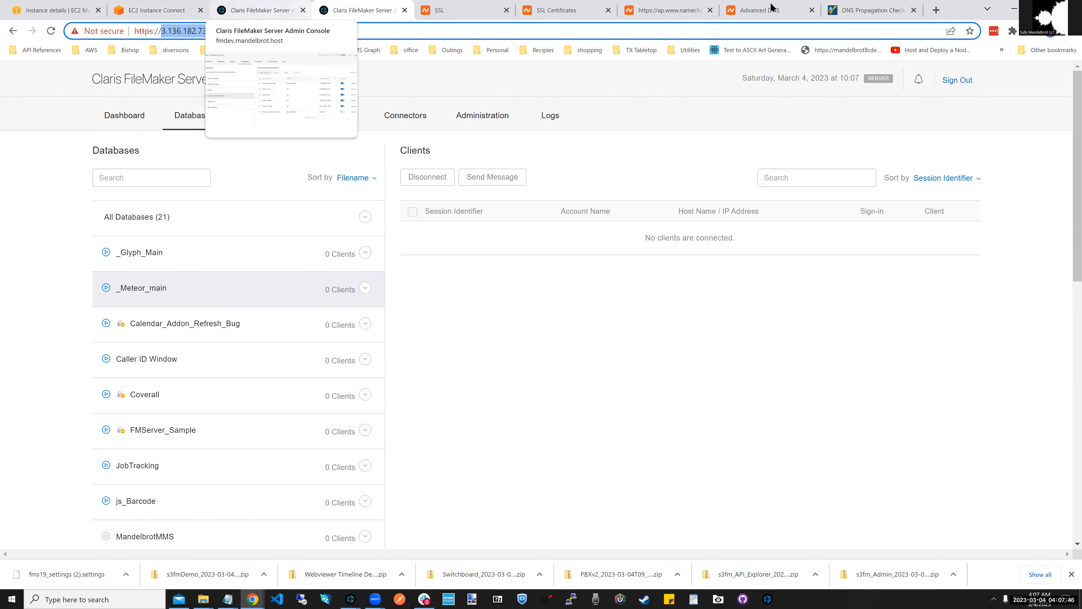
left_click(870, 14)
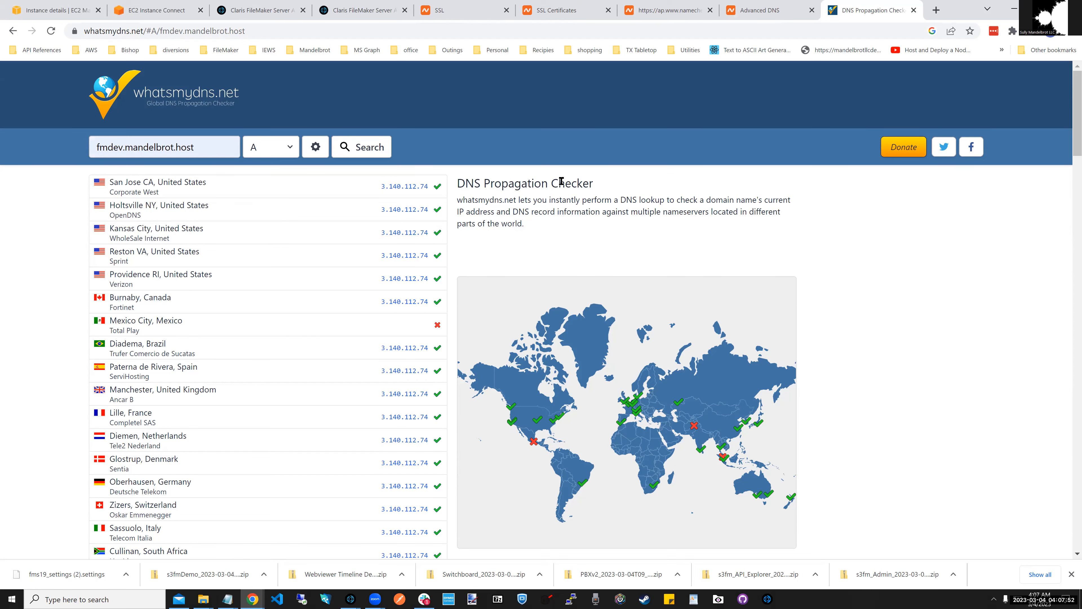
left_click(761, 16)
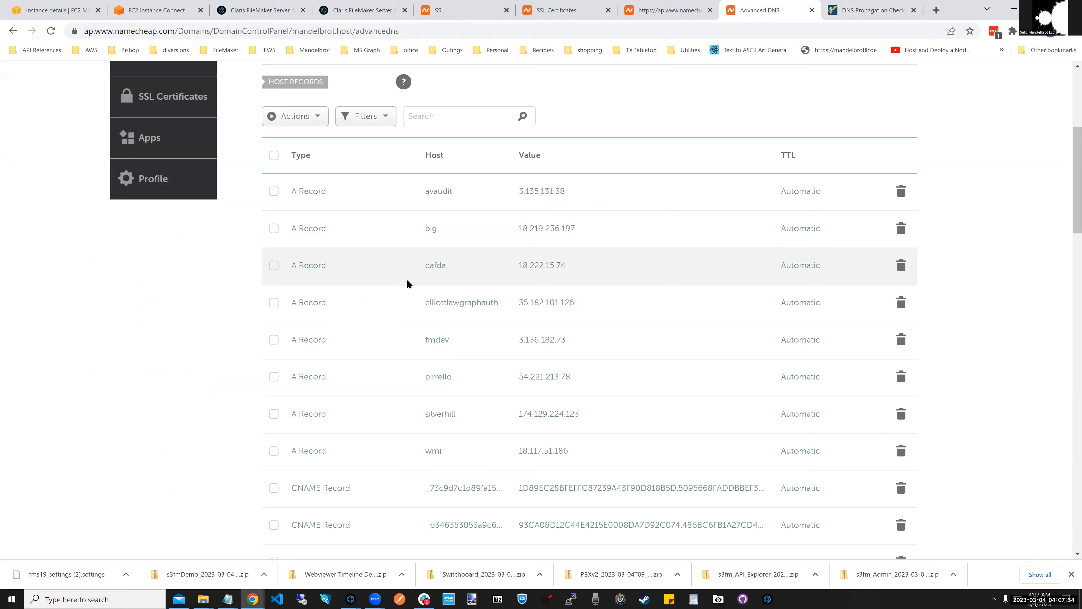
left_click(880, 15)
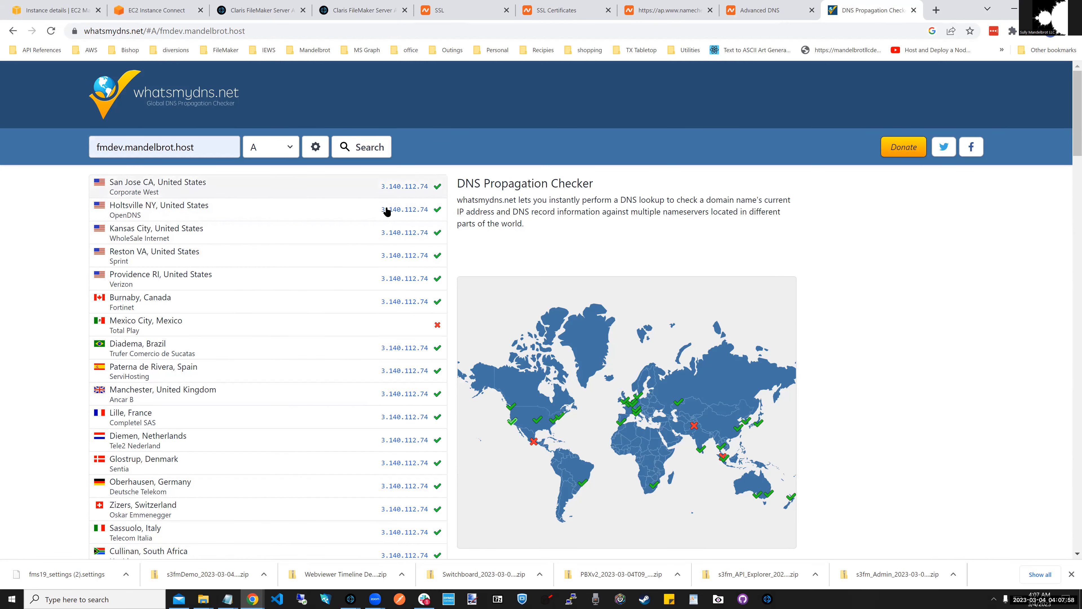
left_click(365, 150)
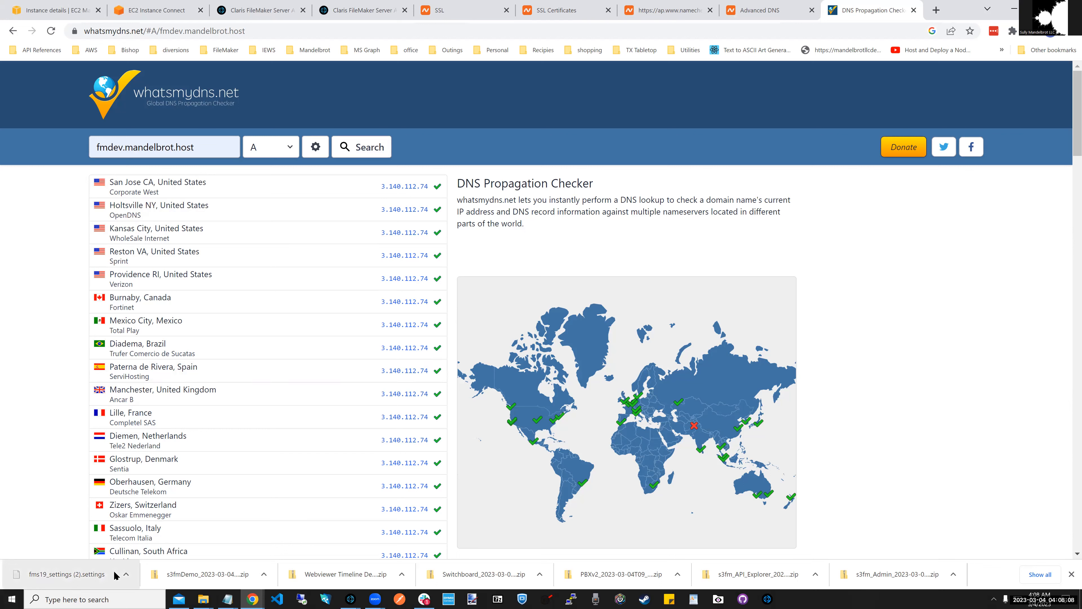
Open the MandelbrotMMS database in the admin console by entering its encryption password and choosing to save it
left_click(68, 576)
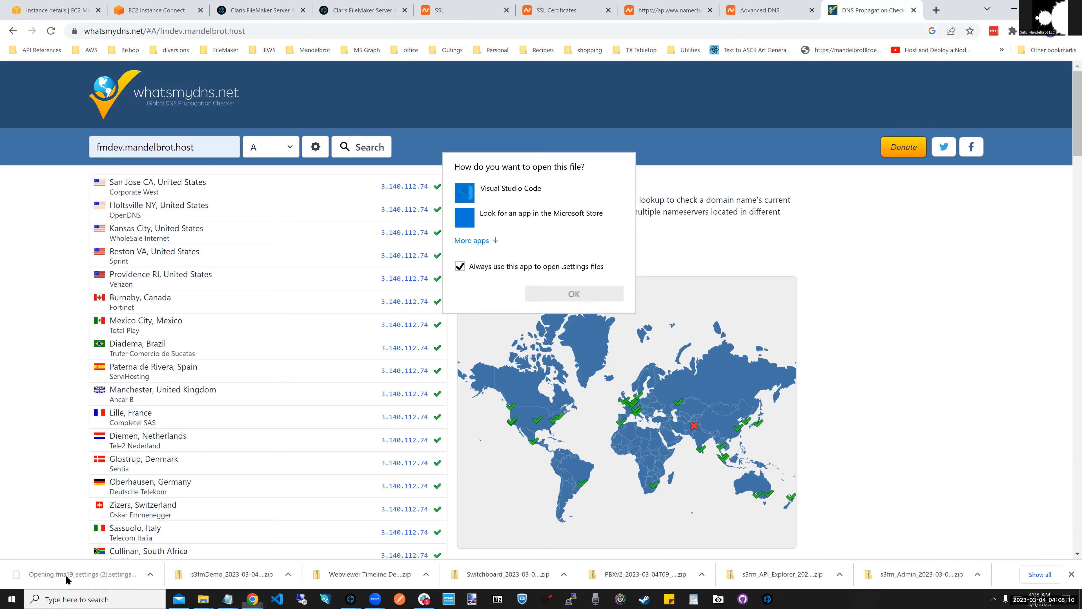
left_click(959, 286)
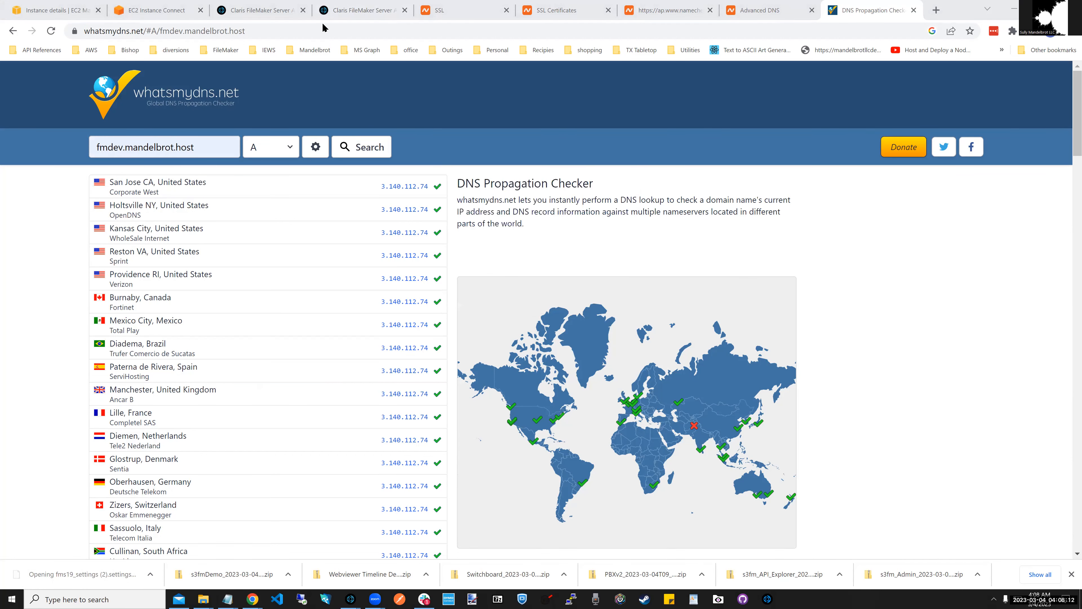
left_click(351, 11)
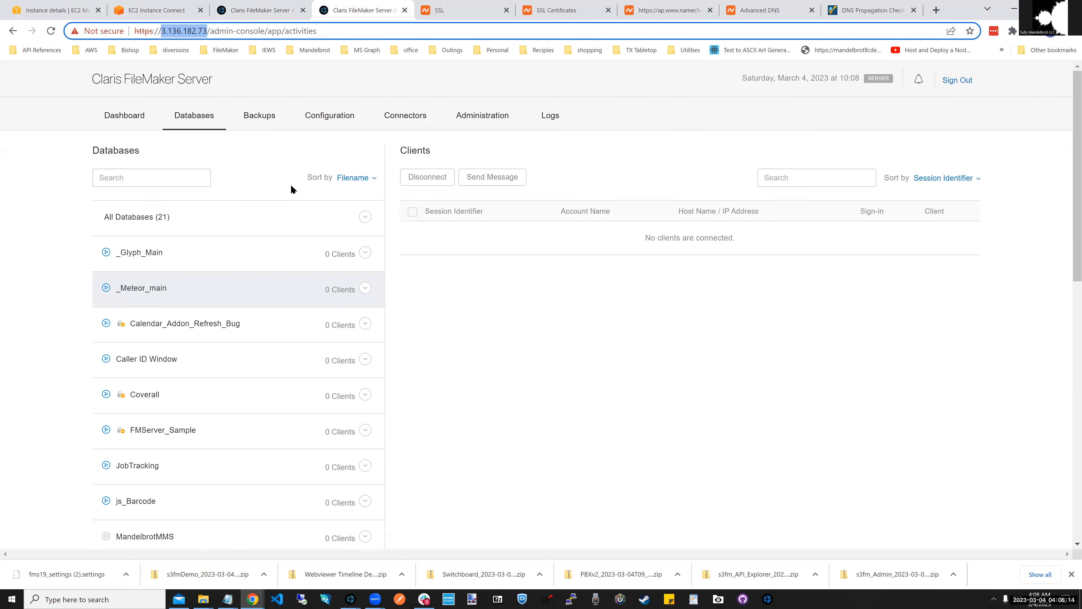
scroll(291, 185, "down", 2)
left_click(365, 418)
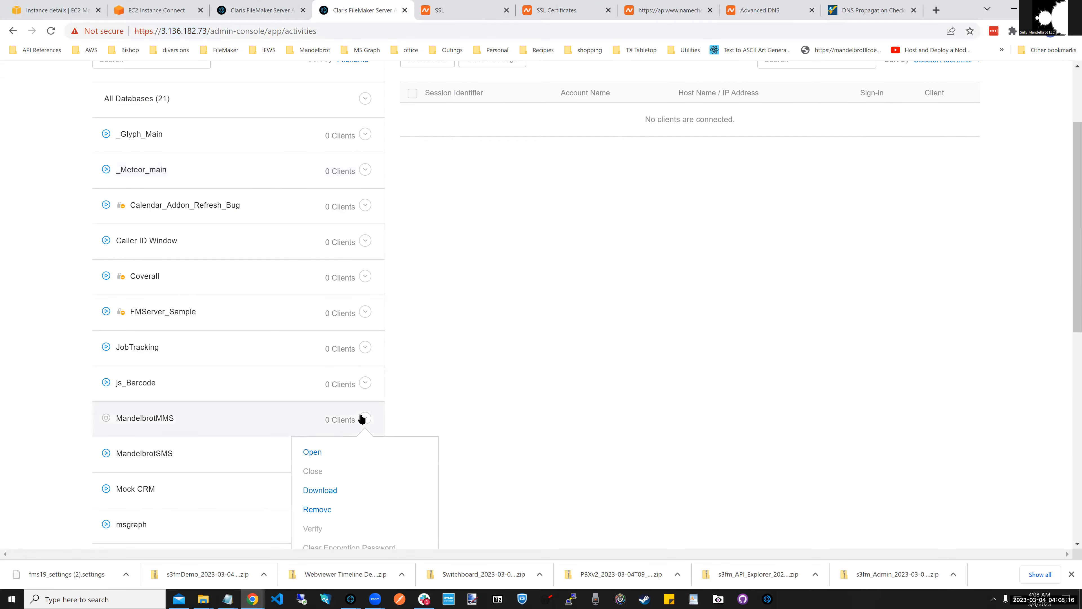
left_click(309, 452)
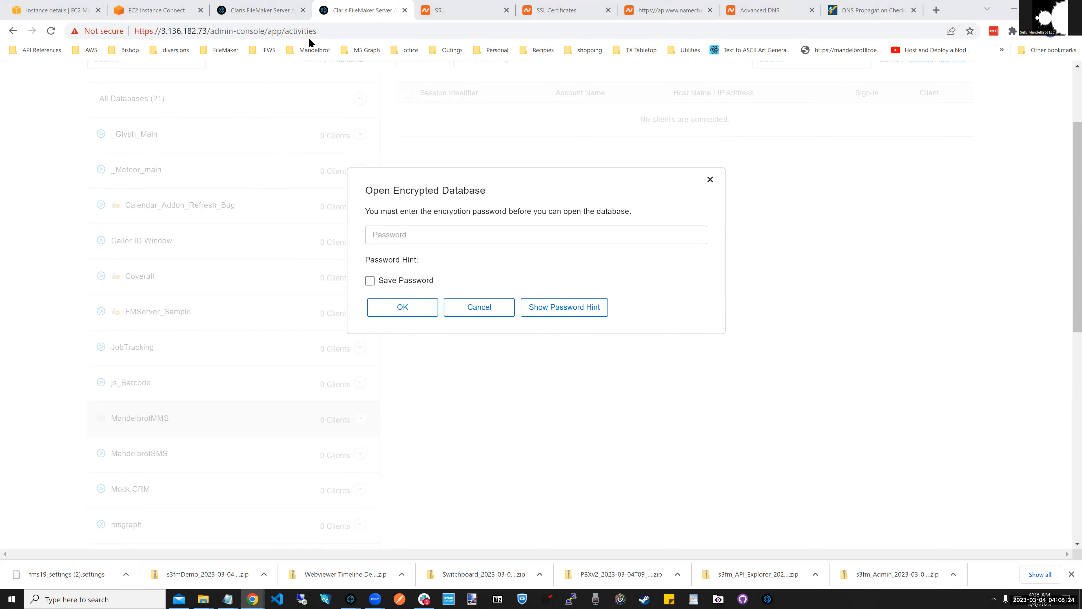
double_click(163, 31)
left_click(369, 281)
left_click(427, 237)
key("ctrl+v")
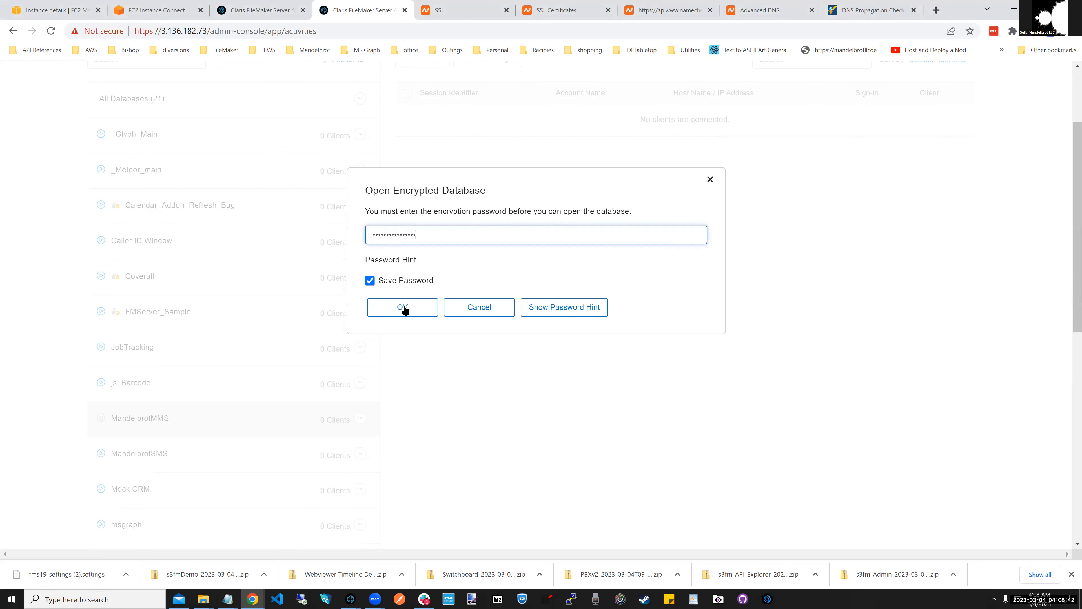
left_click(403, 307)
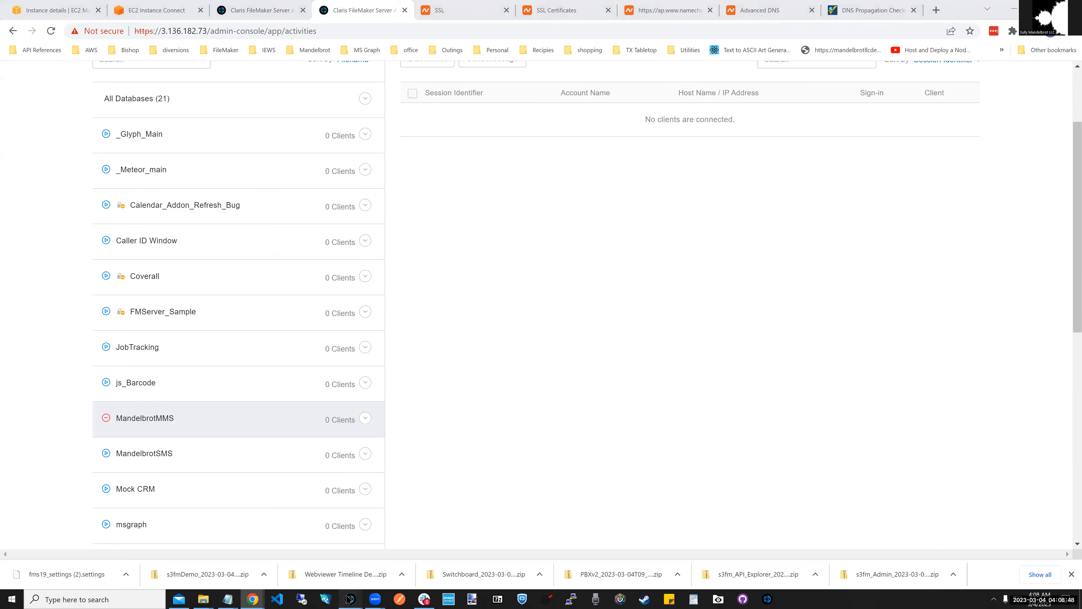
Close the finished FileMaker Pro Upload to Host window
left_click(352, 585)
left_click(493, 280)
left_click(744, 437)
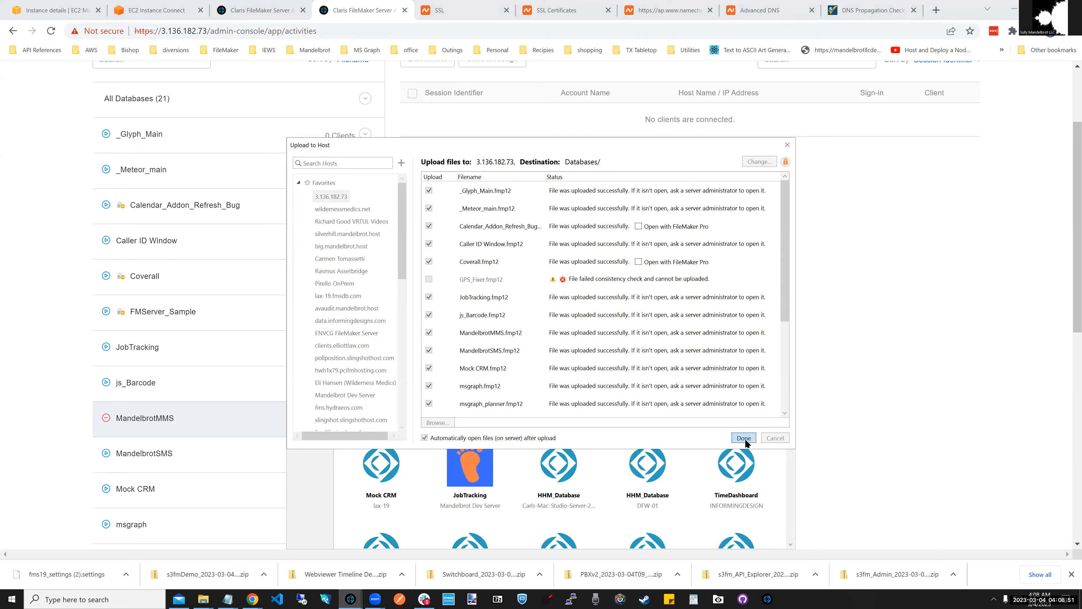
Sign in to the admin console at fmdev.mandelbrot.host with the saved credentials and select the server version
left_click(266, 15)
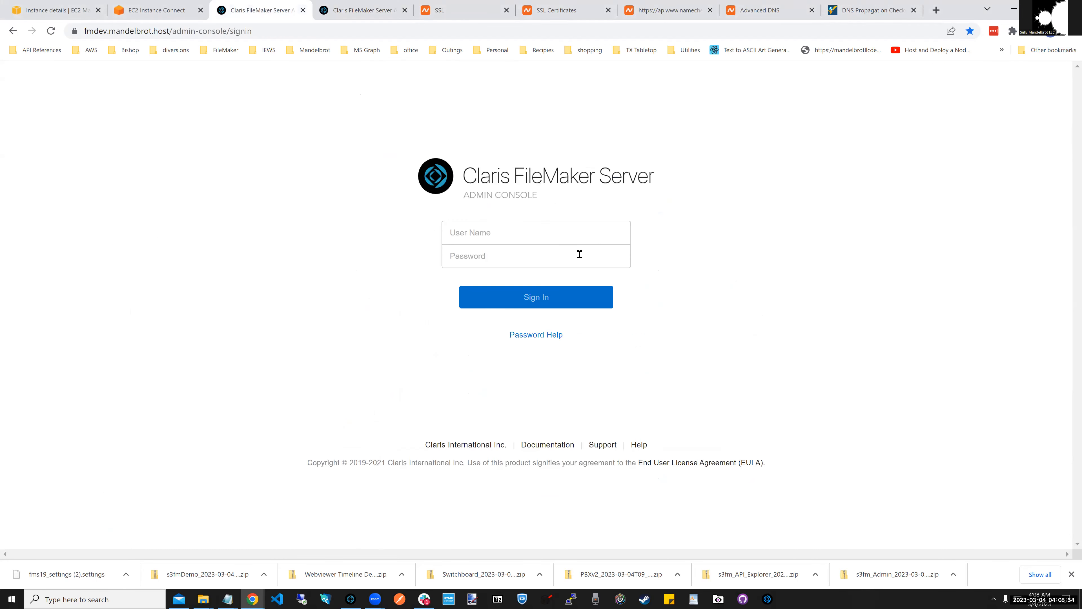
left_click(590, 242)
left_click(554, 298)
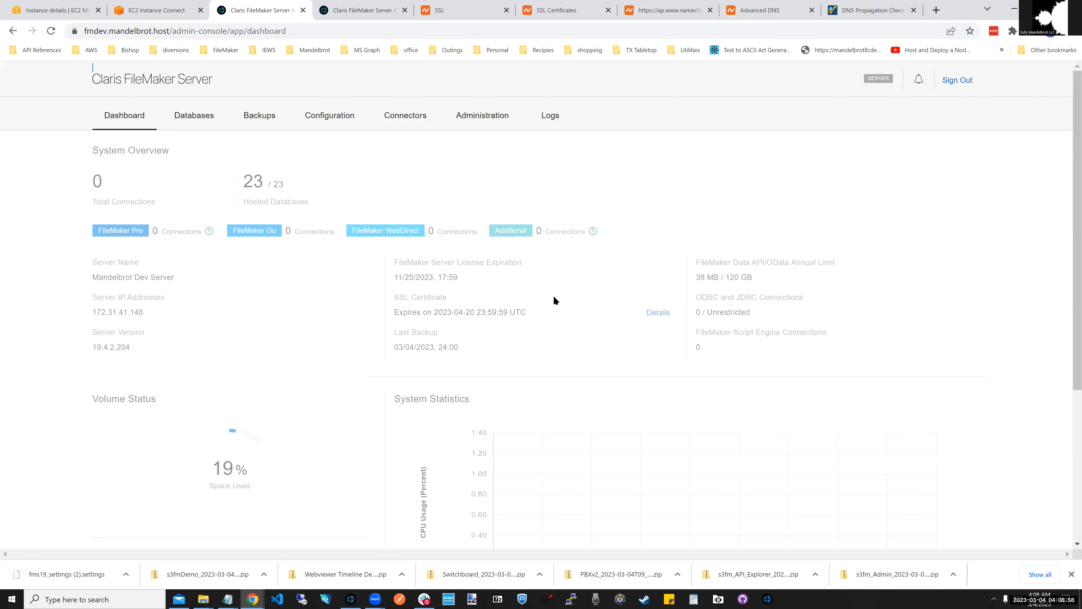
left_click_drag(95, 348, 145, 349)
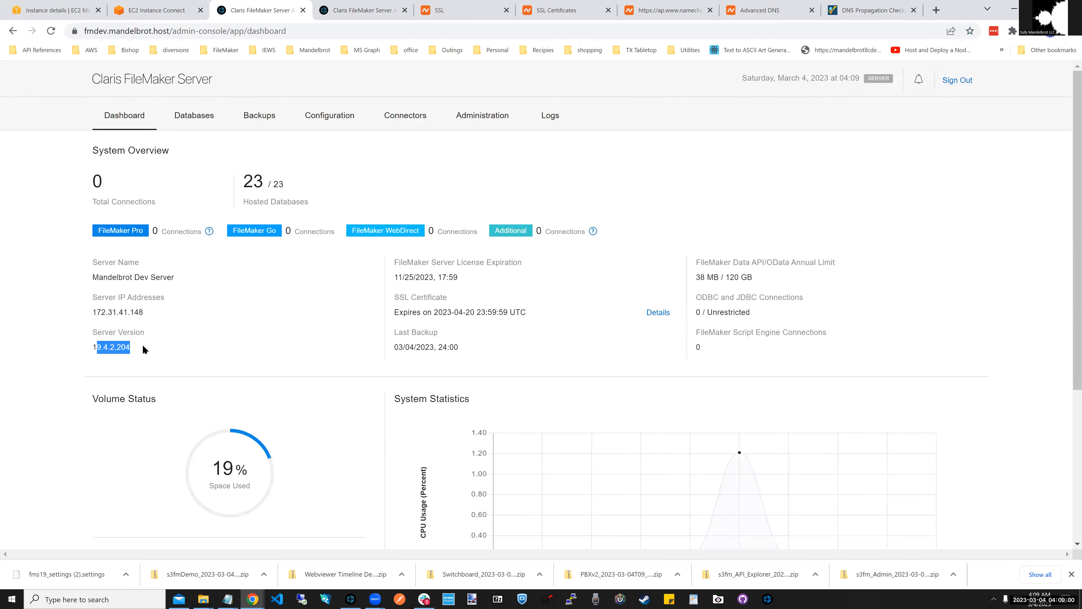
Close the GPS_Fixer database in the Databases list
left_click(194, 116)
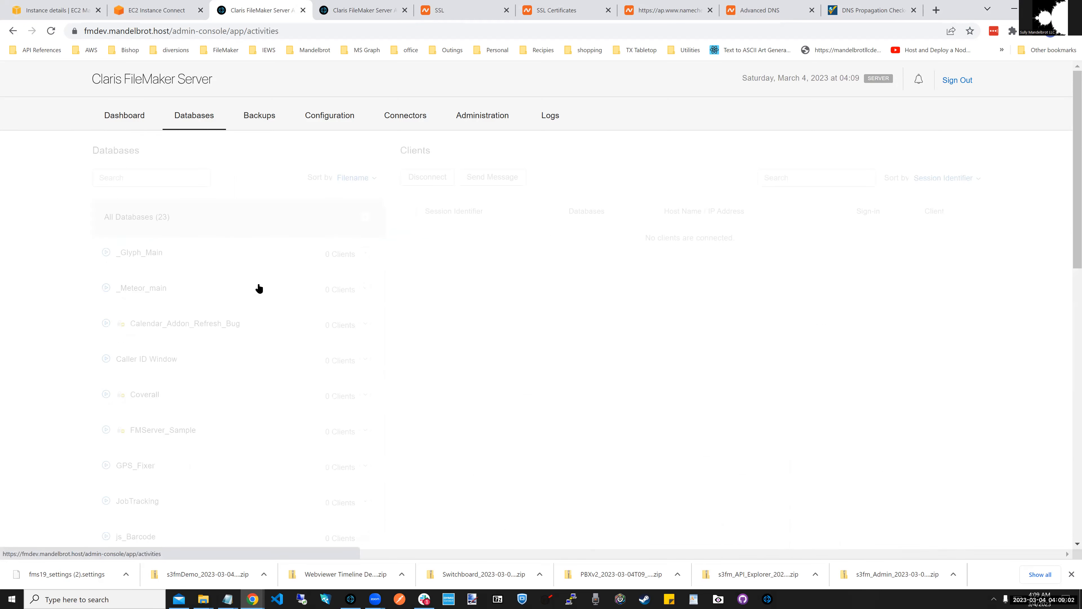
scroll(280, 300, "down", 1)
scroll(281, 300, "down", 4)
left_click(366, 288)
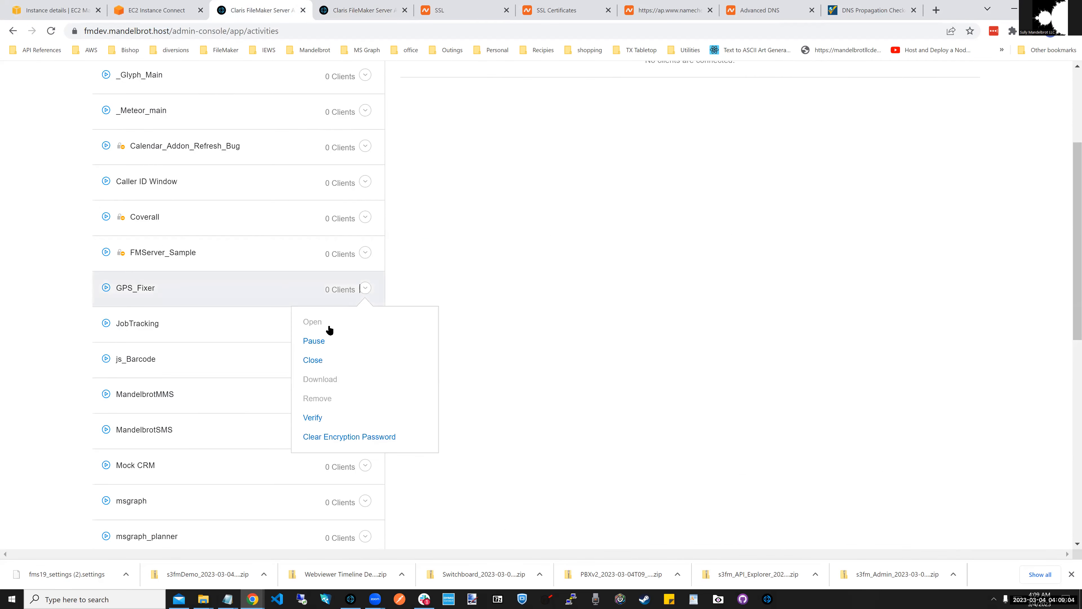
left_click(314, 360)
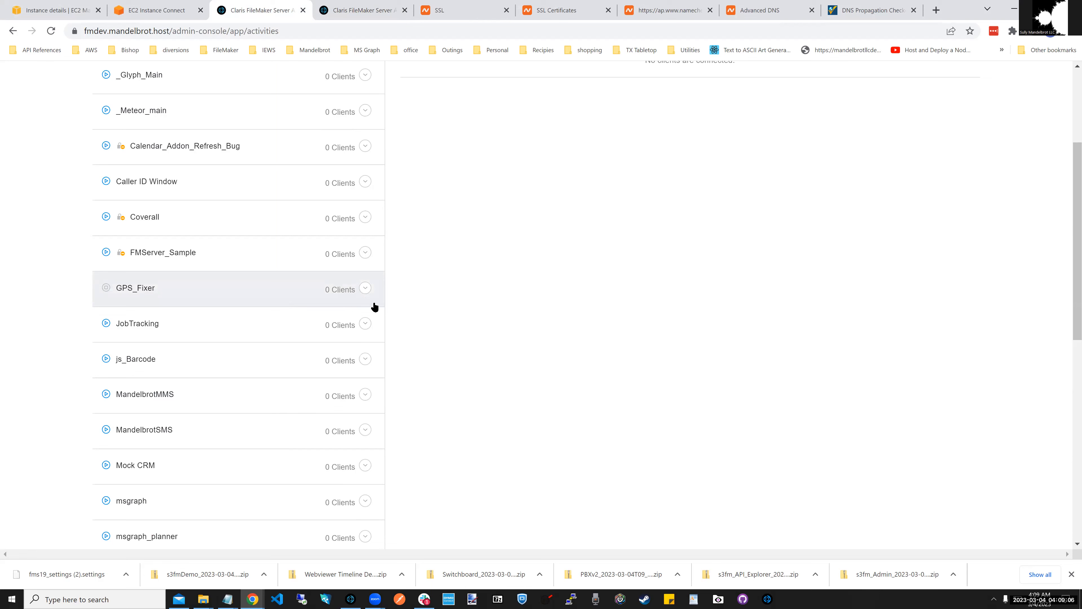
Download the closed GPS_Fixer database from the admin console's Databases list
left_click(367, 290)
left_click(320, 358)
scroll(570, 290, "up", 4)
left_click(904, 78)
left_click(781, 159)
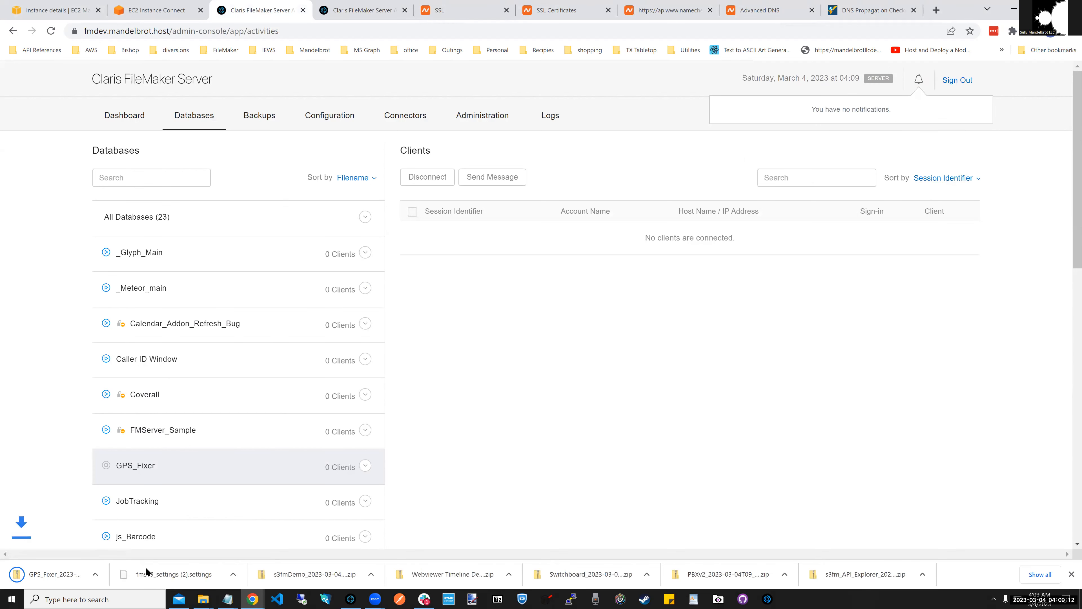
Extract the downloaded GPS_Fixer zip archive and open its extracted folder
left_click(77, 579)
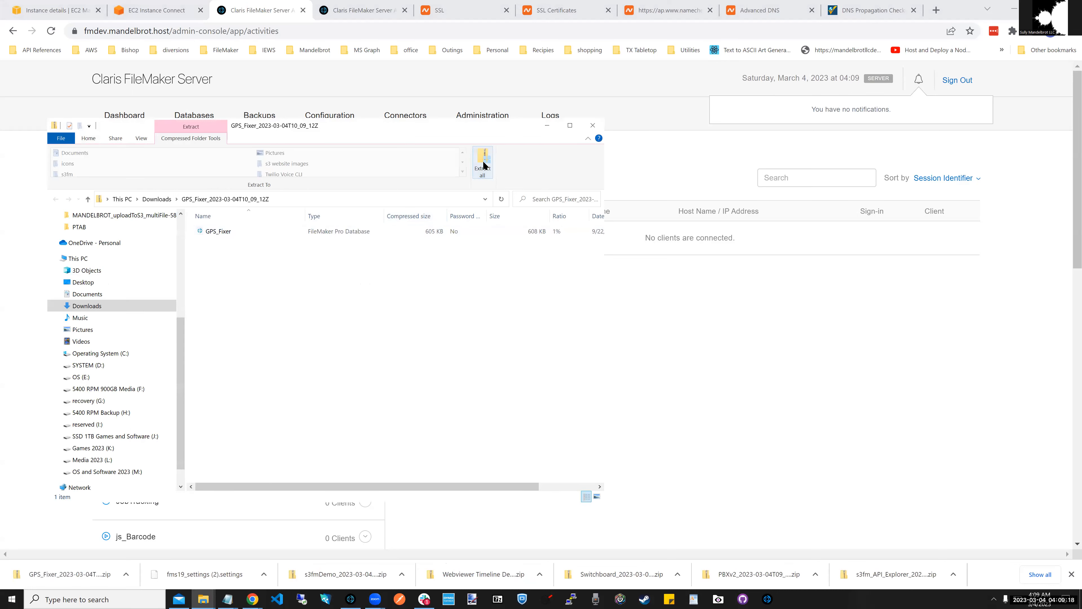
left_click(483, 162)
left_click(628, 404)
left_click(88, 199)
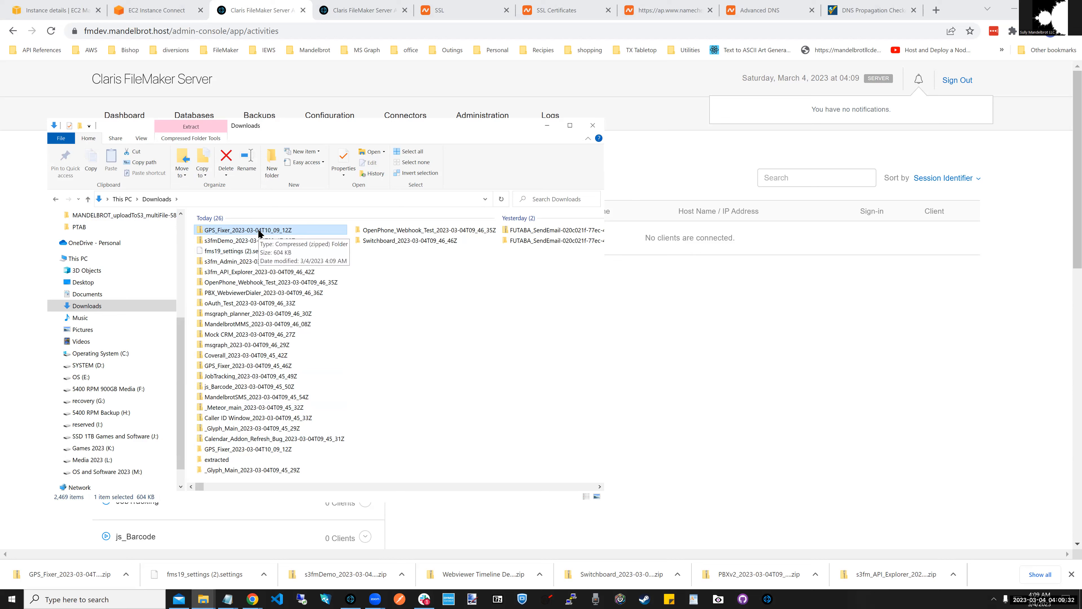
double_click(251, 449)
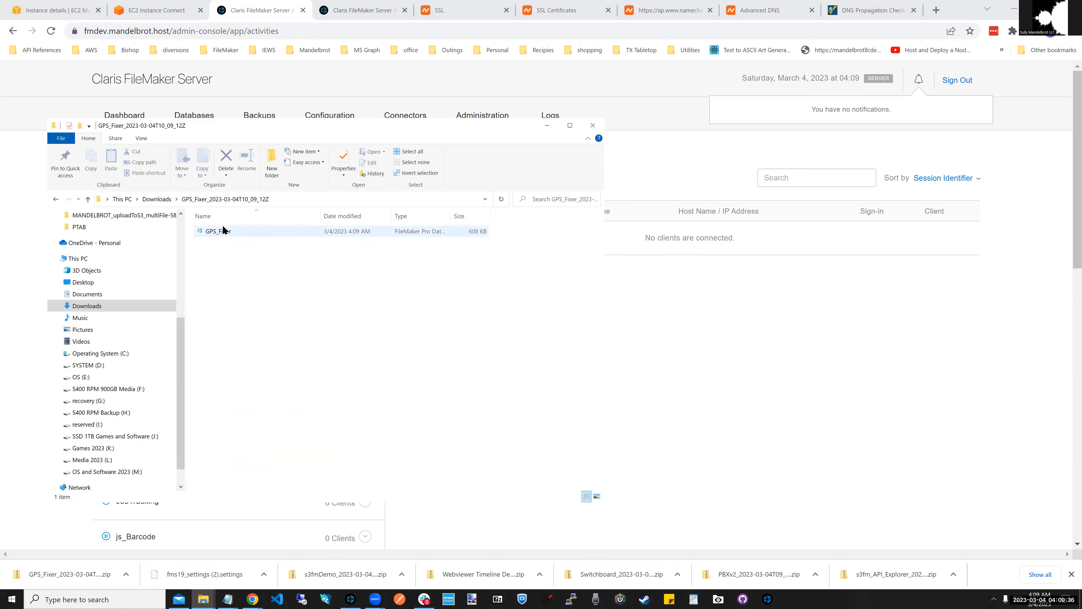
Start Upload to Host in FileMaker Pro and sign in to server 3.136.182.73, accepting its unverified certificate
double_click(221, 231)
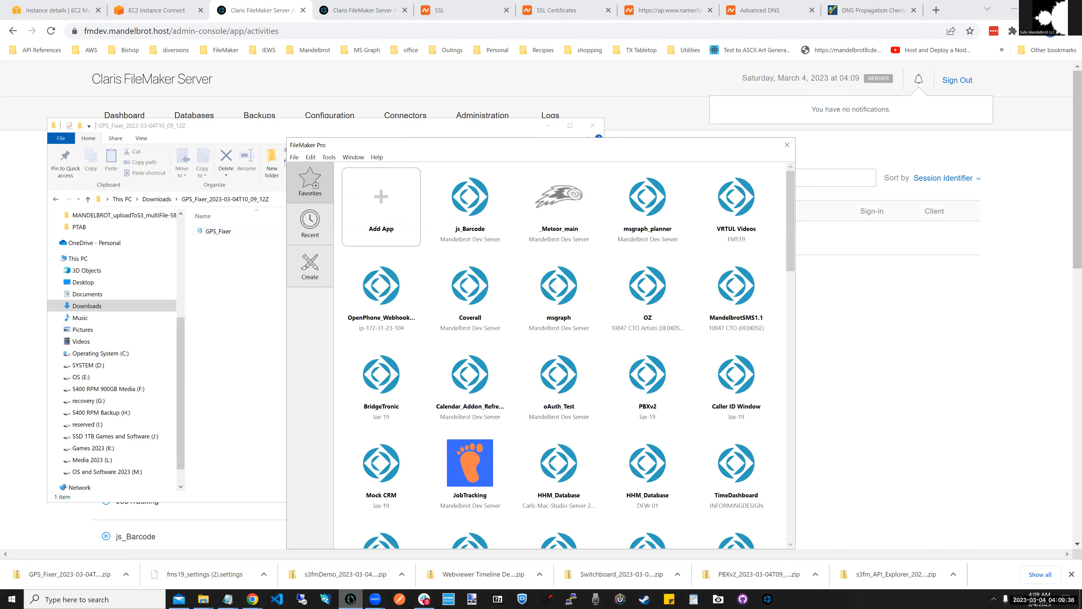
left_click(294, 157)
mouse_move(318, 234)
left_click(407, 234)
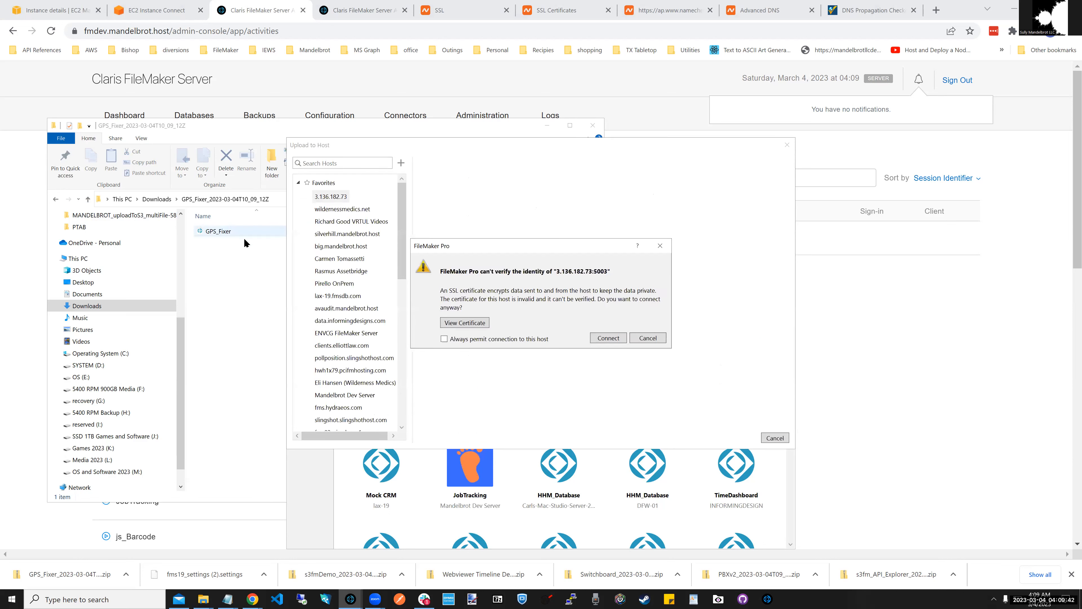
left_click(607, 341)
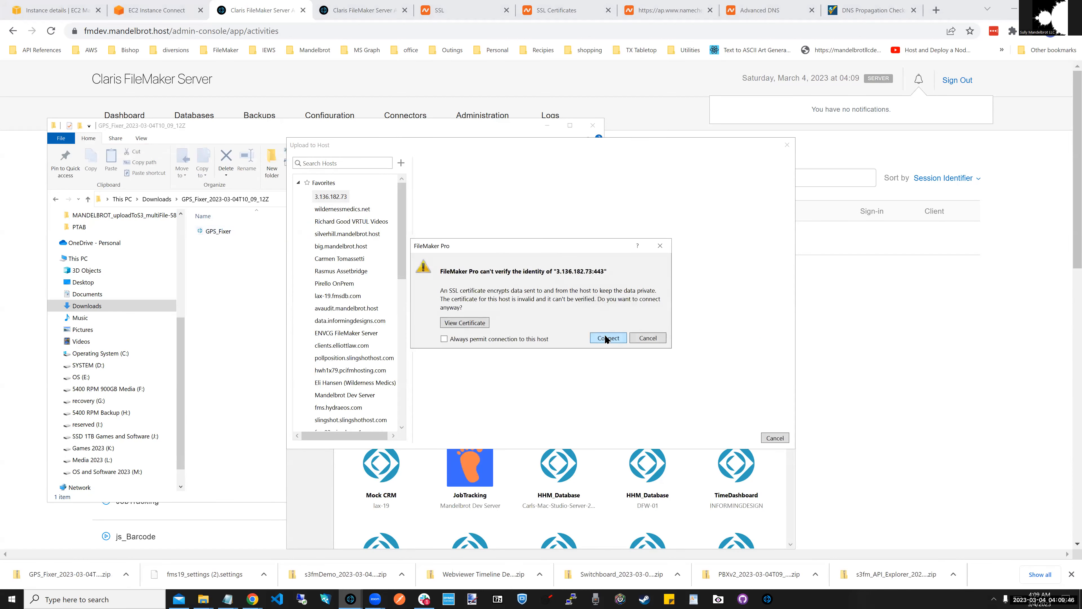
left_click(606, 338)
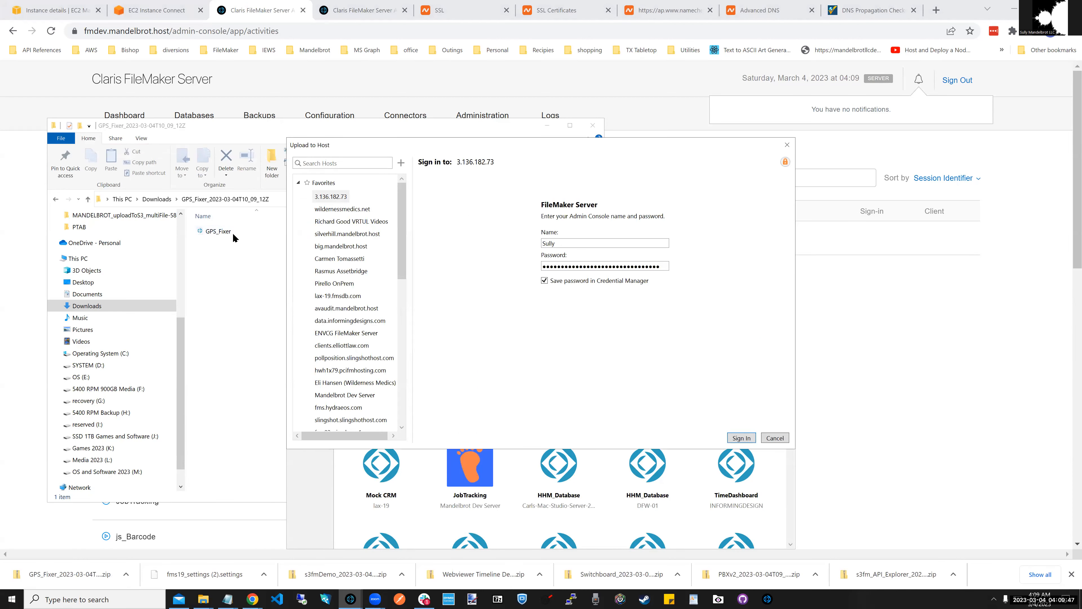
left_click(741, 437)
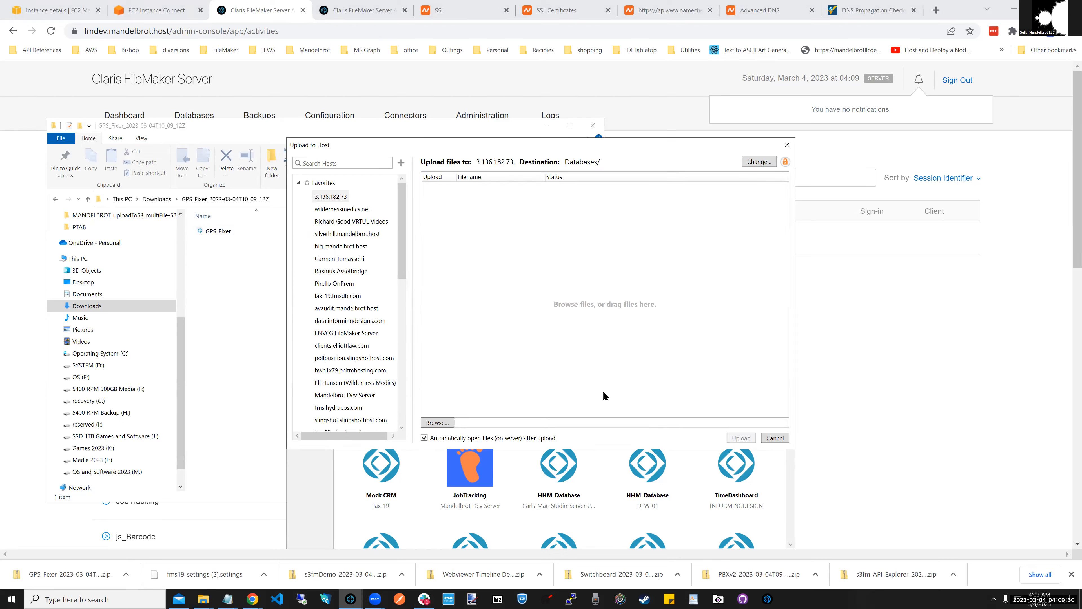
Try to upload GPS_Fixer to the server by adding the file and pasting its encryption password, then close the upload window
left_click_drag(223, 233, 626, 290)
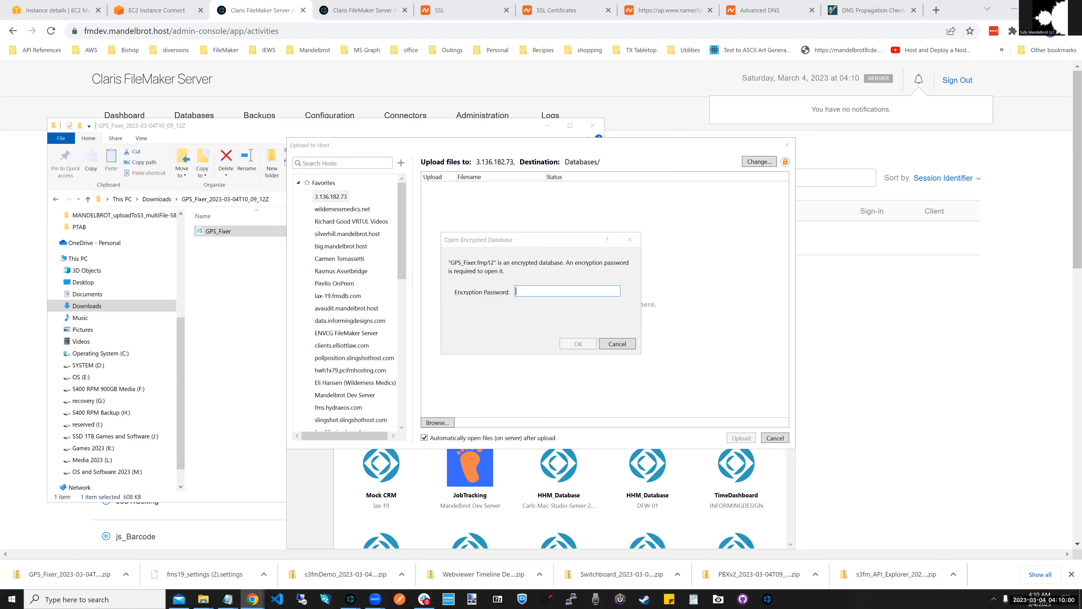
left_click(554, 341)
key("ctrl+v")
left_click(577, 343)
left_click(576, 290)
key("ctrl+v")
left_click(577, 344)
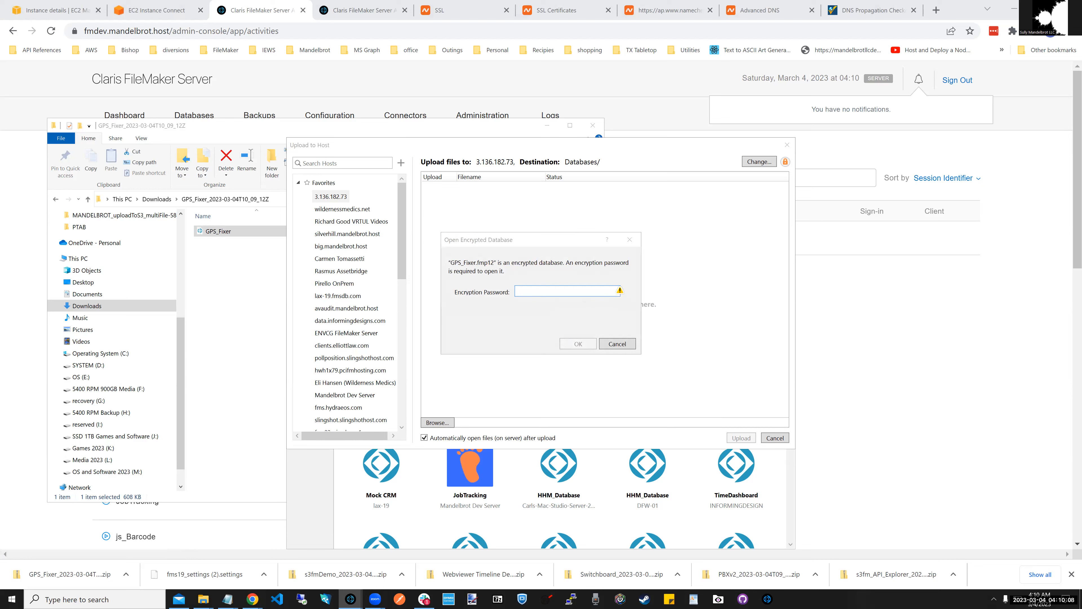
left_click(515, 287)
key("ctrl+v")
left_click(586, 345)
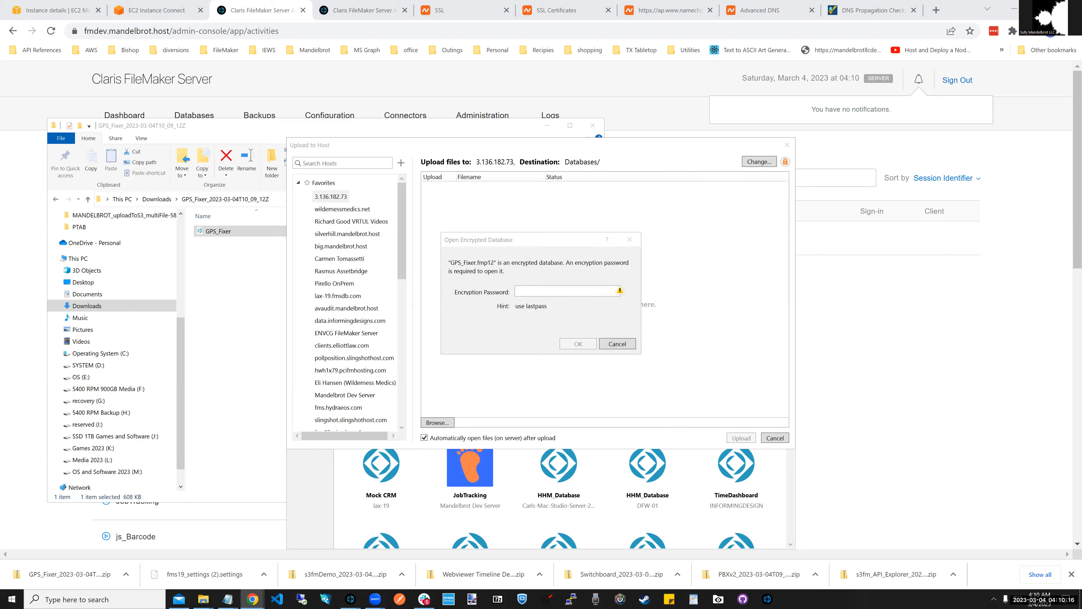
left_click(548, 290)
key("ctrl+v")
left_click(573, 343)
left_click(537, 290)
key("ctrl+v")
left_click(569, 343)
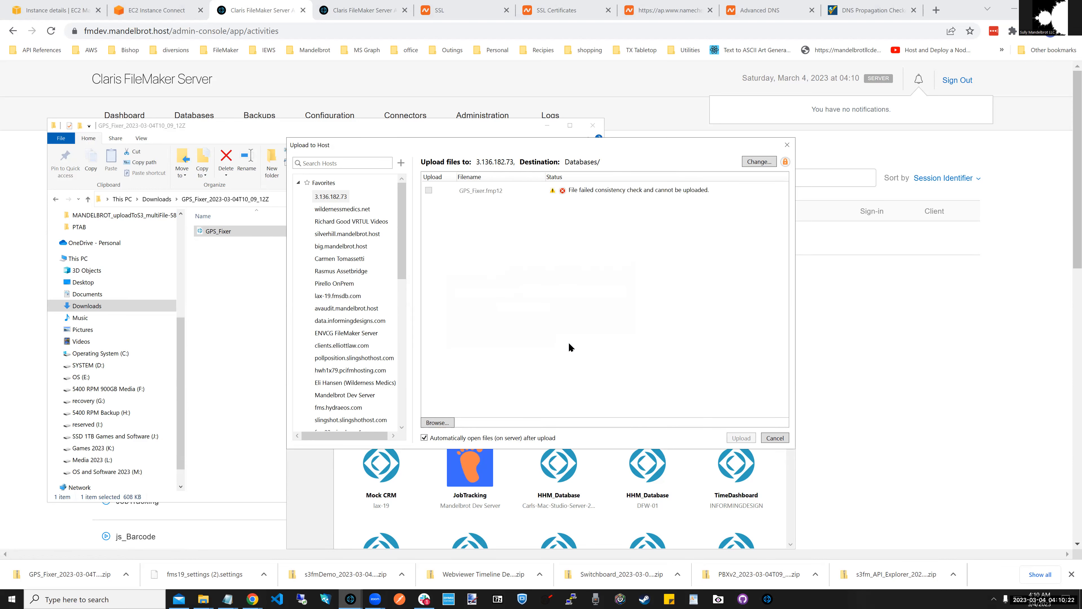
left_click(774, 438)
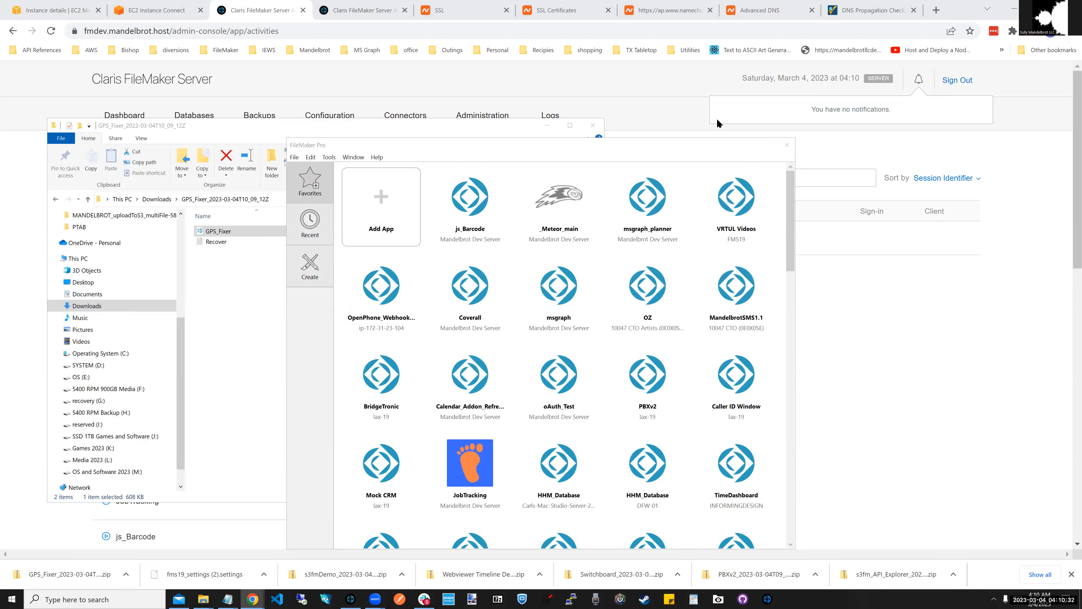
Re-run the DNS propagation check for fmdev.mandelbrot.host and compare it with the fmdev A record
left_click(843, 13)
left_click(843, 14)
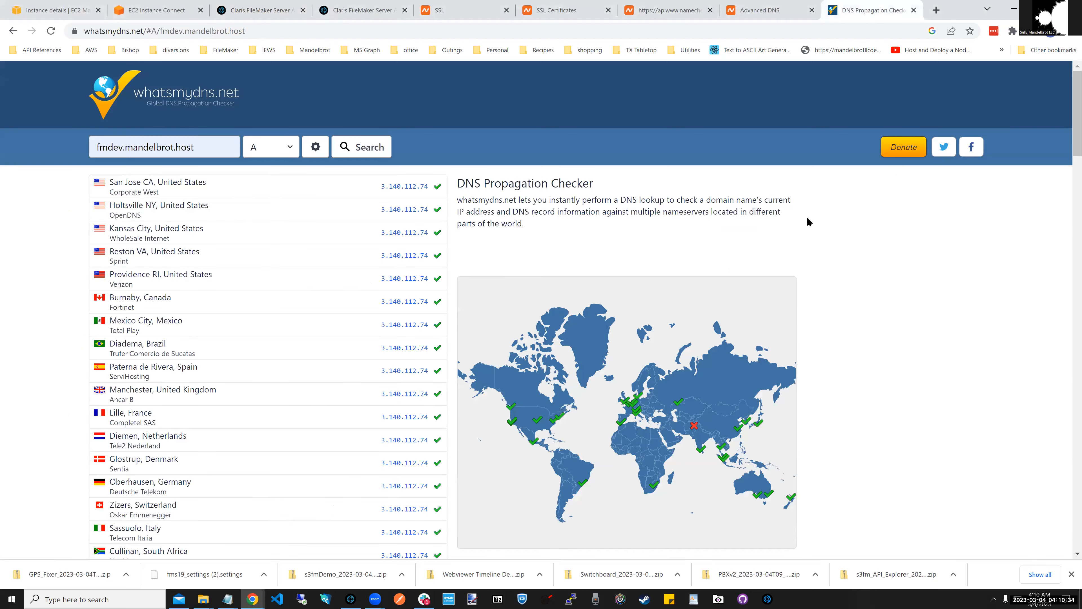
left_click(373, 149)
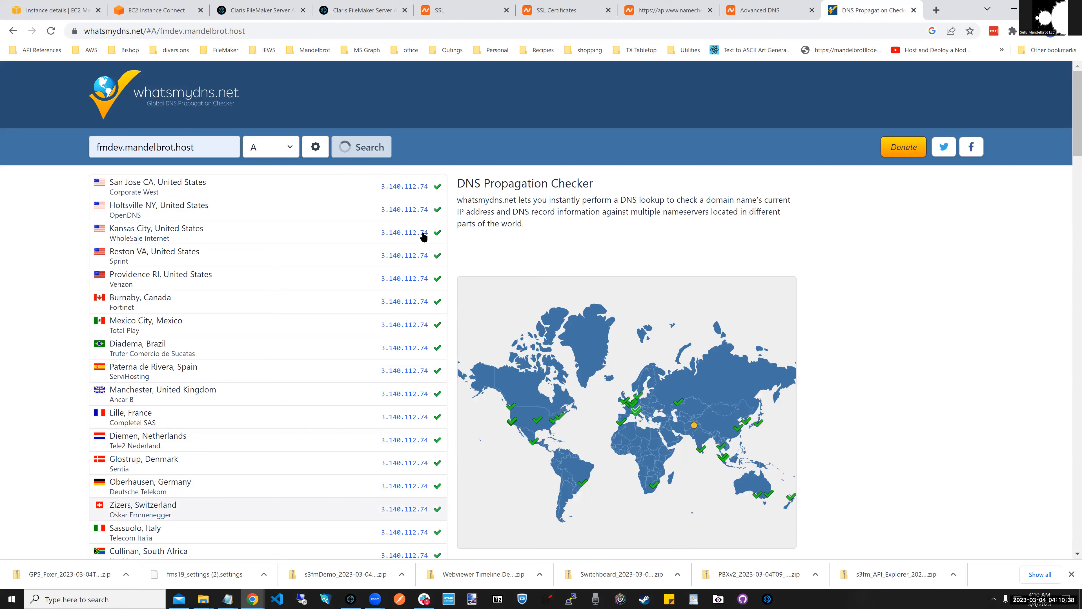
left_click(760, 15)
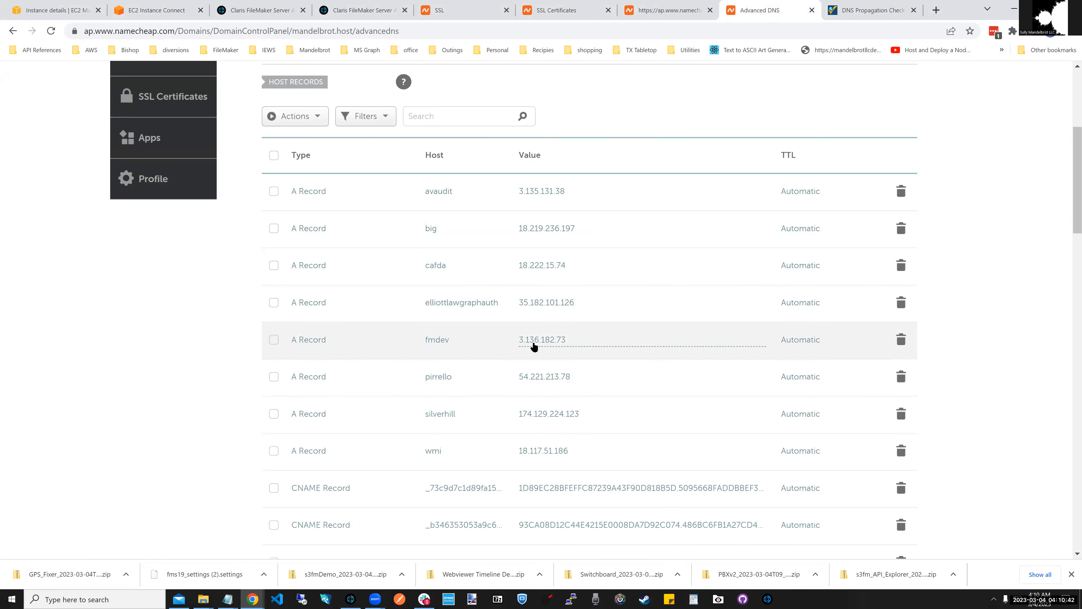
left_click(869, 15)
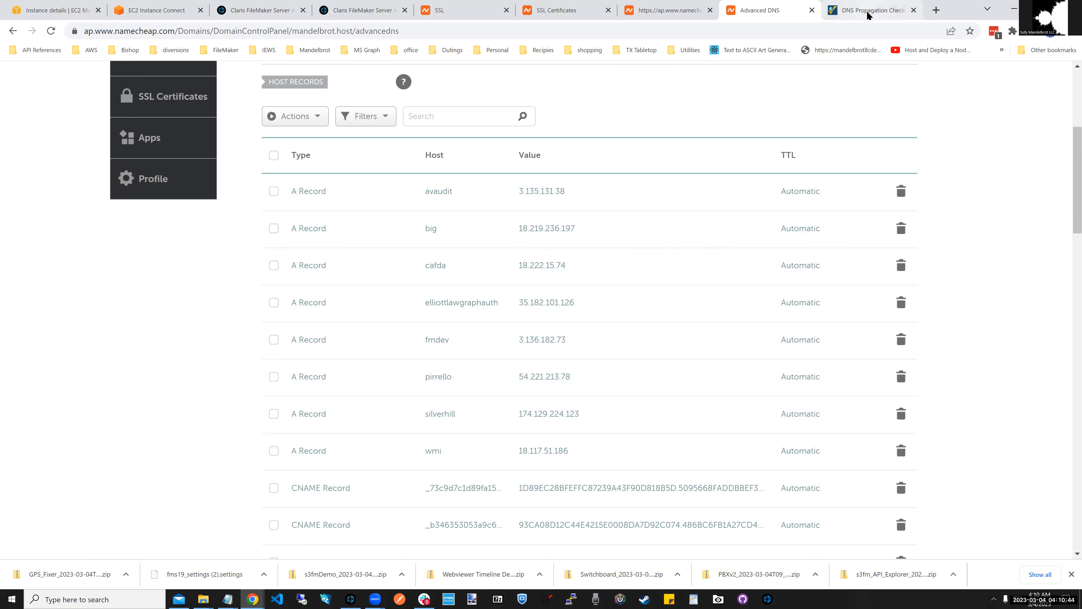
left_click(369, 150)
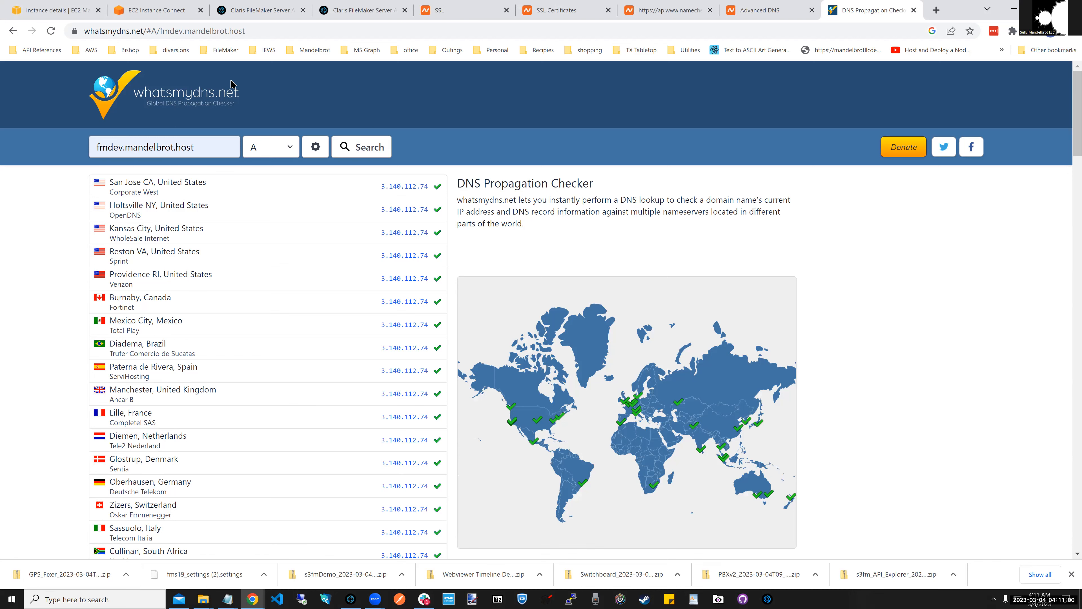
Load all script and verify schedules on the new server from the fms19_settings (2).settings file
left_click(359, 11)
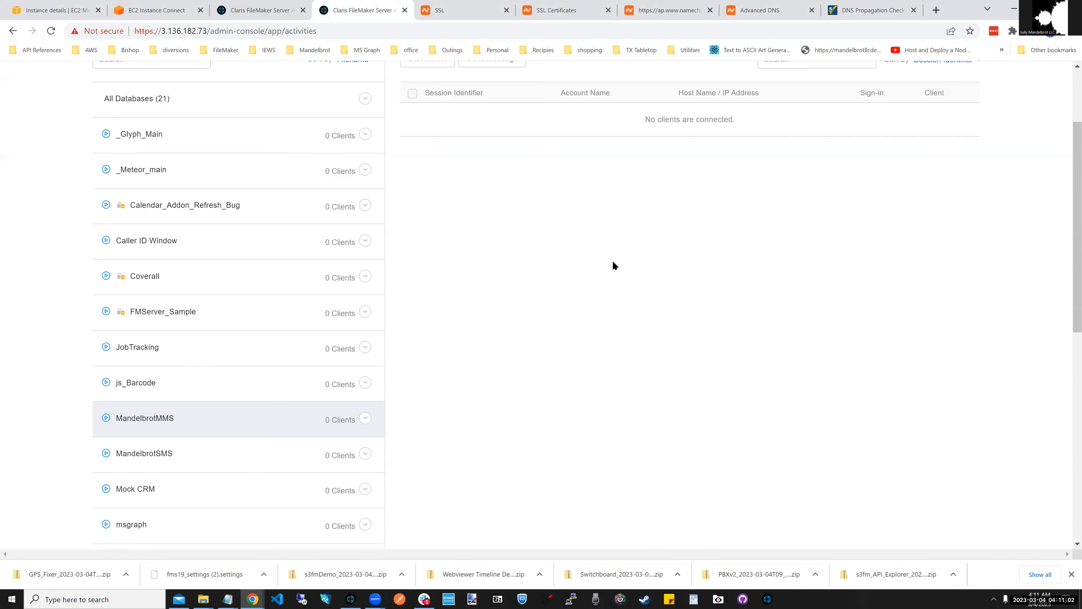
scroll(613, 265, "up", 3)
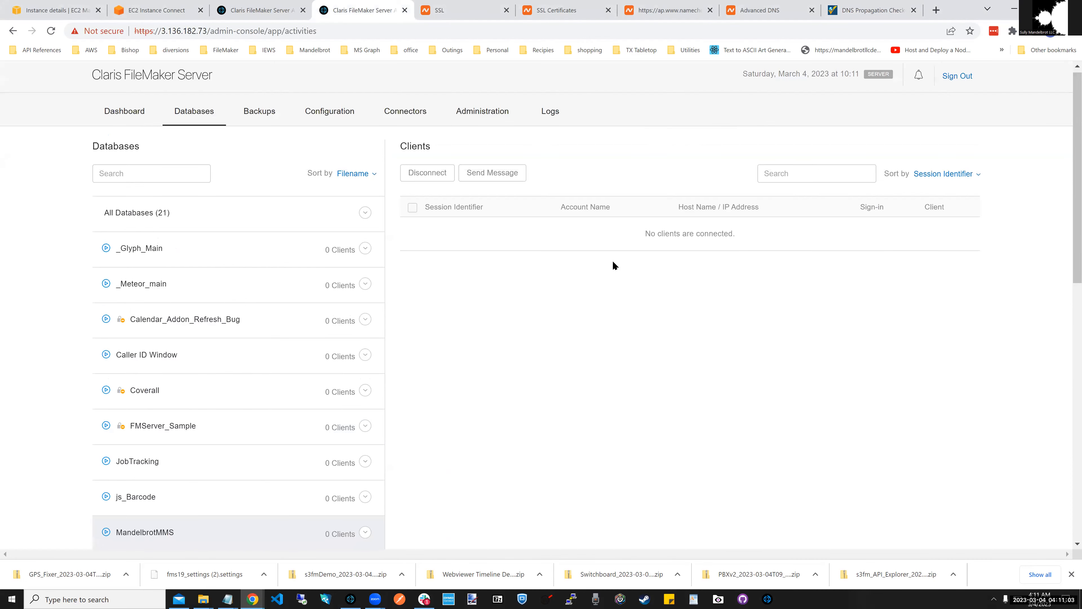
left_click(352, 122)
left_click(154, 310)
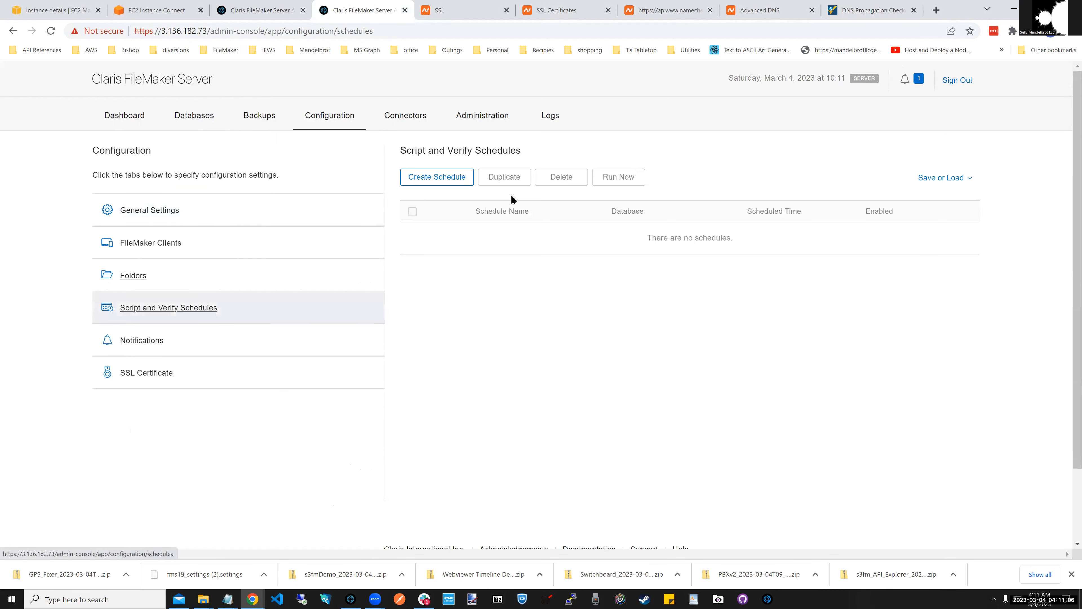
left_click(945, 178)
left_click(948, 212)
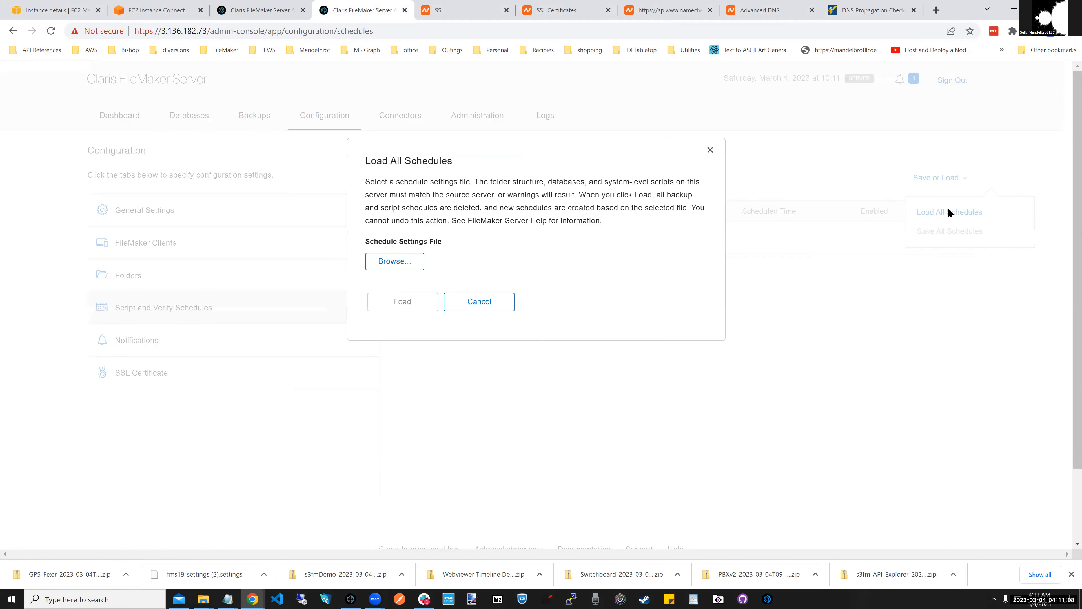
left_click(392, 290)
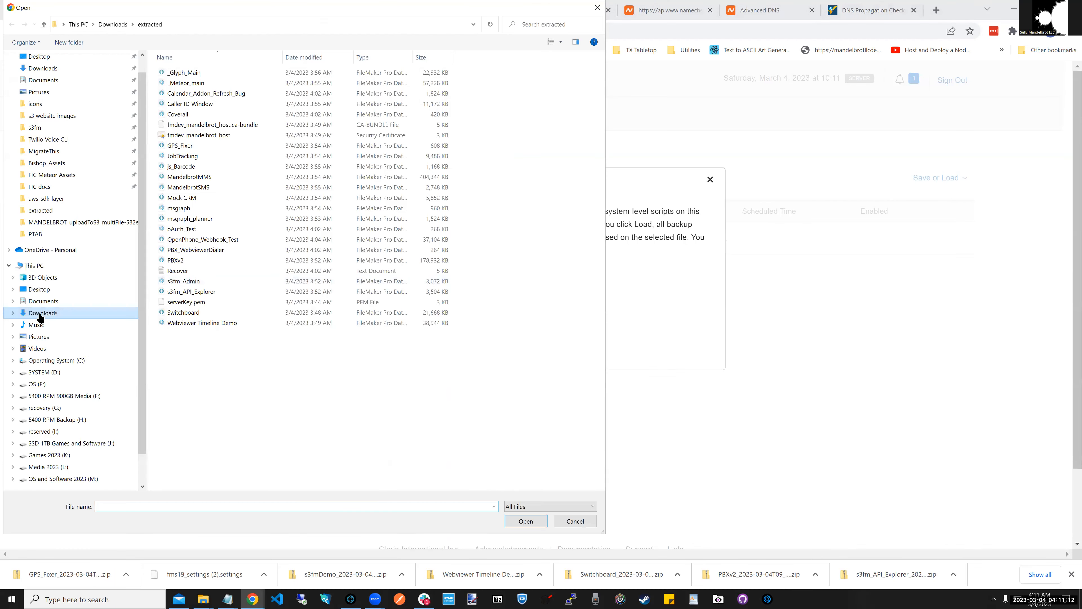
left_click(40, 313)
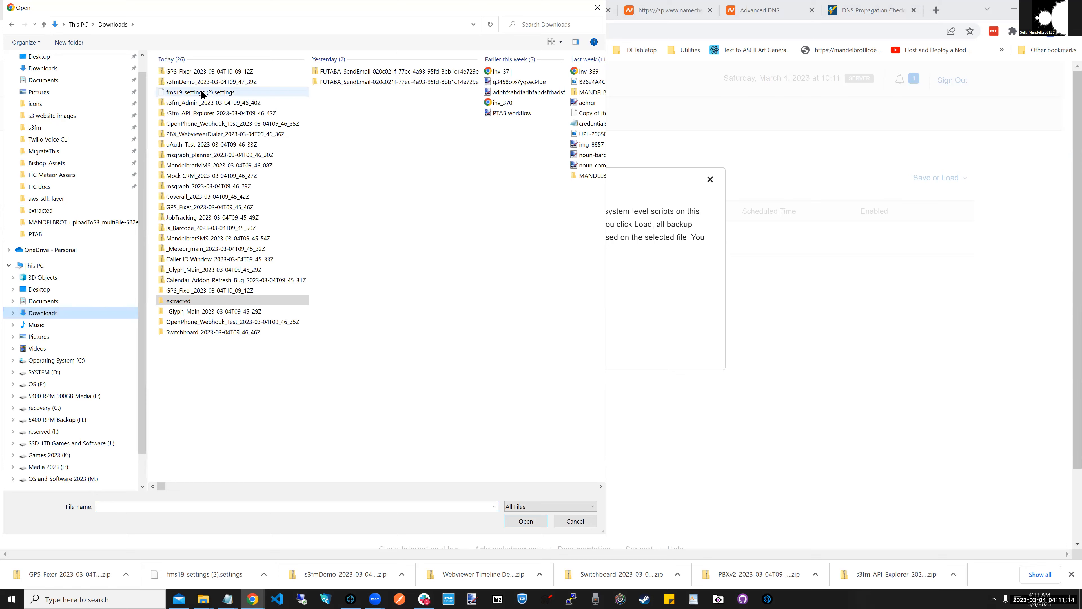
double_click(202, 94)
left_click(412, 335)
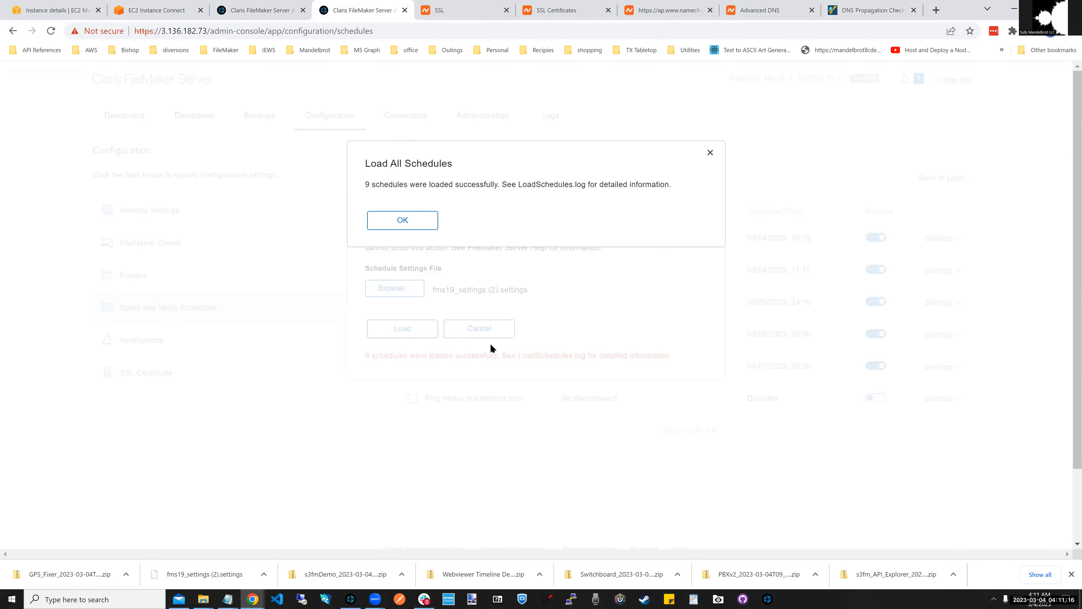
left_click(401, 242)
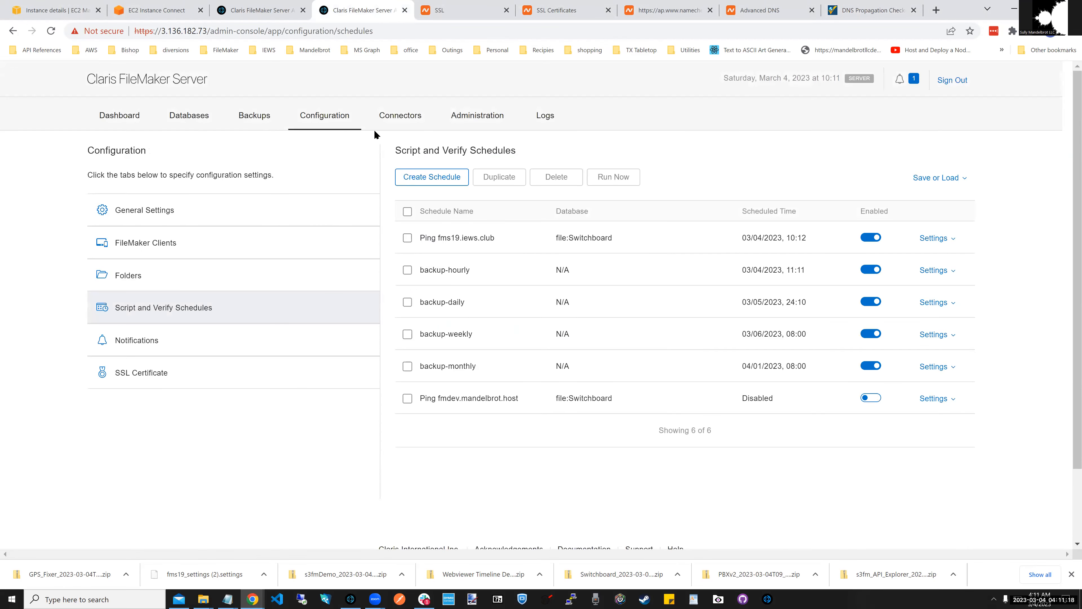
Enable the FileMaker WebDirect, FileMaker Data API and OData connectors, and review the plug-in settings
left_click(404, 116)
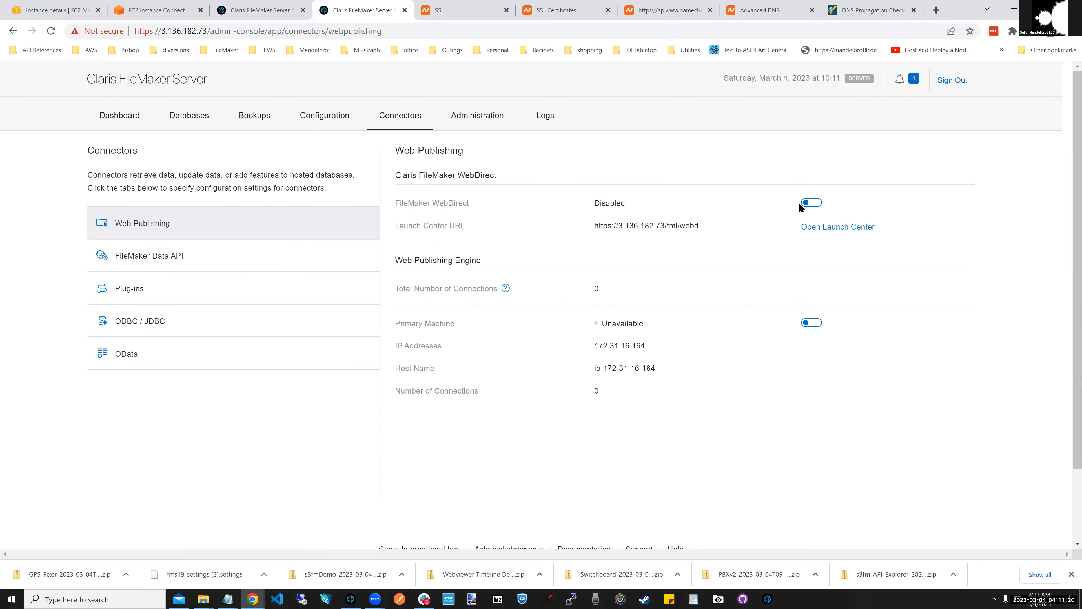
left_click(817, 208)
left_click(812, 322)
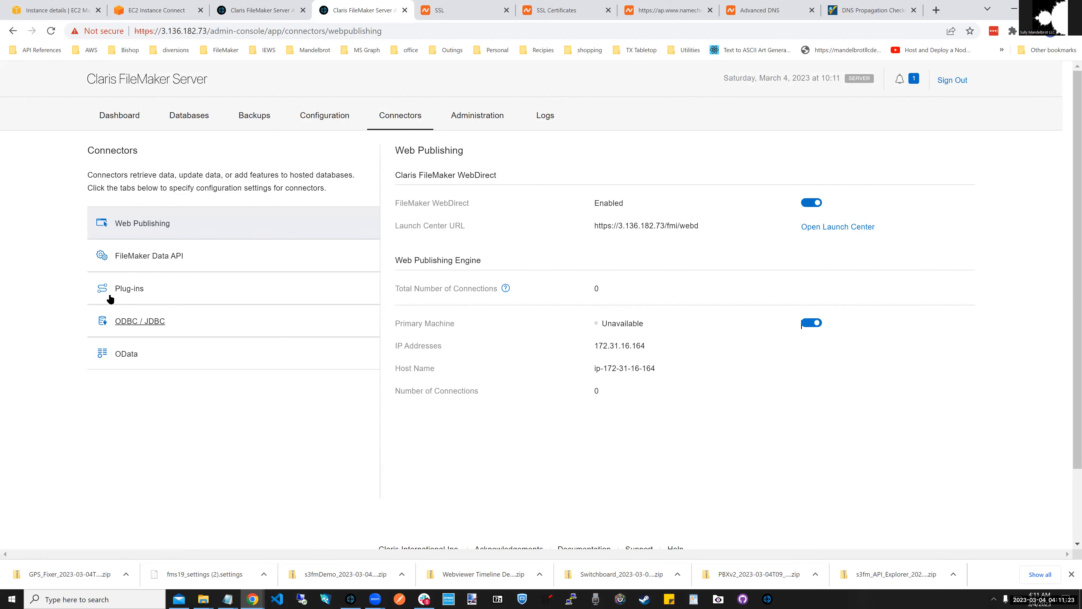
left_click(809, 203)
left_click(137, 358)
left_click(812, 202)
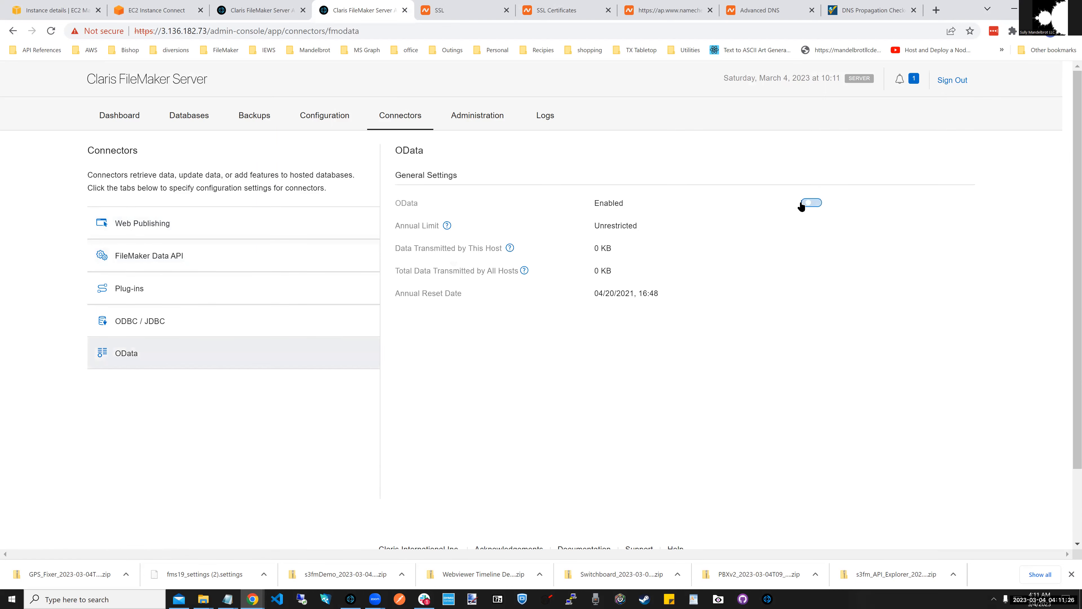
left_click(215, 294)
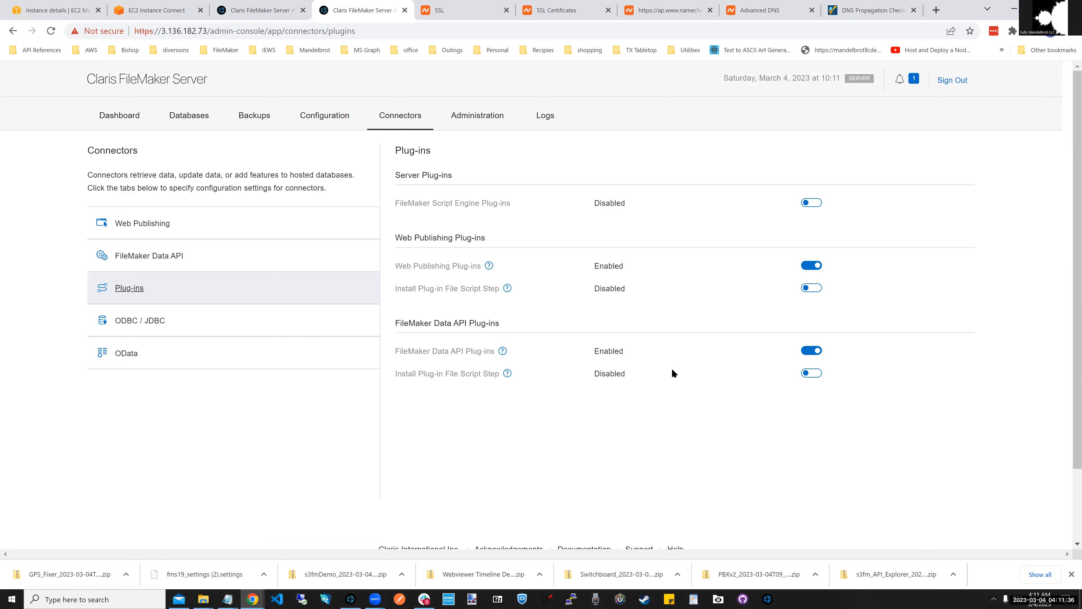
Review the server's FileMaker license details under Administration
left_click(493, 114)
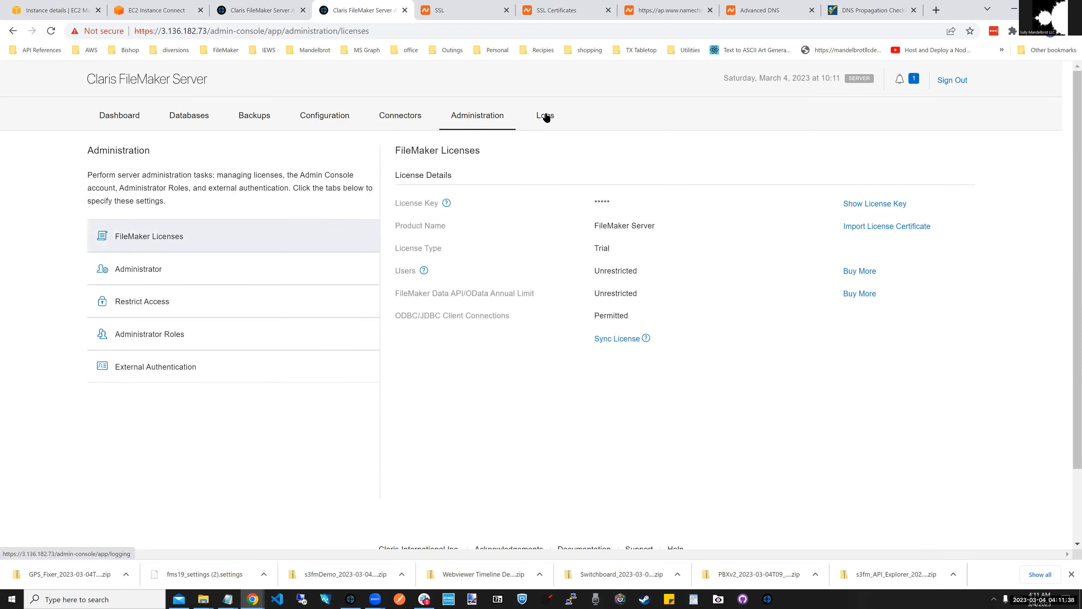
left_click(546, 117)
left_click(490, 116)
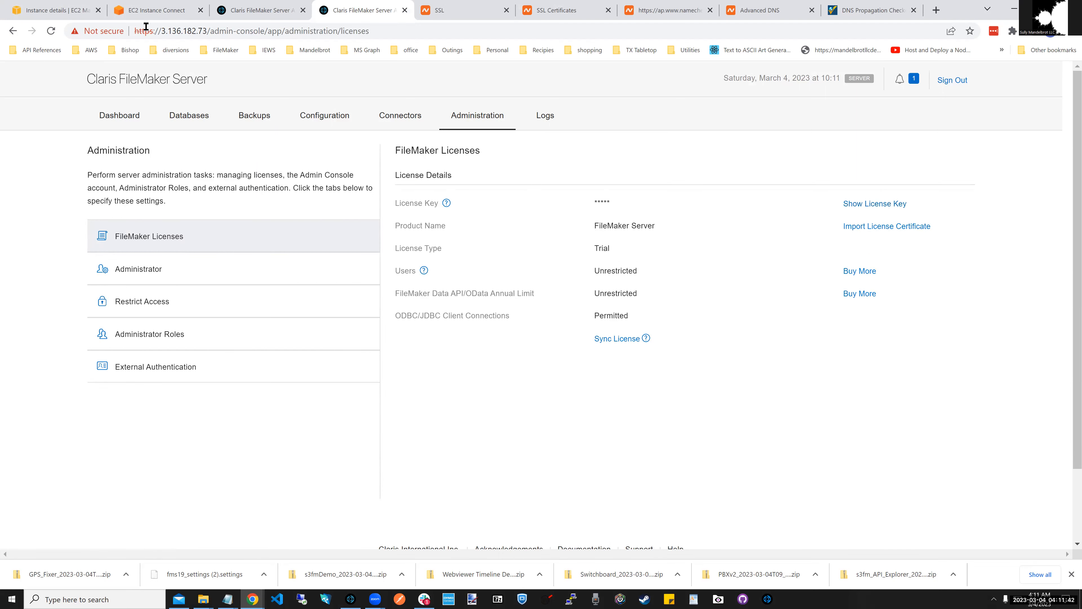
Open the Claris ESD software download page from the FileMaker bookmarks in a new tab
left_click(936, 9)
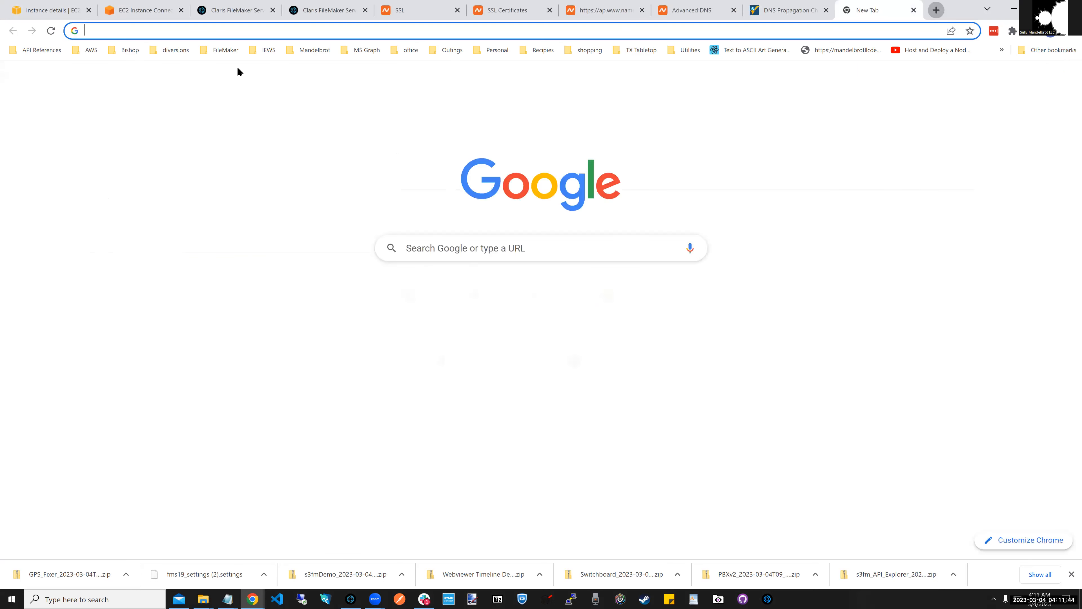
left_click(215, 49)
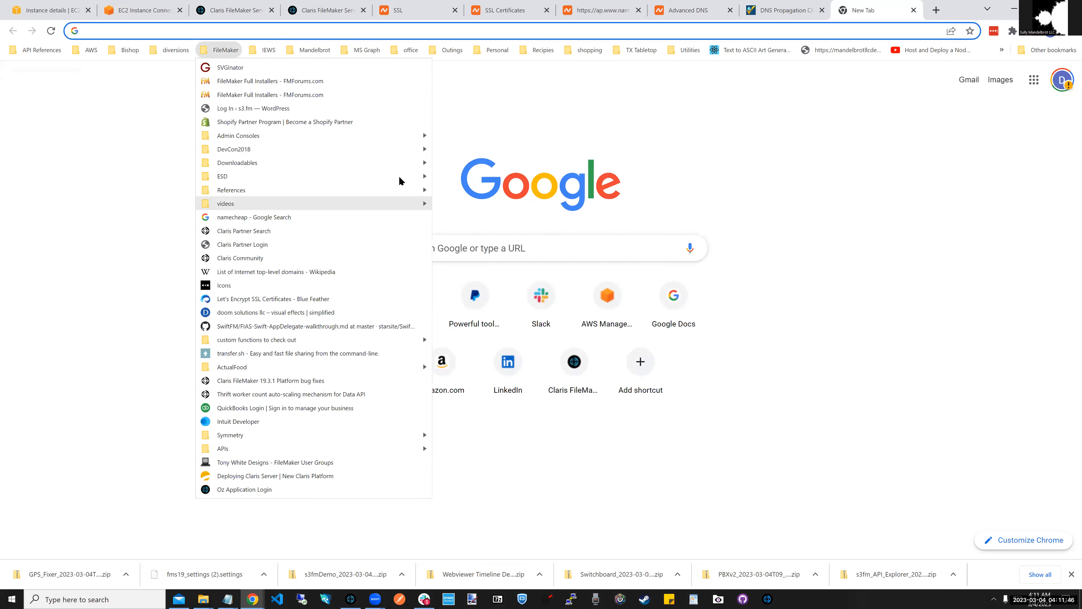
mouse_move(399, 177)
left_click(489, 230)
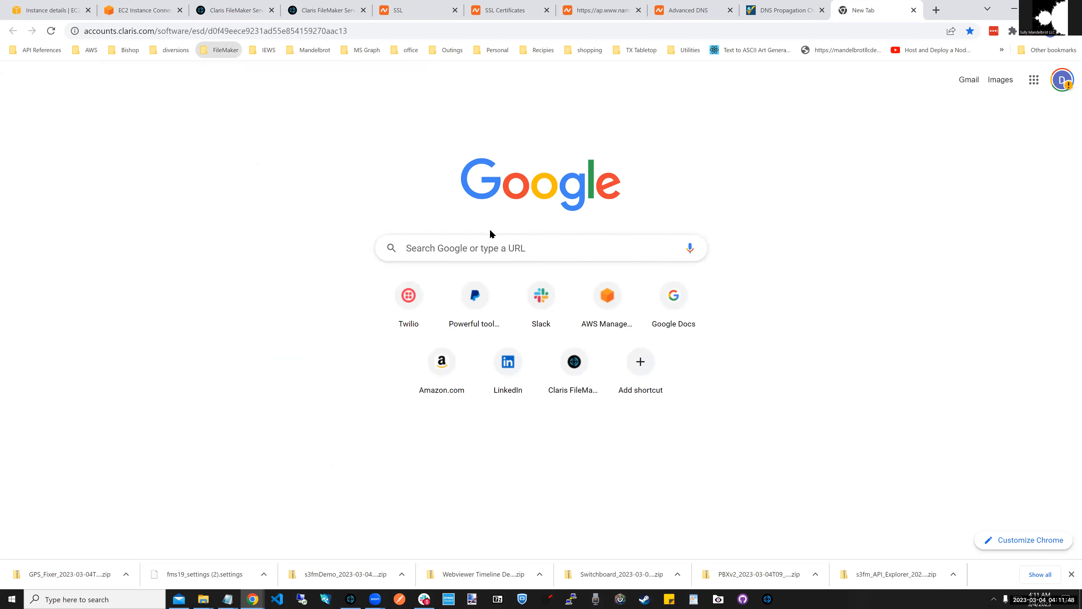
left_click_drag(860, 10, 877, 0)
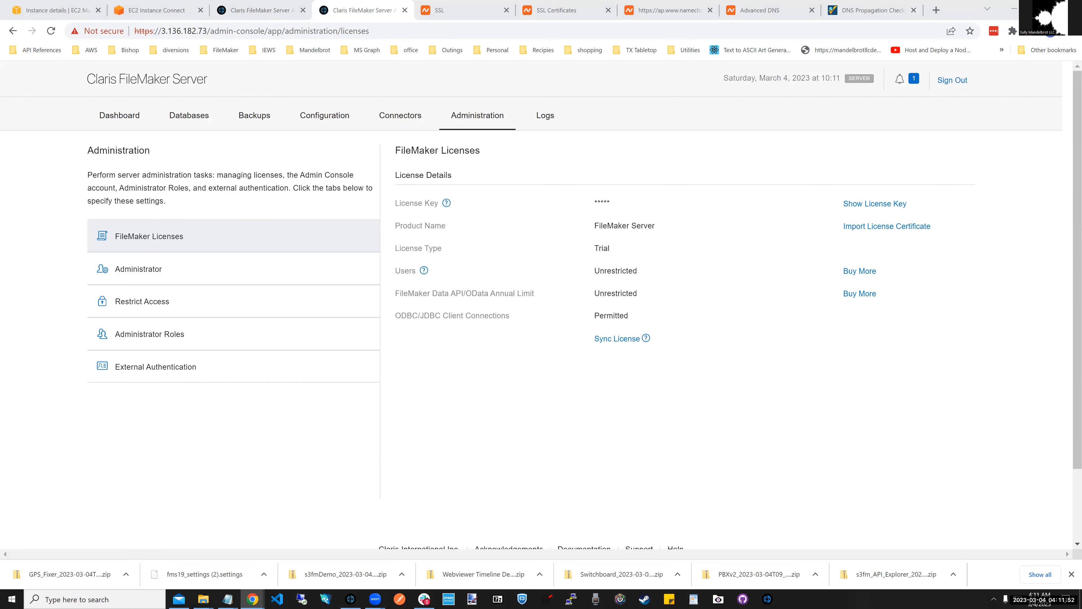
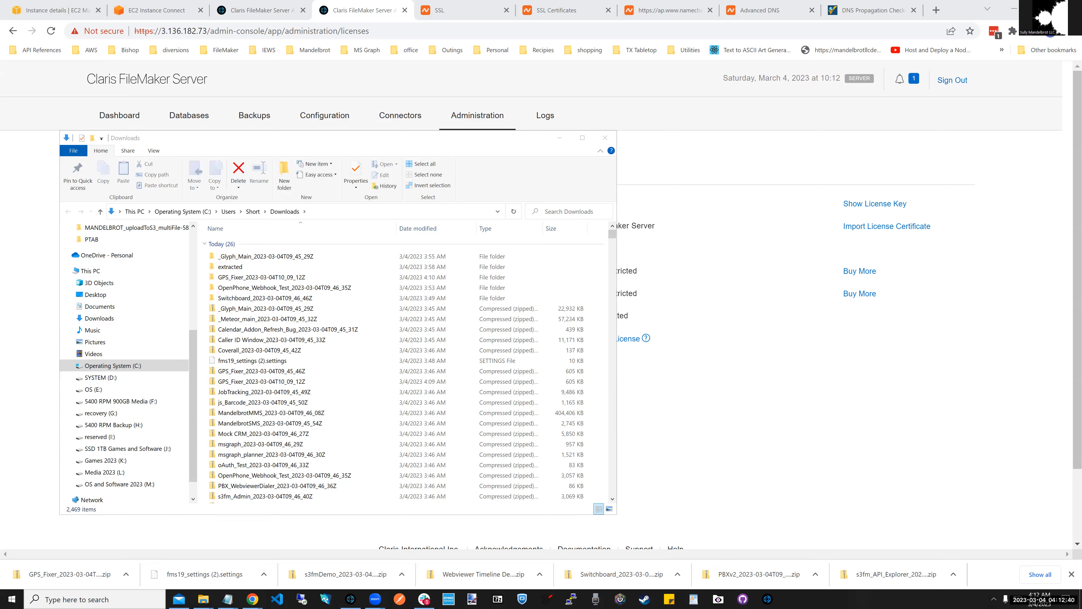
Import the LicenseCert.fmcert license certificate from the Desktop, with Mandelbrot LLC as the organization
left_click(908, 254)
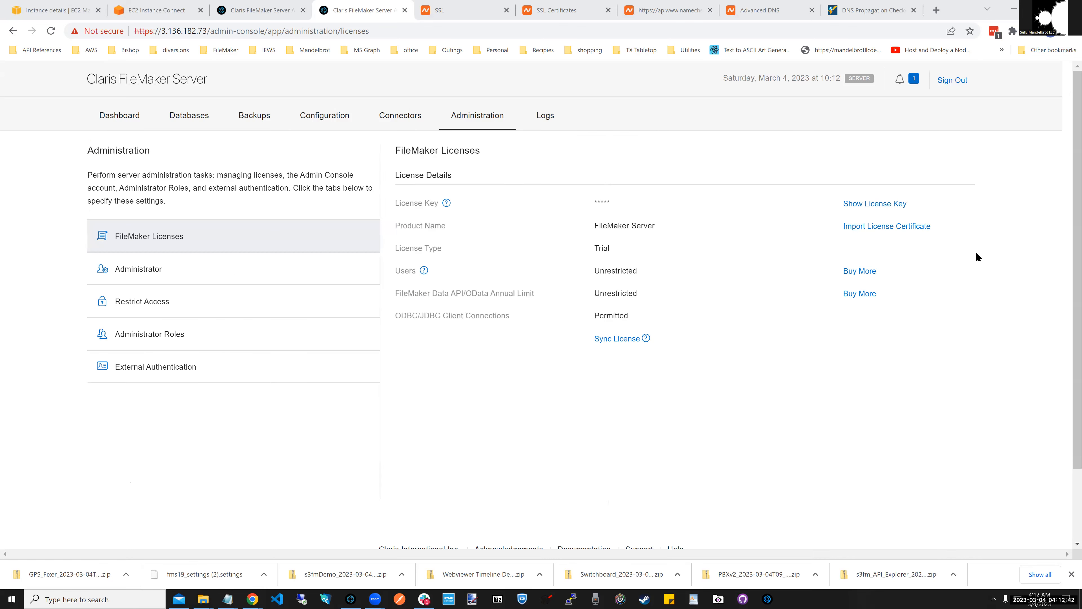
left_click(913, 227)
left_click(406, 265)
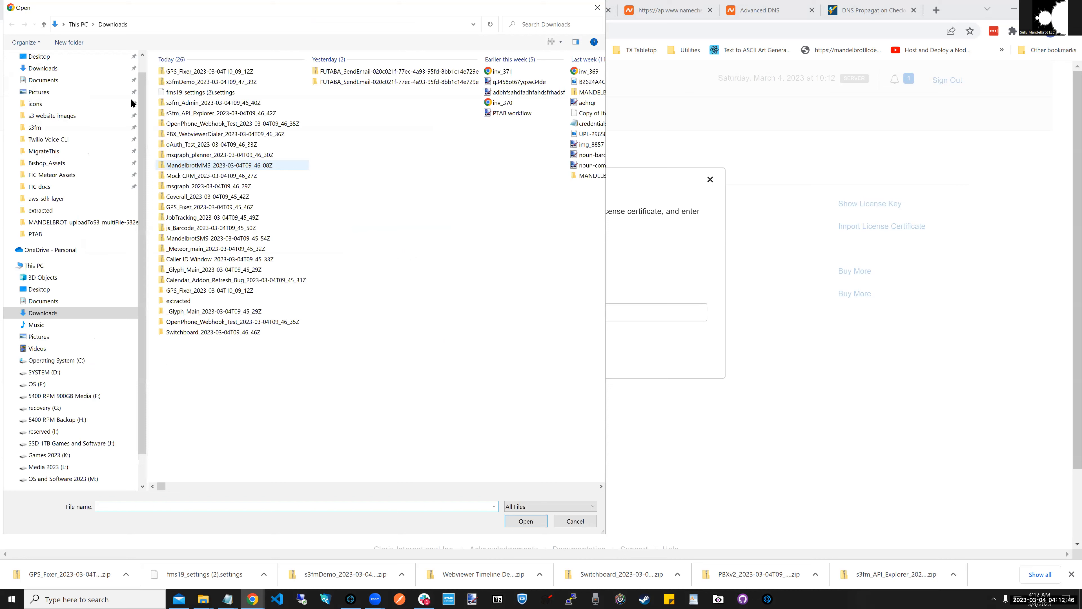
left_click(50, 59)
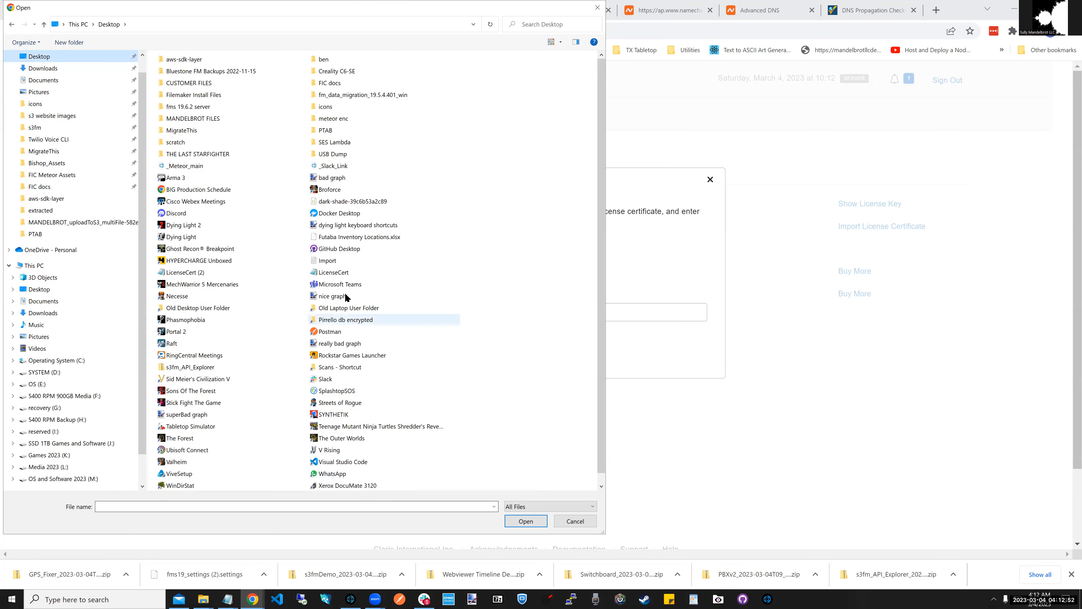
double_click(336, 273)
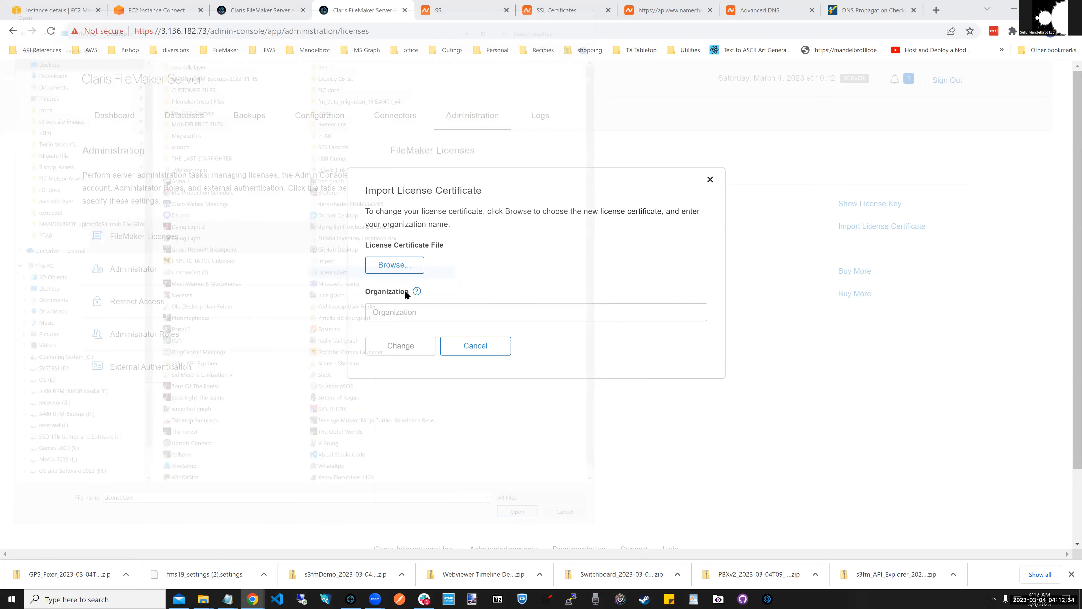
left_click(412, 317)
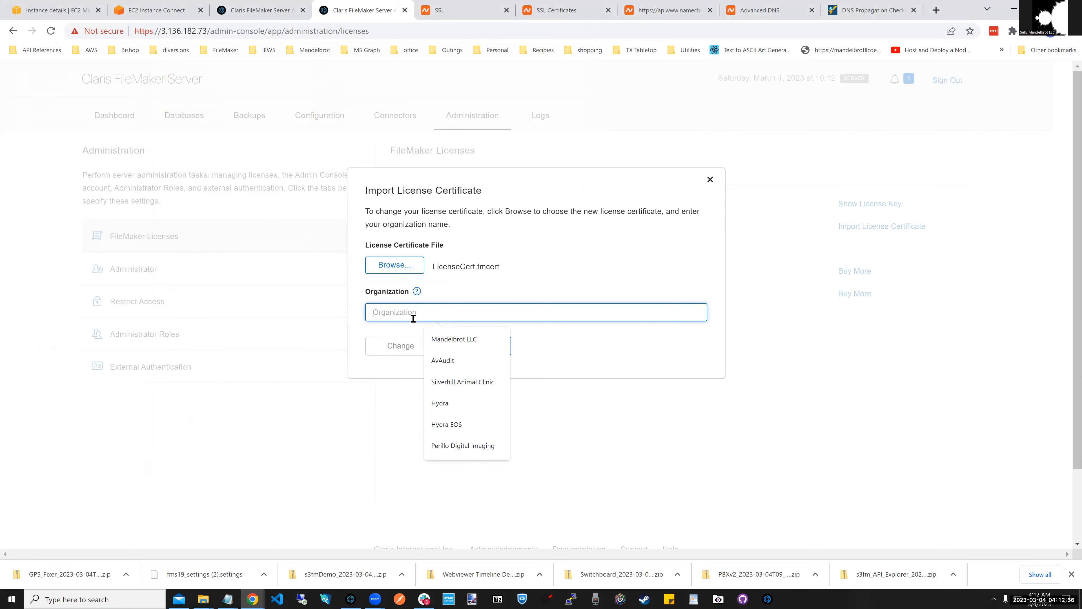
left_click(432, 340)
left_click(383, 347)
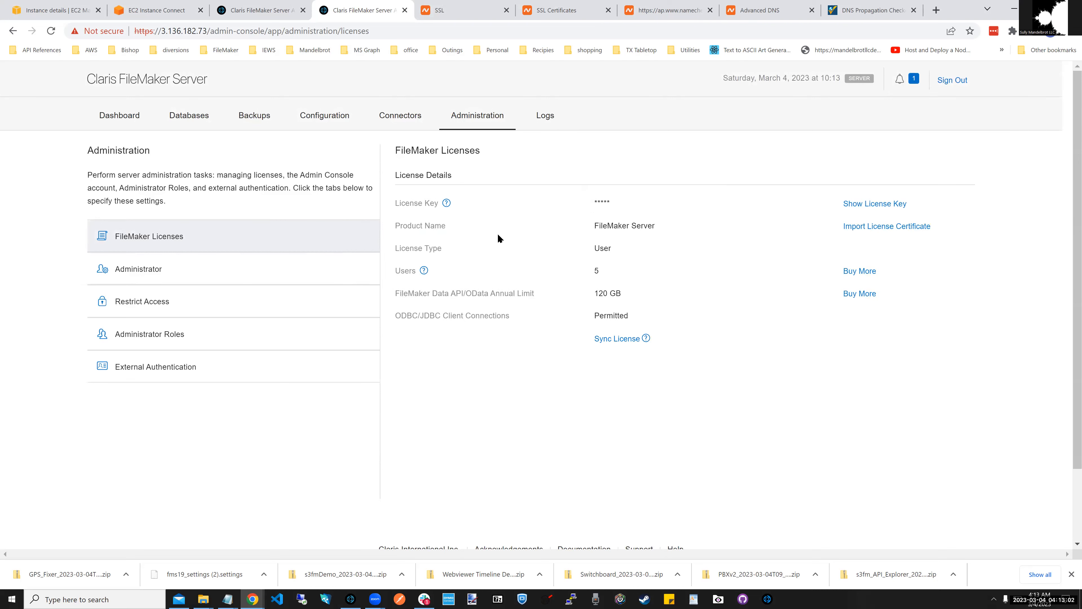
Review the Administrator, Restrict Access, Administrator Roles and External Authentication settings
left_click(182, 266)
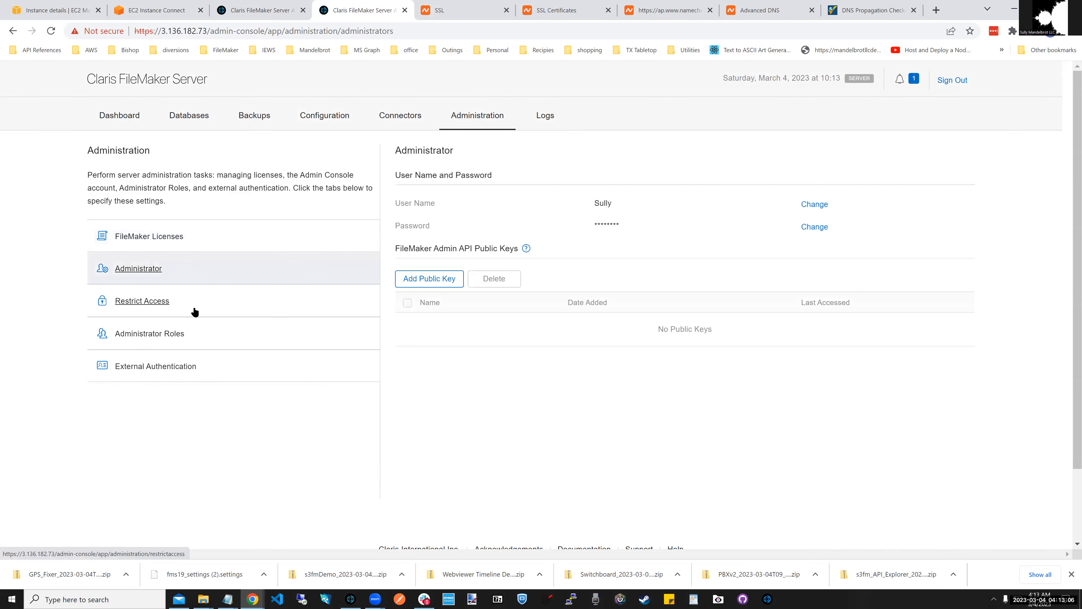
left_click(275, 302)
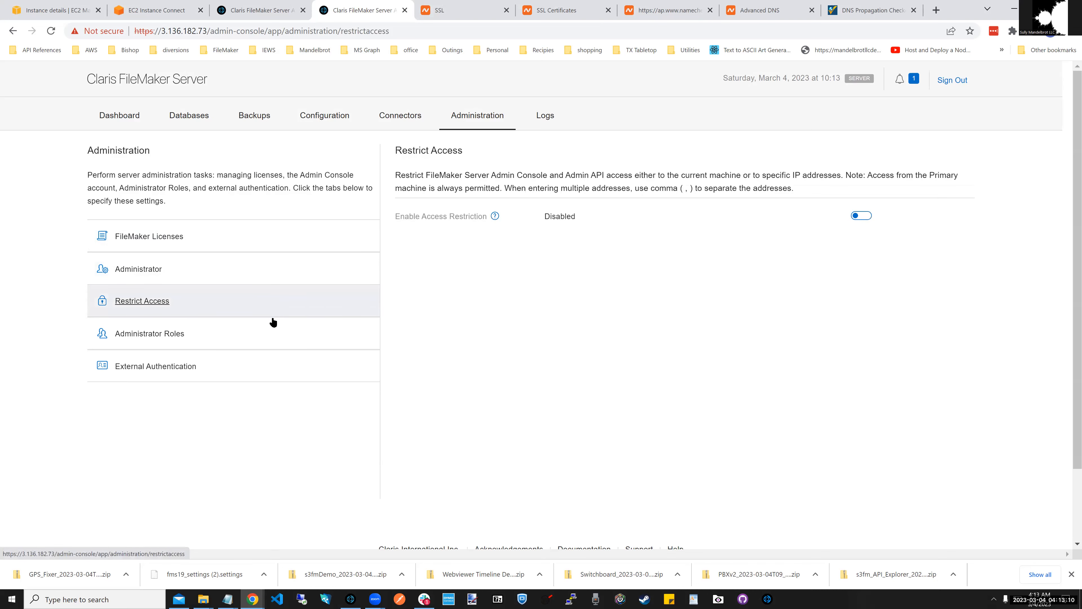
left_click(270, 339)
left_click(260, 366)
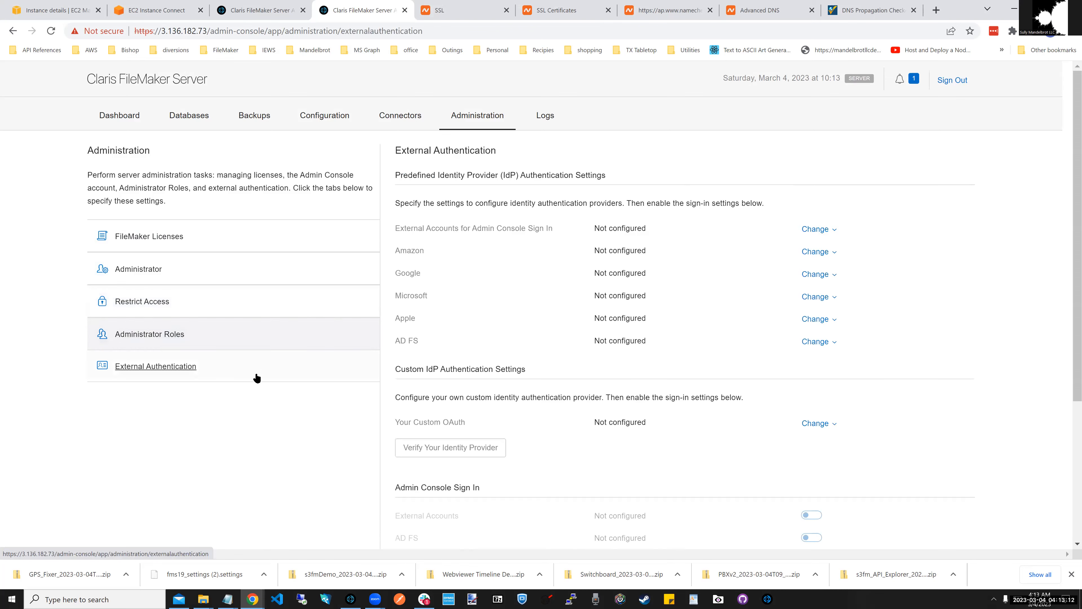
scroll(270, 382, "down", 5)
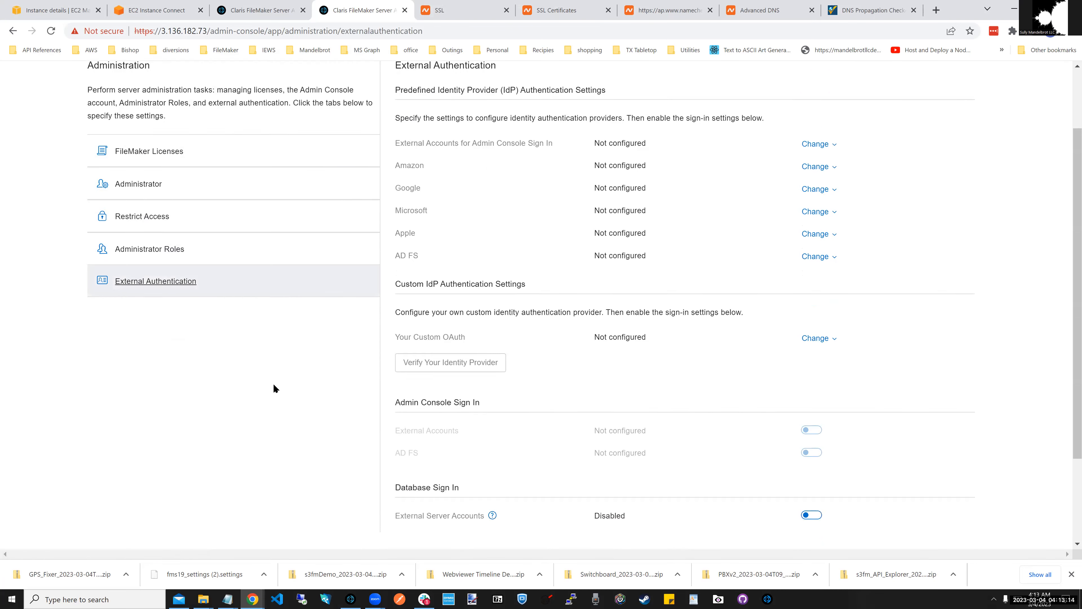
scroll(254, 329, "up", 5)
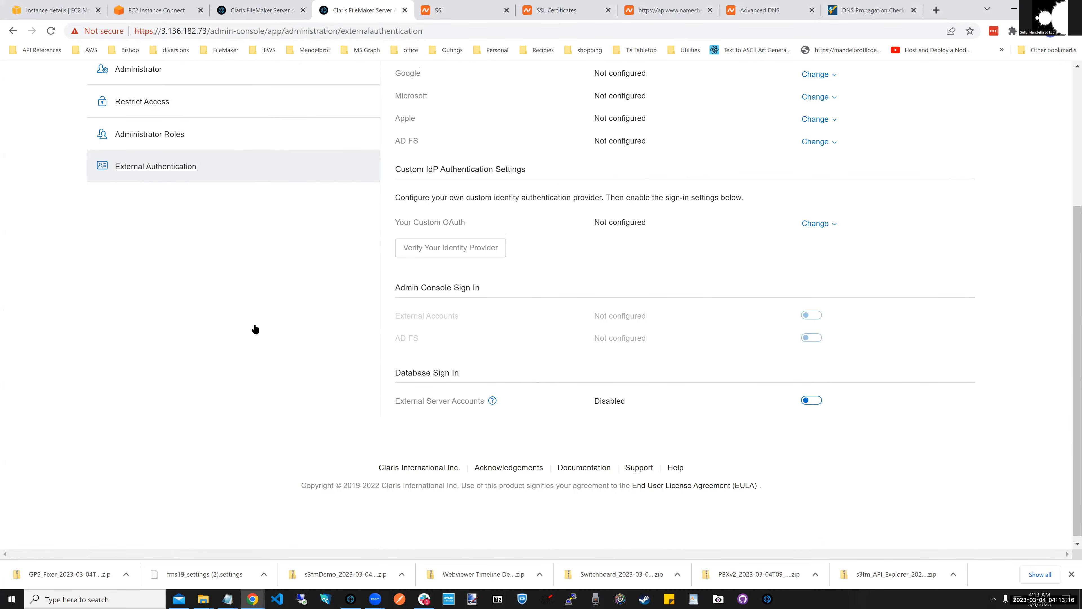
Check the log viewer, then return to the dashboard and dismiss the Claris news notice
left_click(547, 115)
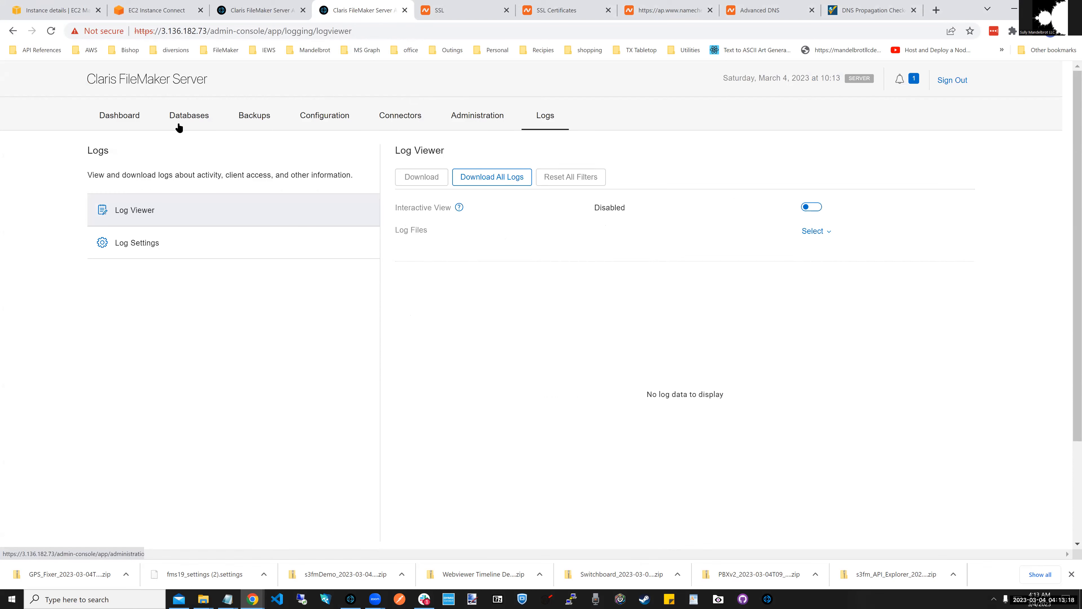
left_click(100, 116)
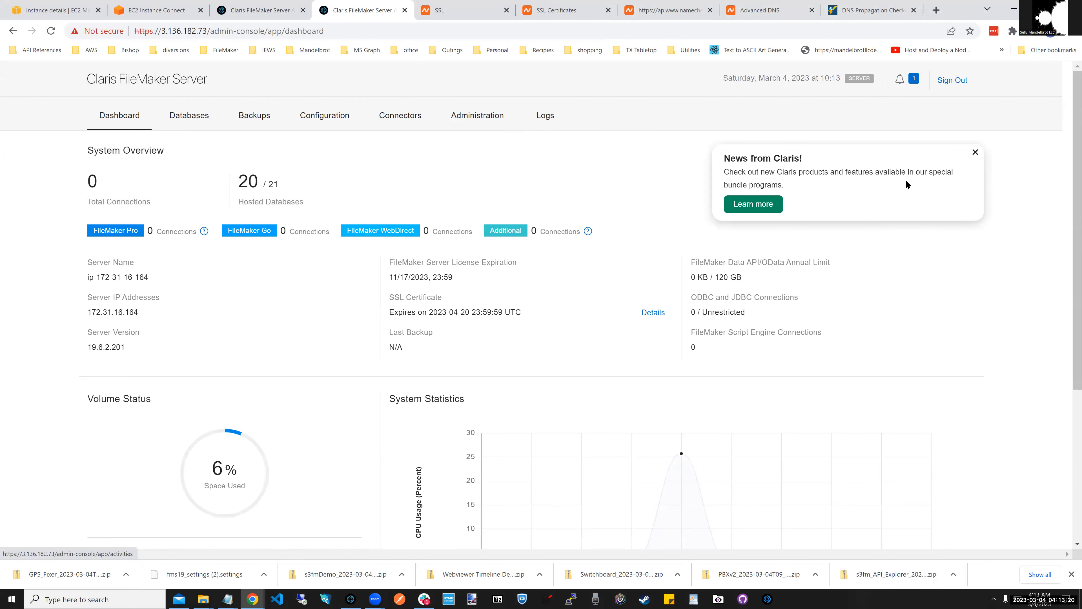
left_click(976, 153)
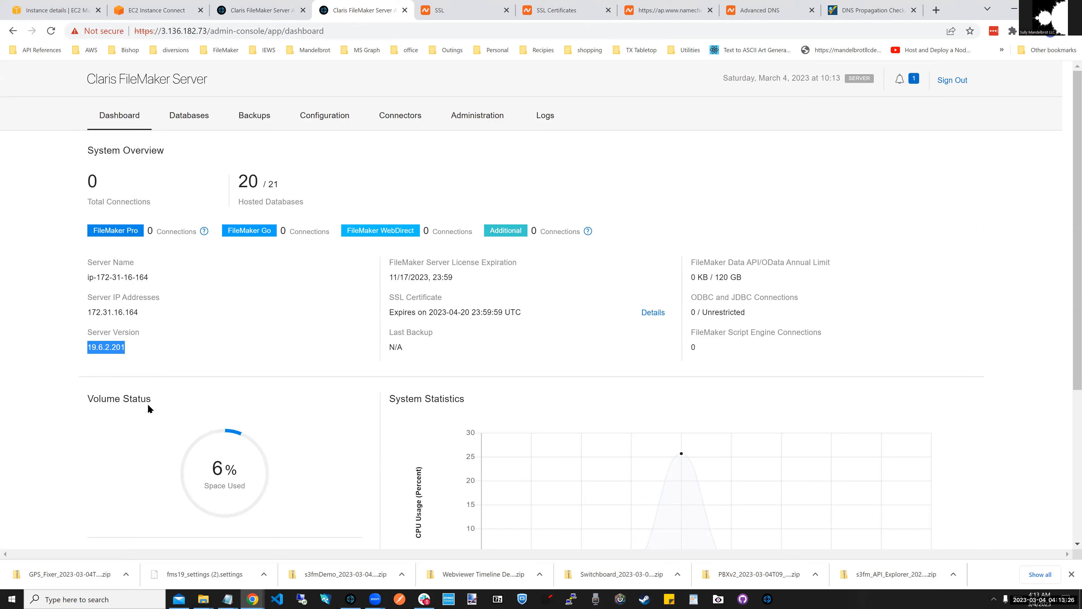
Open the encrypted PBXv2 database by pasting its encryption password and choosing to save the password
left_click(183, 115)
scroll(243, 204, "down", 1)
scroll(244, 205, "down", 10)
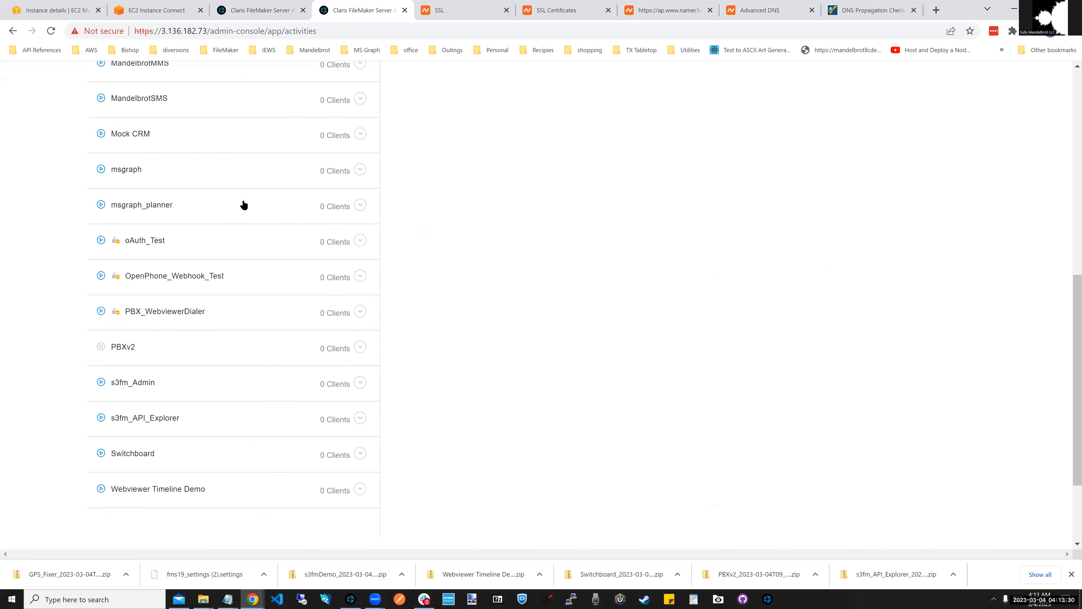
left_click(361, 289)
left_click(325, 318)
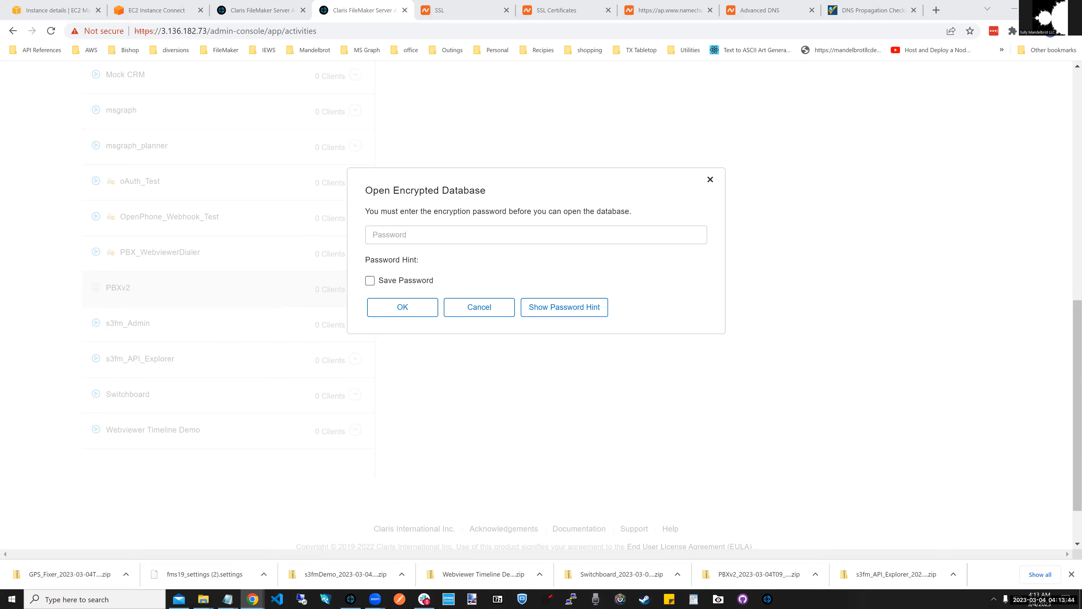
left_click(442, 234)
key("ctrl+v")
left_click(370, 281)
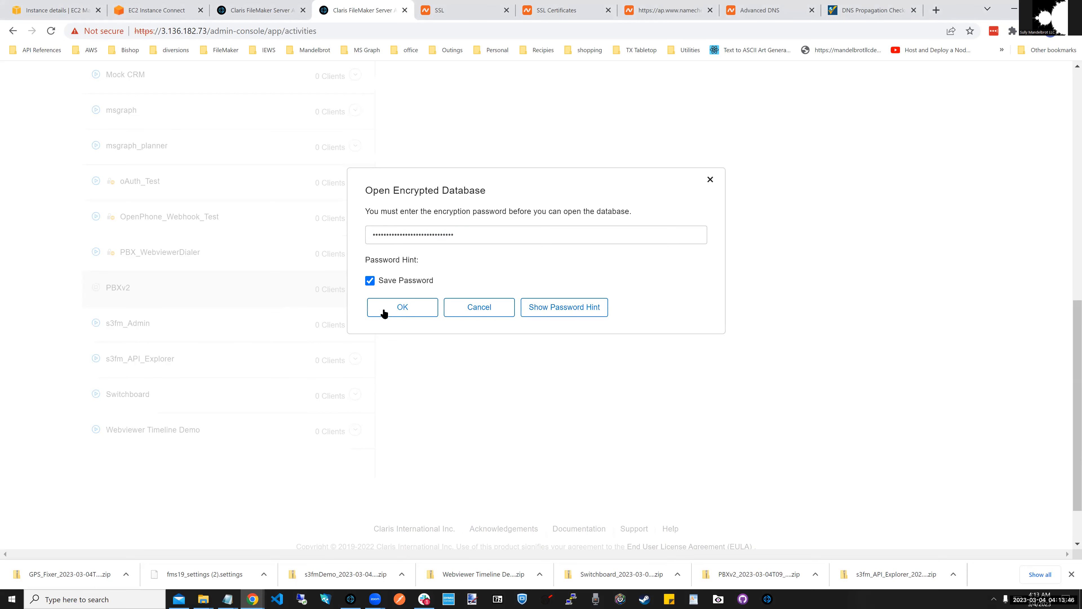
left_click(384, 314)
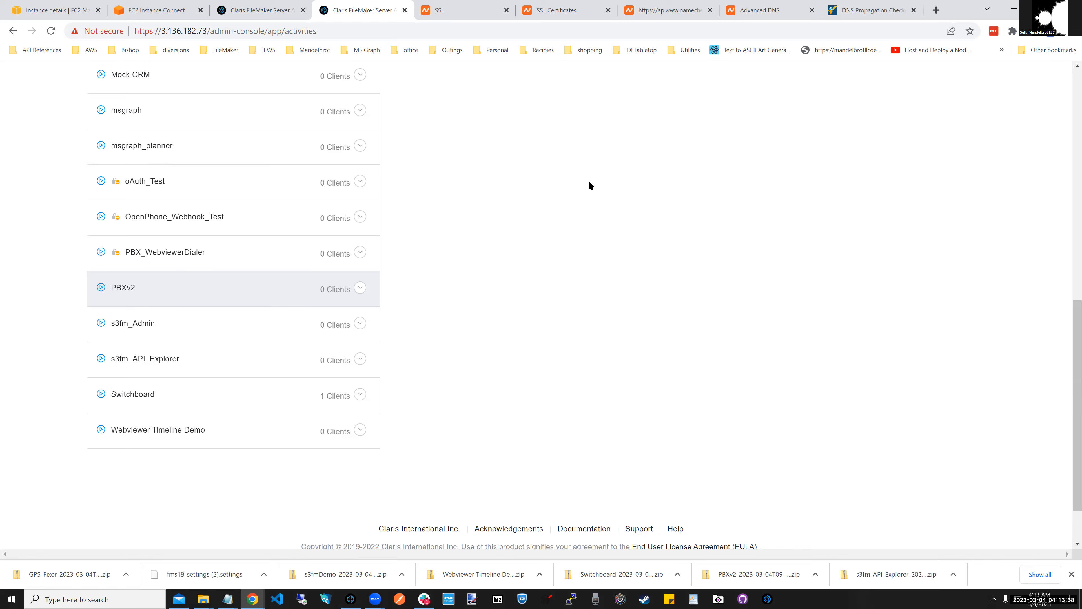
Review the dashboard's system statistics charts for CPU, memory, network and disk usage
scroll(681, 195, "up", 10)
left_click(120, 116)
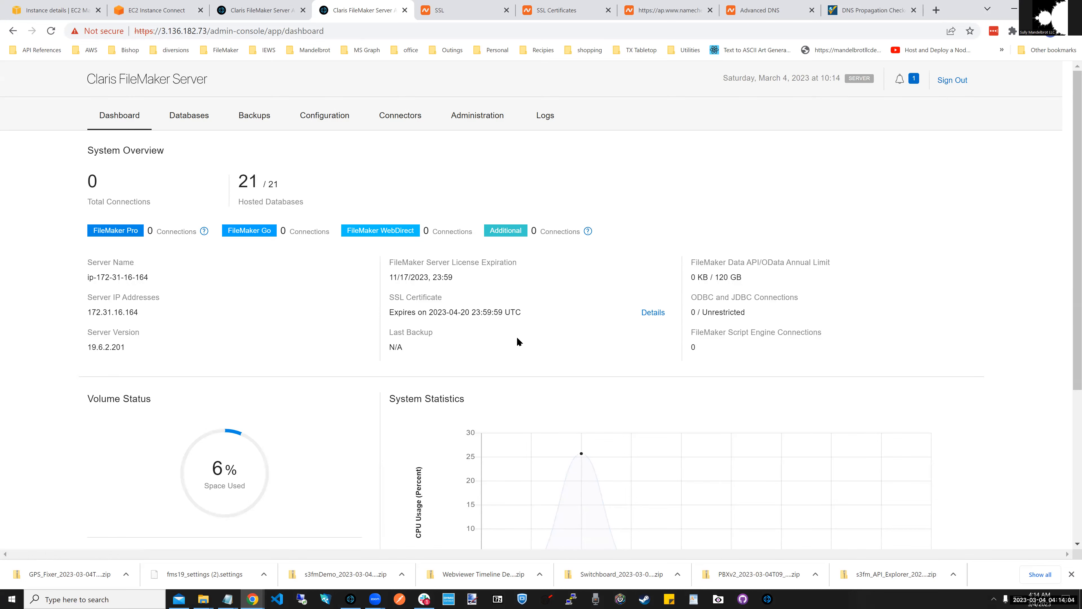
scroll(517, 340, "down", 4)
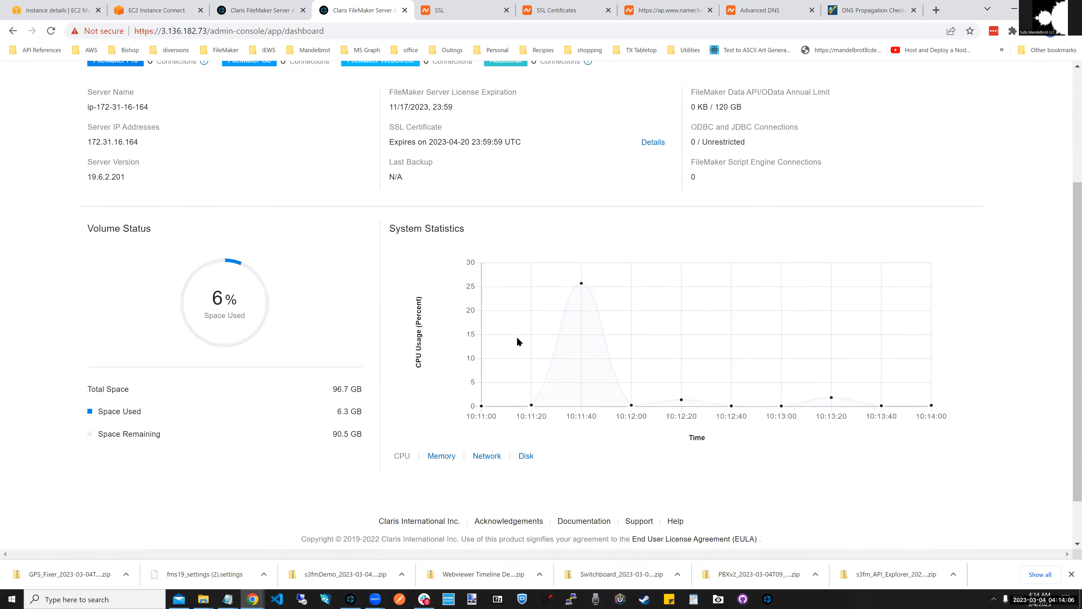
scroll(517, 340, "down", 1)
left_click(447, 449)
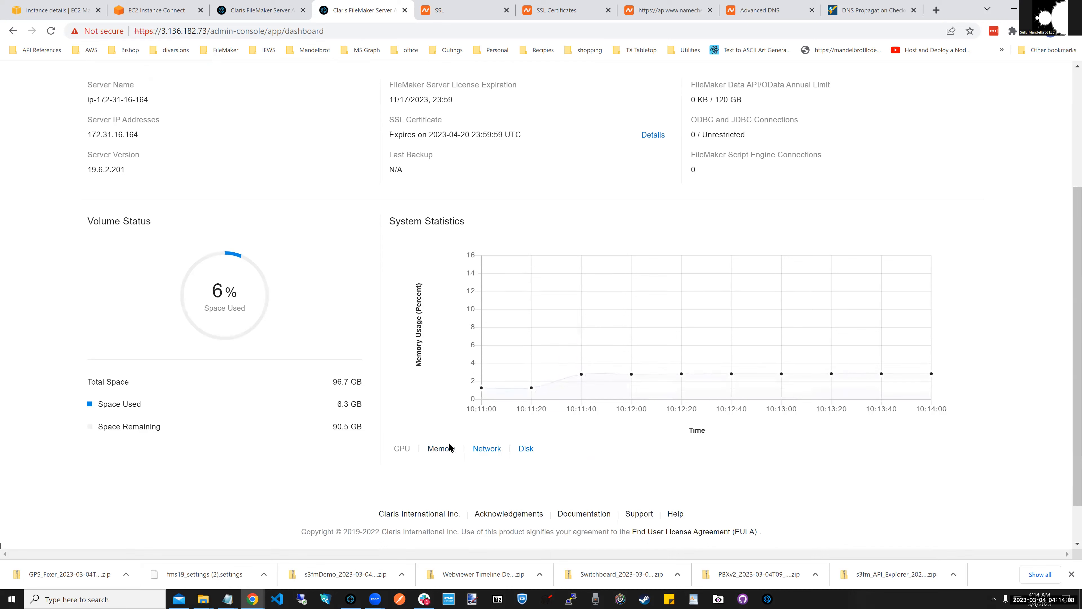
left_click(484, 448)
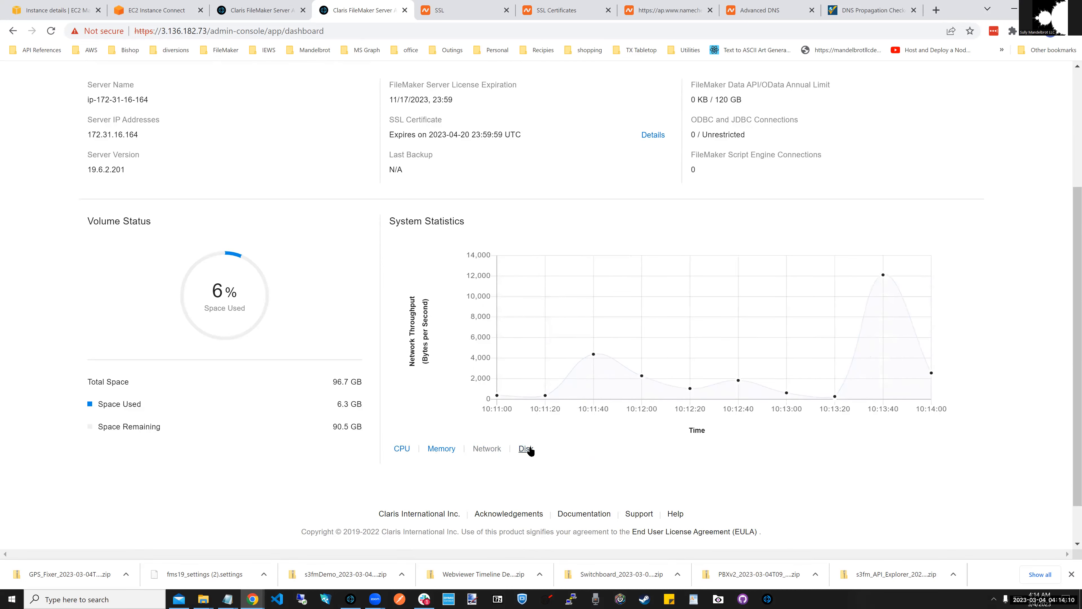
left_click(525, 449)
left_click(403, 448)
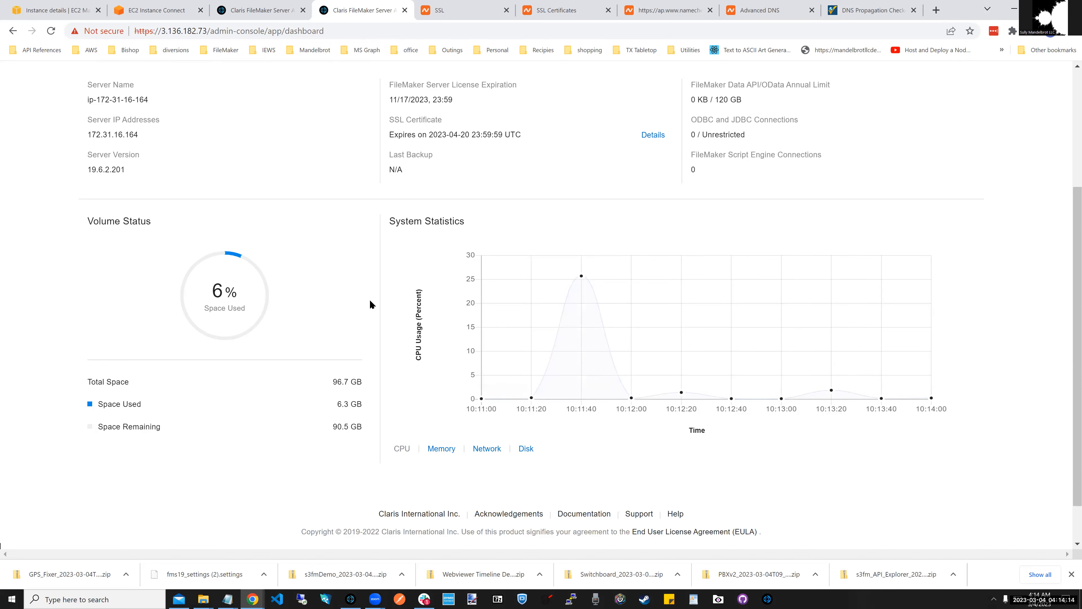
Browse the Databases, Backups, Configuration, Connectors, Administration and Logs sections to check the server setup
scroll(369, 299, "up", 4)
left_click(196, 118)
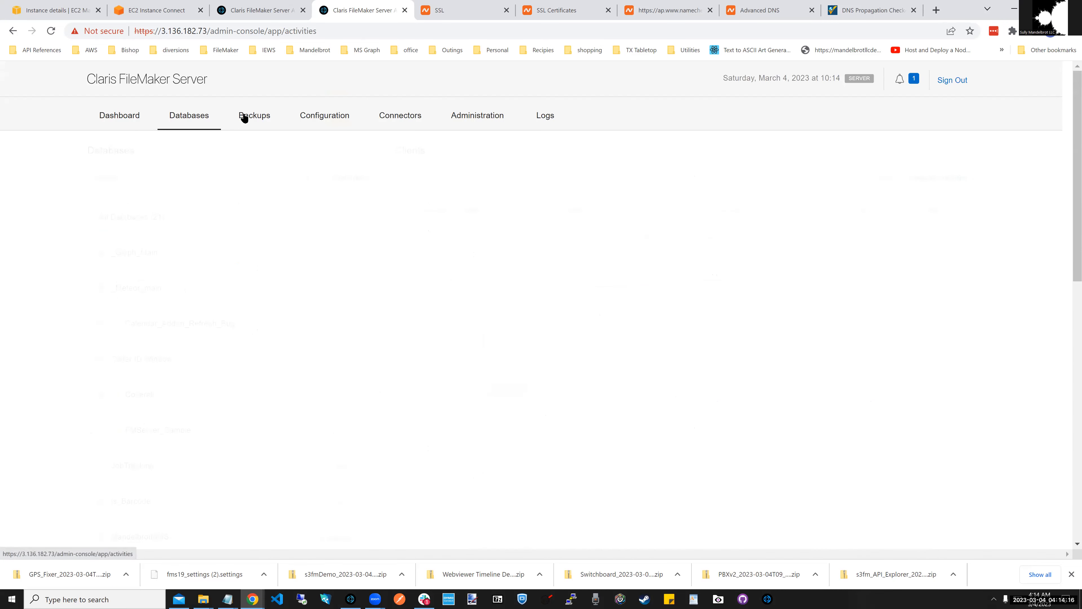
left_click(268, 115)
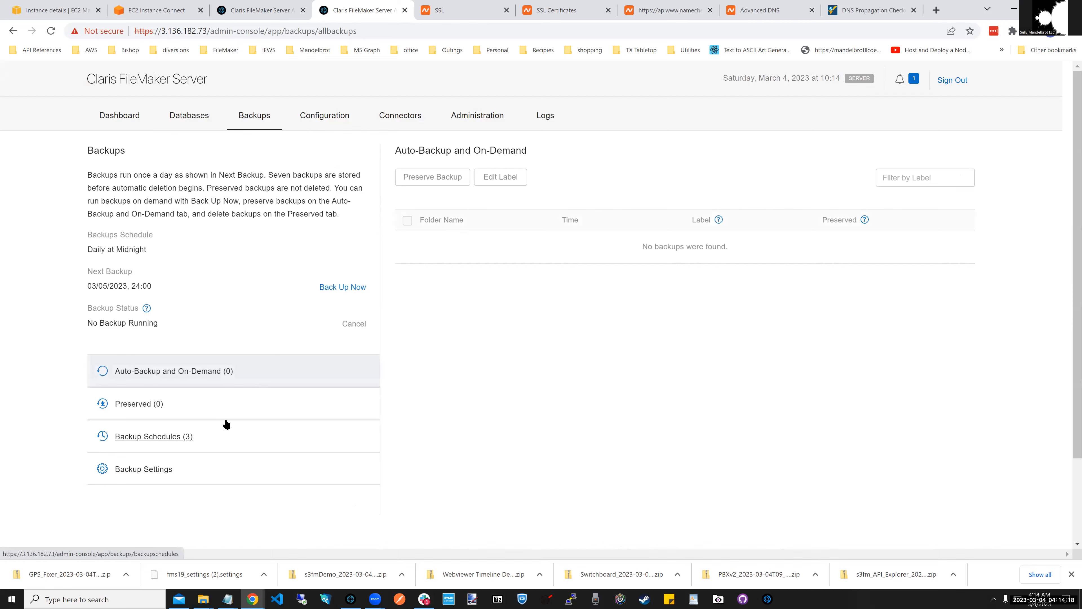
left_click(224, 432)
left_click(326, 124)
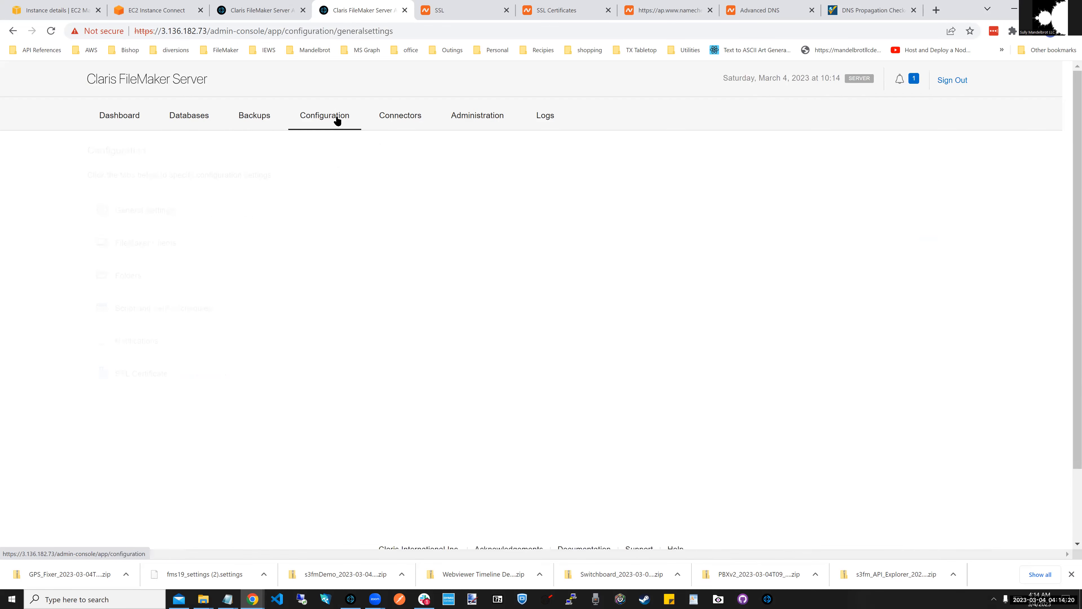
left_click(395, 117)
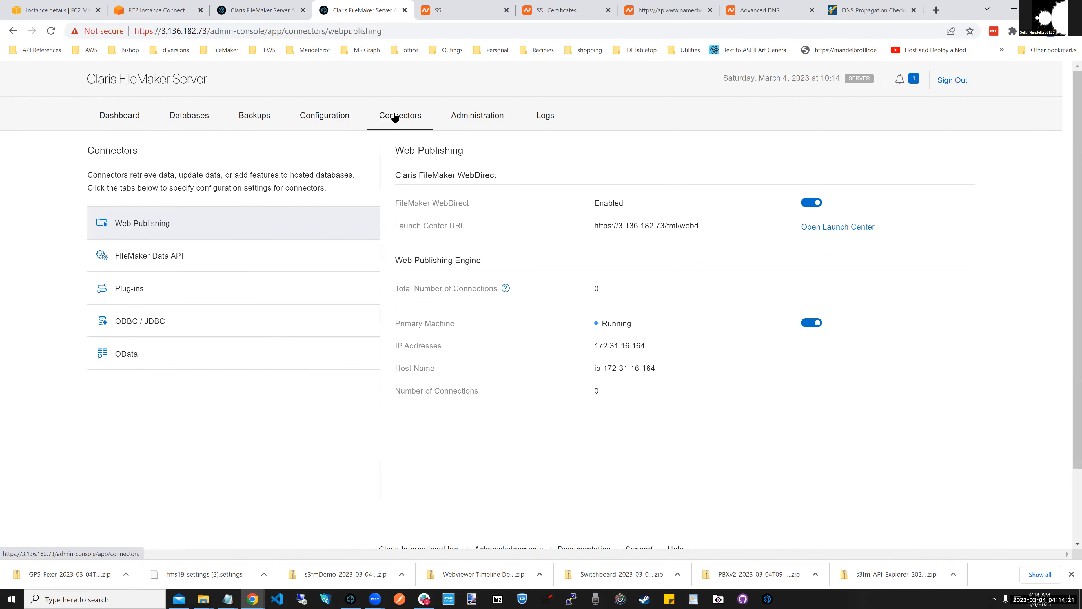
left_click(485, 111)
left_click(540, 115)
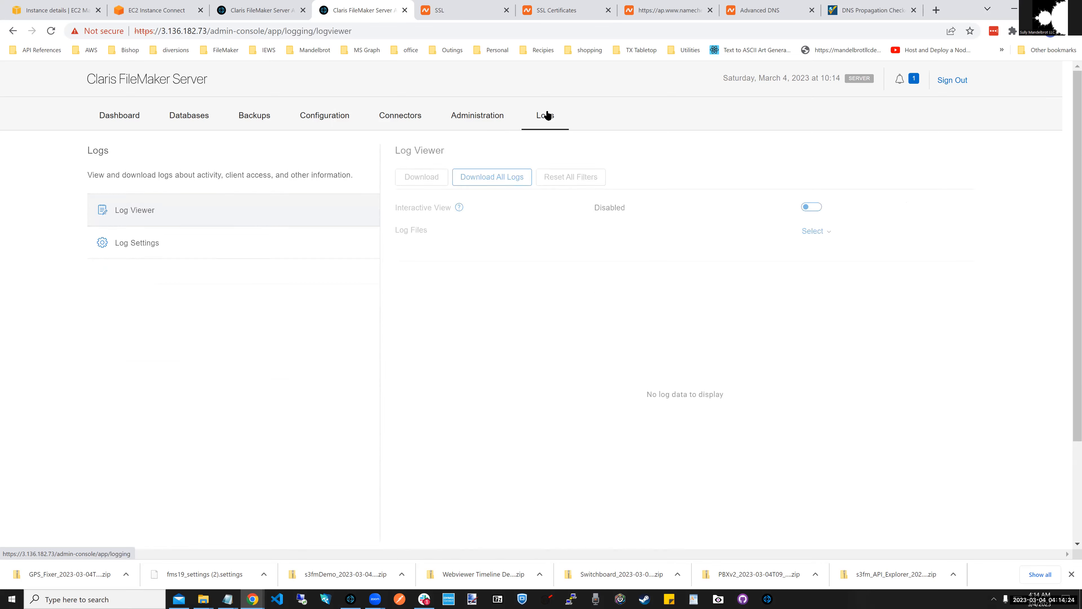
left_click(467, 116)
left_click(383, 111)
left_click(302, 114)
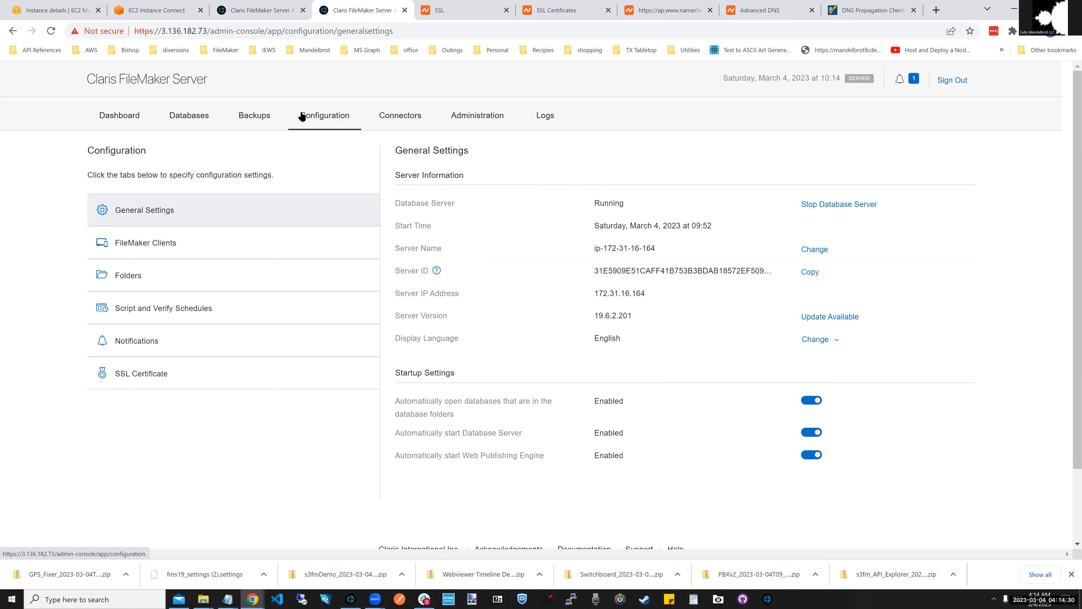
Rerun the DNS propagation check for fmdev.mandelbrot.host's A record, then minimize the browser
left_click(854, 15)
left_click(360, 148)
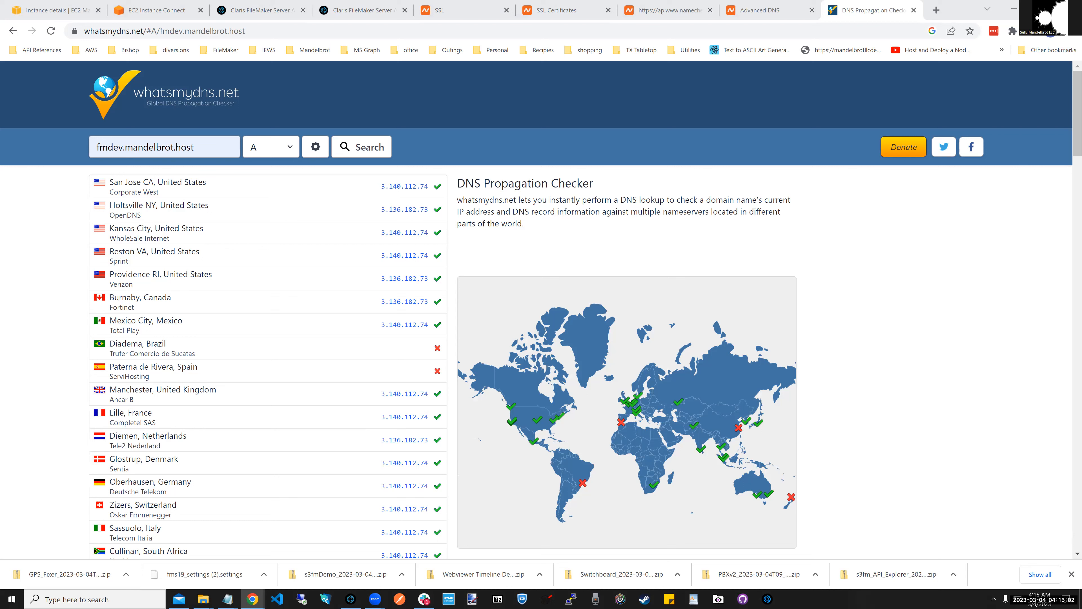
left_click(1016, 9)
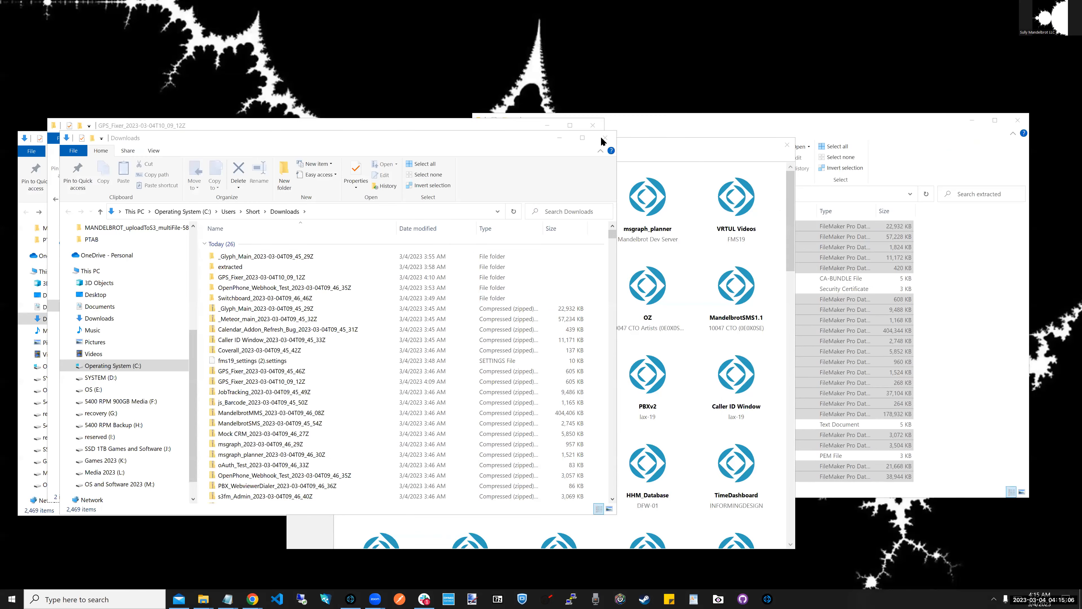